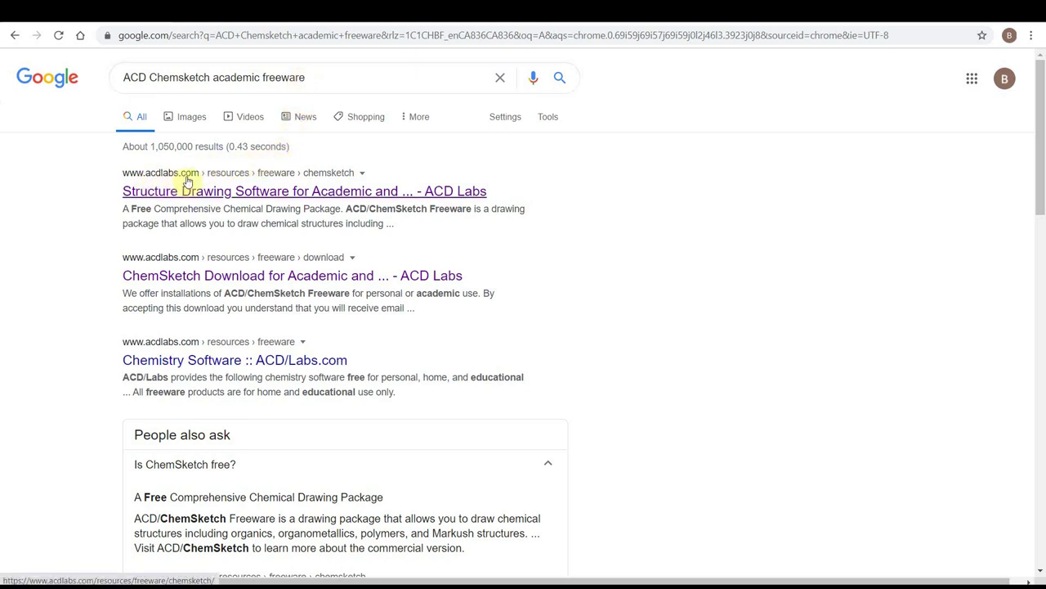
Open the ACD/Labs ChemSketch freeware page from the Google search results.
{"action": "left_click", "coordinate": [197, 179]}
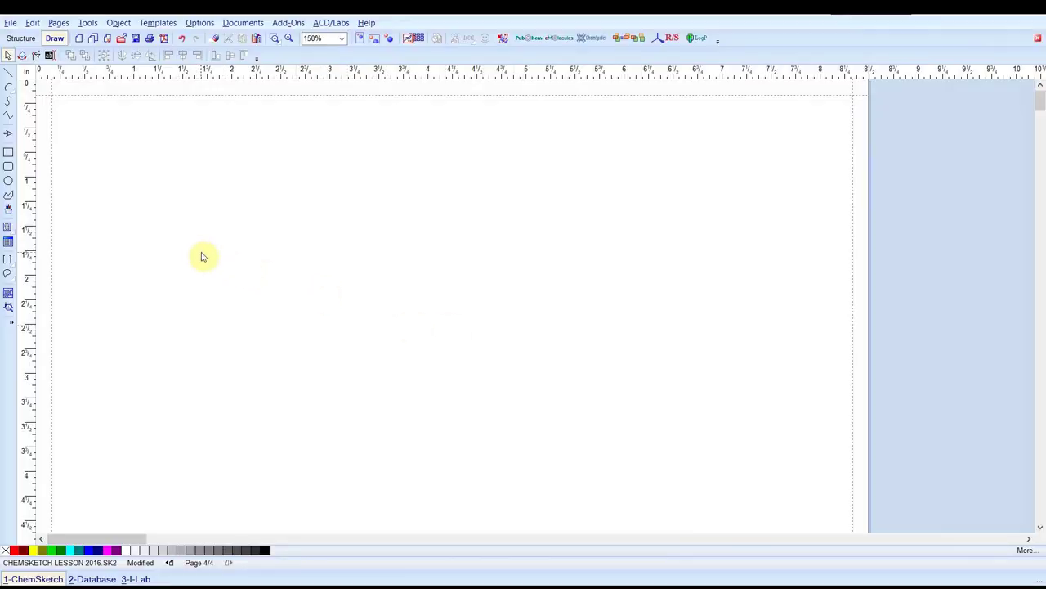
Zoom the view out to 50% and look through the Pages menu without choosing a command.
{"action": "scroll", "coordinate": [206, 263], "scroll_direction": "down", "scroll_amount": 2}
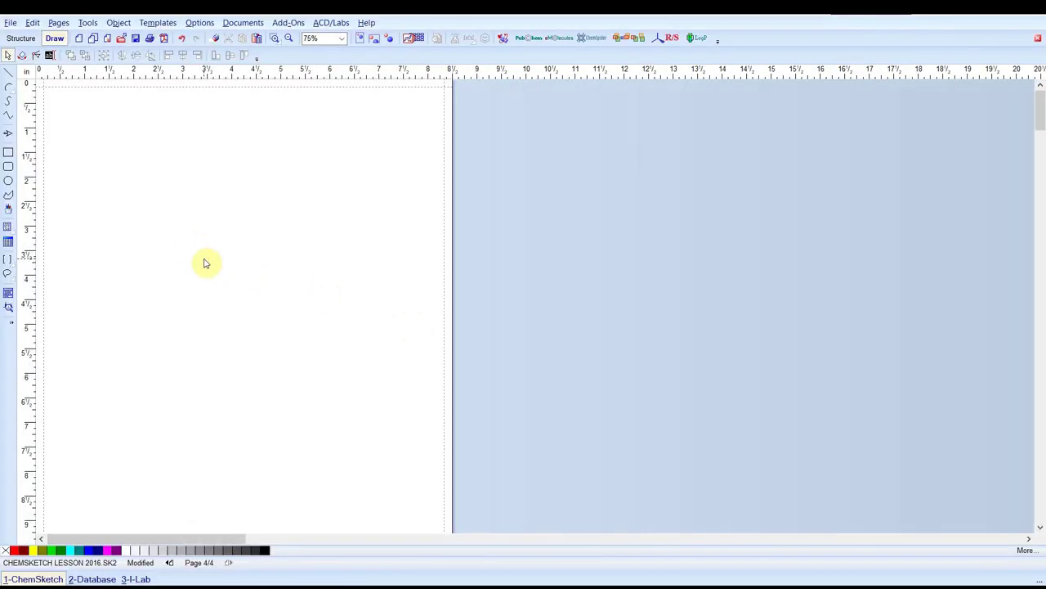
{"action": "scroll", "coordinate": [206, 262], "scroll_direction": "down", "scroll_amount": 1}
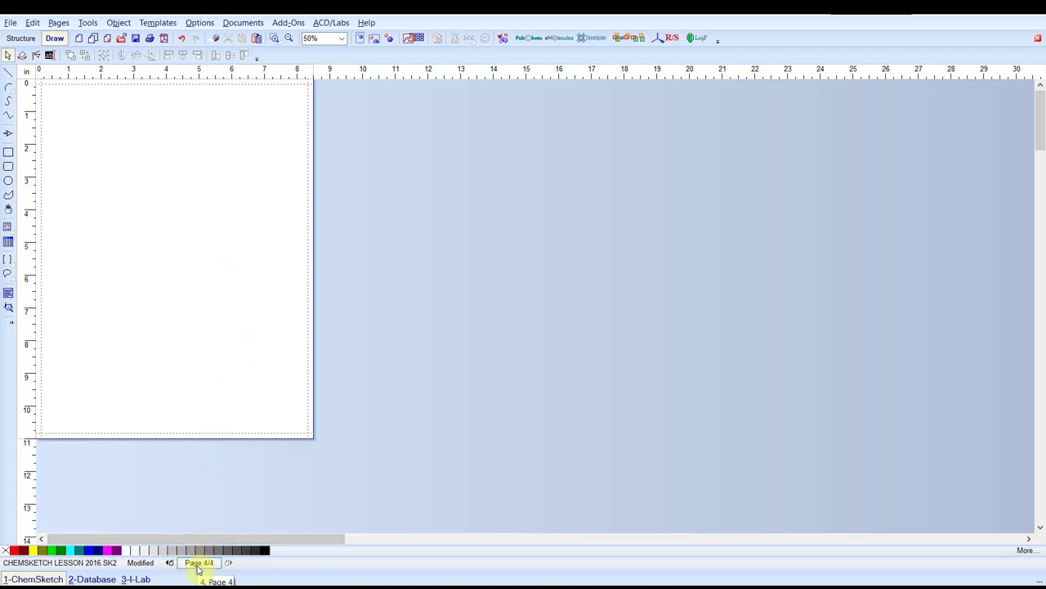
{"action": "left_click", "coordinate": [58, 25]}
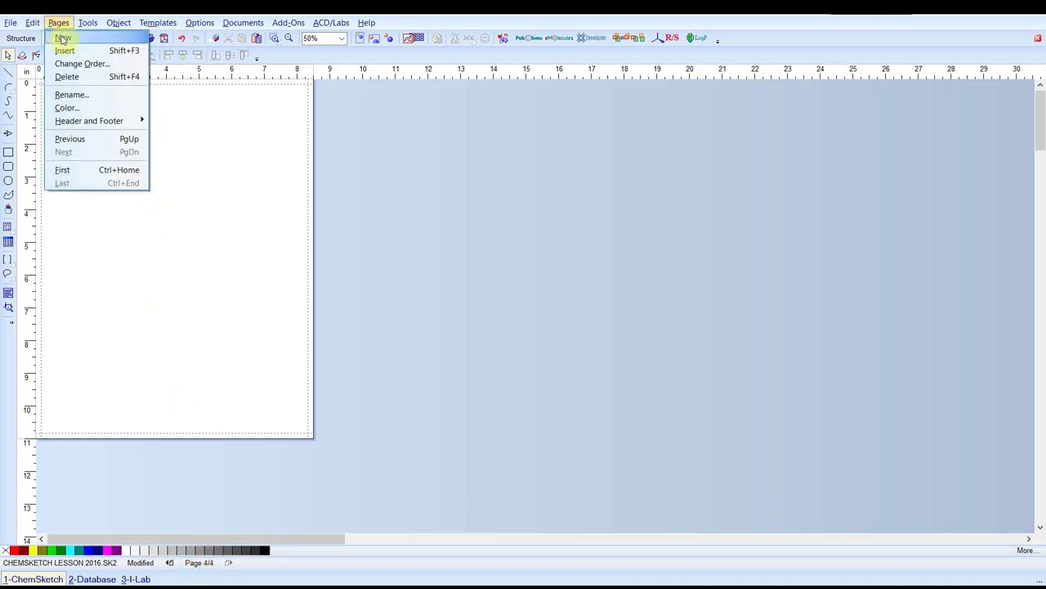
{"action": "left_click", "coordinate": [60, 25]}
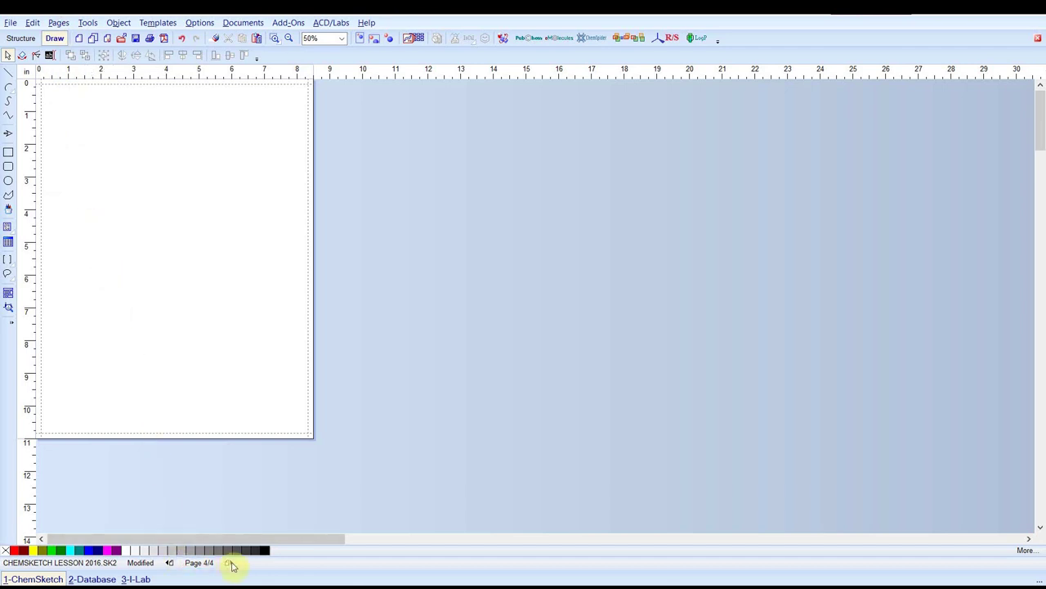
Step back to page 3, return to page 4, and toggle Structure mode before ending in Draw mode.
{"action": "left_click", "coordinate": [170, 563]}
{"action": "left_click", "coordinate": [230, 563]}
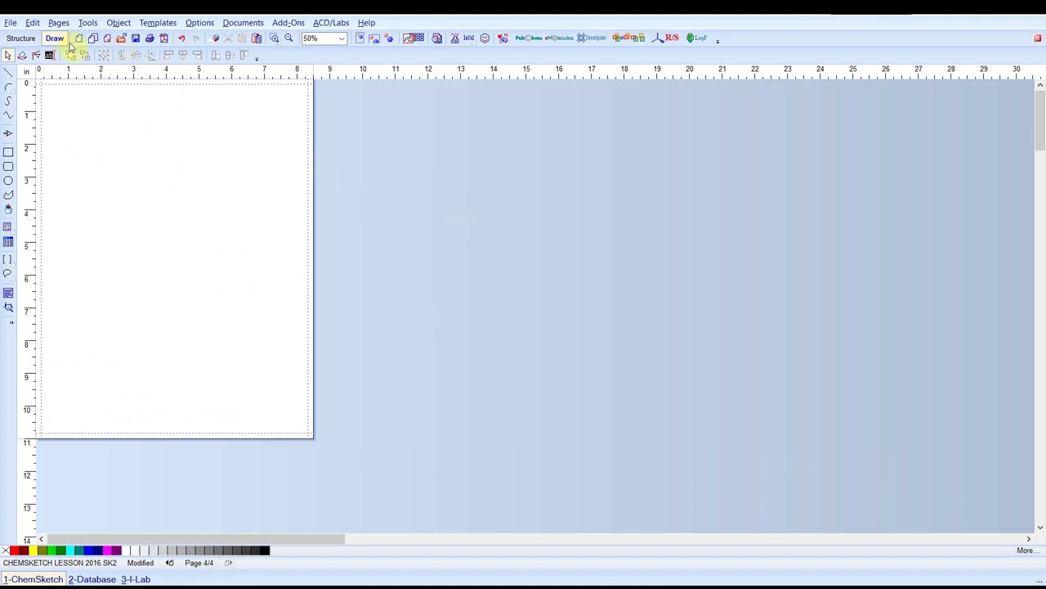
{"action": "left_click", "coordinate": [22, 38]}
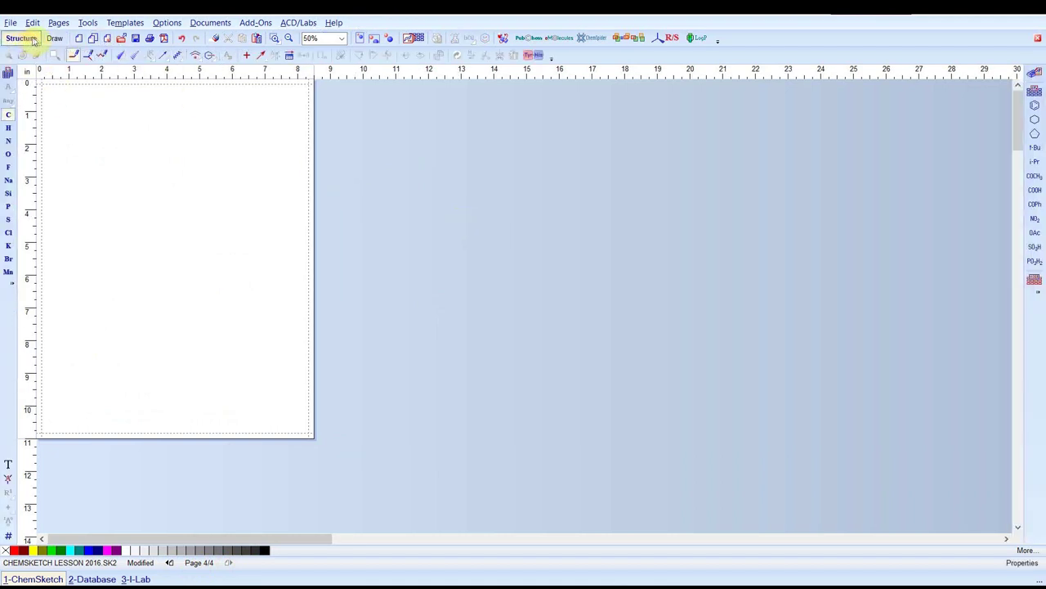
{"action": "left_click", "coordinate": [54, 39]}
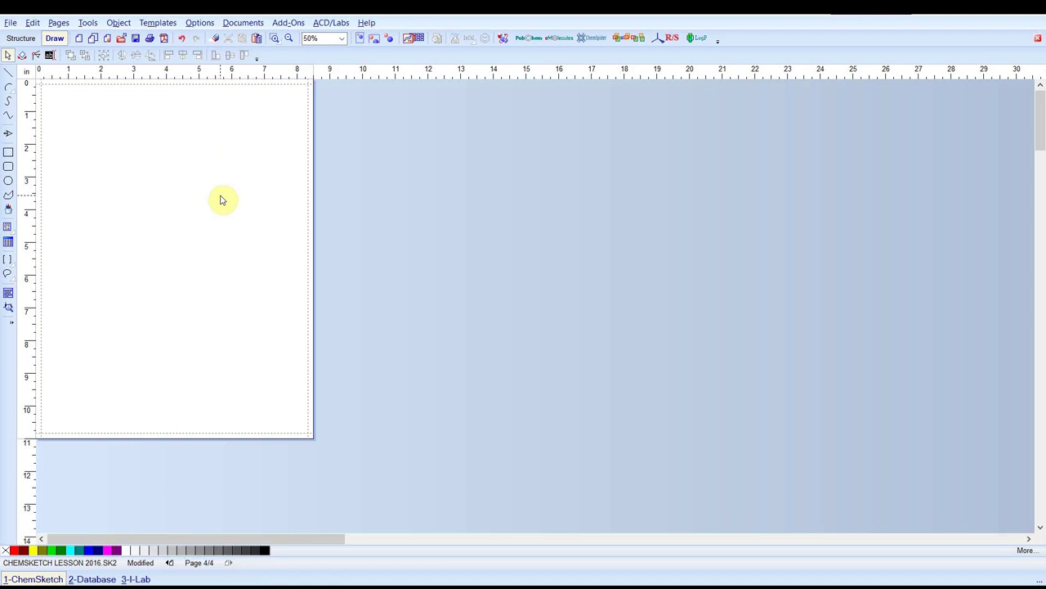
Try the Fit All, Page Width and Full Page zoom views.
{"action": "scroll", "coordinate": [220, 200], "scroll_direction": "up", "scroll_amount": 2}
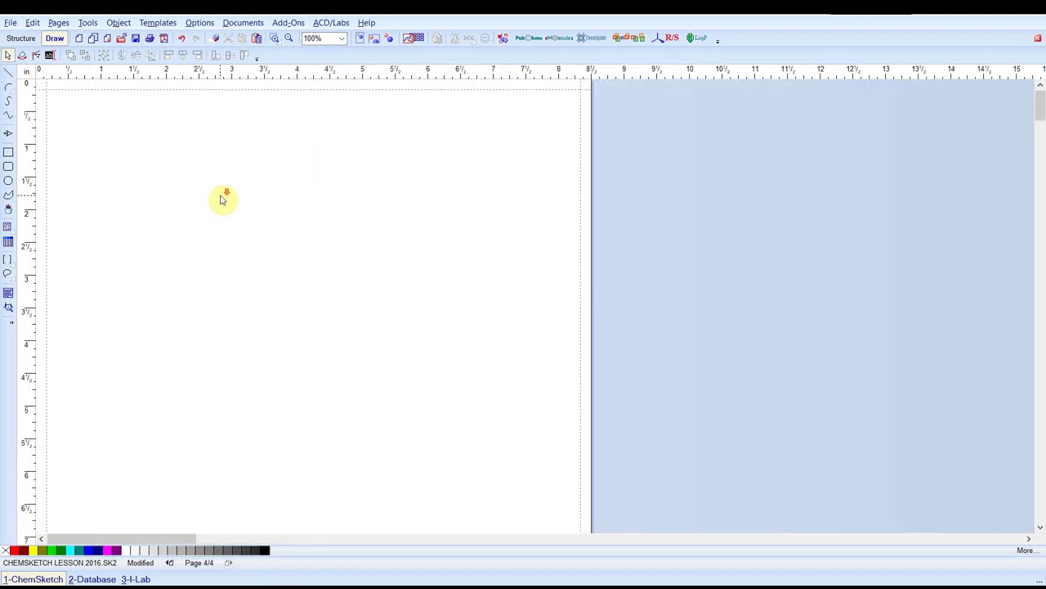
{"action": "scroll", "coordinate": [221, 201], "scroll_direction": "down", "scroll_amount": 2}
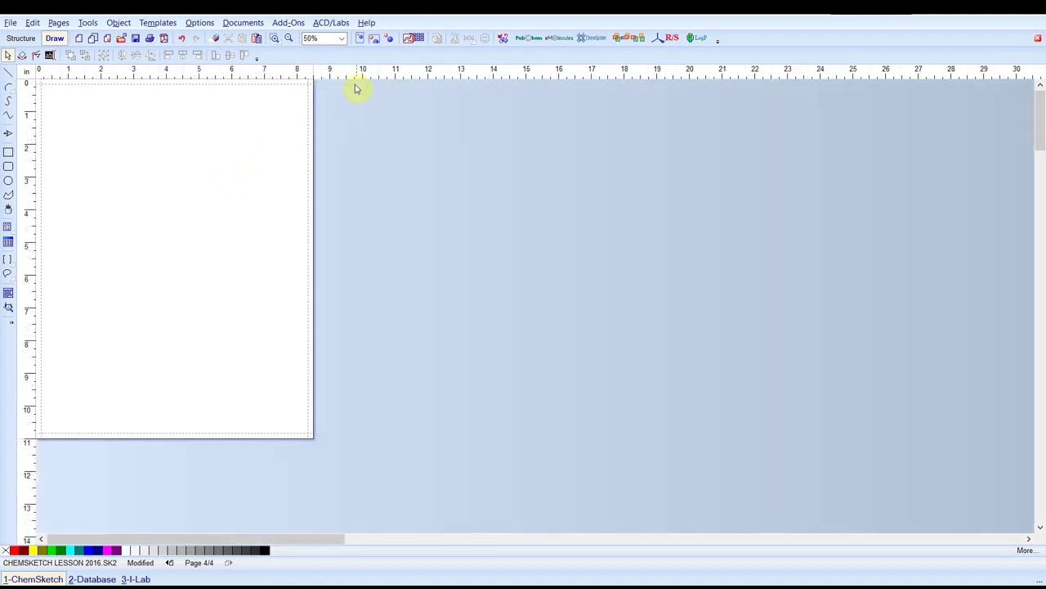
{"action": "left_click", "coordinate": [391, 39]}
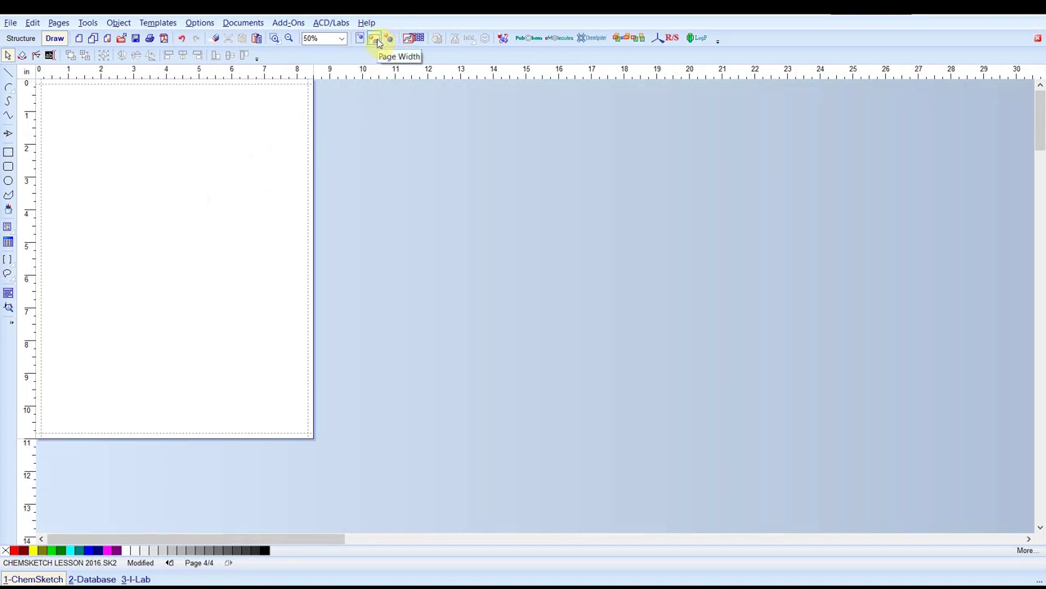
{"action": "left_click", "coordinate": [376, 40]}
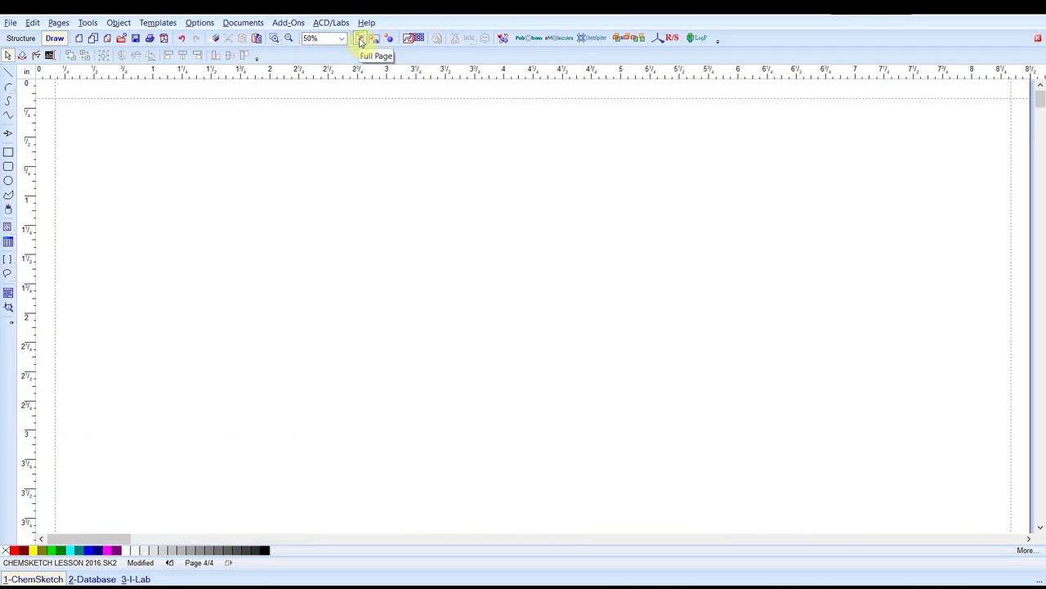
{"action": "left_click", "coordinate": [359, 40]}
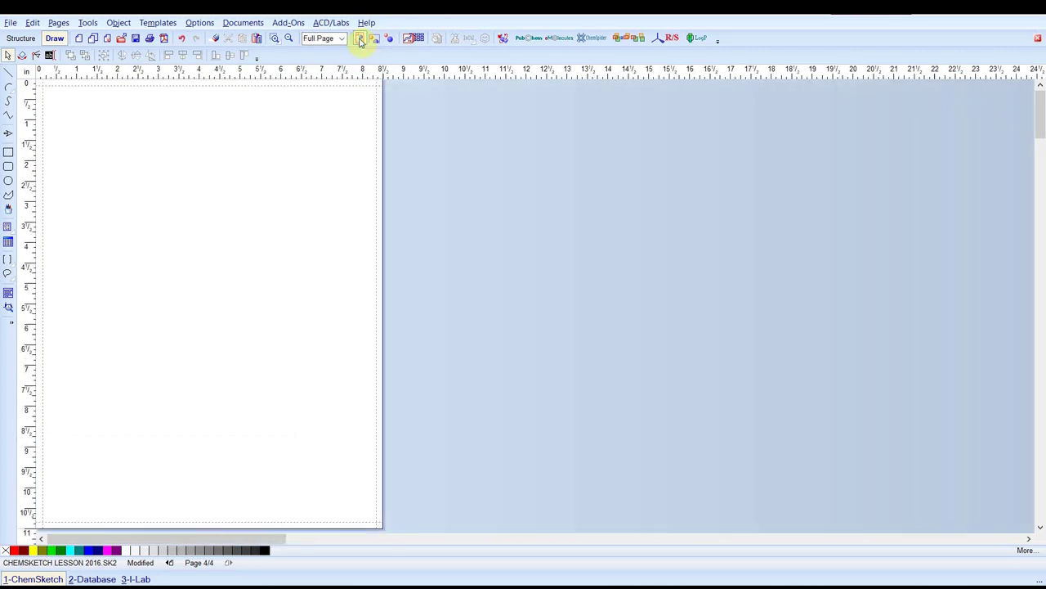
Set the magnification to 100% and switch to Structure mode.
{"action": "left_click", "coordinate": [342, 38]}
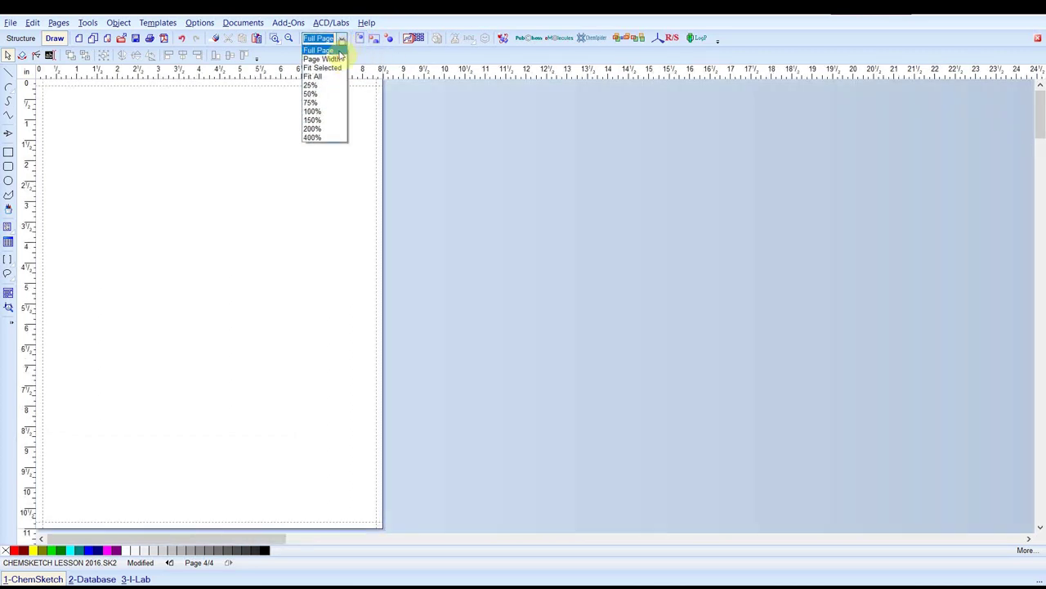
{"action": "left_click", "coordinate": [316, 111]}
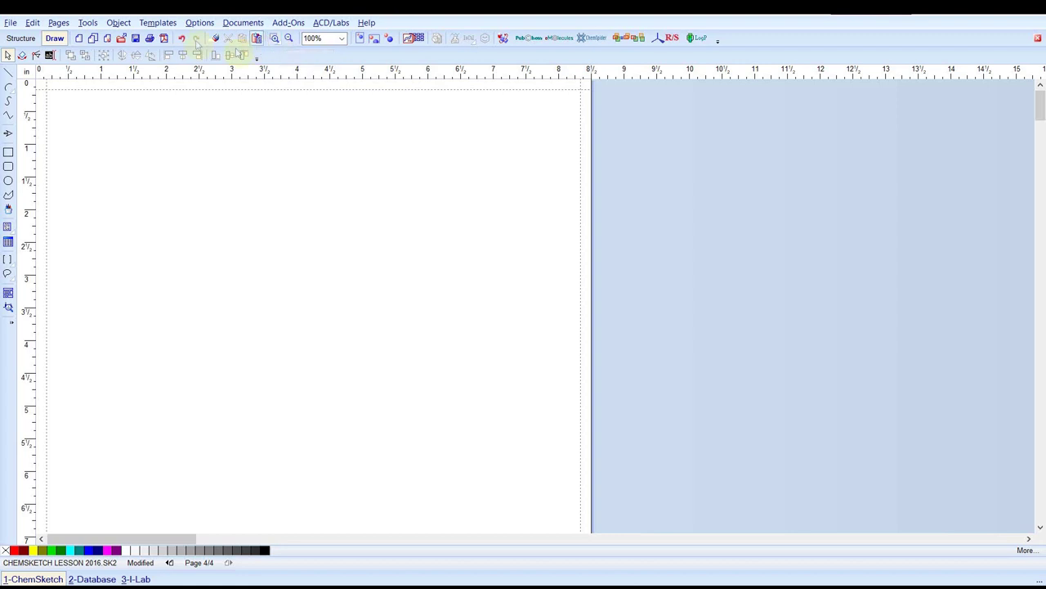
{"action": "left_click", "coordinate": [26, 40]}
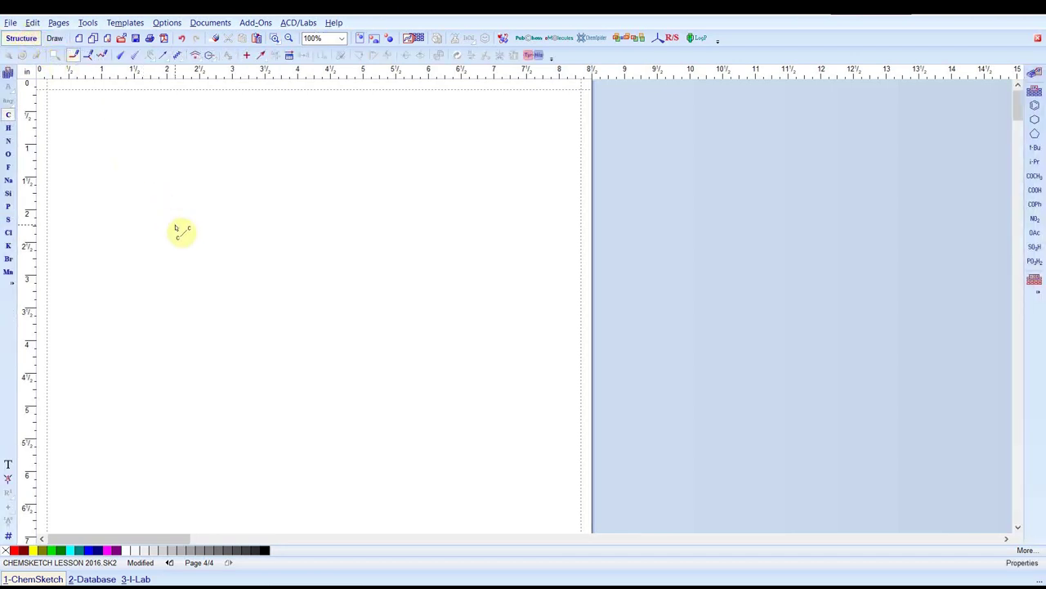
Go back three pages to page 1 of the lesson.
{"action": "left_click", "coordinate": [169, 562]}
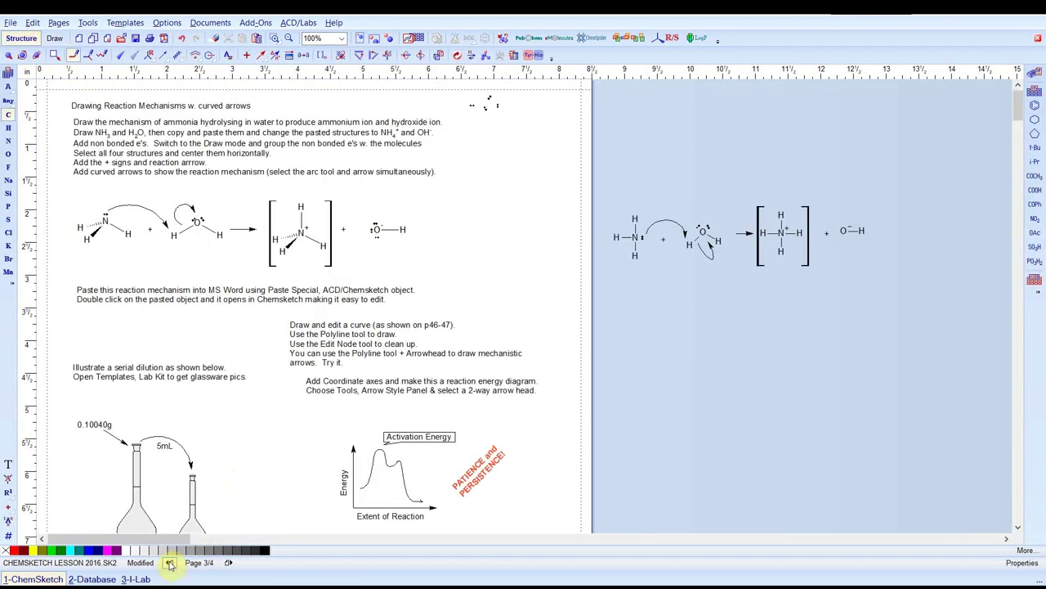
{"action": "left_click", "coordinate": [169, 562]}
{"action": "left_click", "coordinate": [169, 562]}
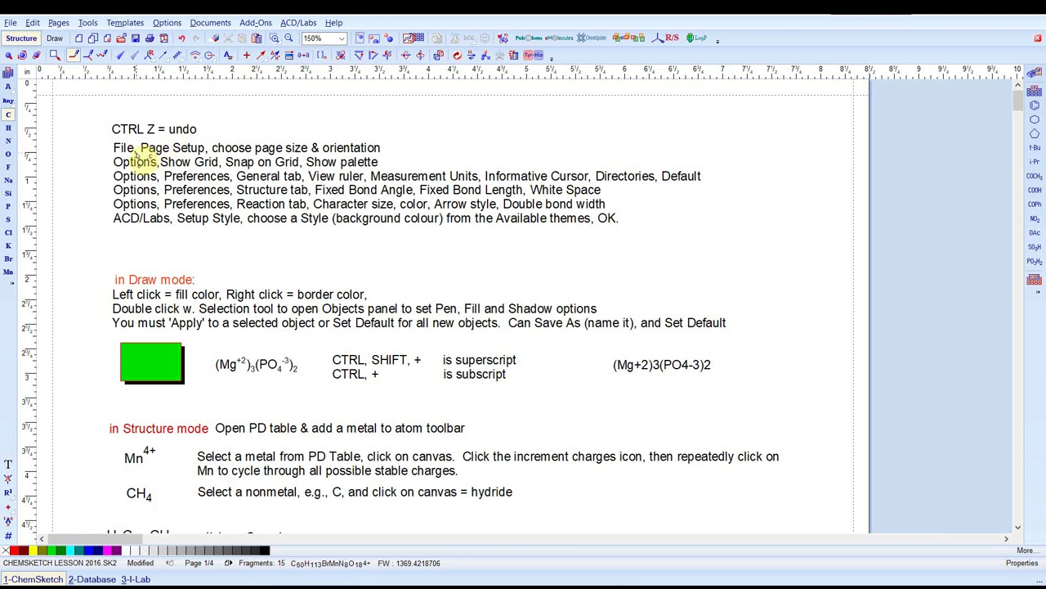
Review Page Setup's Letter paper size, Margins and Poster tabs, then confirm with OK.
{"action": "left_click", "coordinate": [10, 23]}
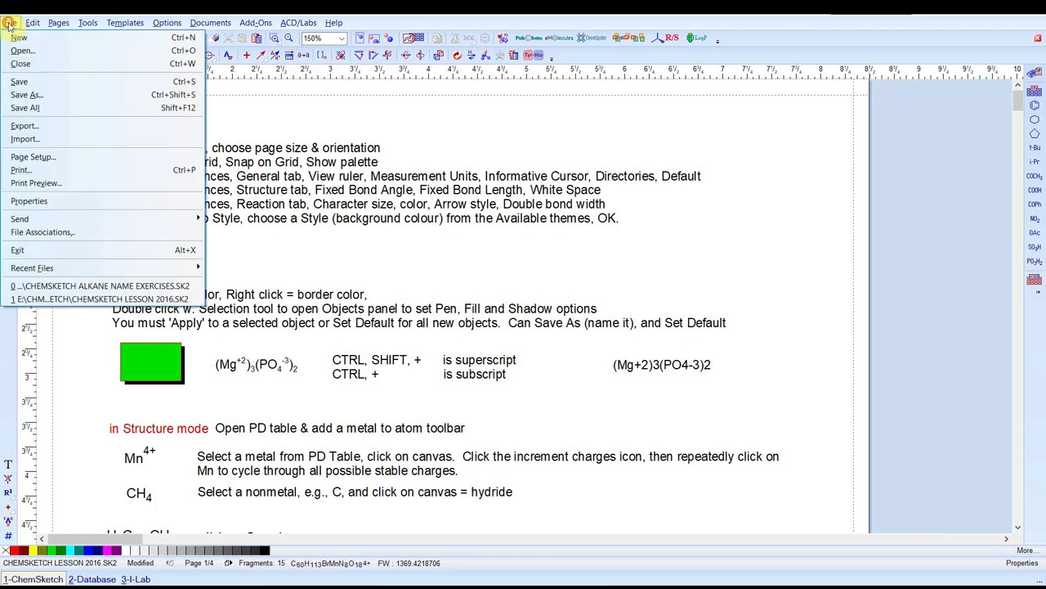
{"action": "left_click", "coordinate": [25, 156]}
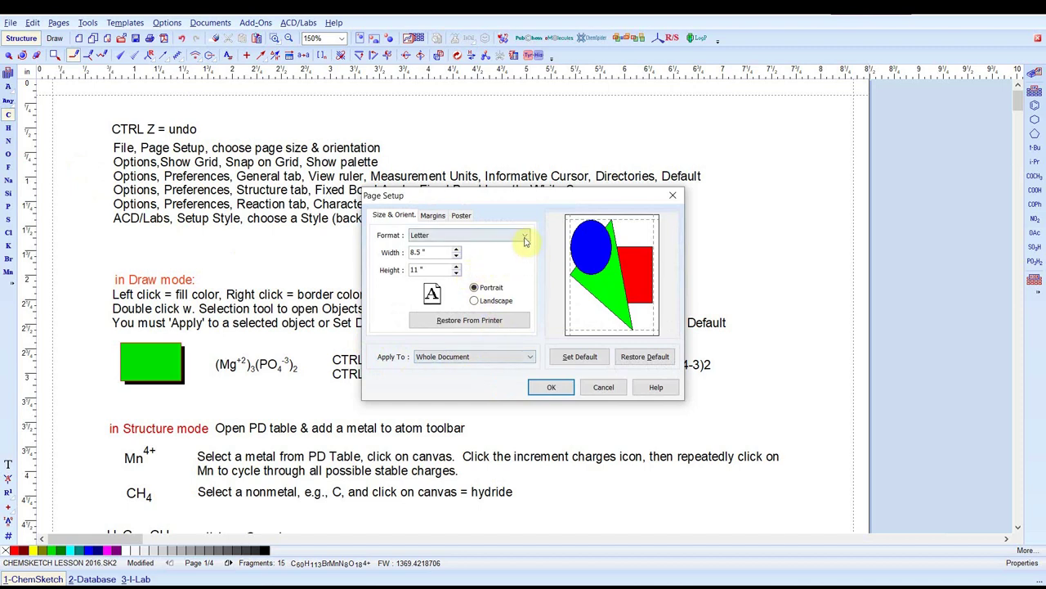
{"action": "left_click", "coordinate": [526, 236]}
{"action": "left_click", "coordinate": [526, 239]}
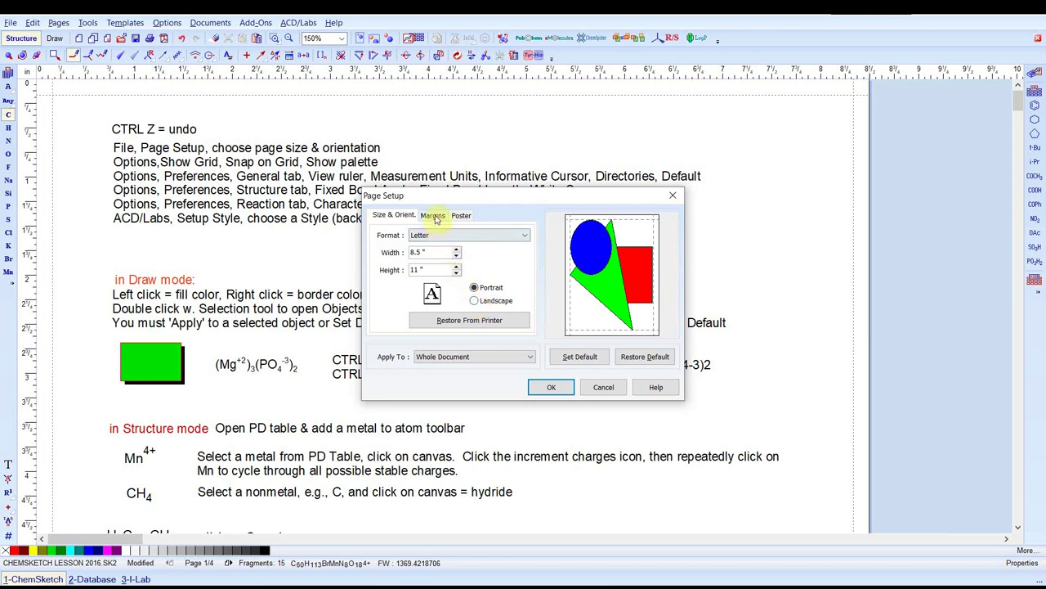
{"action": "left_click", "coordinate": [433, 215]}
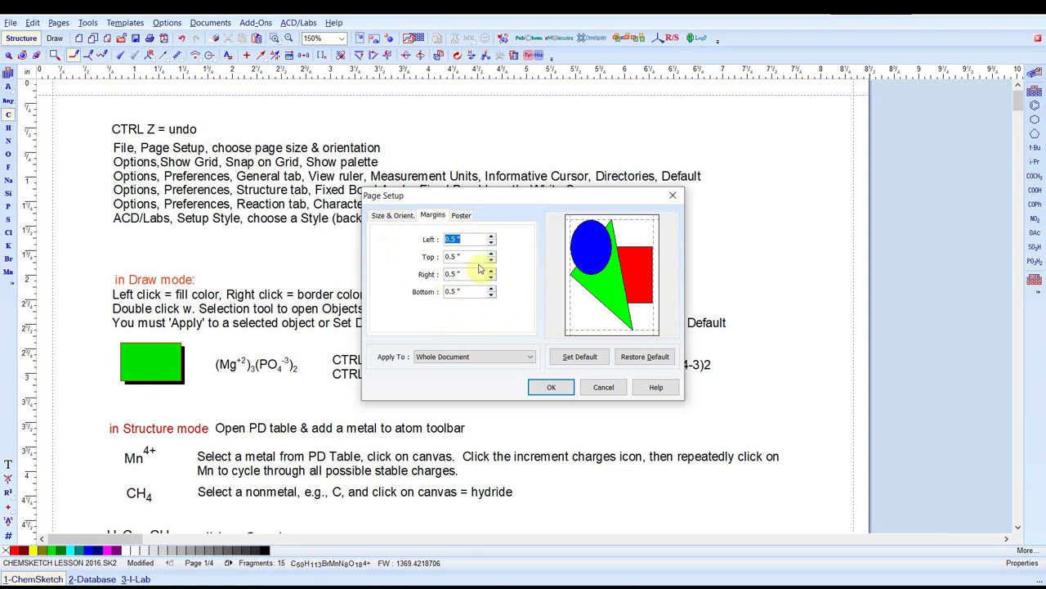
{"action": "left_click", "coordinate": [462, 216]}
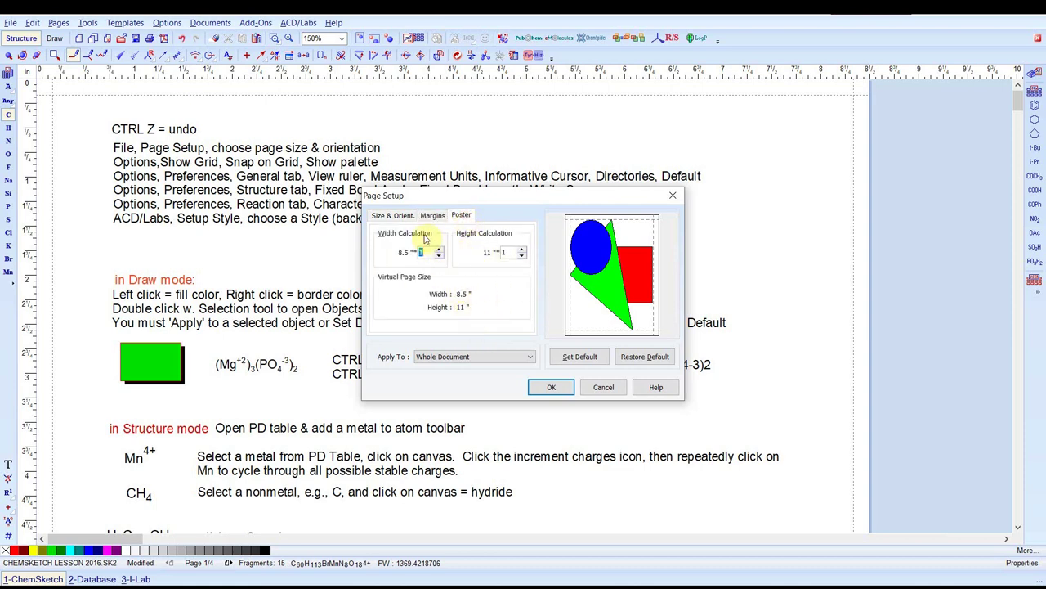
{"action": "left_click", "coordinate": [548, 388]}
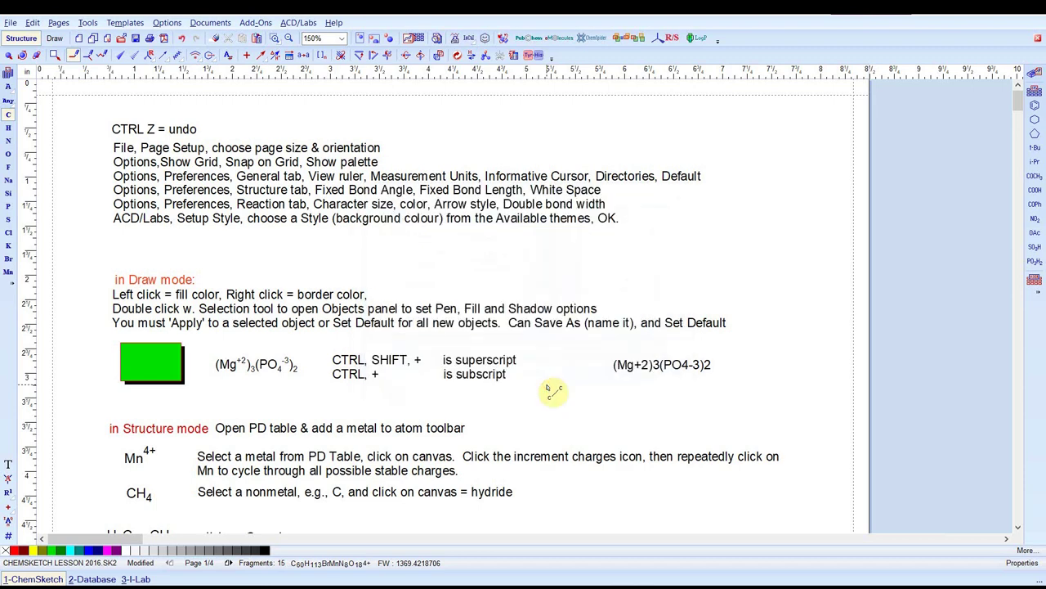
Turn the page grid on with Options > Show Grid, turn it off again, and reopen Options.
{"action": "left_click", "coordinate": [176, 26]}
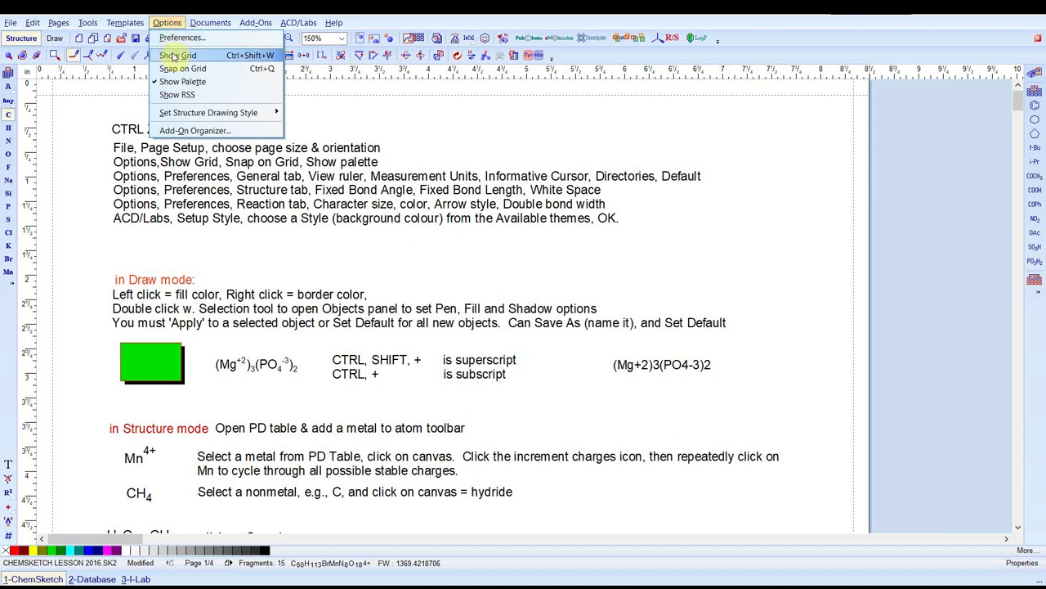
{"action": "left_click", "coordinate": [173, 57]}
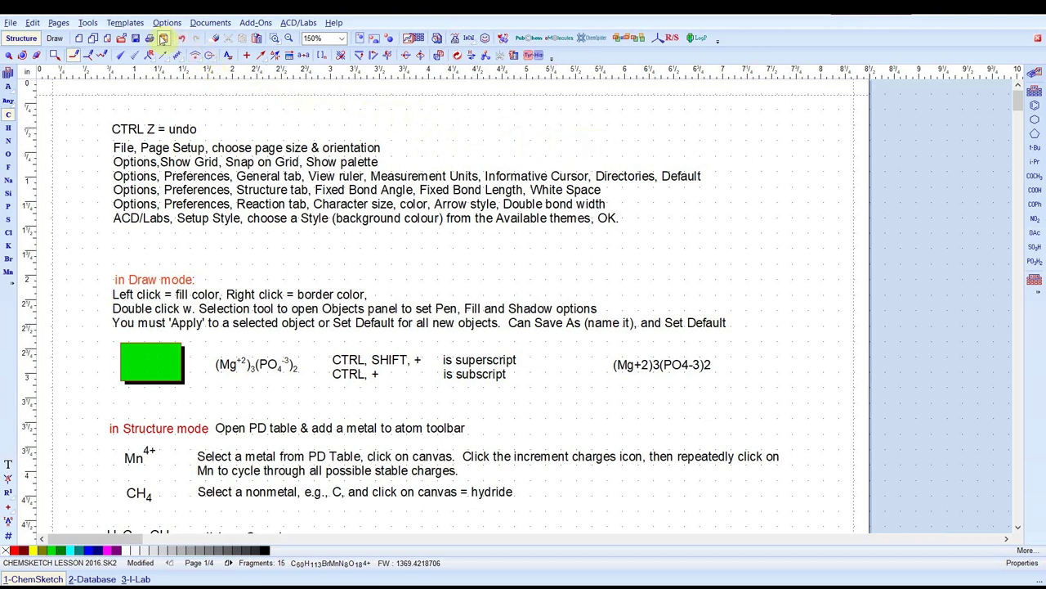
{"action": "left_click", "coordinate": [167, 22]}
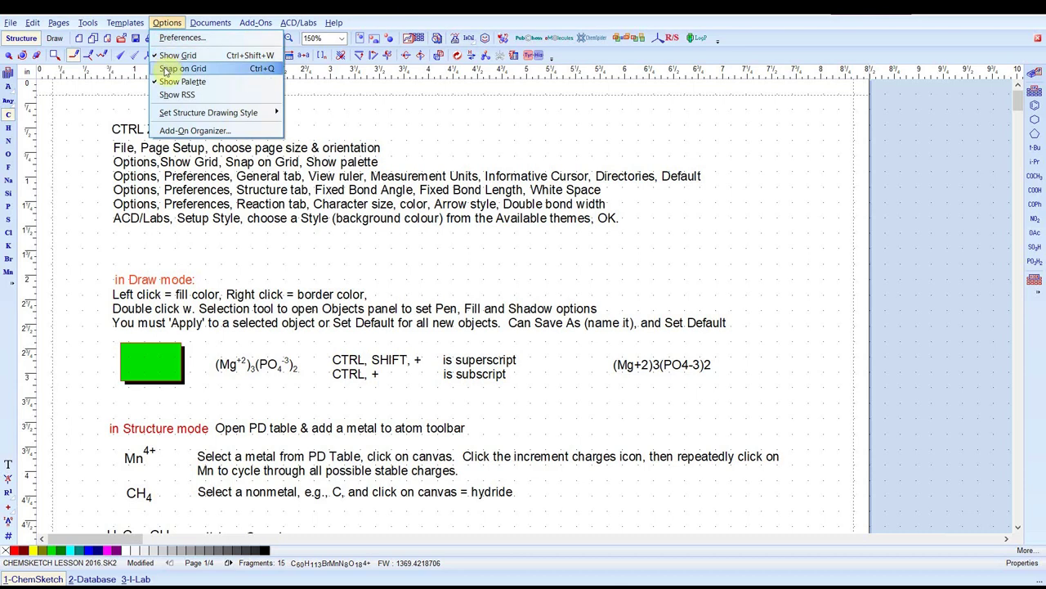
{"action": "left_click", "coordinate": [172, 56]}
{"action": "left_click", "coordinate": [167, 22]}
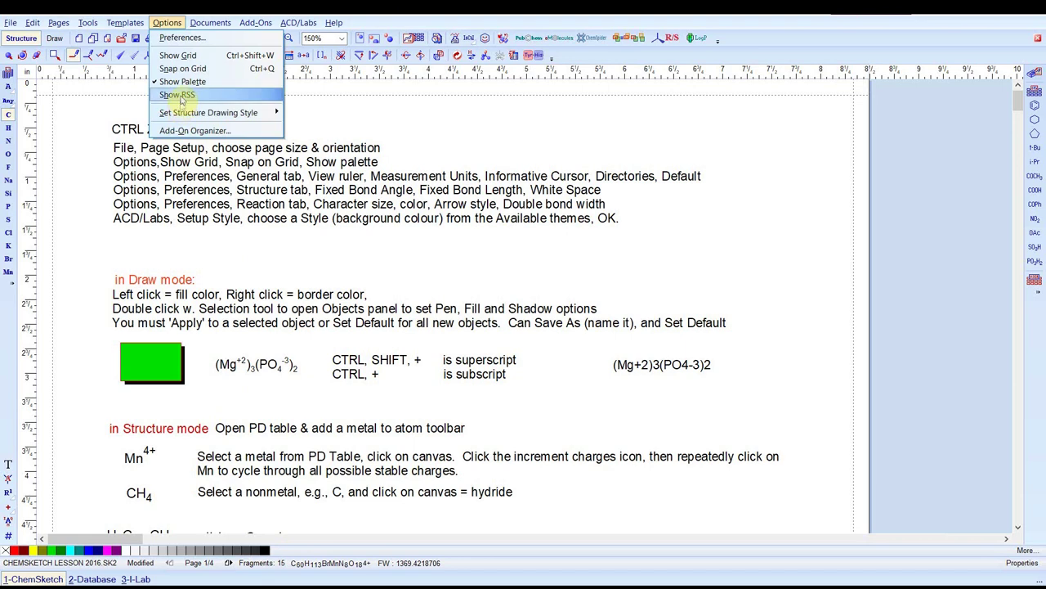
{"action": "mouse_move", "coordinate": [177, 115]}
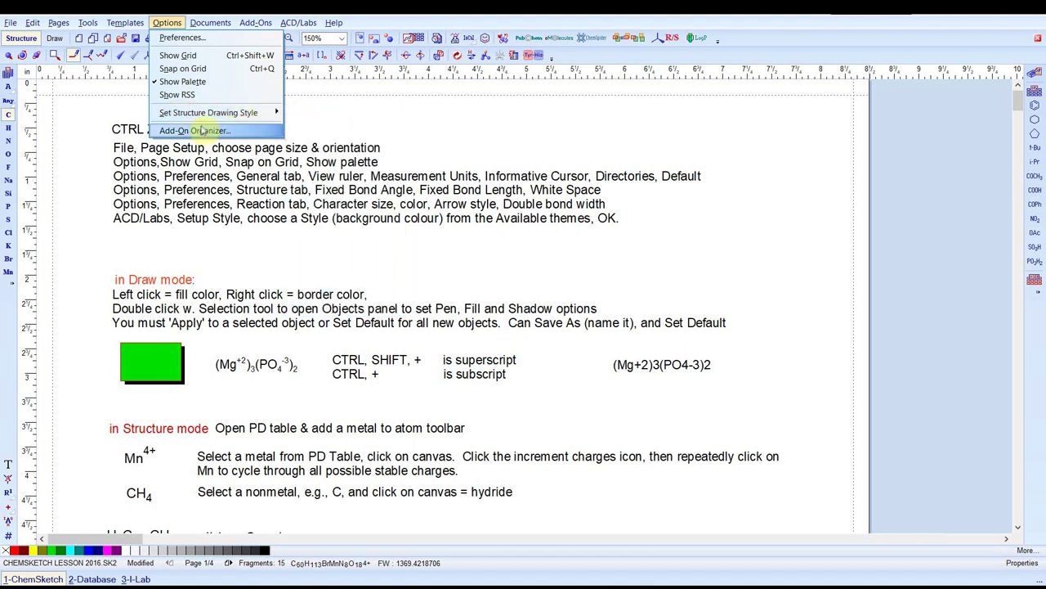
{"action": "left_click", "coordinate": [170, 37]}
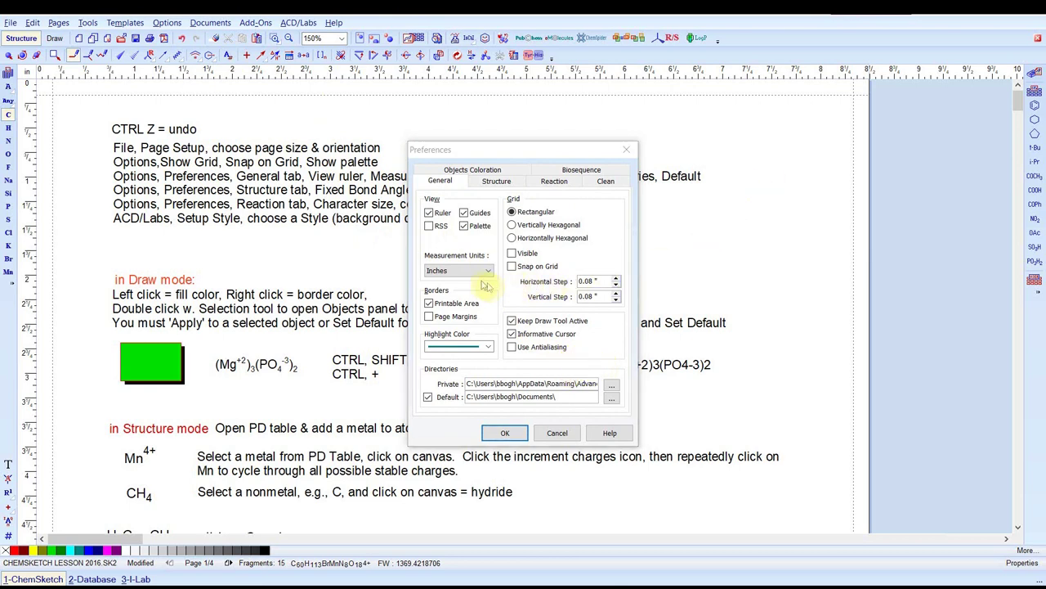
{"action": "left_click", "coordinate": [428, 213]}
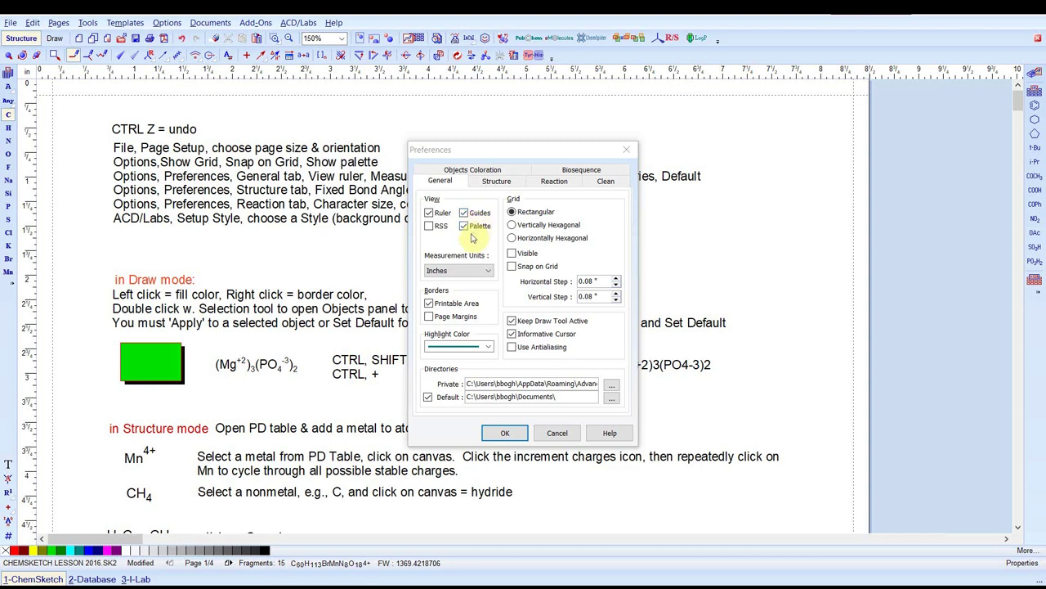
{"action": "left_click", "coordinate": [488, 272]}
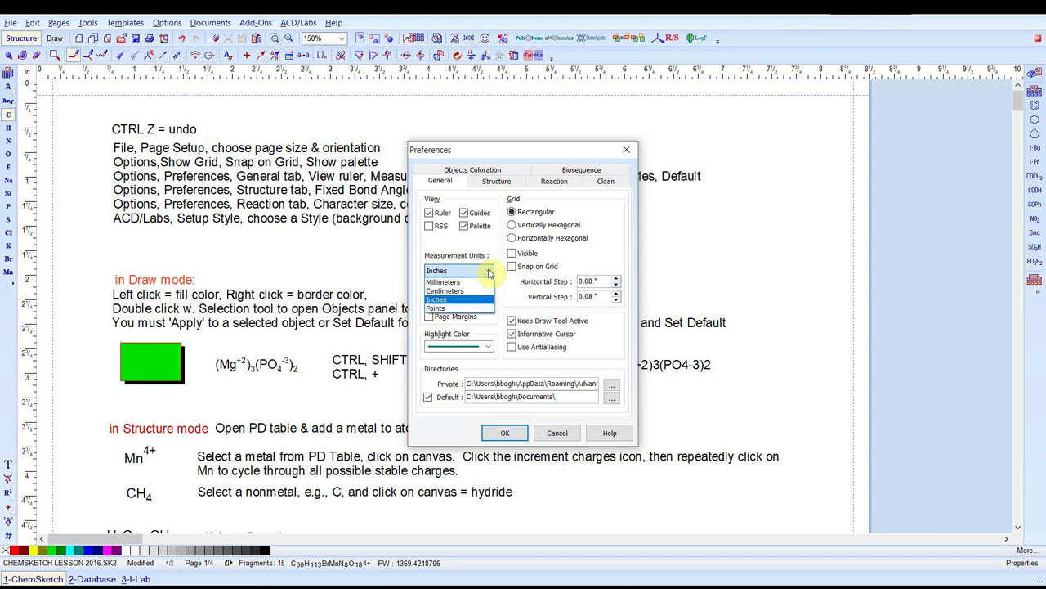
{"action": "left_click", "coordinate": [489, 272]}
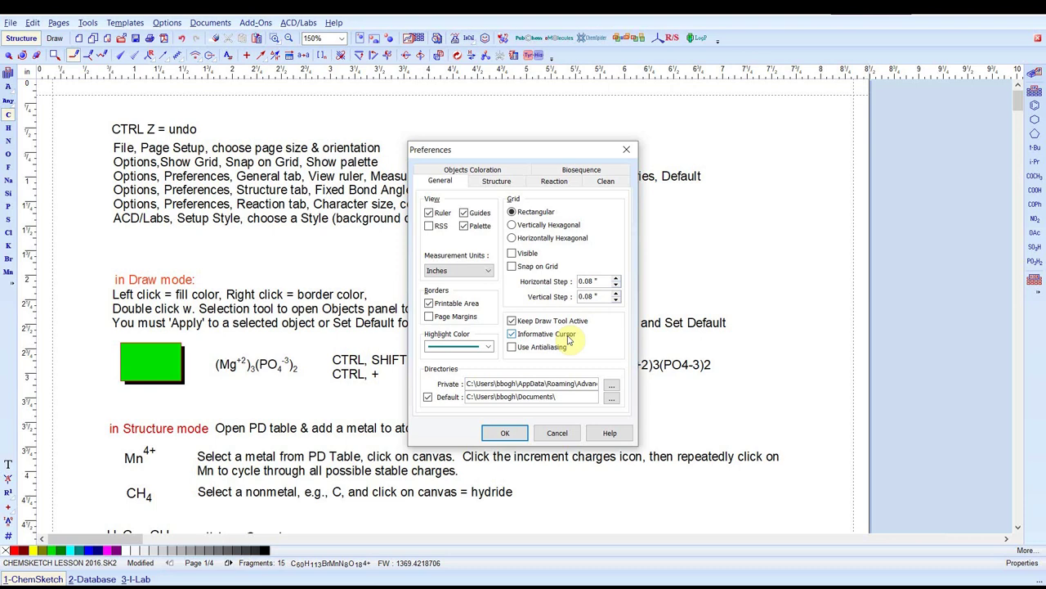
{"action": "left_click", "coordinate": [510, 180]}
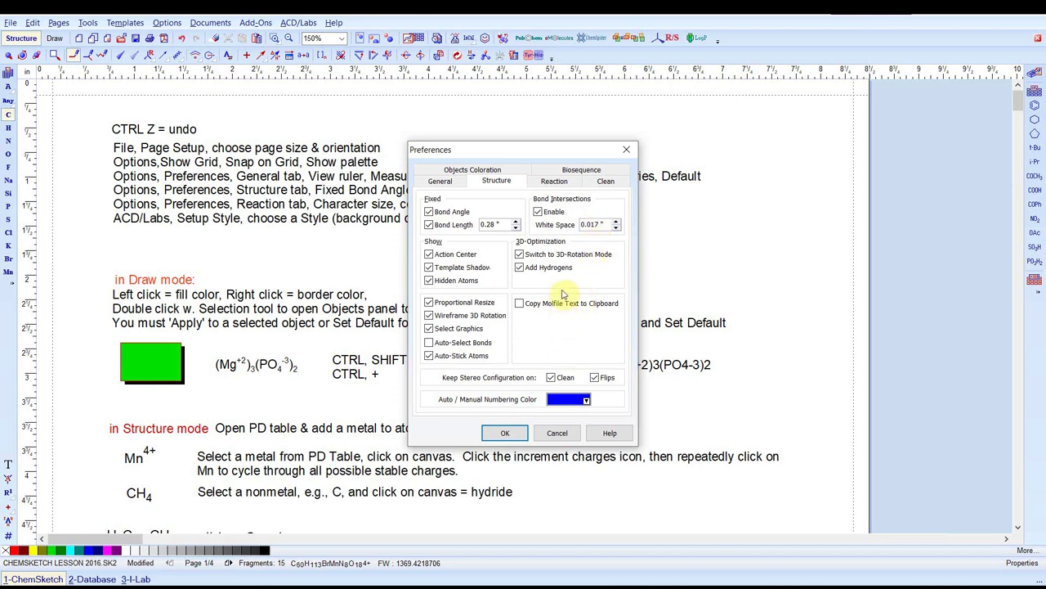
Switch Preferences to the Reaction tab: Arial 9 text, 0.75 pt arrows, 0.47" arrow length.
{"action": "left_click", "coordinate": [562, 188]}
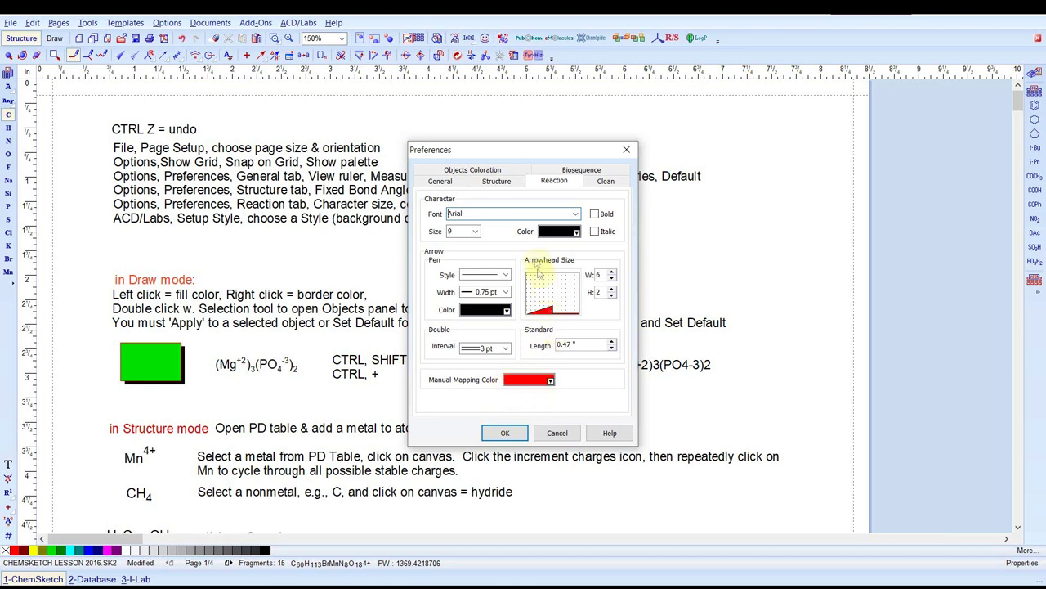
Browse the Clean, Biosequence and Objects Coloration tabs, return to General, and close Preferences.
{"action": "left_click", "coordinate": [603, 181]}
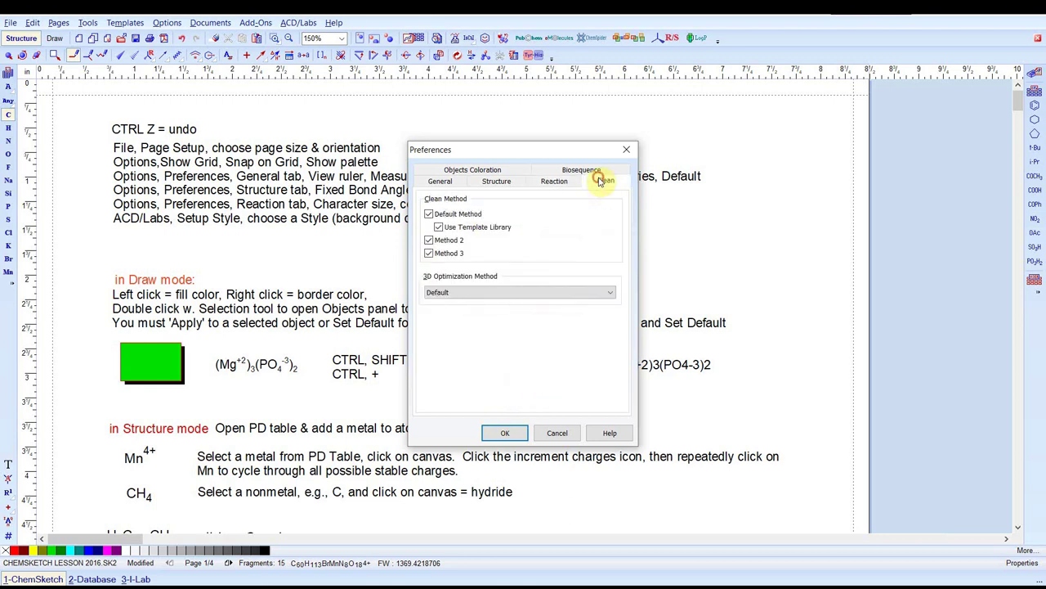
{"action": "left_click", "coordinate": [597, 170]}
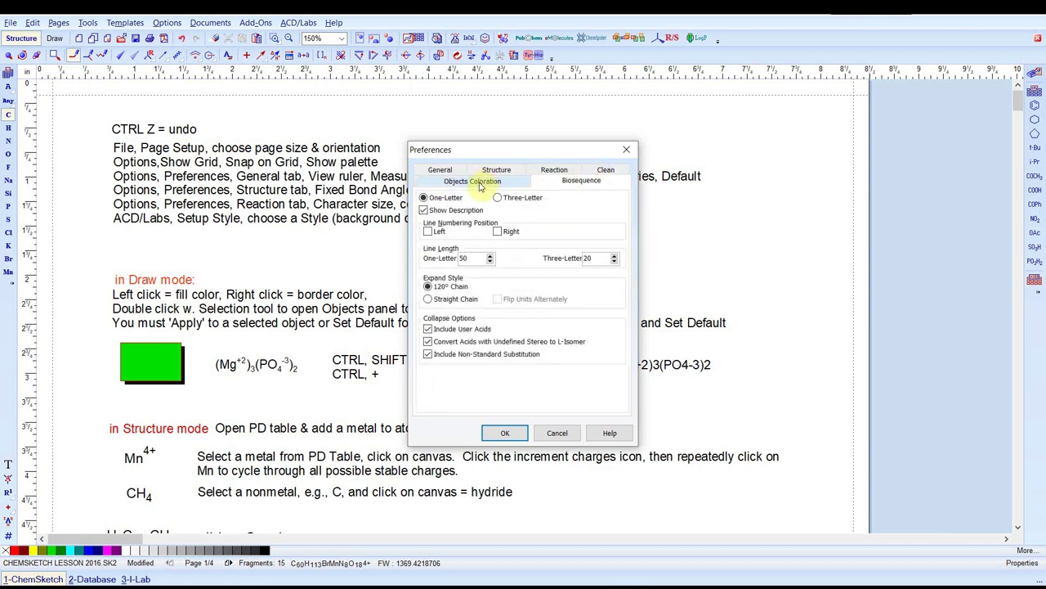
{"action": "left_click", "coordinate": [480, 183]}
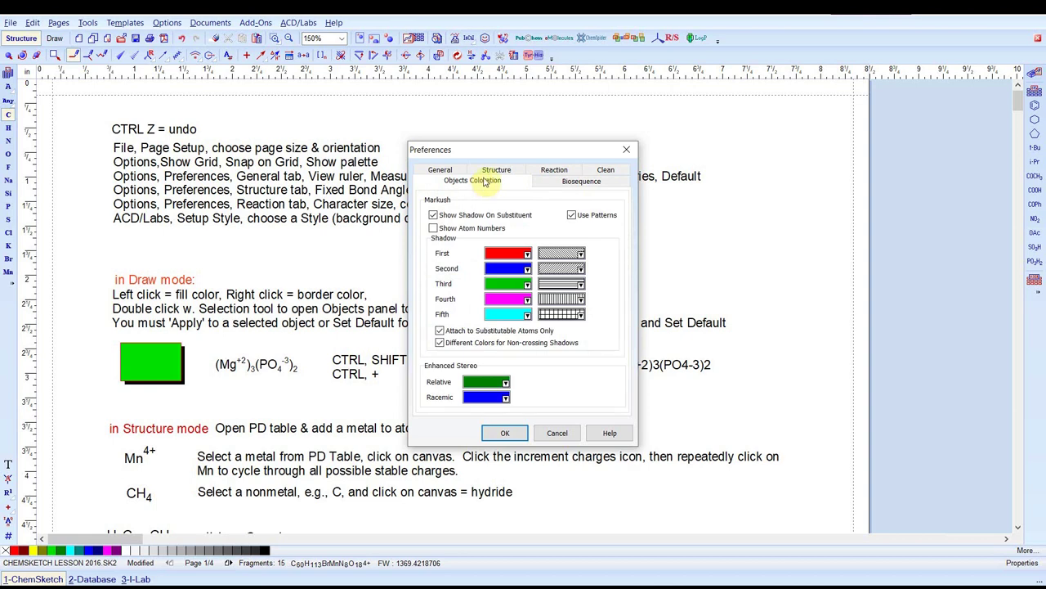
{"action": "left_click", "coordinate": [439, 169]}
{"action": "key", "text": "Escape"}
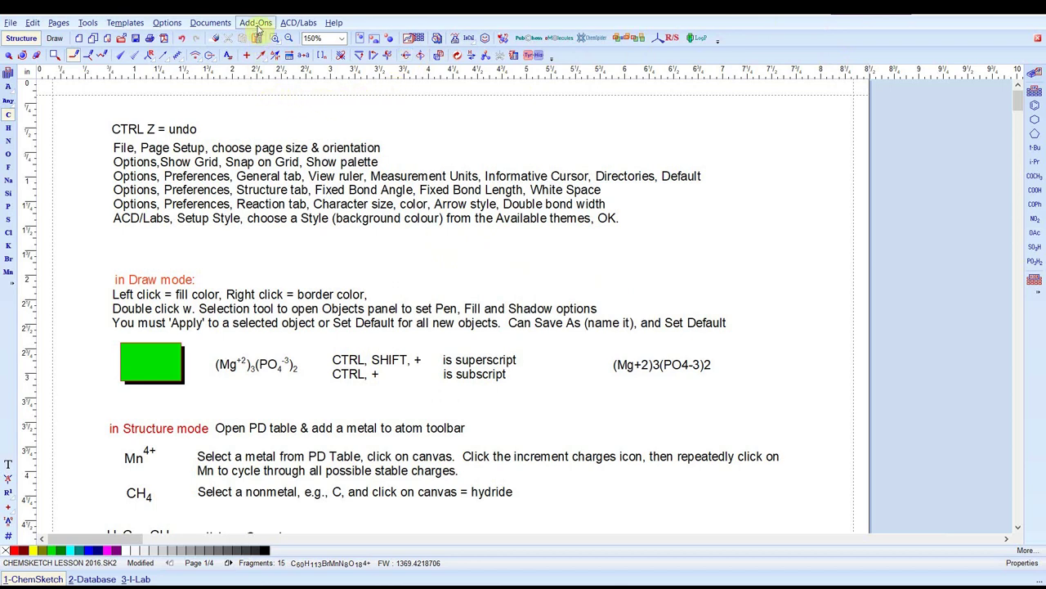
Apply the Blue theme through ACD/Labs > Setup Style and switch to Draw mode.
{"action": "left_click", "coordinate": [289, 23]}
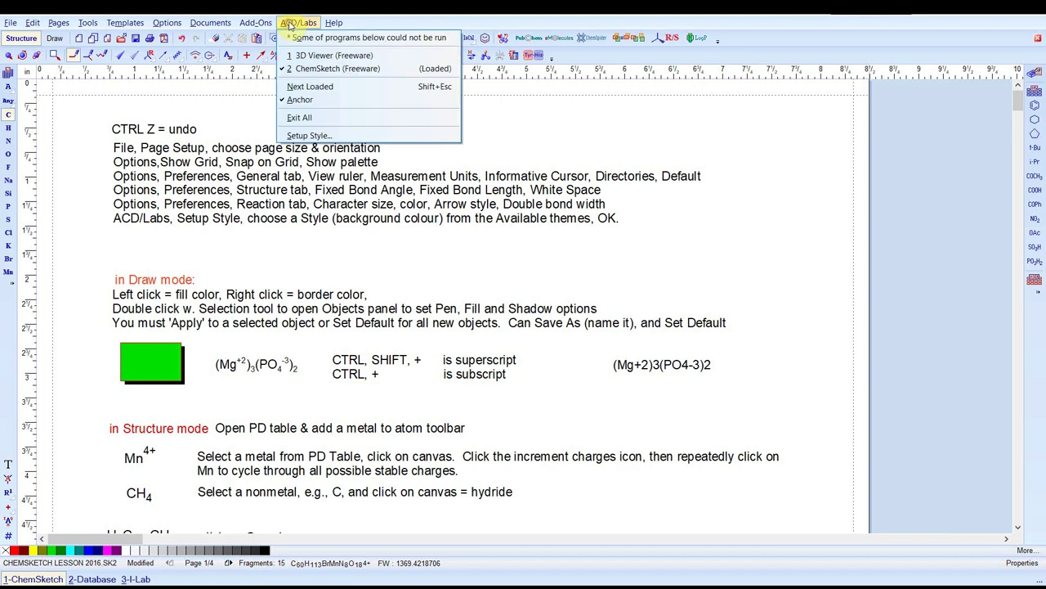
{"action": "left_click", "coordinate": [299, 135]}
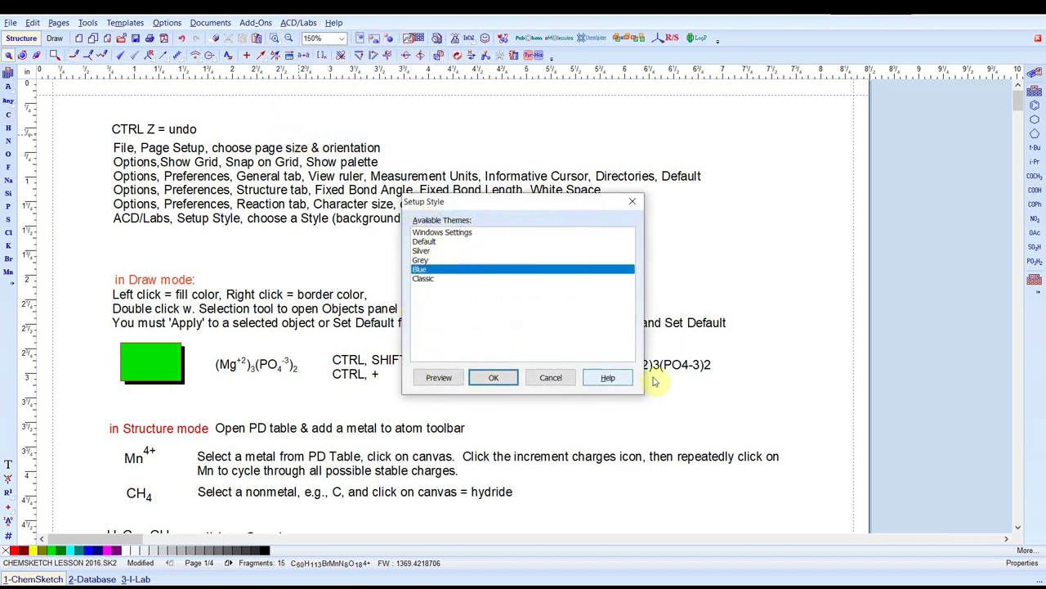
{"action": "left_click", "coordinate": [493, 377]}
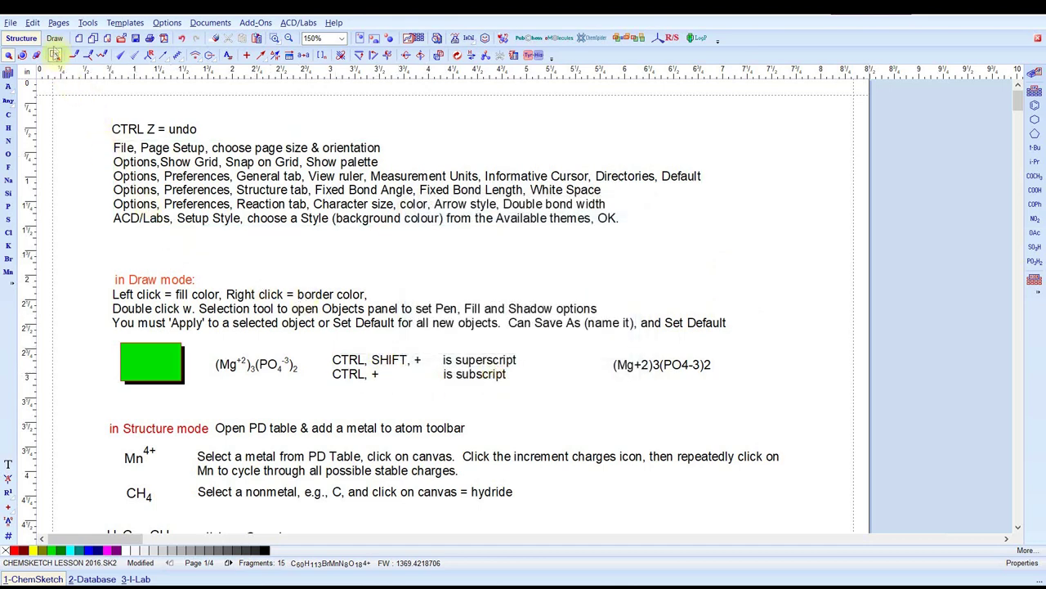
{"action": "left_click", "coordinate": [54, 38]}
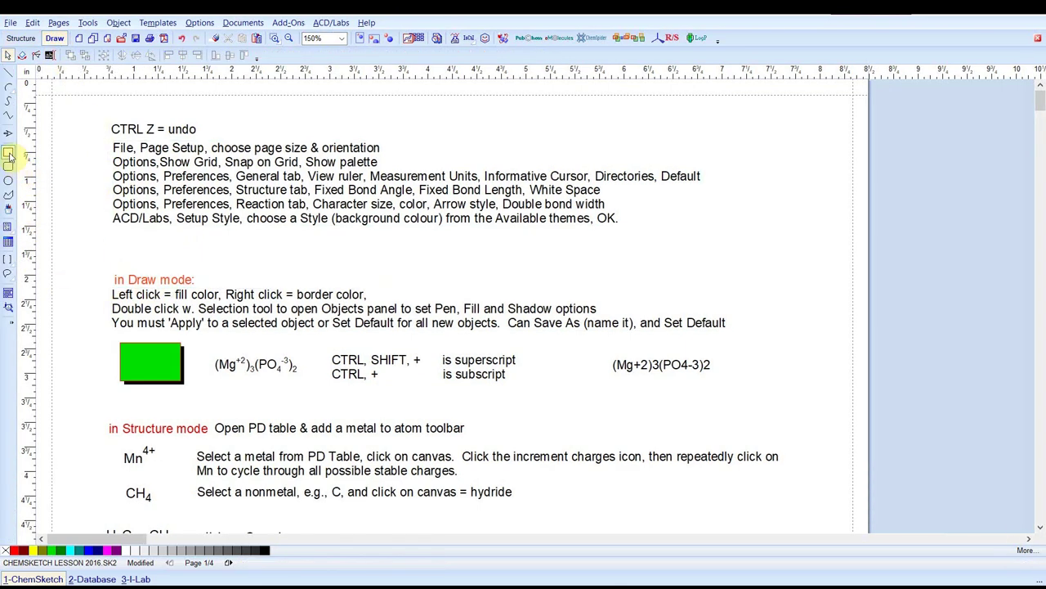
{"action": "left_click", "coordinate": [9, 154]}
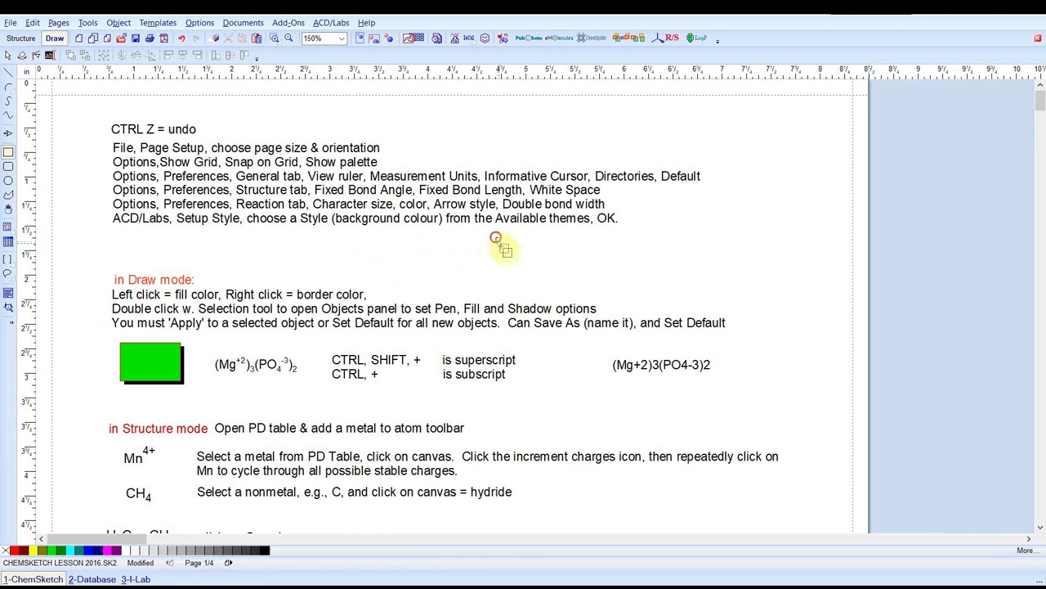
Draw a rectangle above the Draw mode notes with a cyan fill and red border.
{"action": "left_click_drag", "start_coordinate": [495, 238], "coordinate": [599, 280]}
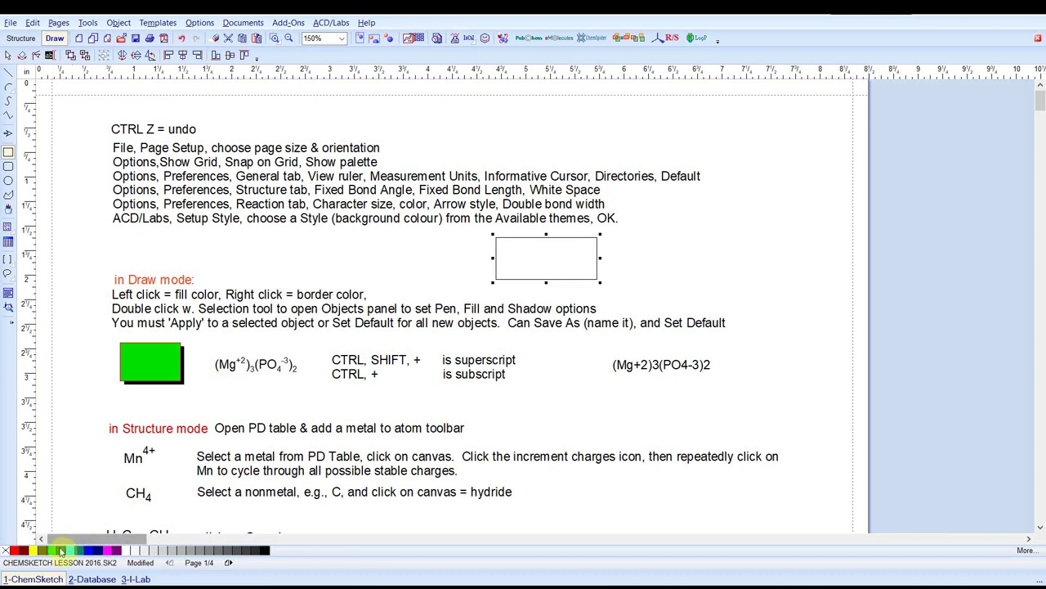
{"action": "left_click", "coordinate": [70, 551]}
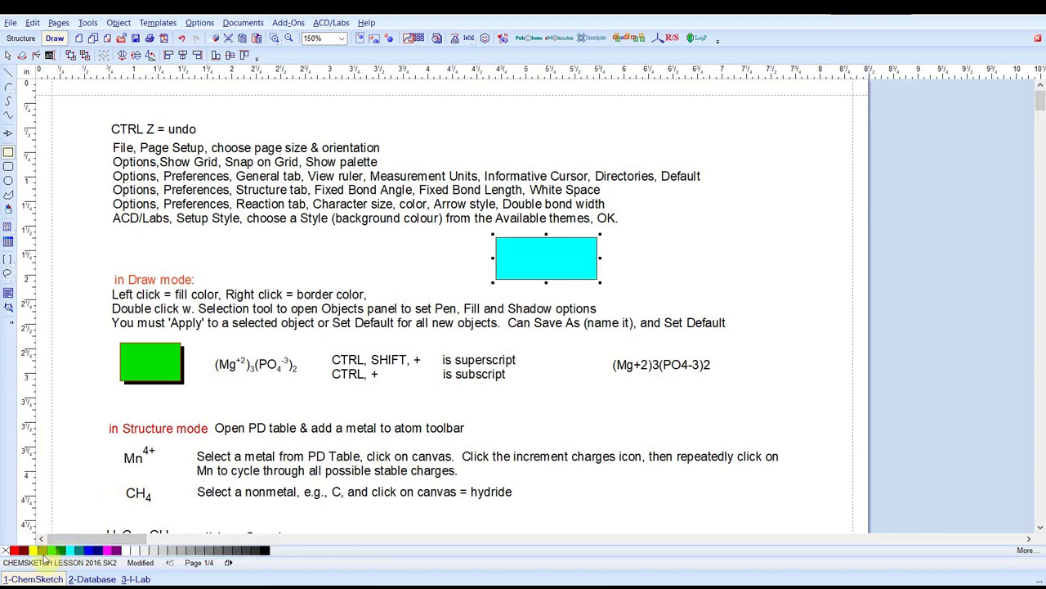
{"action": "right_click", "coordinate": [43, 553]}
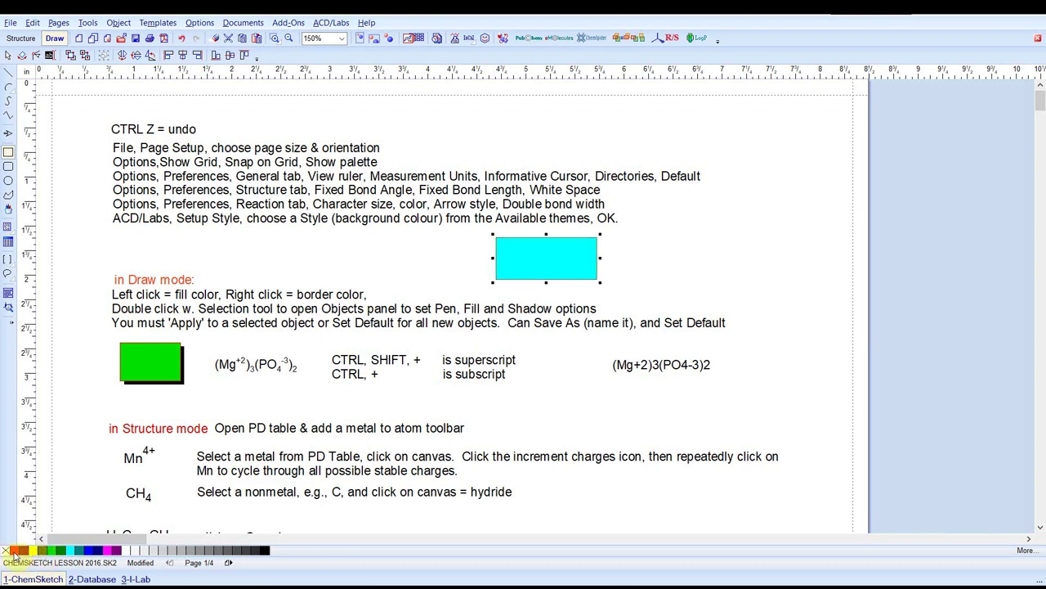
{"action": "right_click", "coordinate": [13, 552]}
{"action": "key", "text": "ctrl+z"}
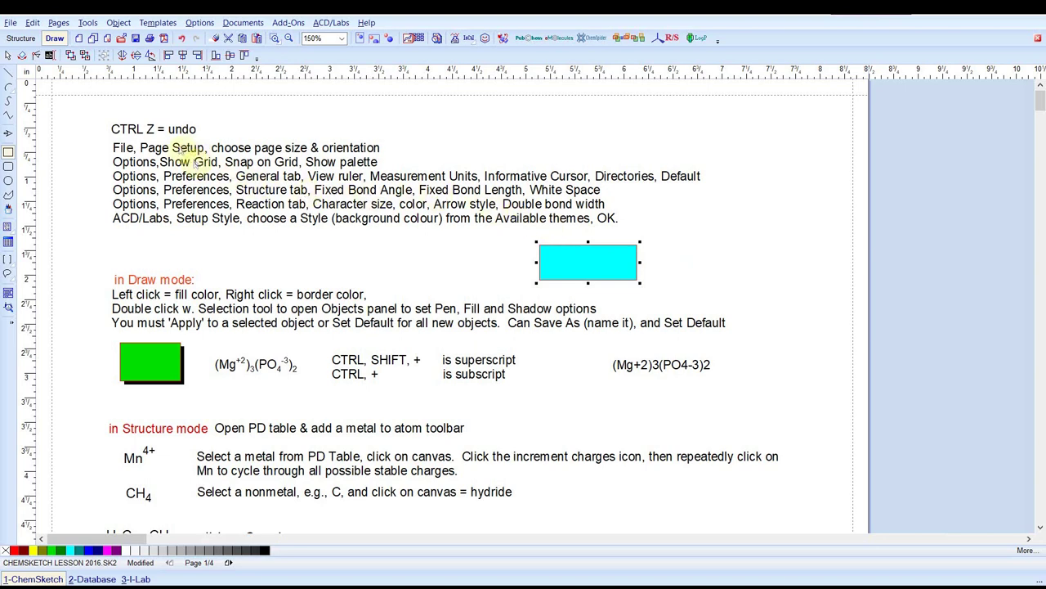
{"action": "left_click", "coordinate": [7, 55]}
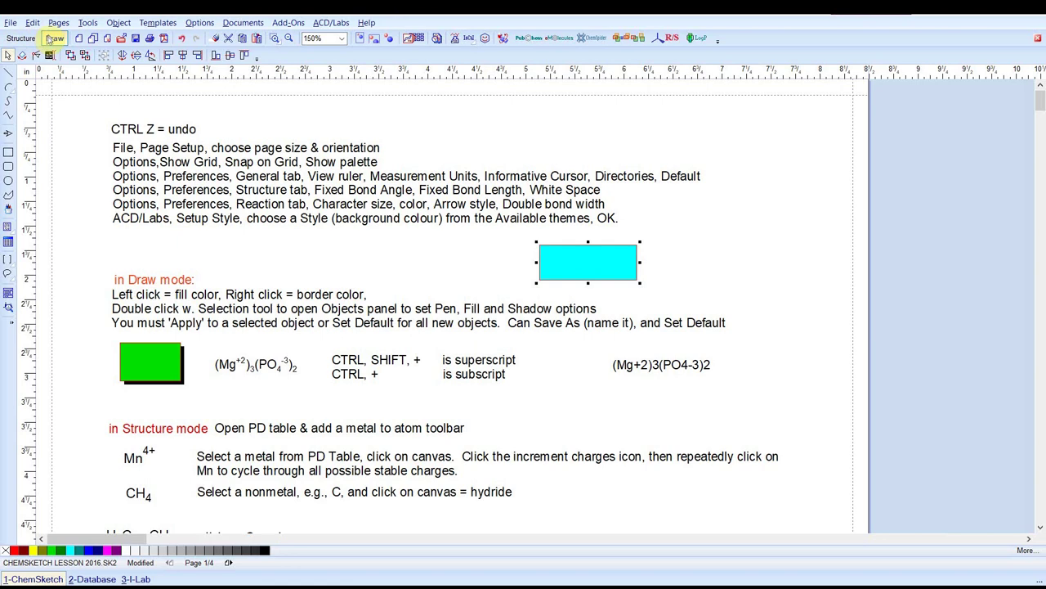
Set the rectangle's border pen width to 2 pt and apply it.
{"action": "double_click", "coordinate": [611, 275]}
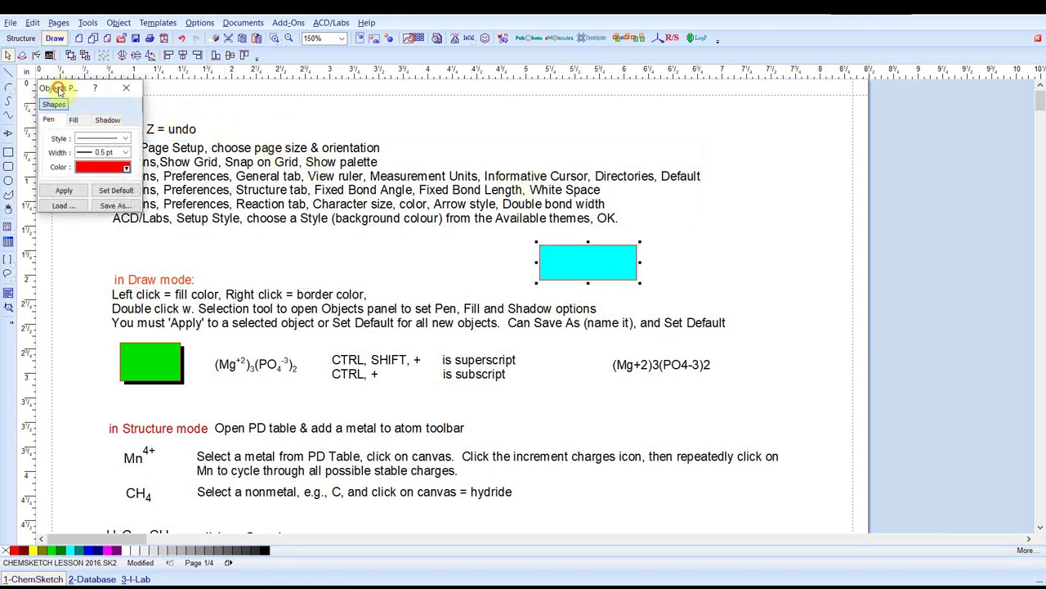
{"action": "left_click_drag", "start_coordinate": [59, 90], "coordinate": [735, 114]}
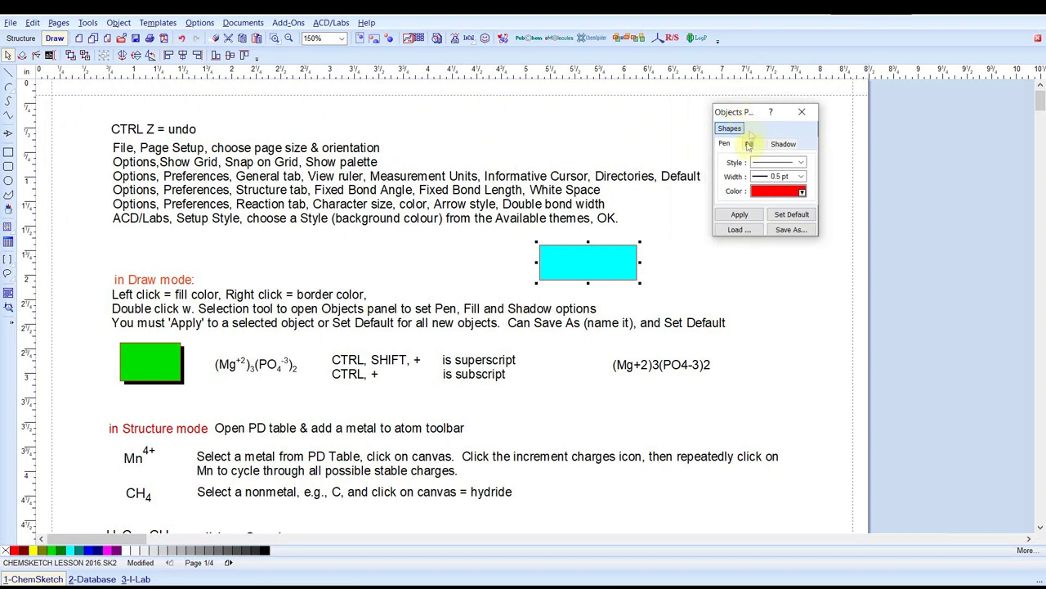
{"action": "left_click", "coordinate": [739, 214]}
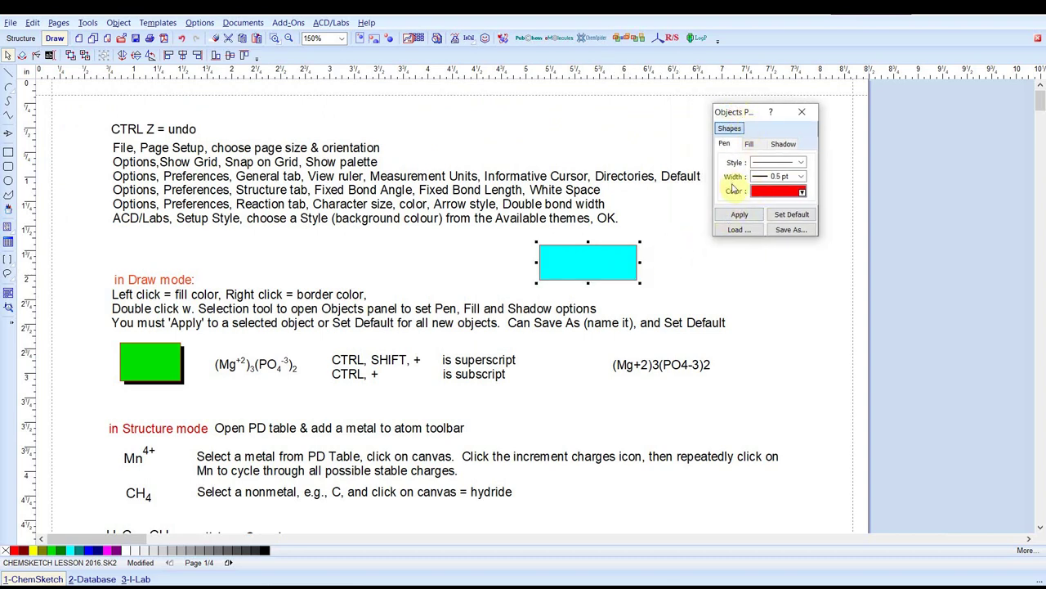
{"action": "left_click", "coordinate": [801, 177]}
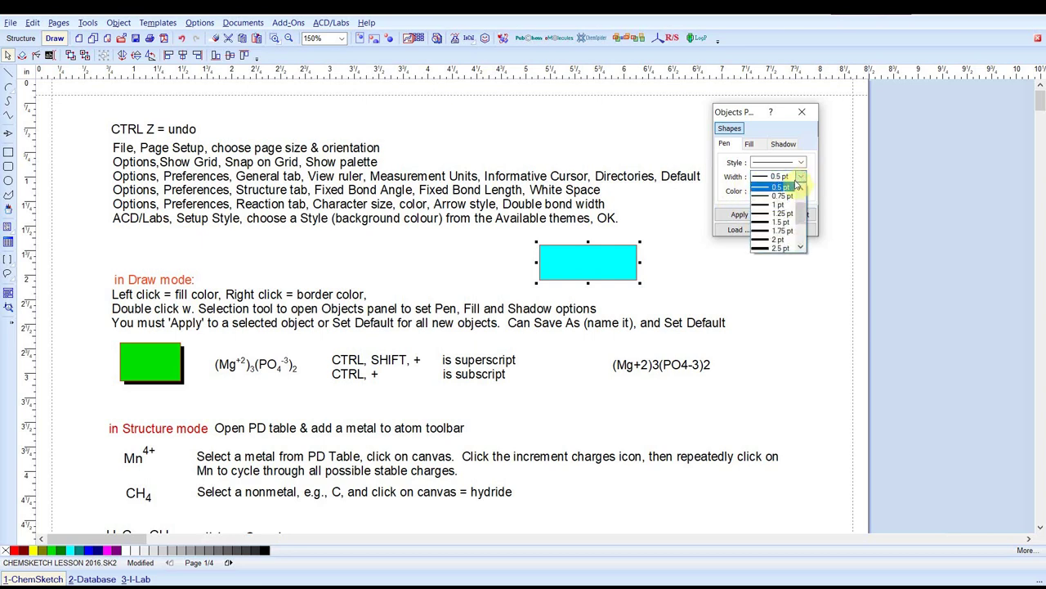
{"action": "left_click", "coordinate": [758, 239]}
{"action": "left_click", "coordinate": [751, 215]}
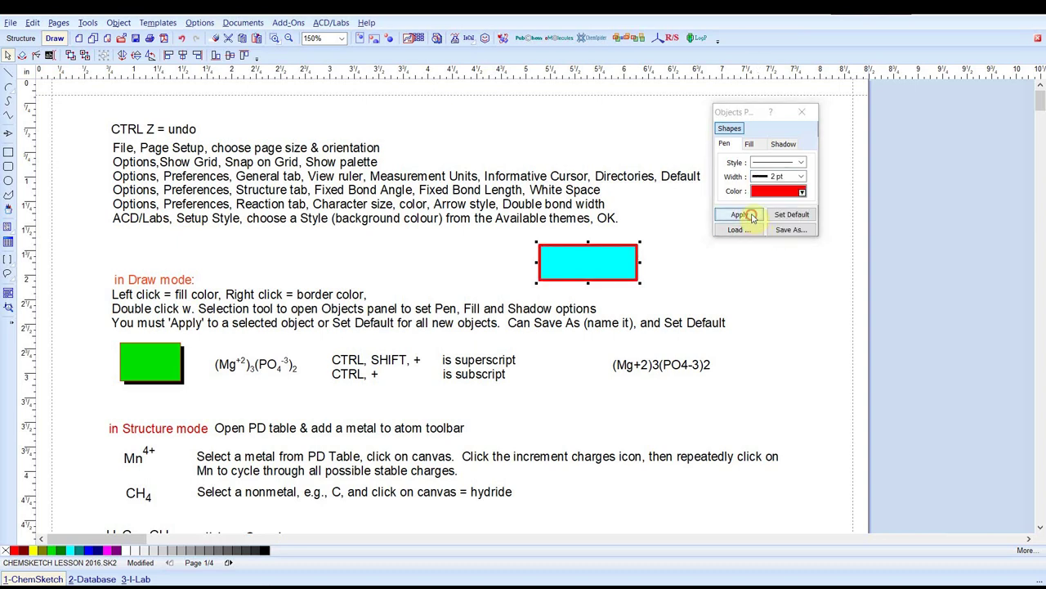
Review the rectangle's fill and shadow settings, then cancel saving them as a named style.
{"action": "left_click", "coordinate": [749, 144]}
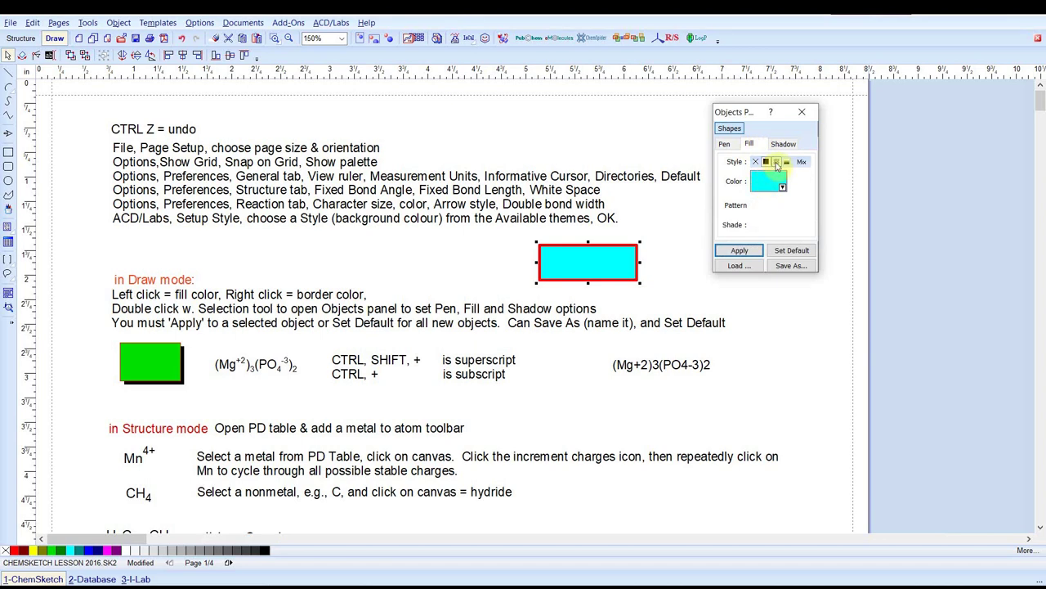
{"action": "left_click", "coordinate": [792, 144]}
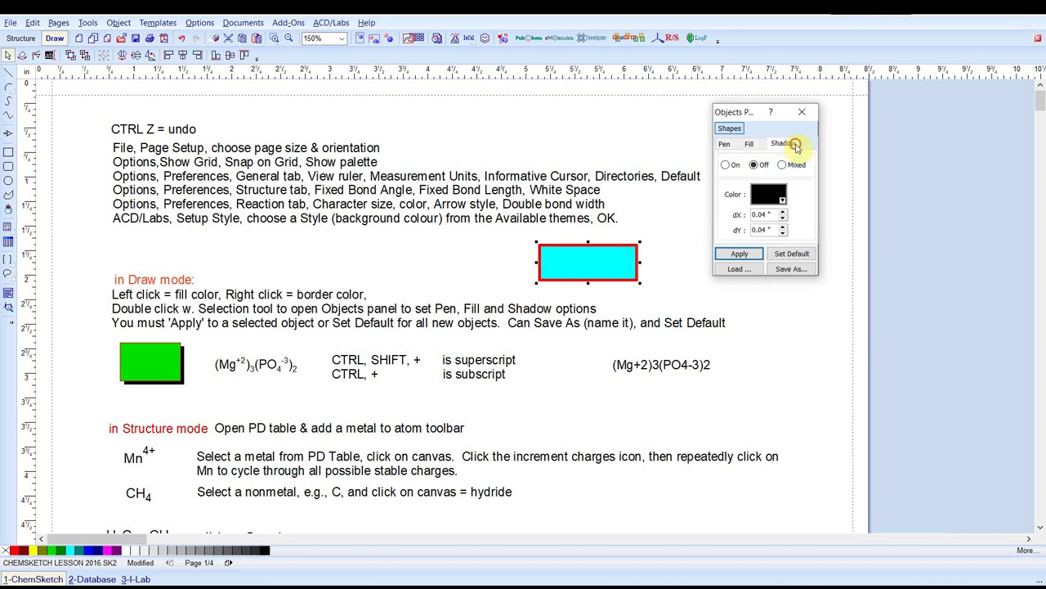
{"action": "left_click", "coordinate": [790, 269]}
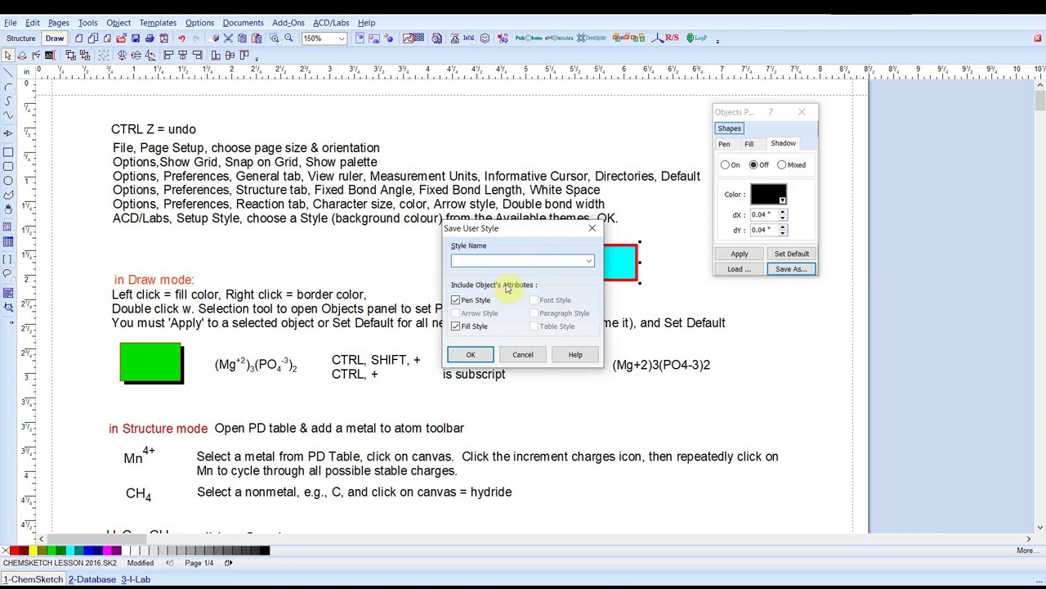
{"action": "left_click", "coordinate": [527, 358]}
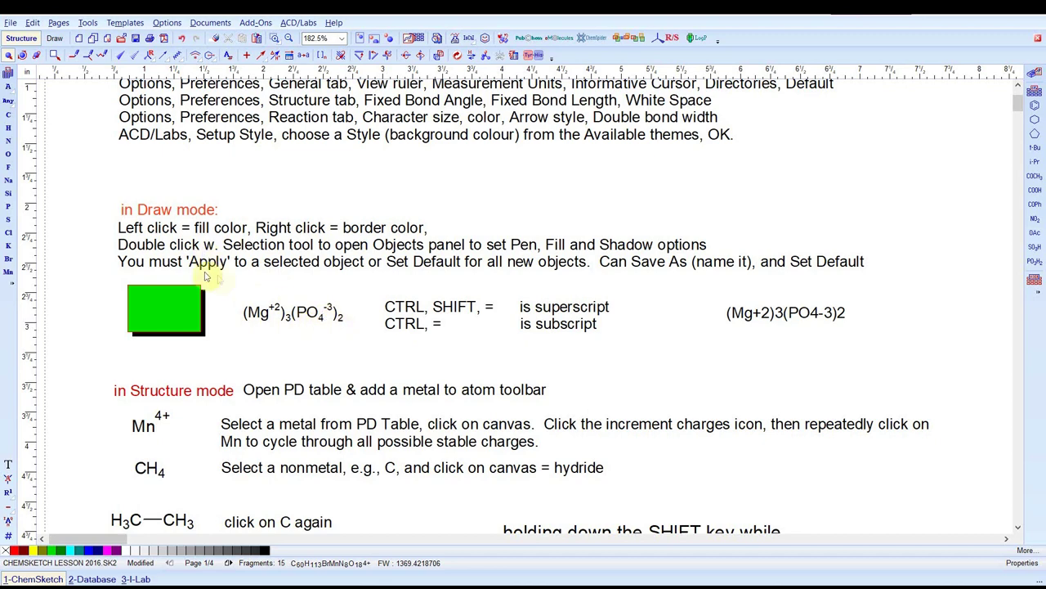
Start a new text box on the page in text mode.
{"action": "left_click", "coordinate": [54, 38]}
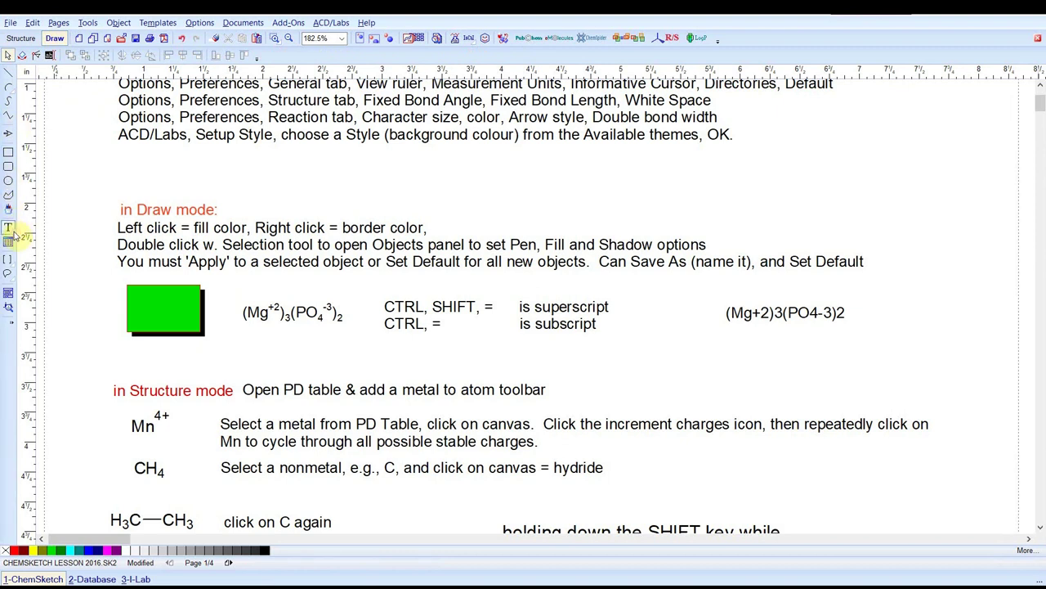
{"action": "mouse_move", "coordinate": [22, 235]}
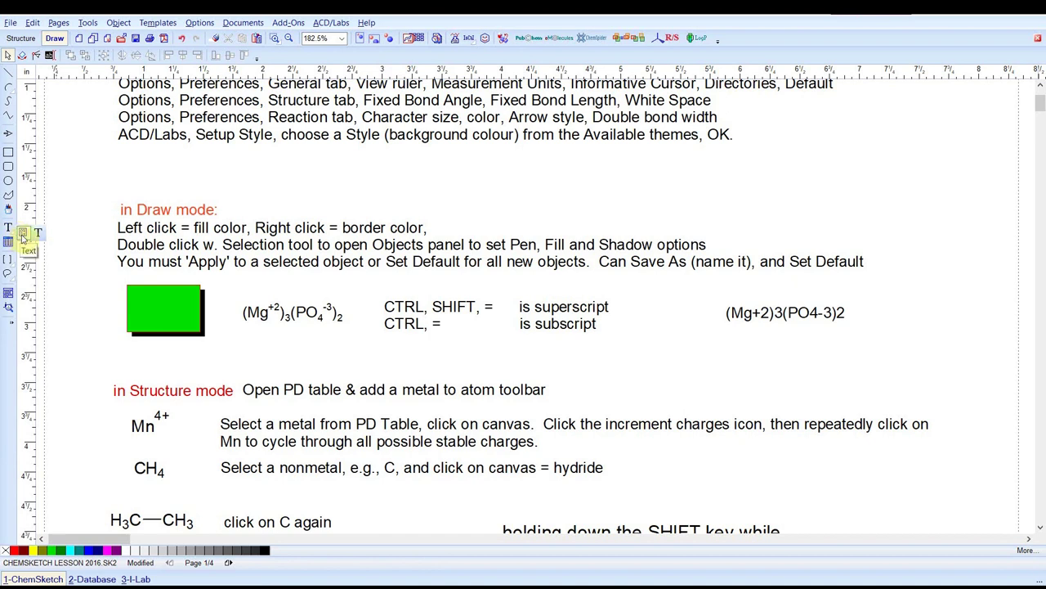
{"action": "left_click", "coordinate": [38, 233]}
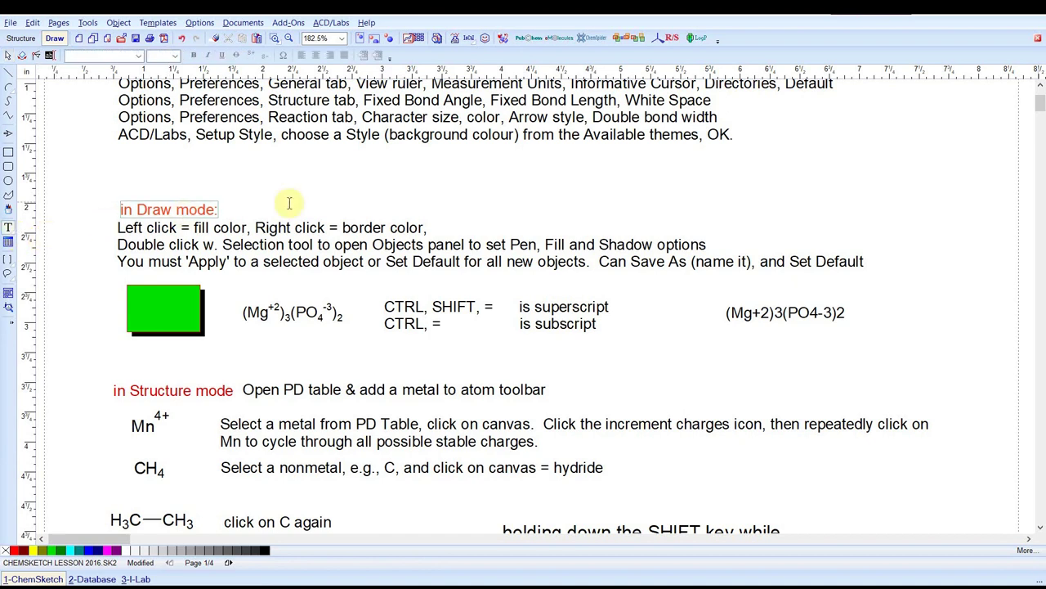
{"action": "left_click", "coordinate": [494, 184]}
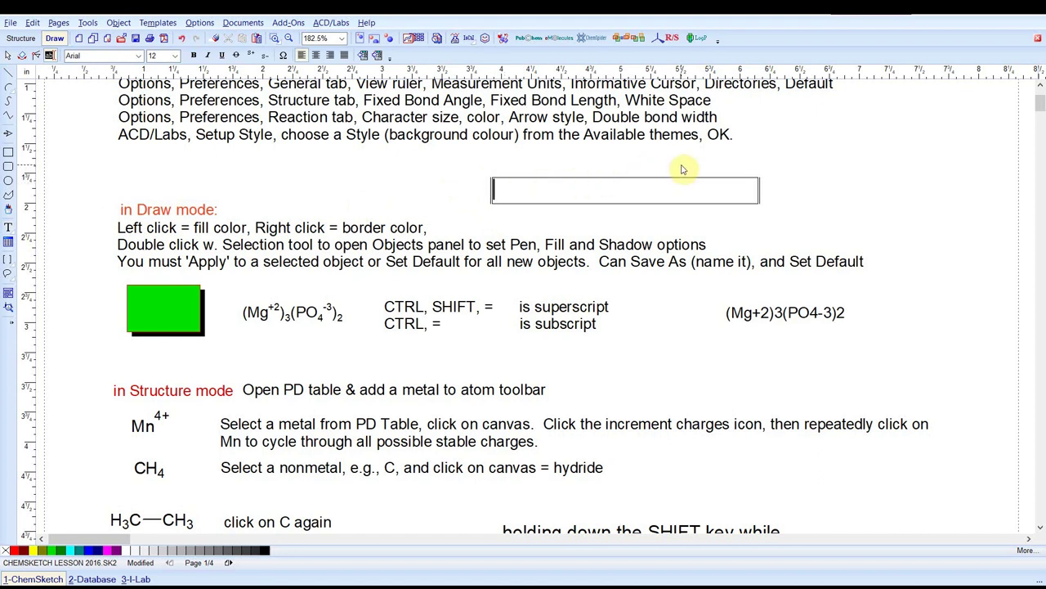
Type (Mg⁺²)₃ with the +2 charge superscripted and the 3 subscripted.
{"action": "type", "text": "(Mg"}
{"action": "key", "text": "ctrl+shift+equal"}
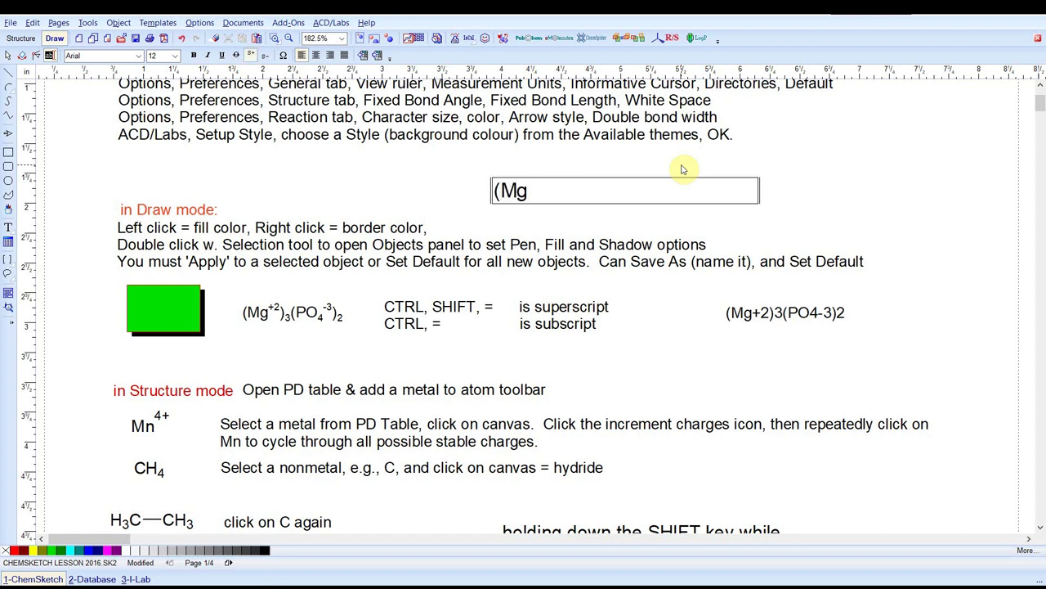
{"action": "type", "text": "+2"}
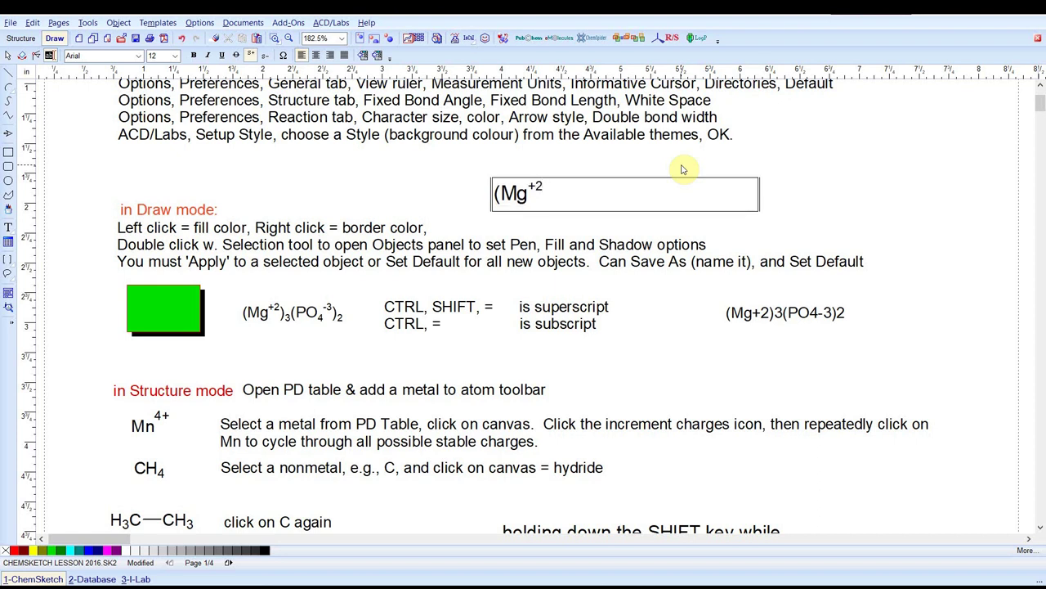
{"action": "key", "text": "ctrl+shift+equal"}
{"action": "type", "text": ")"}
{"action": "key", "text": "ctrl+equal"}
{"action": "type", "text": "3"}
{"action": "key", "text": "ctrl+equal"}
Continue with (PO₄⁻³)₂, subscripting the 4 and 2 and superscripting the -3 charge.
{"action": "type", "text": "(PO"}
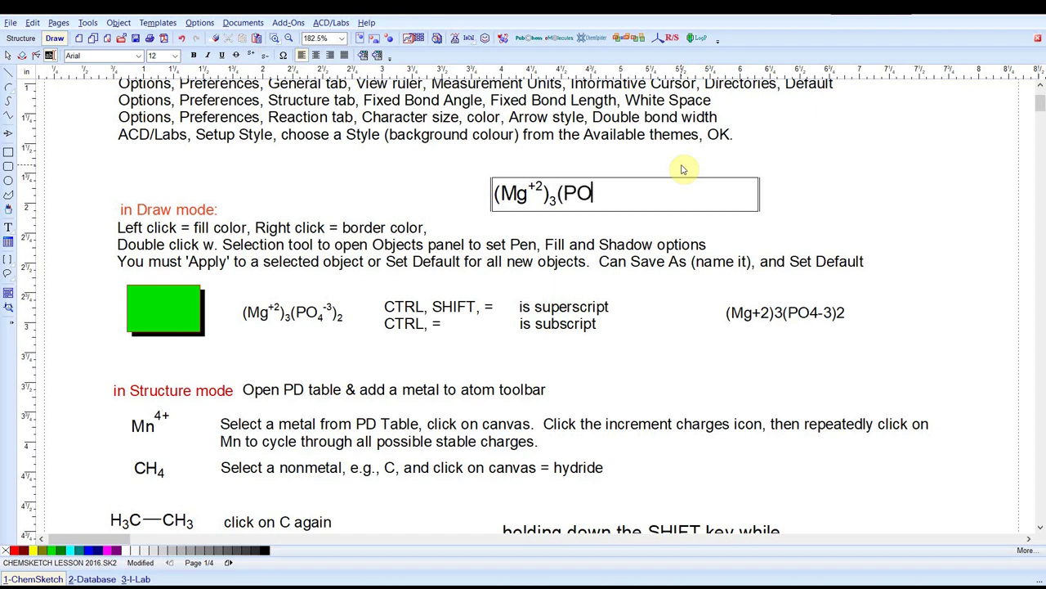
{"action": "key", "text": "ctrl+equal"}
{"action": "type", "text": "4"}
{"action": "key", "text": "ctrl+shift+equal"}
{"action": "type", "text": "-3"}
{"action": "key", "text": "ctrl+shift+equal"}
{"action": "type", "text": ")"}
{"action": "key", "text": "ctrl+equal"}
{"action": "type", "text": "2"}
In the plain formula on the right, make +2 superscript and the 3 subscript.
{"action": "left_click", "coordinate": [730, 313]}
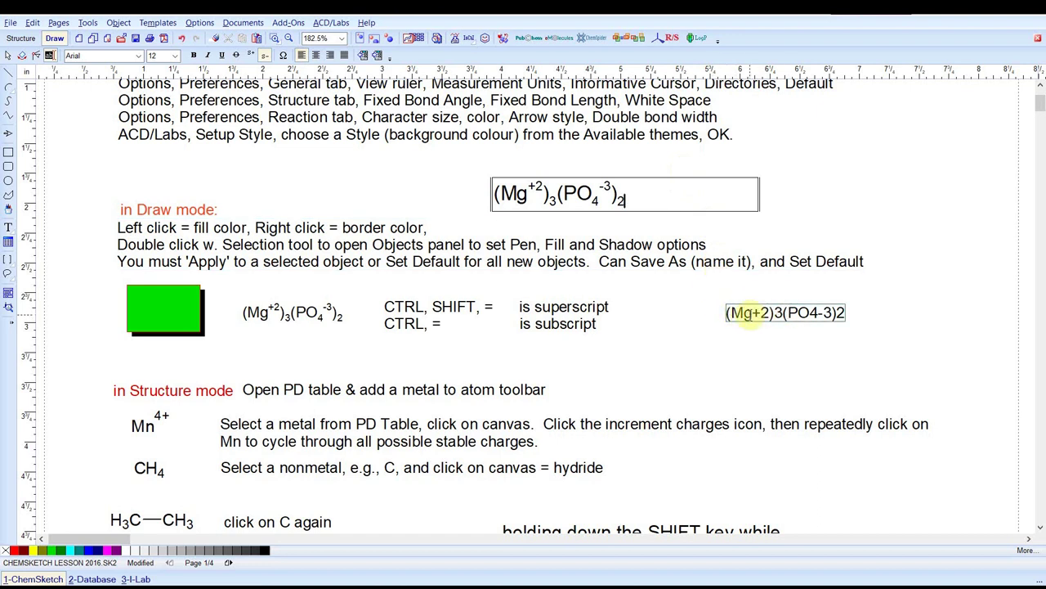
{"action": "left_click", "coordinate": [753, 314]}
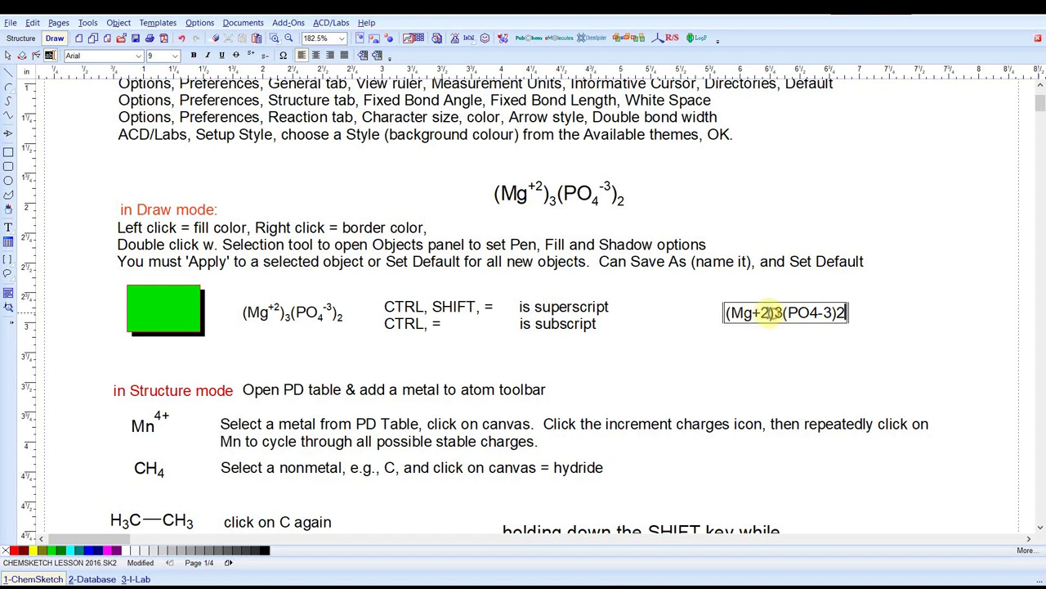
{"action": "left_click_drag", "start_coordinate": [752, 314], "coordinate": [769, 314]}
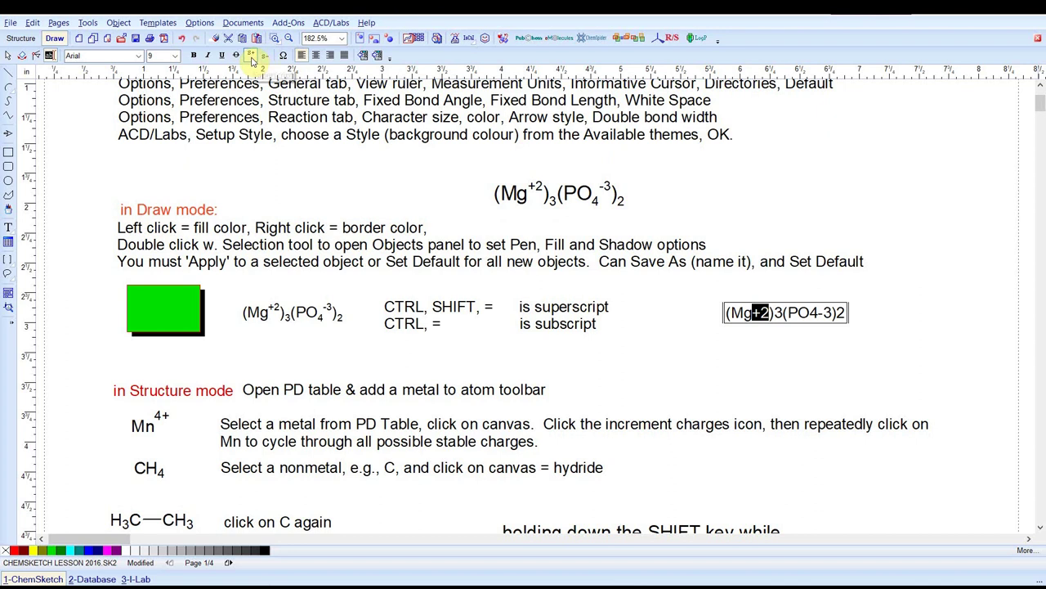
{"action": "left_click", "coordinate": [251, 55]}
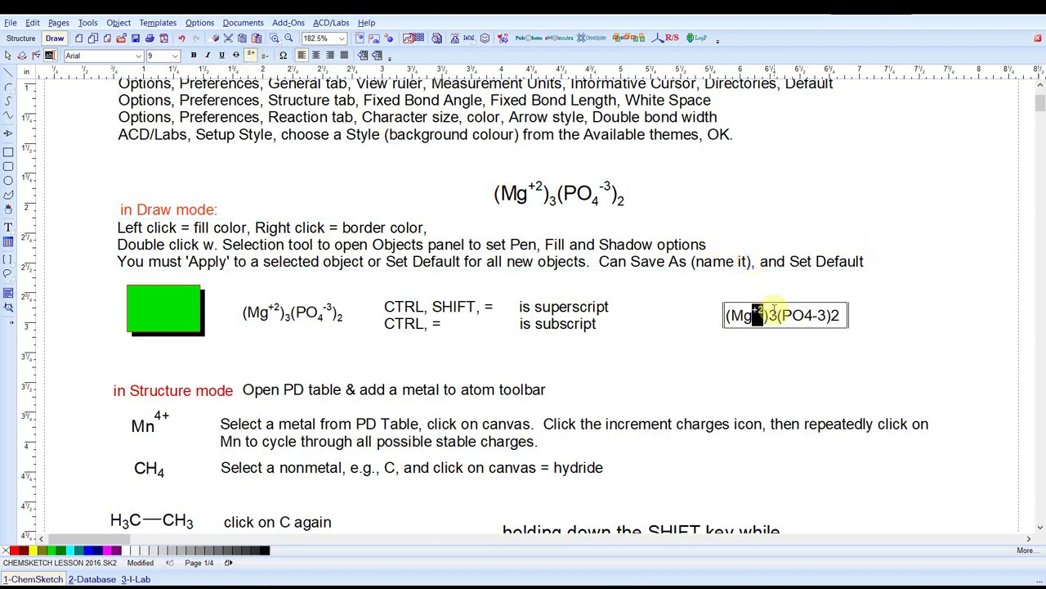
{"action": "left_click_drag", "start_coordinate": [769, 314], "coordinate": [779, 314]}
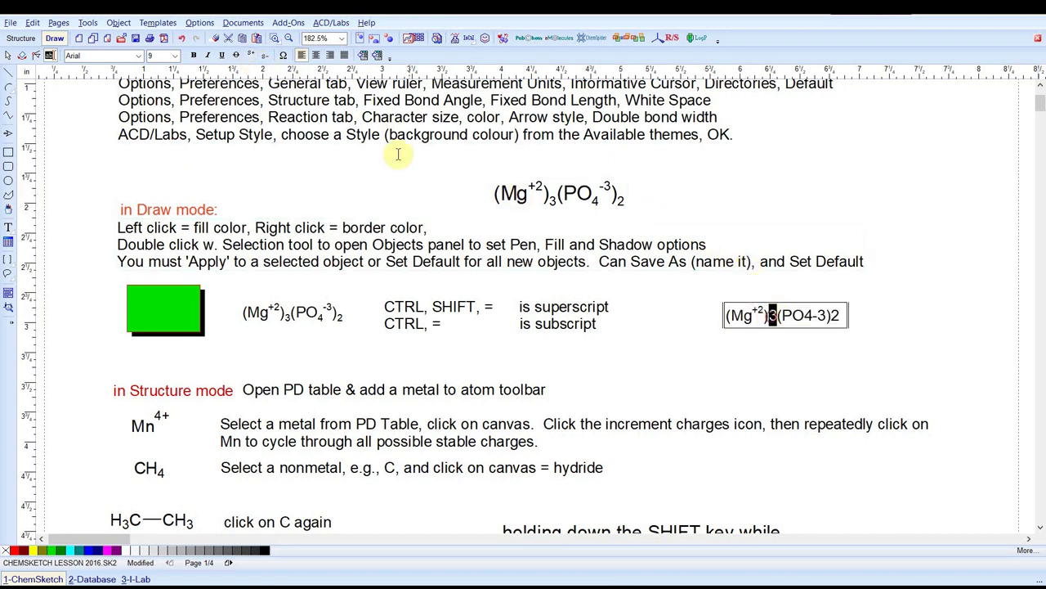
{"action": "left_click", "coordinate": [264, 56]}
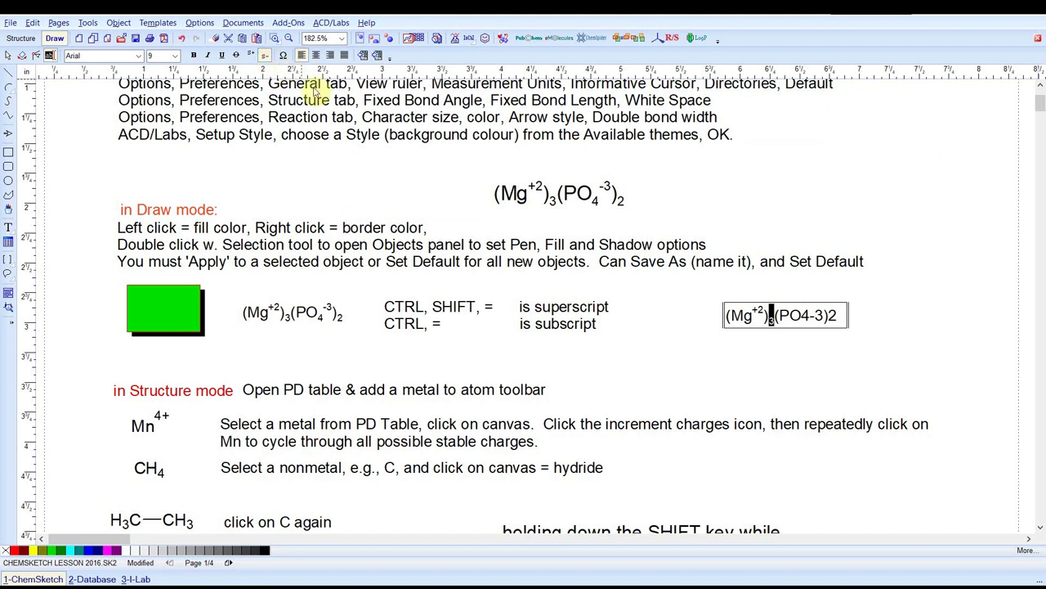
{"action": "left_click", "coordinate": [907, 297]}
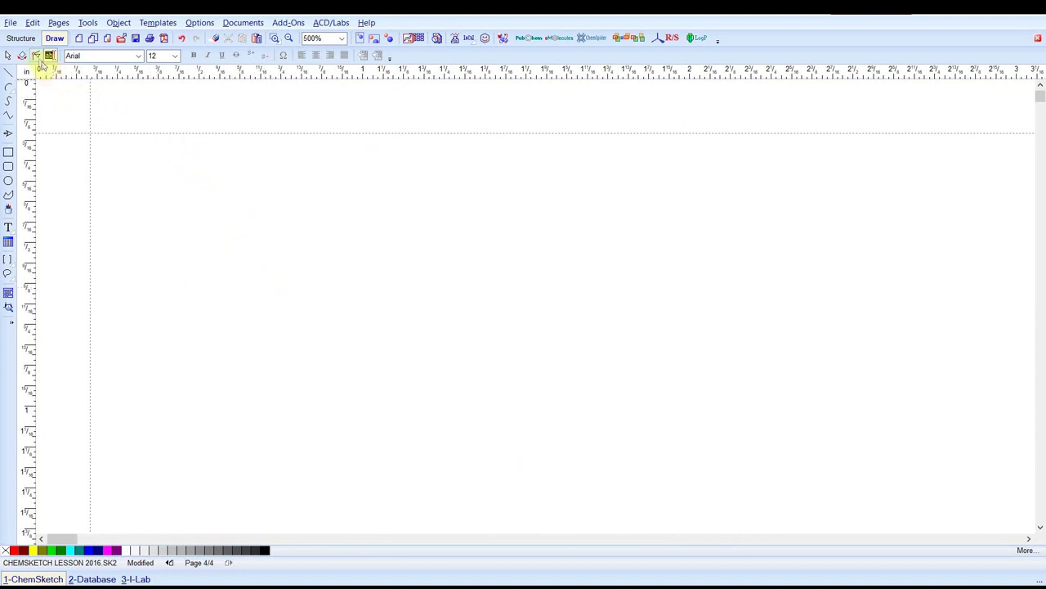
In Structure mode, pick manganese (Mn) from the Periodic Table as the drawing element.
{"action": "left_click", "coordinate": [30, 39]}
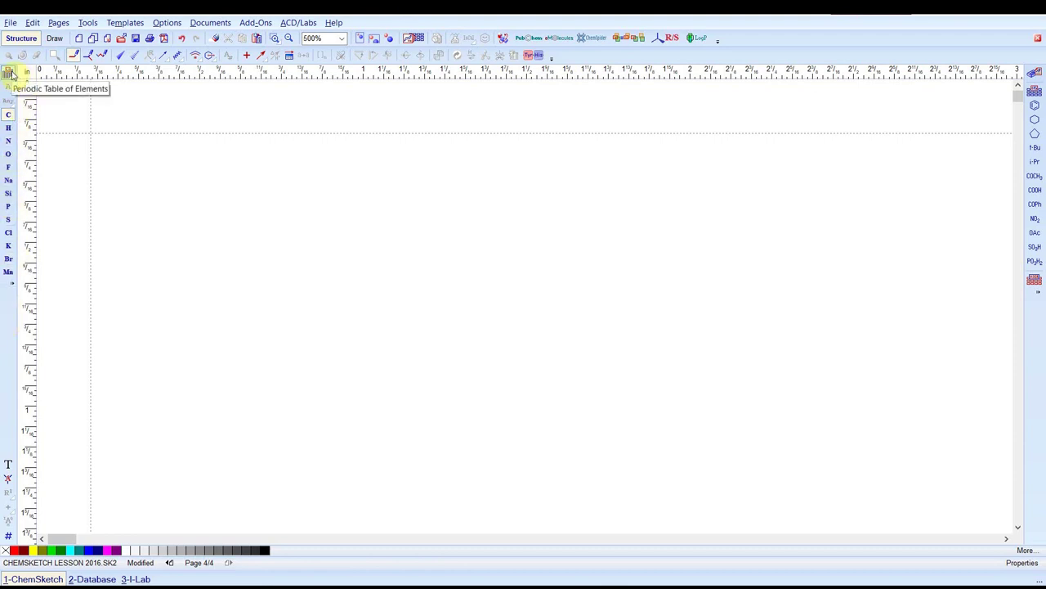
{"action": "left_click", "coordinate": [10, 74]}
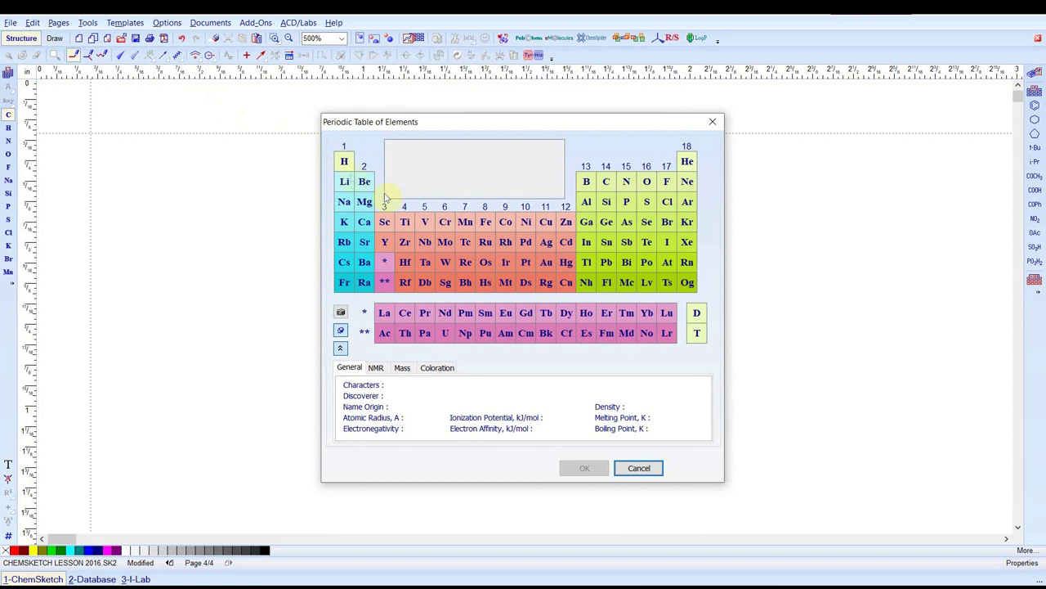
{"action": "left_click", "coordinate": [587, 223]}
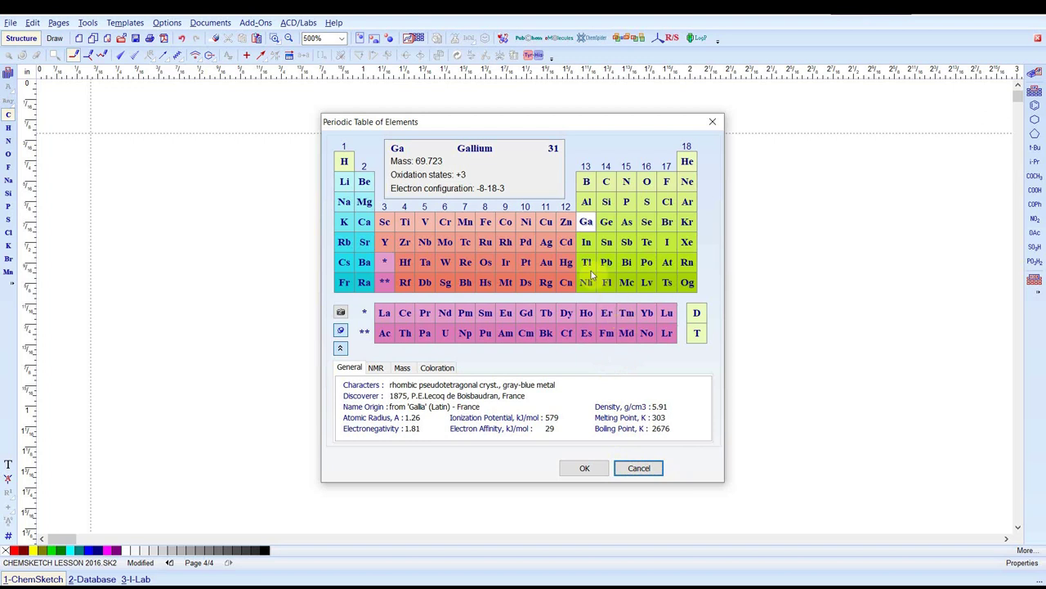
{"action": "left_click", "coordinate": [465, 222]}
{"action": "left_click", "coordinate": [599, 473]}
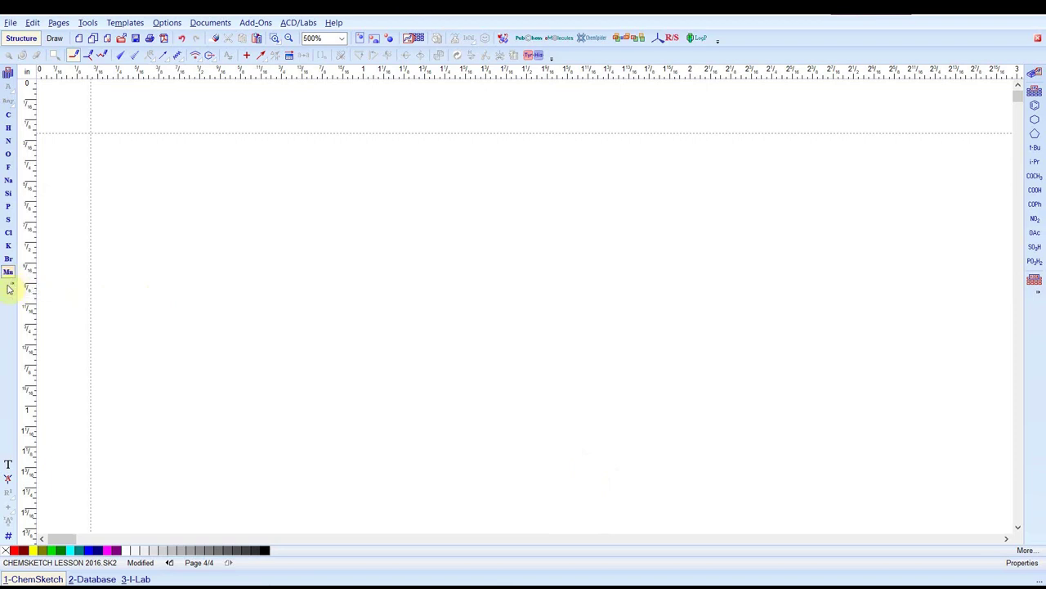
{"action": "right_click", "coordinate": [13, 283]}
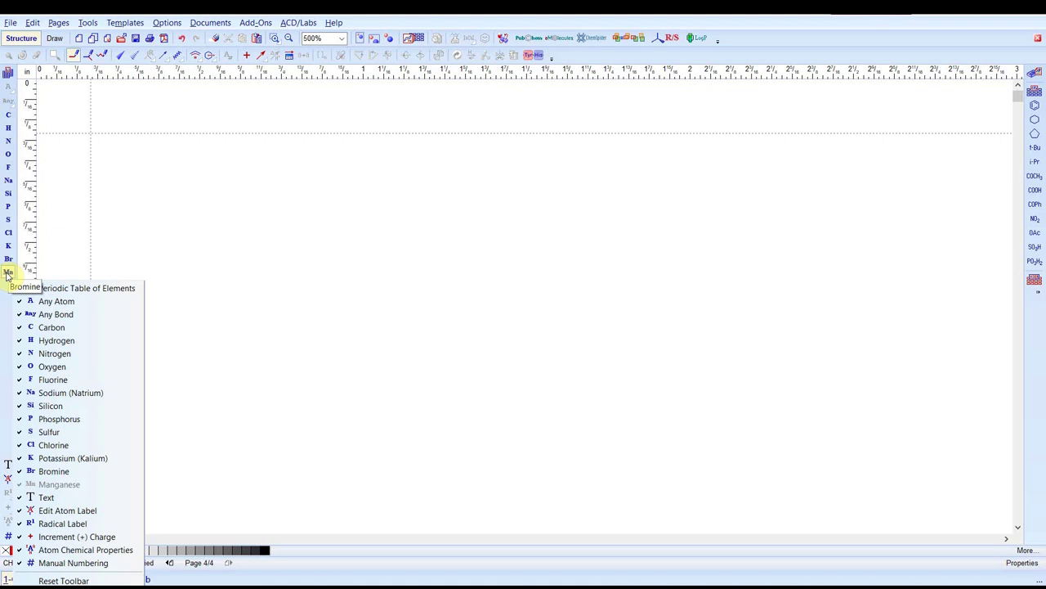
{"action": "left_click", "coordinate": [7, 275]}
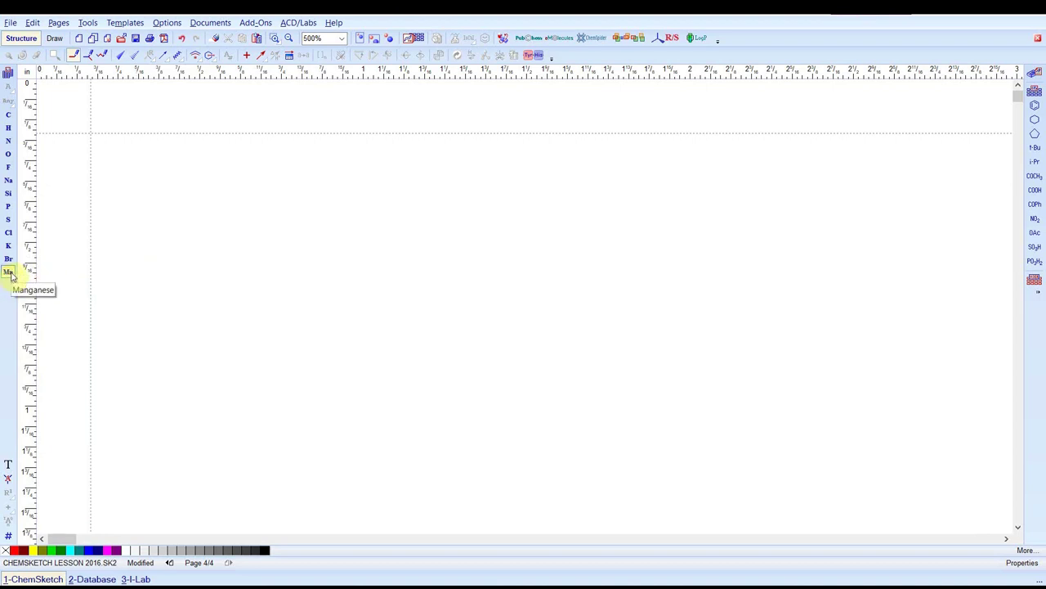
{"action": "left_click", "coordinate": [291, 261]}
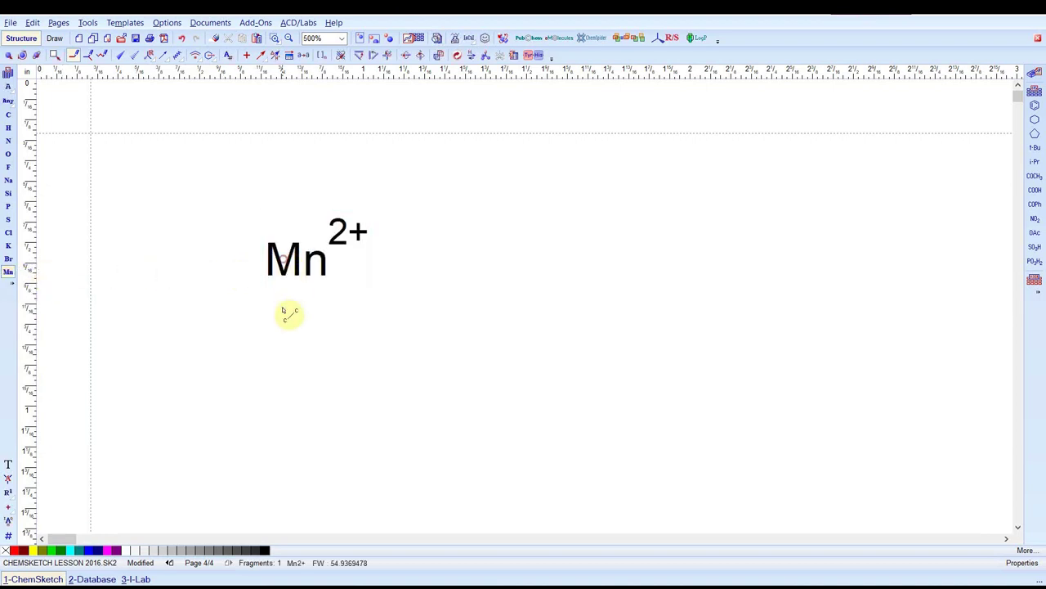
Cycle the manganese atom's charge up through 3+ to 7+ and back to 2+.
{"action": "left_click", "coordinate": [9, 508]}
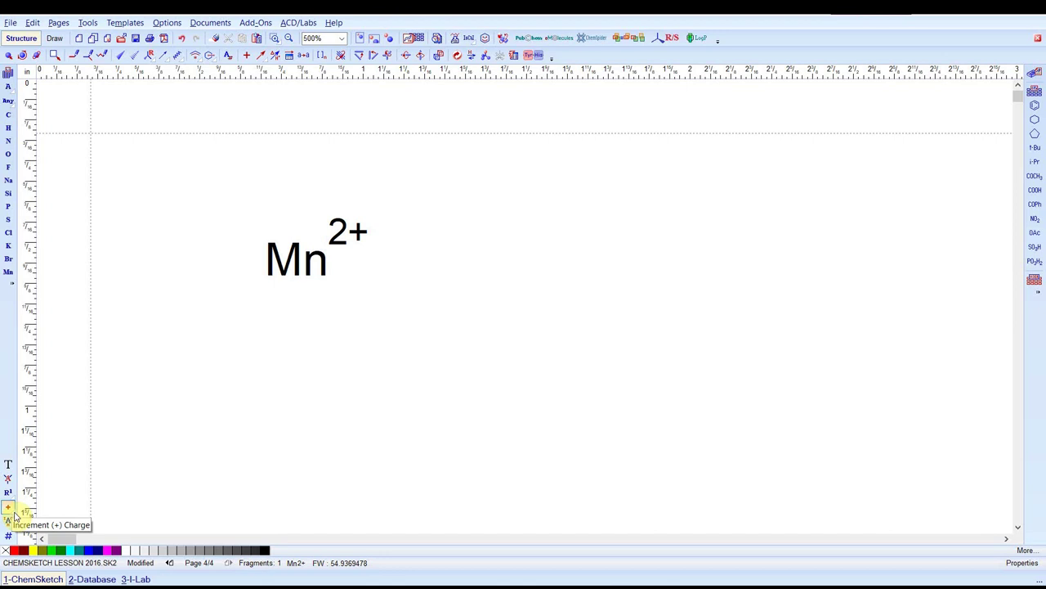
{"action": "mouse_move", "coordinate": [14, 515]}
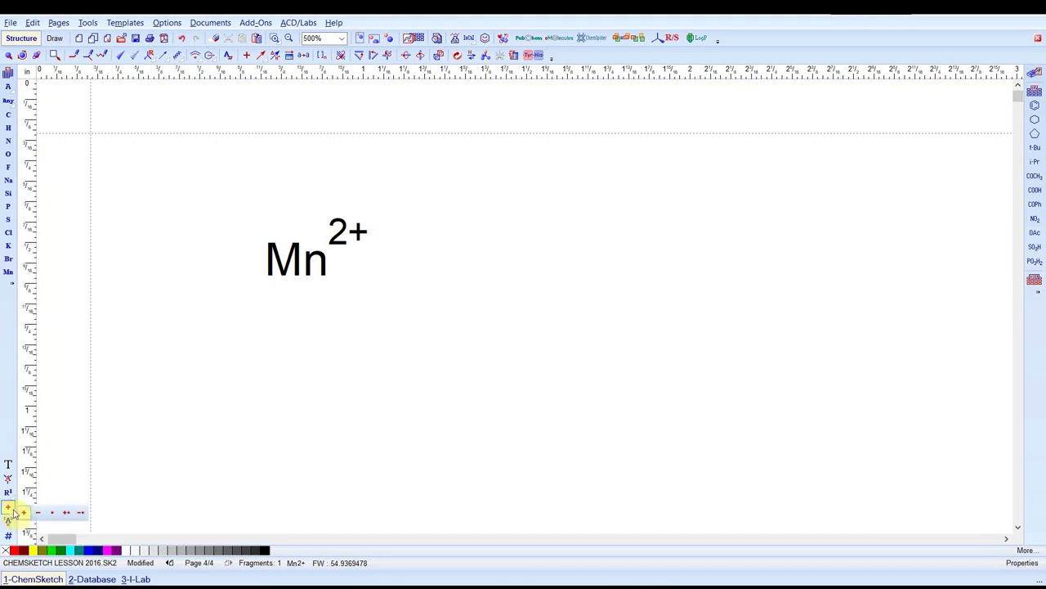
{"action": "left_click", "coordinate": [328, 263]}
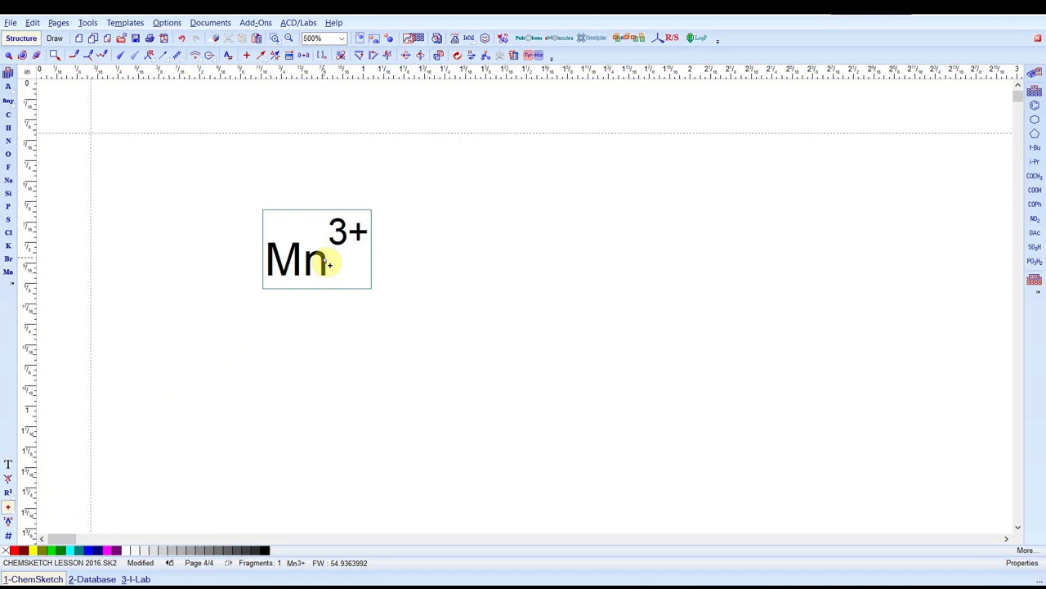
{"action": "left_click", "coordinate": [329, 263]}
{"action": "double_click", "coordinate": [329, 263]}
{"action": "left_click", "coordinate": [329, 263]}
{"action": "left_click", "coordinate": [328, 263]}
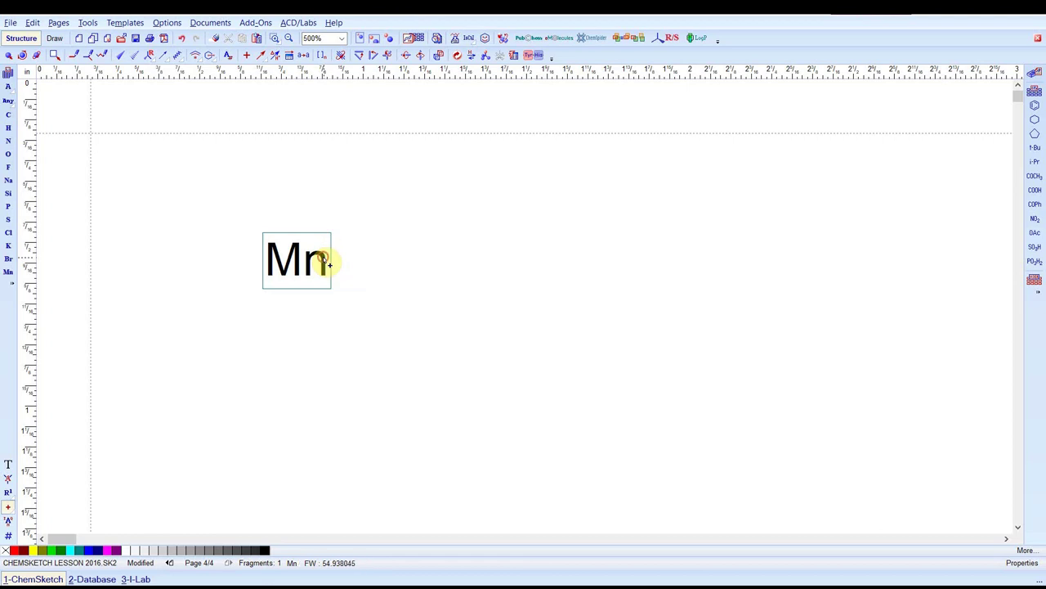
{"action": "left_click", "coordinate": [328, 264]}
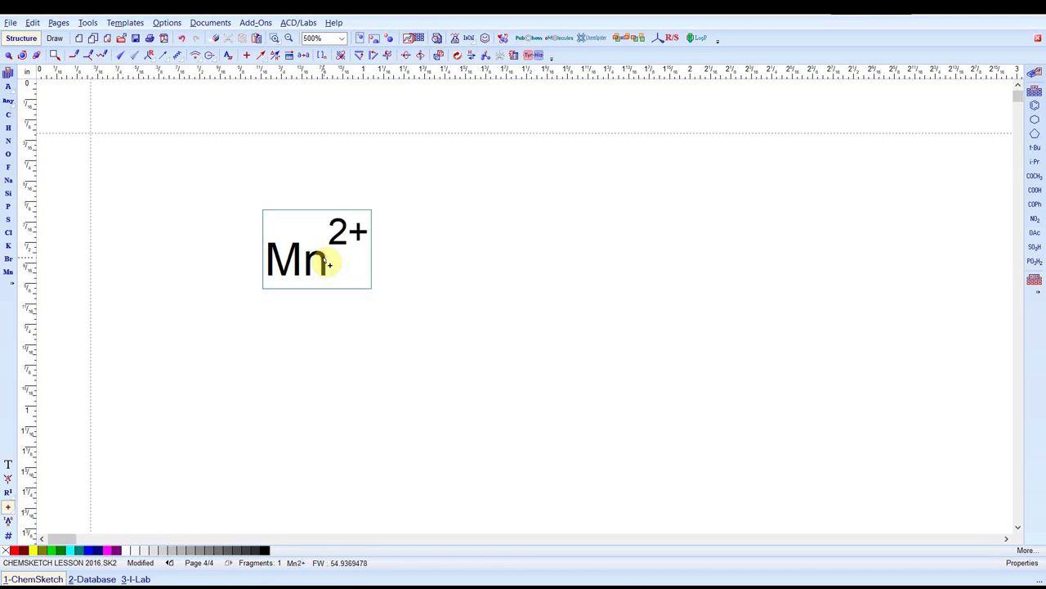
{"action": "left_click", "coordinate": [328, 263]}
{"action": "left_click", "coordinate": [328, 263]}
{"action": "left_click", "coordinate": [329, 263]}
{"action": "left_click", "coordinate": [328, 263]}
{"action": "left_click", "coordinate": [328, 264]}
{"action": "left_click", "coordinate": [324, 260]}
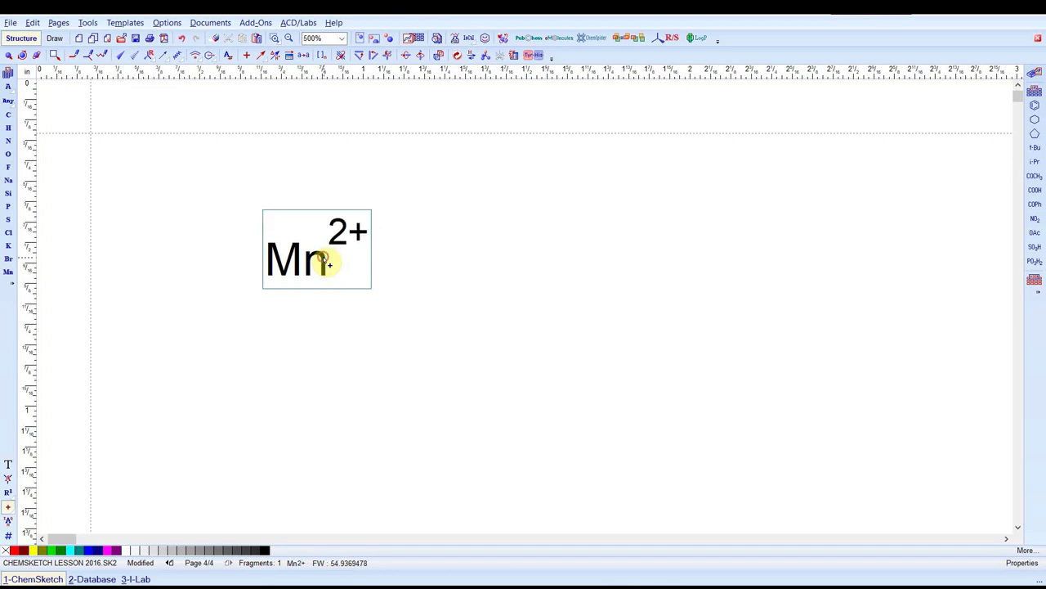
Delete the Mn2+ ion and return to Structure drawing mode.
{"action": "left_click", "coordinate": [9, 56]}
{"action": "left_click_drag", "start_coordinate": [197, 164], "coordinate": [422, 357]}
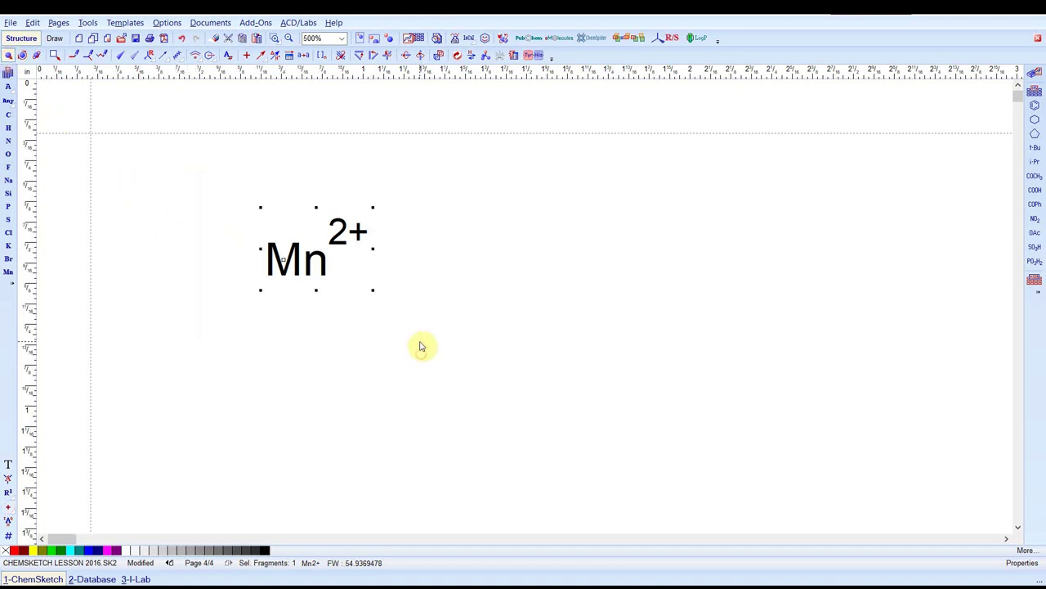
{"action": "key", "text": "Delete"}
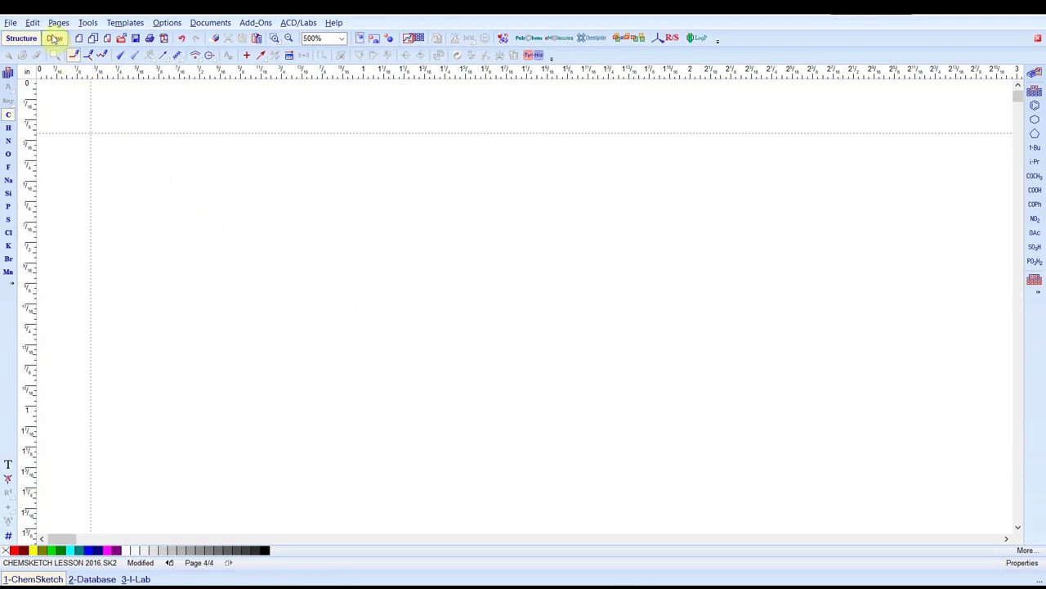
{"action": "left_click", "coordinate": [54, 38]}
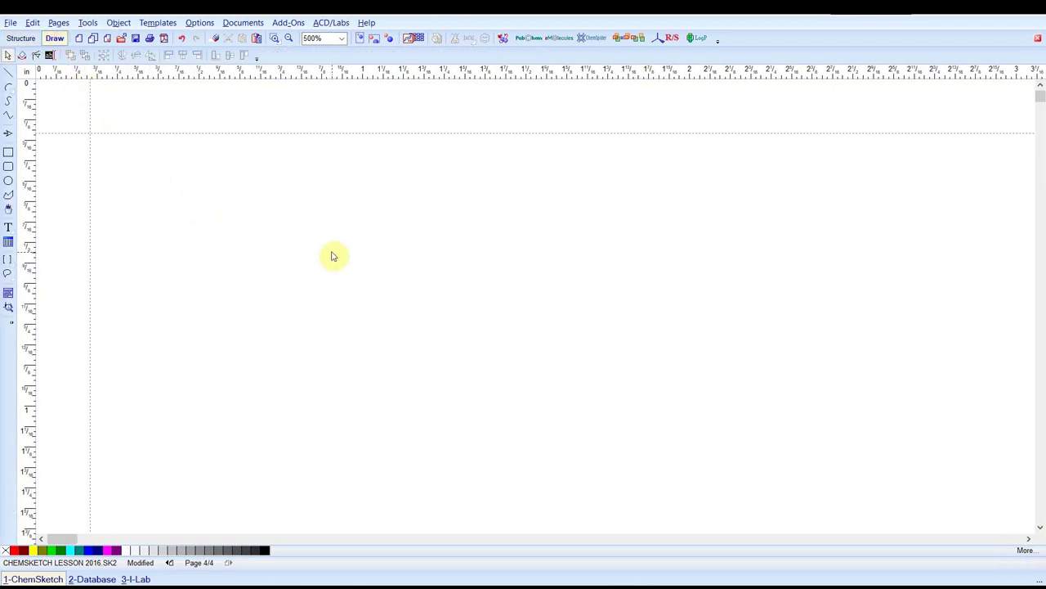
{"action": "left_click", "coordinate": [21, 39]}
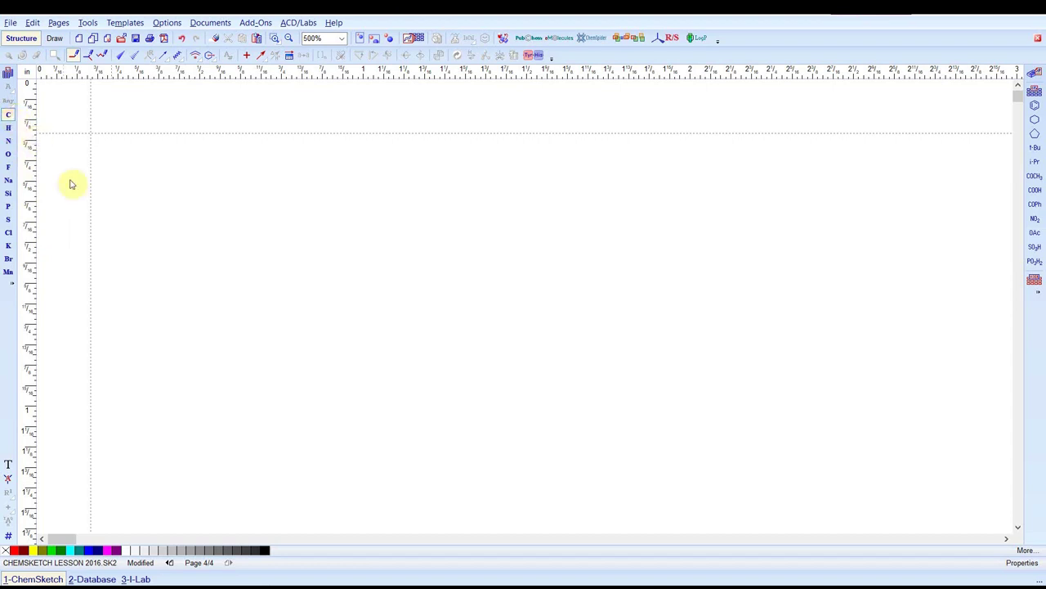
Grow a carbon from methane through ethane, propane and isobutane into neopentane, C(CH3)4.
{"action": "left_click", "coordinate": [298, 281]}
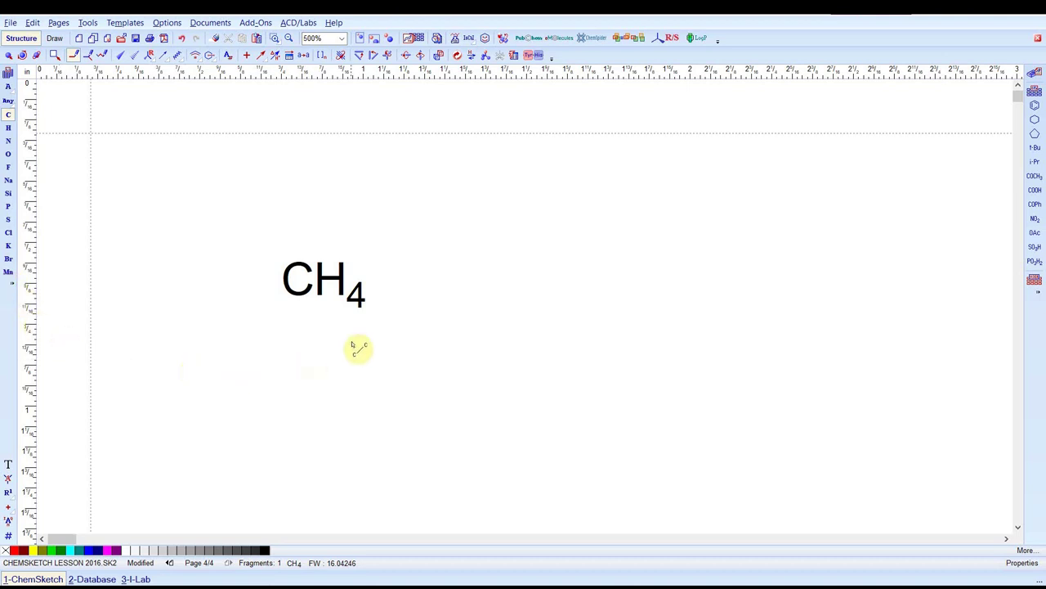
{"action": "left_click", "coordinate": [316, 277]}
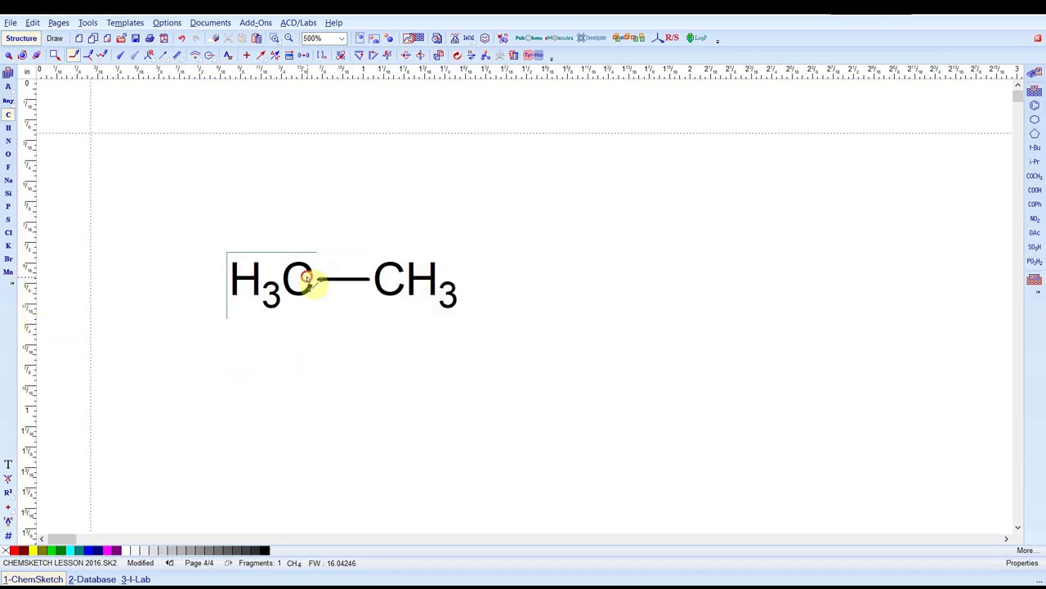
{"action": "left_click", "coordinate": [393, 279]}
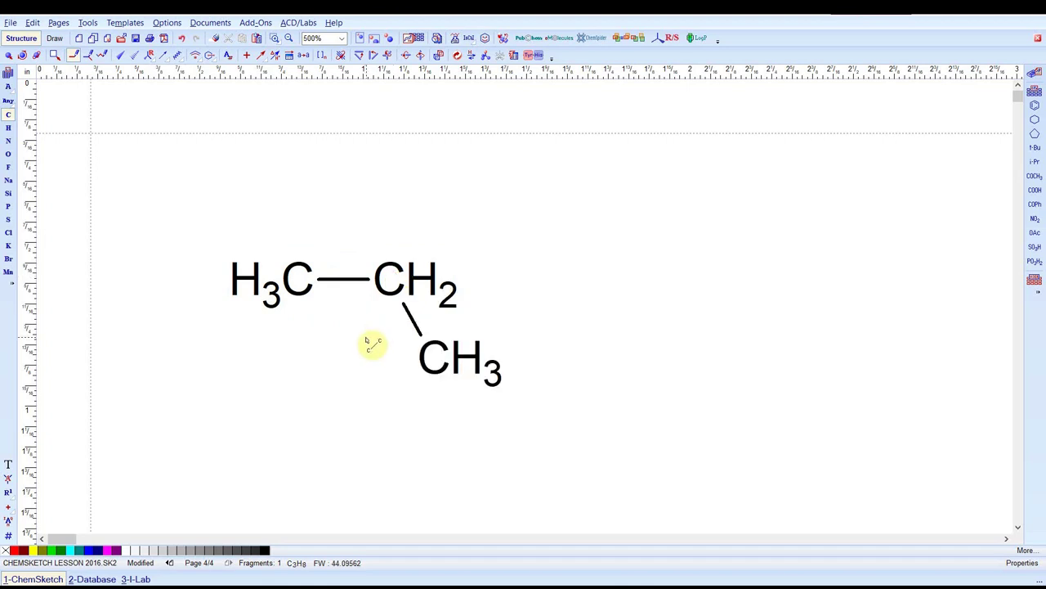
{"action": "left_click", "coordinate": [392, 280]}
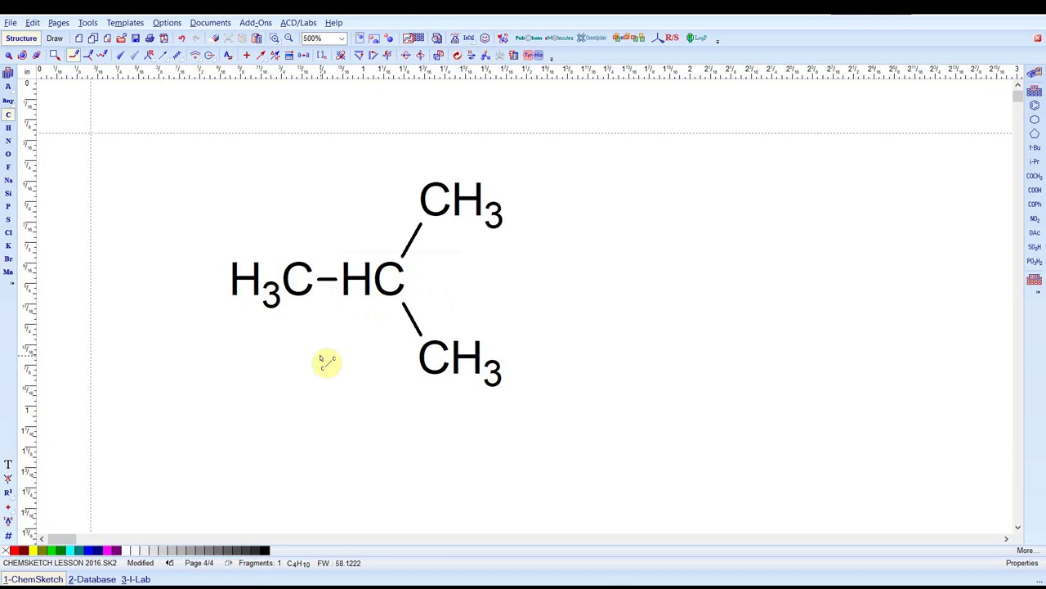
{"action": "left_click", "coordinate": [391, 283]}
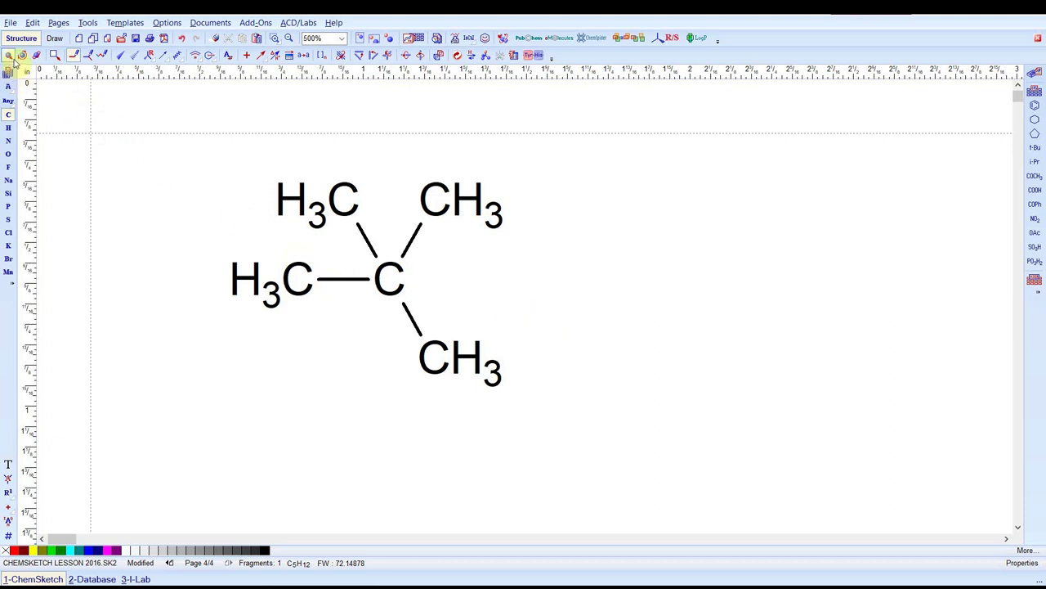
Select the neopentane and open its Properties panel, browsing the atom and bond settings.
{"action": "left_click", "coordinate": [10, 56]}
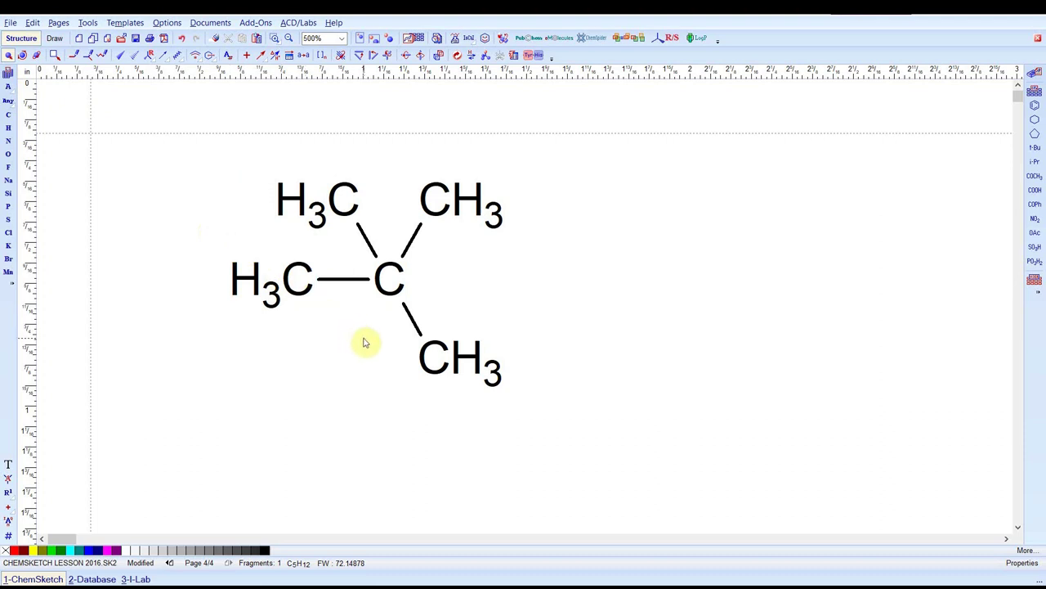
{"action": "left_click_drag", "start_coordinate": [209, 130], "coordinate": [533, 475]}
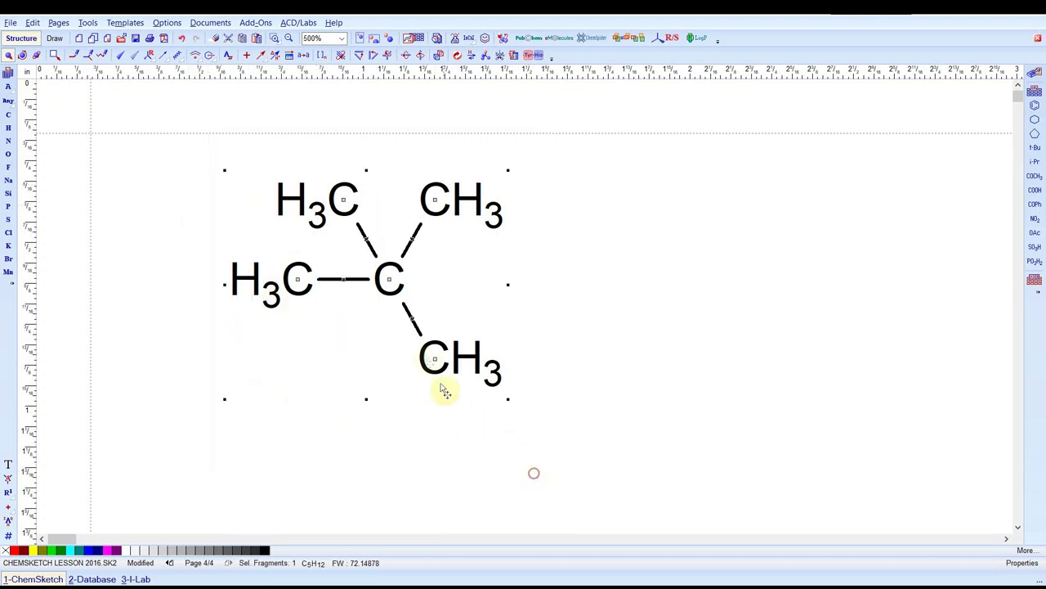
{"action": "double_click", "coordinate": [396, 293]}
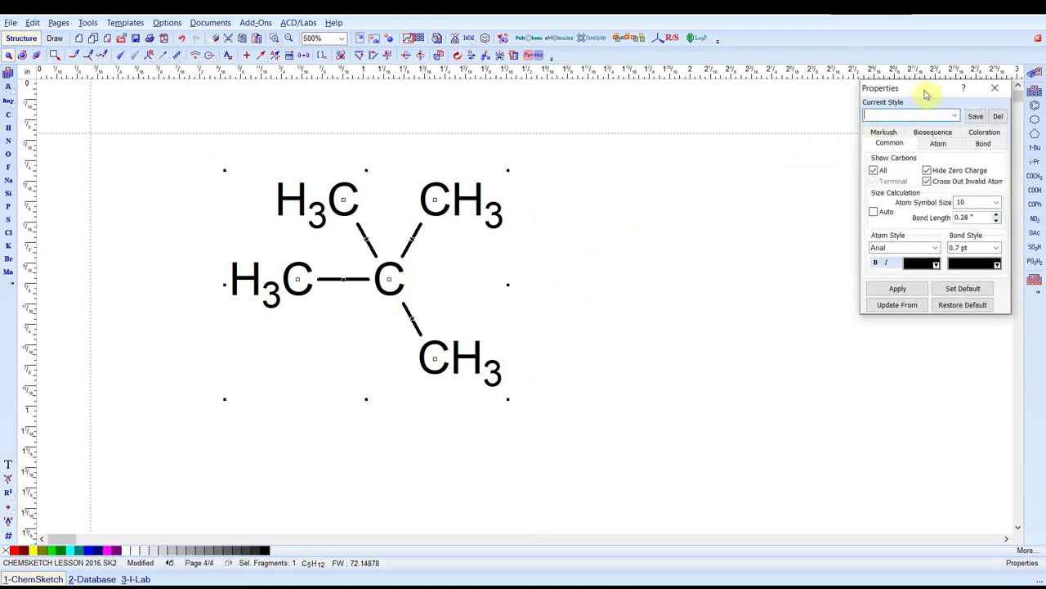
{"action": "left_click_drag", "start_coordinate": [918, 92], "coordinate": [856, 94]}
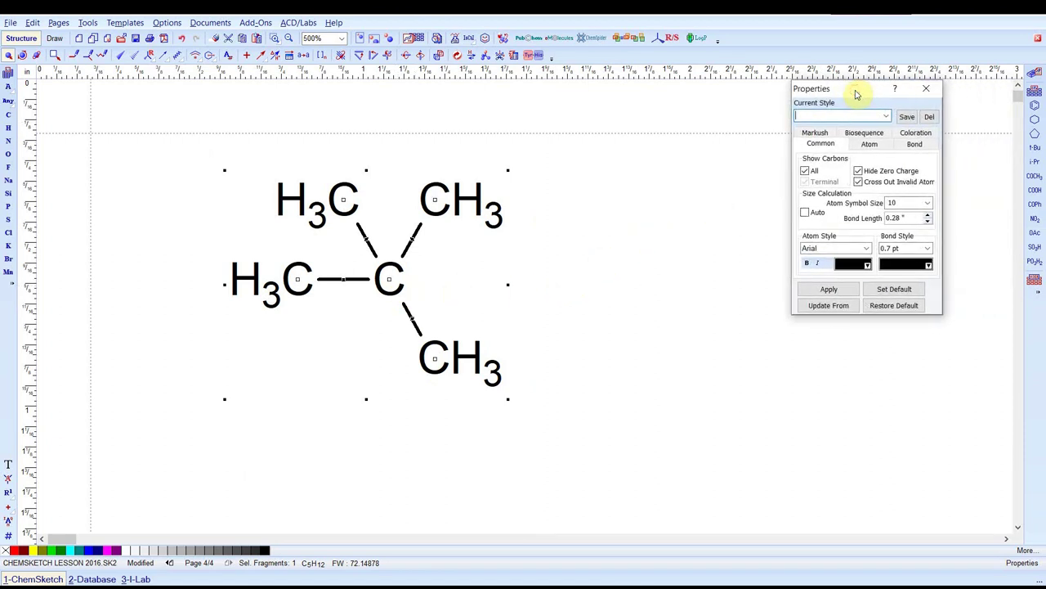
{"action": "left_click", "coordinate": [869, 145]}
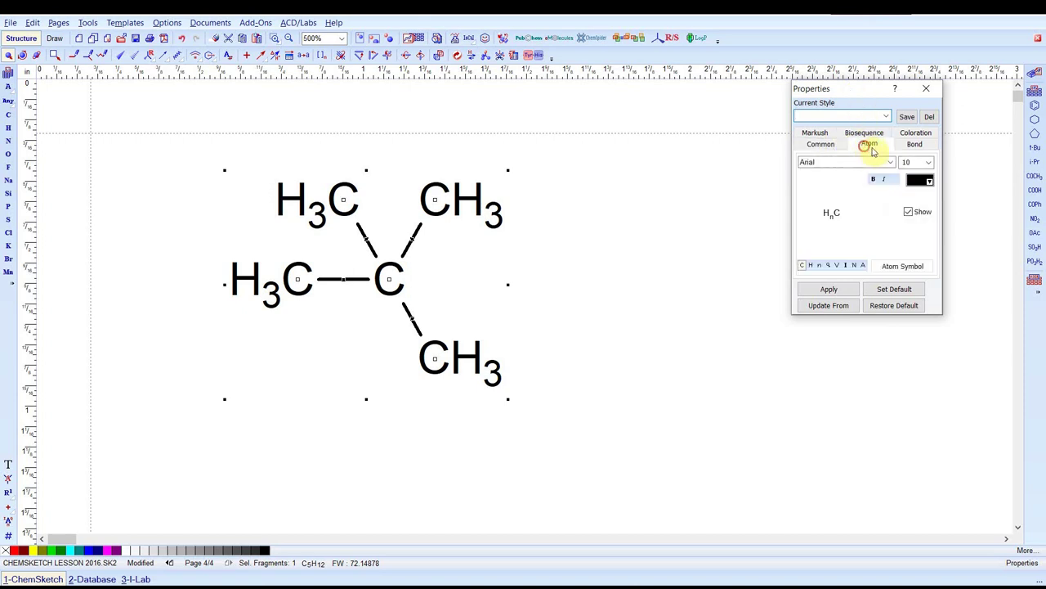
{"action": "left_click", "coordinate": [913, 145]}
{"action": "left_click", "coordinate": [821, 143]}
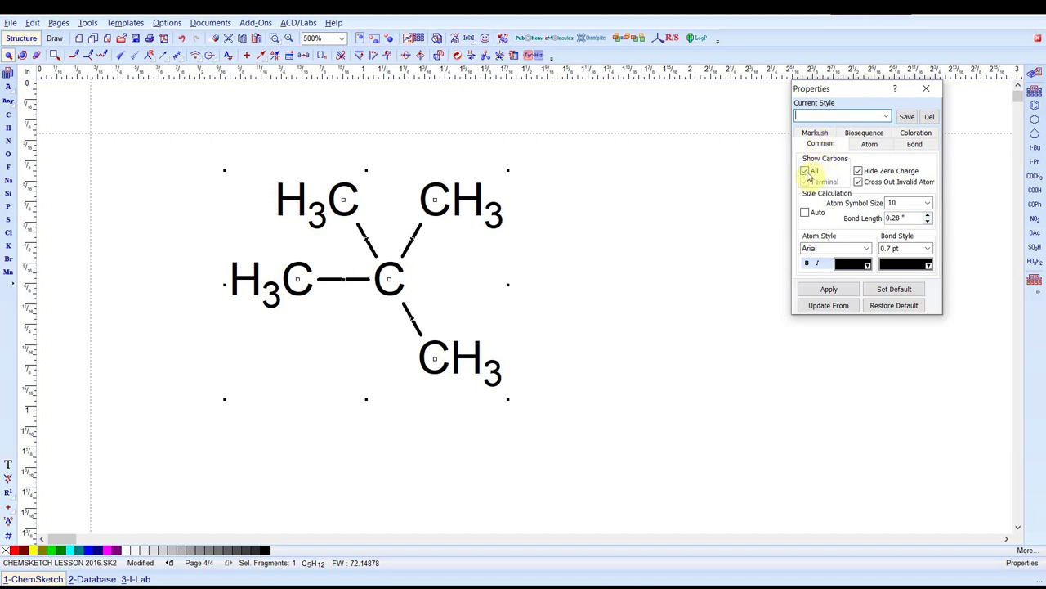
Change Show Carbons from All to Terminal and set it as the default.
{"action": "left_click", "coordinate": [850, 15]}
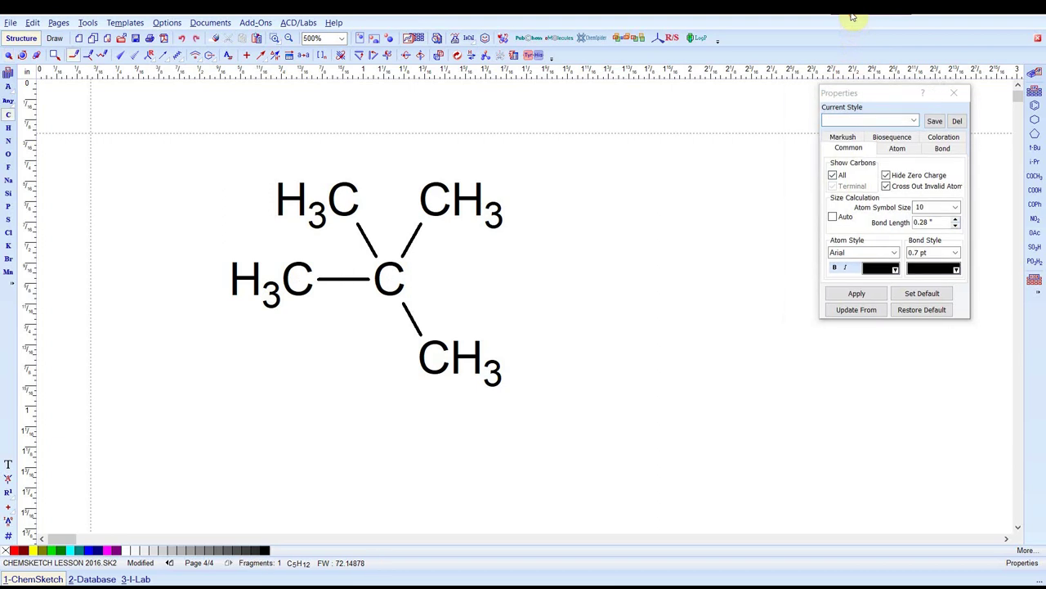
{"action": "left_click", "coordinate": [833, 177]}
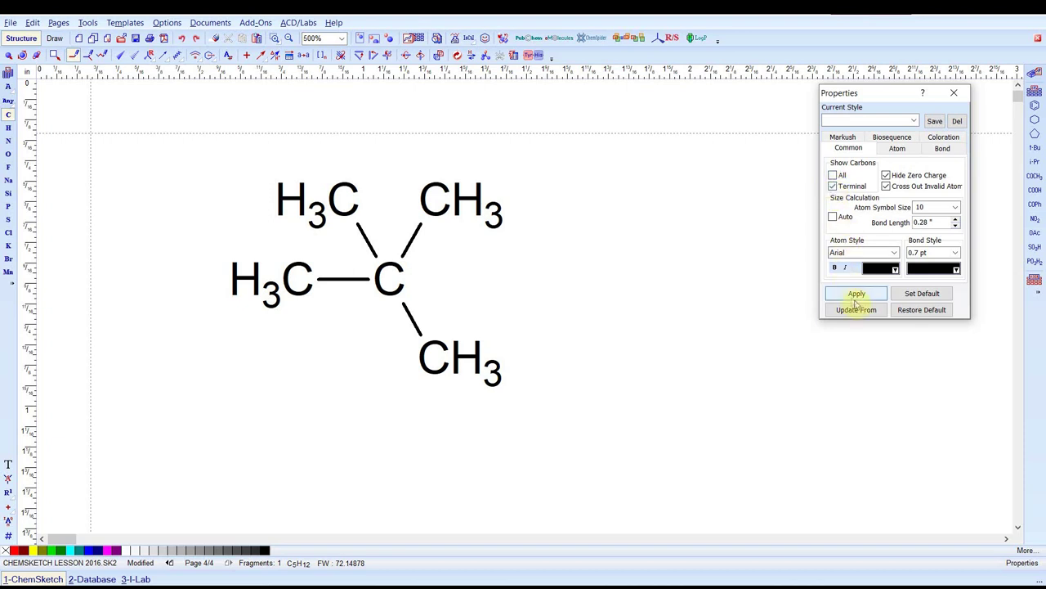
{"action": "left_click", "coordinate": [921, 294]}
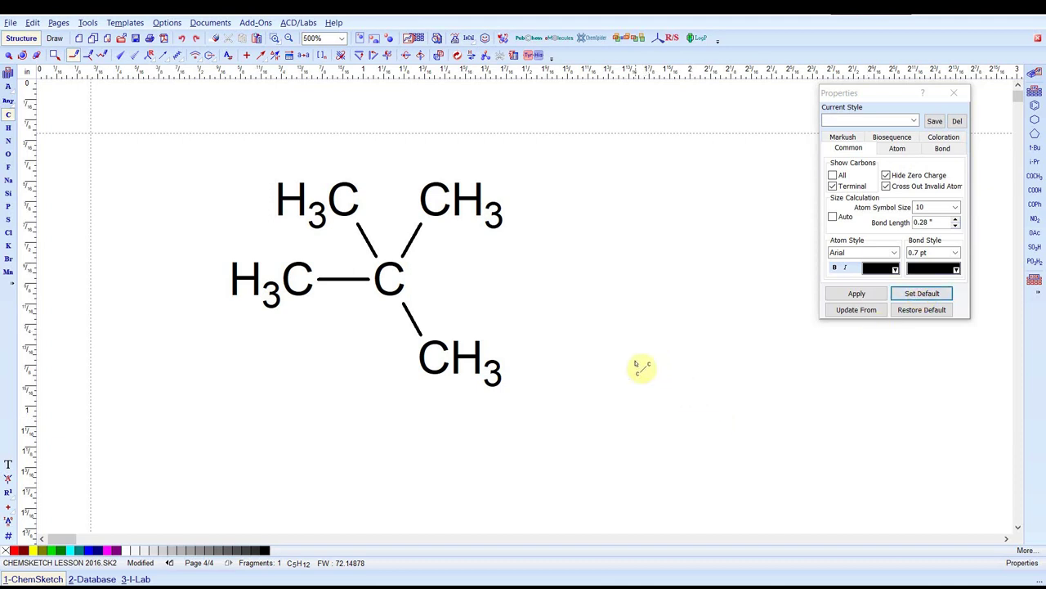
Build an isobutane to the right of the neopentane with four carbon clicks.
{"action": "left_click", "coordinate": [631, 358]}
{"action": "left_click", "coordinate": [631, 358]}
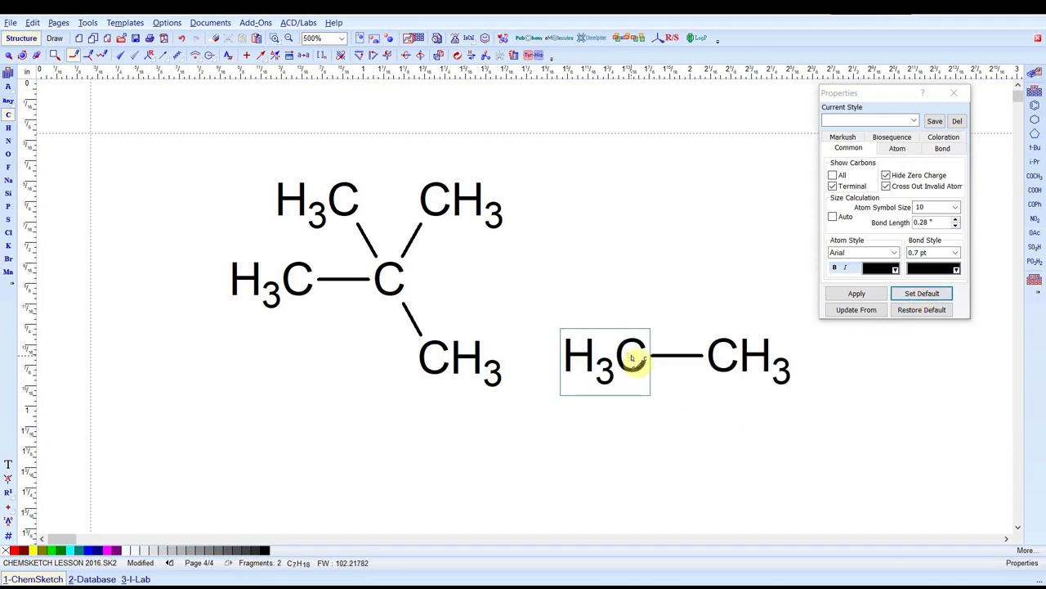
{"action": "left_click", "coordinate": [631, 358]}
{"action": "left_click", "coordinate": [630, 356]}
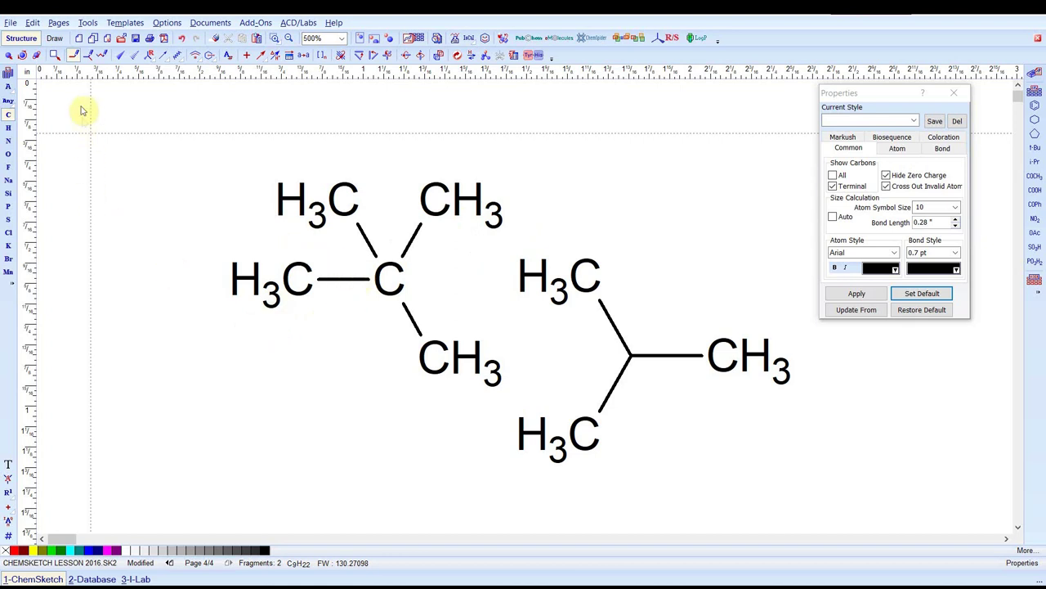
Move the neopentane further left on the page.
{"action": "left_click", "coordinate": [55, 39]}
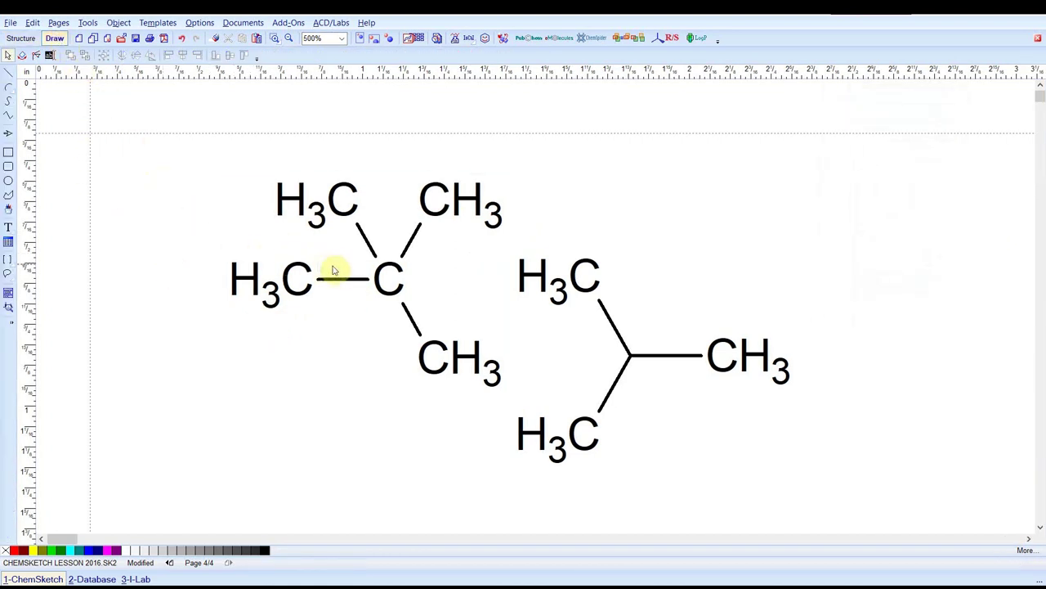
{"action": "left_click", "coordinate": [388, 278]}
{"action": "mouse_move", "coordinate": [388, 278]}
{"action": "left_mouse_down"}
{"action": "mouse_move", "coordinate": [364, 284]}
{"action": "mouse_move", "coordinate": [280, 266]}
{"action": "mouse_move", "coordinate": [248, 274]}
{"action": "left_mouse_up"}
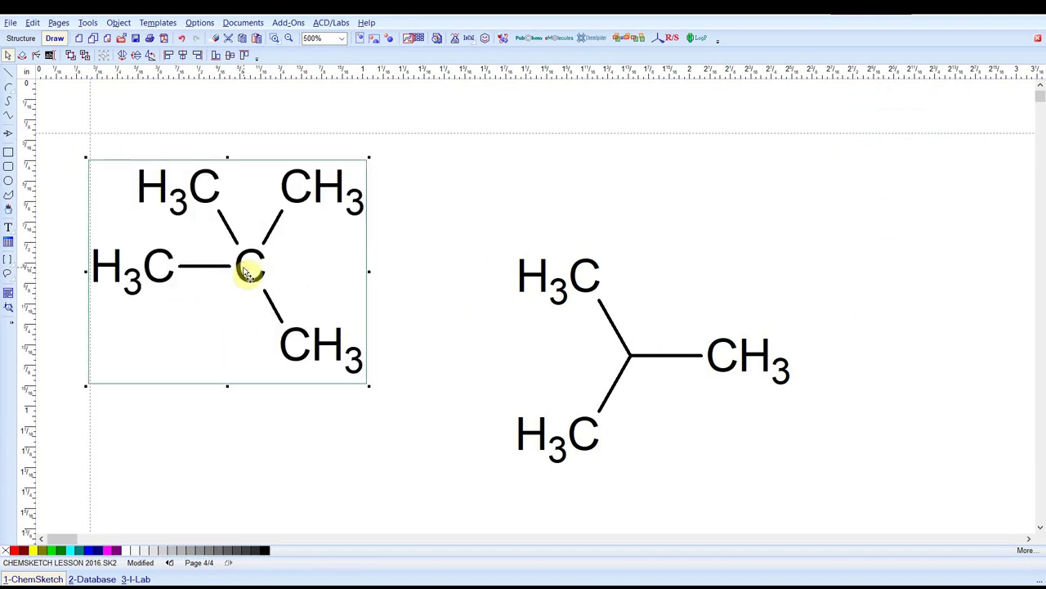
{"action": "left_click", "coordinate": [134, 112]}
{"action": "left_click", "coordinate": [21, 39]}
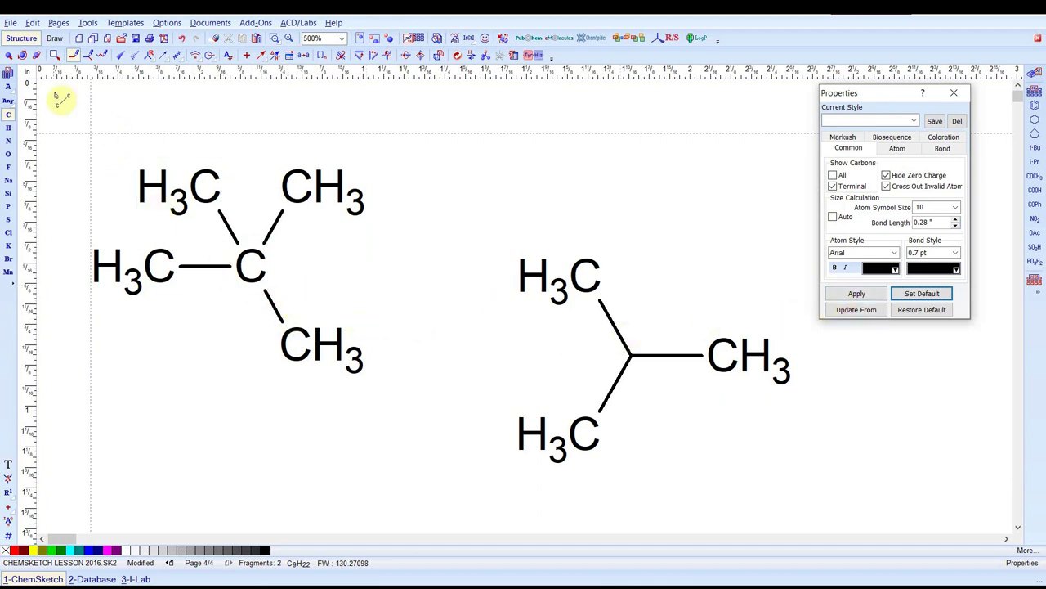
Apply terminal-only carbon labels to the neopentane, then undo it to keep its central C.
{"action": "left_click", "coordinate": [8, 55]}
{"action": "left_click_drag", "start_coordinate": [65, 115], "coordinate": [423, 405]}
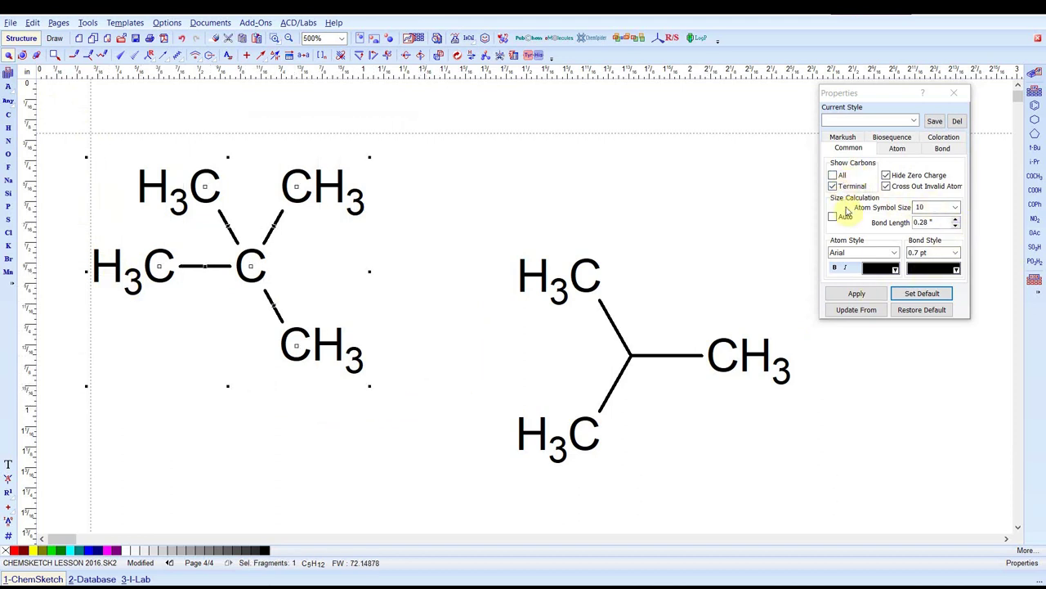
{"action": "left_click", "coordinate": [852, 294]}
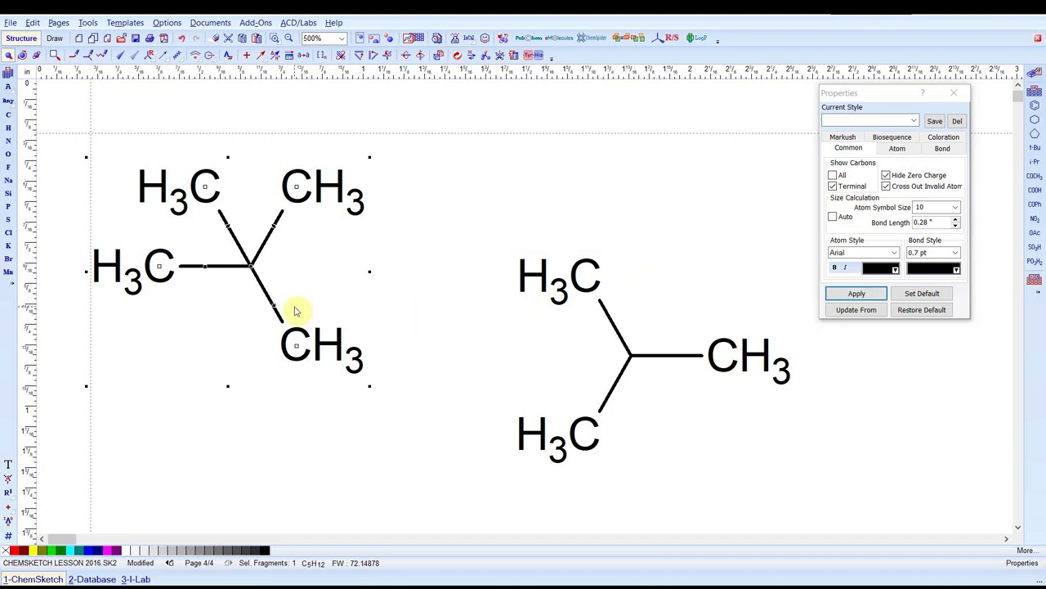
{"action": "key", "text": "ctrl+z"}
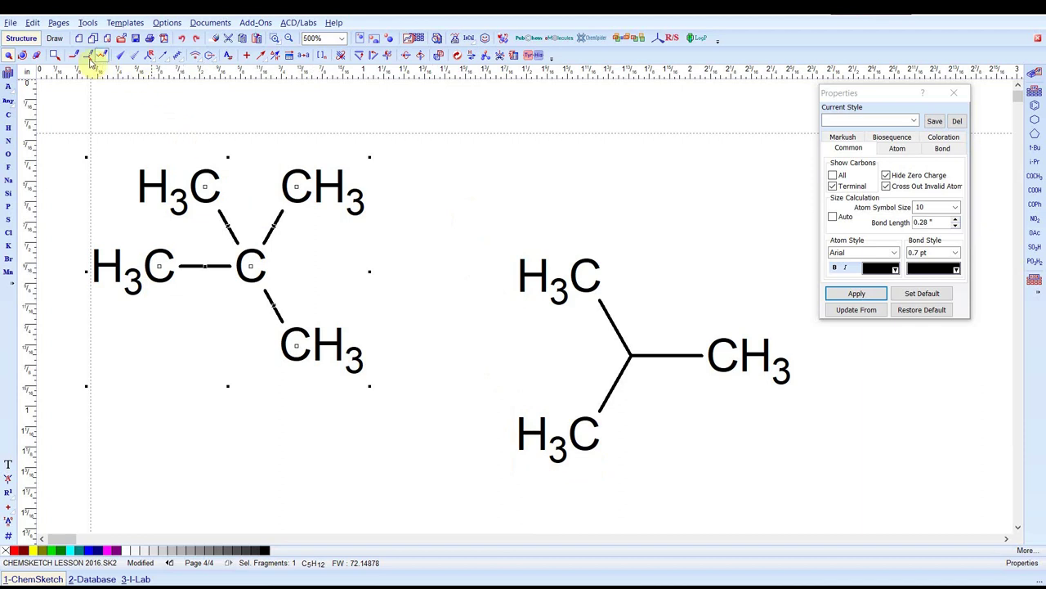
Delete both the isobutane and the neopentane from the page.
{"action": "left_click", "coordinate": [54, 39]}
{"action": "left_click", "coordinate": [630, 356]}
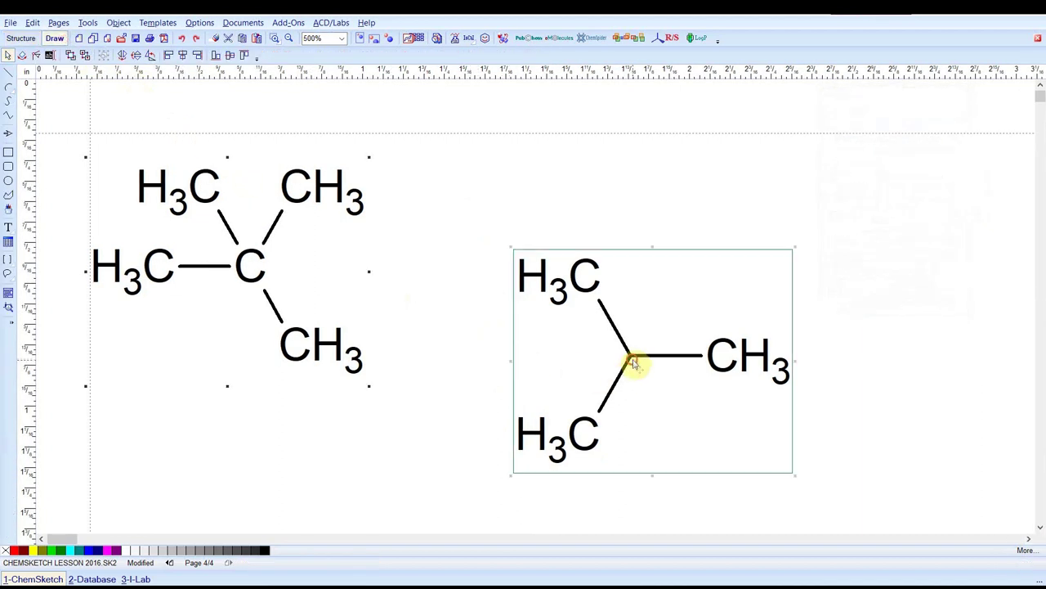
{"action": "key", "text": "Delete"}
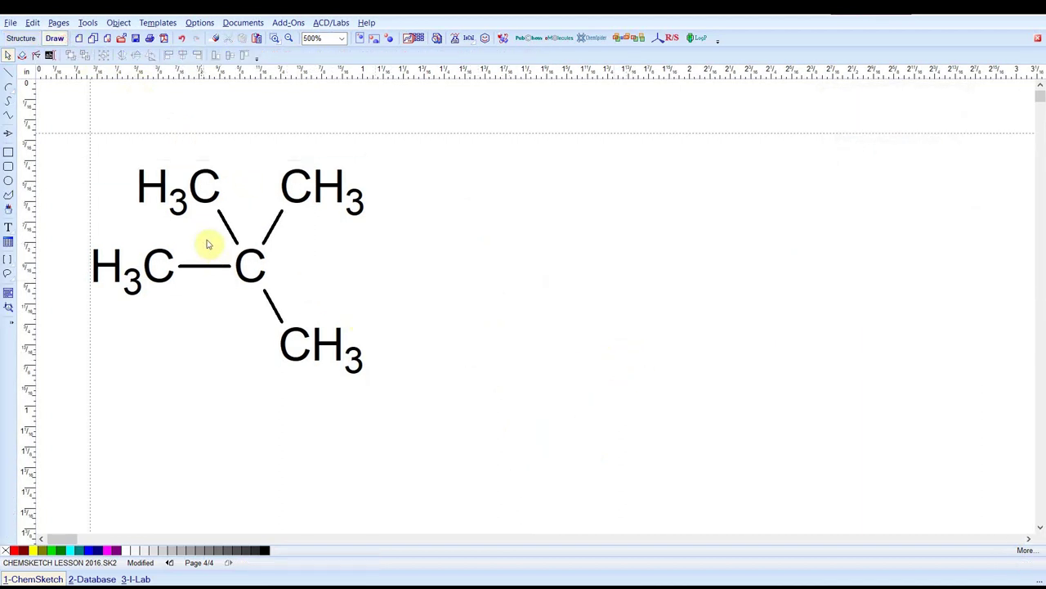
{"action": "left_click", "coordinate": [266, 277]}
{"action": "key", "text": "Delete"}
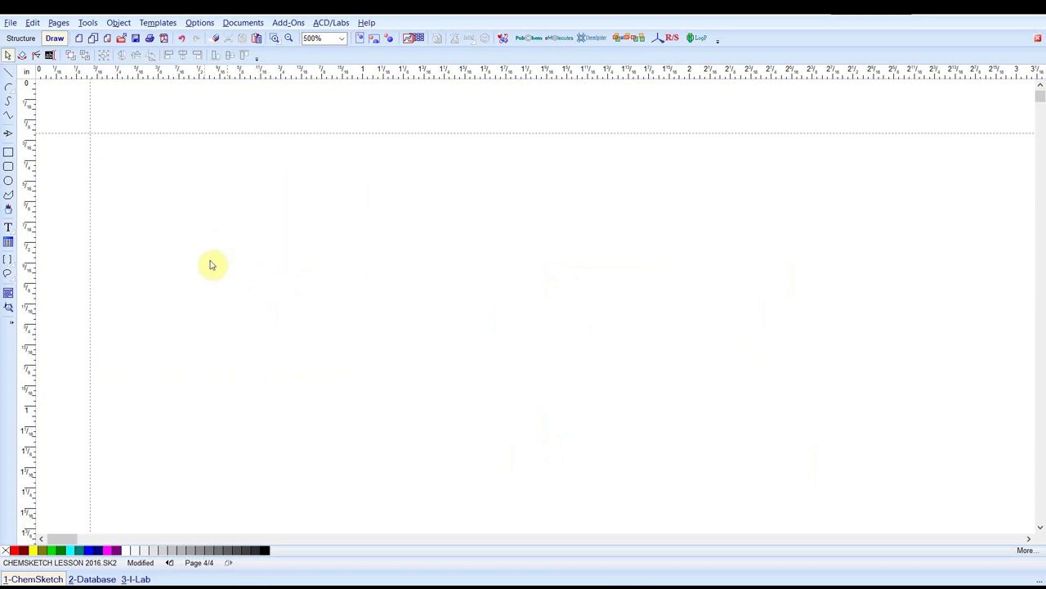
{"action": "left_click", "coordinate": [21, 39]}
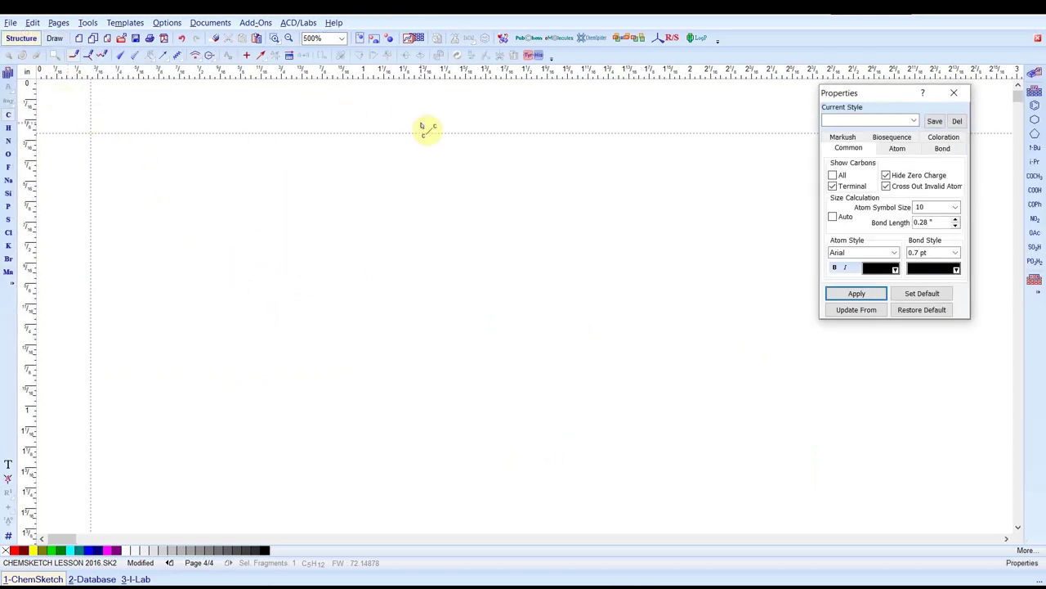
Make unlabelled carbons the default and place a cyclopentane ring near the page centre.
{"action": "left_click", "coordinate": [833, 186]}
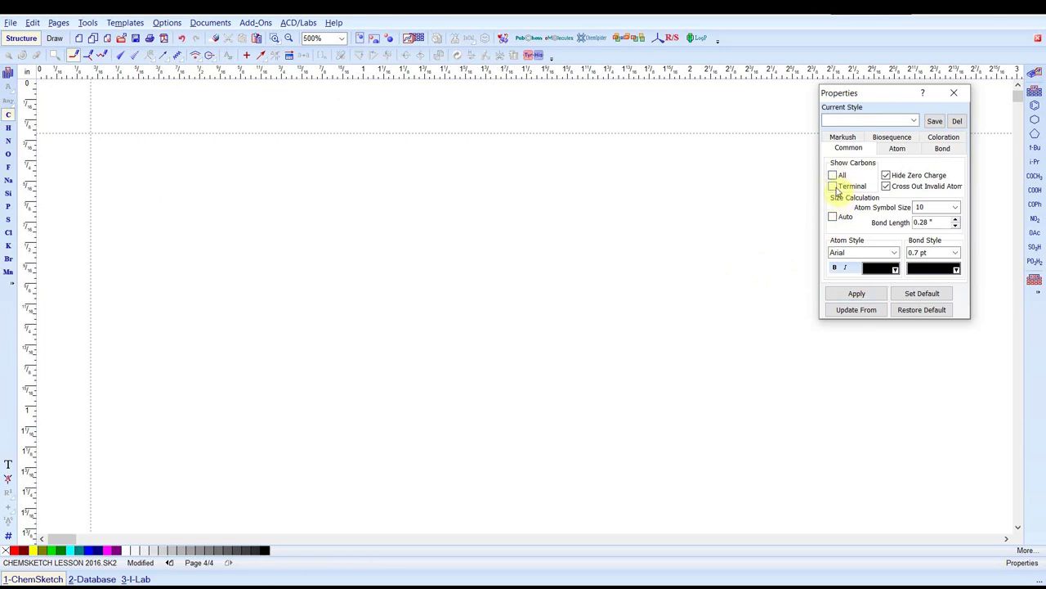
{"action": "left_click", "coordinate": [920, 292]}
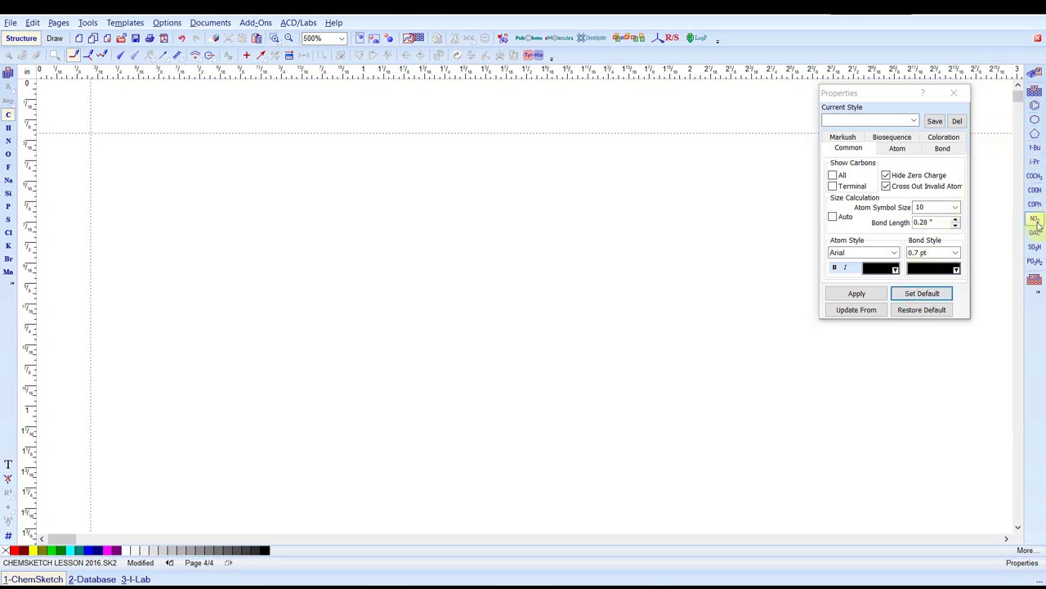
{"action": "left_click", "coordinate": [1034, 135]}
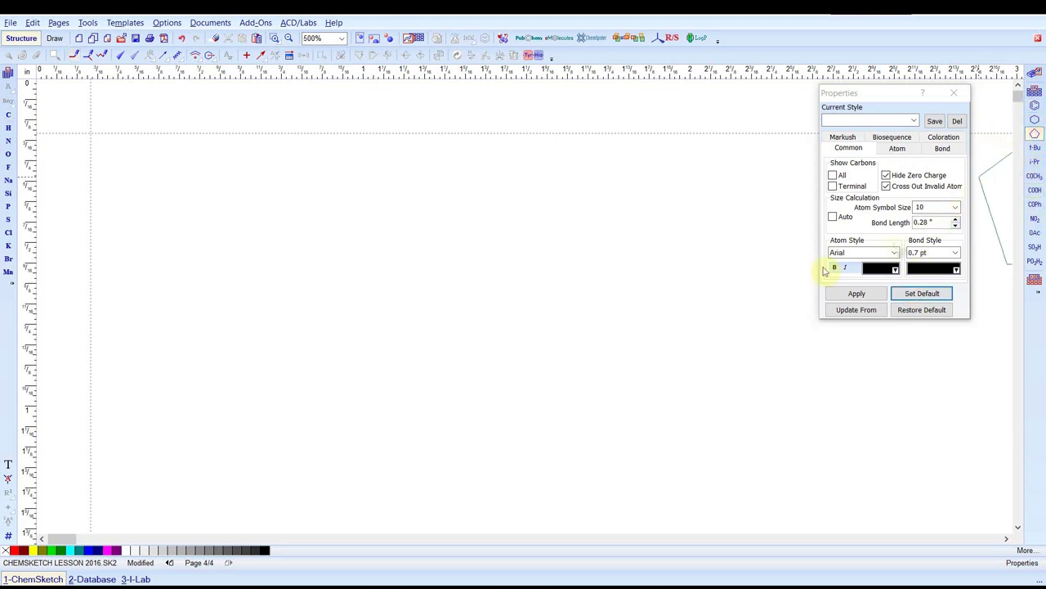
{"action": "left_click", "coordinate": [271, 251]}
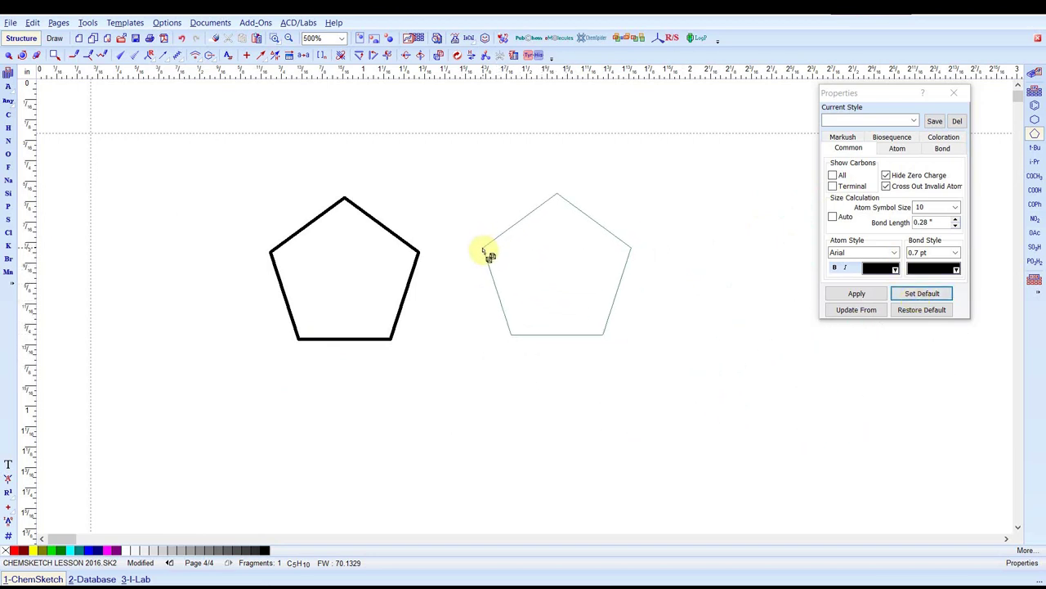
Make all-carbon labels the default and grow an isopropyl branch off the ring's right vertex.
{"action": "right_click", "coordinate": [488, 256]}
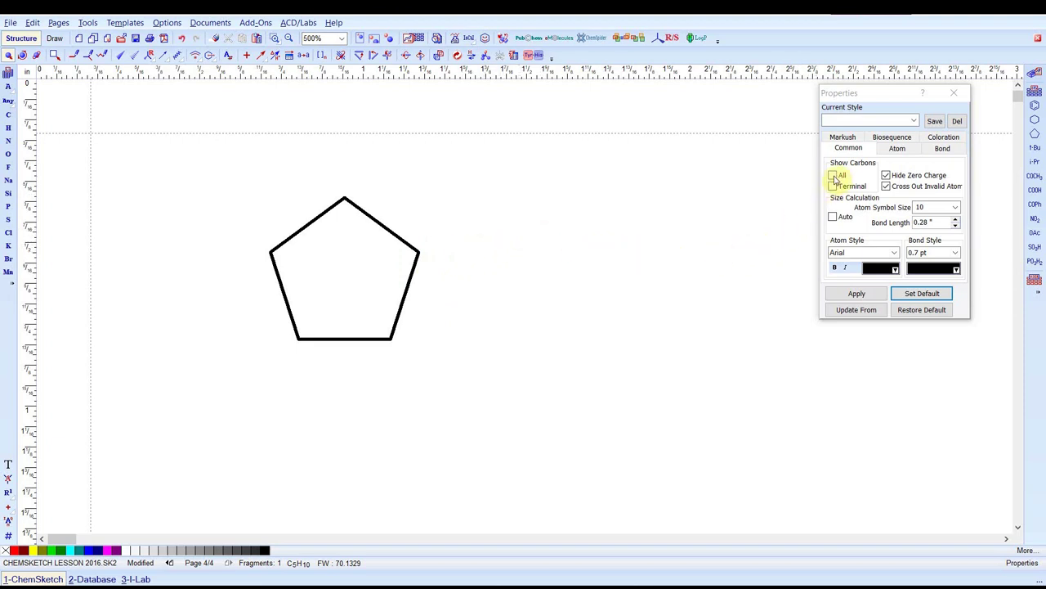
{"action": "left_click", "coordinate": [834, 177]}
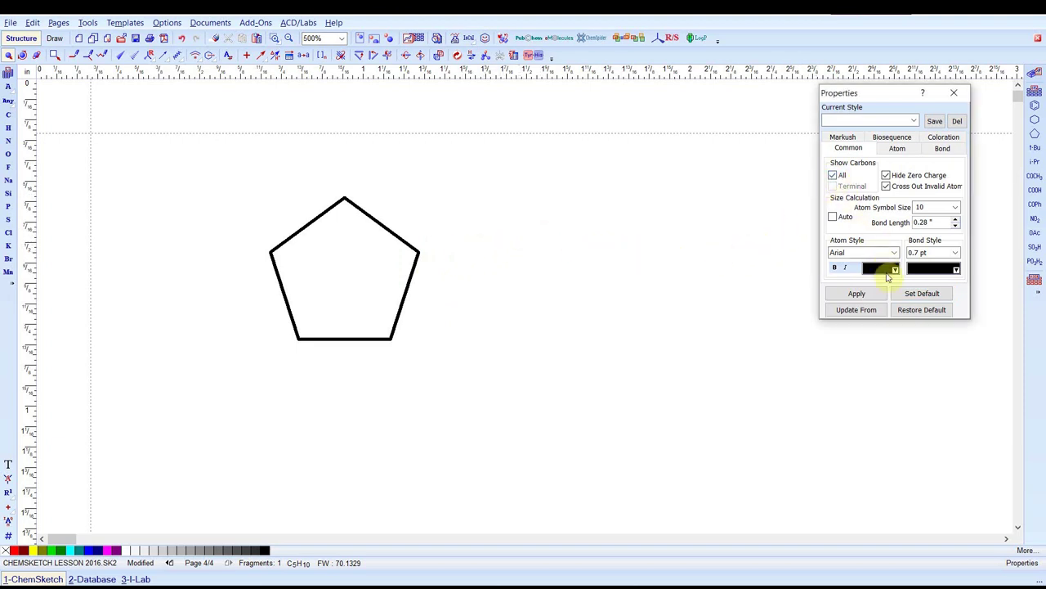
{"action": "left_click", "coordinate": [906, 295]}
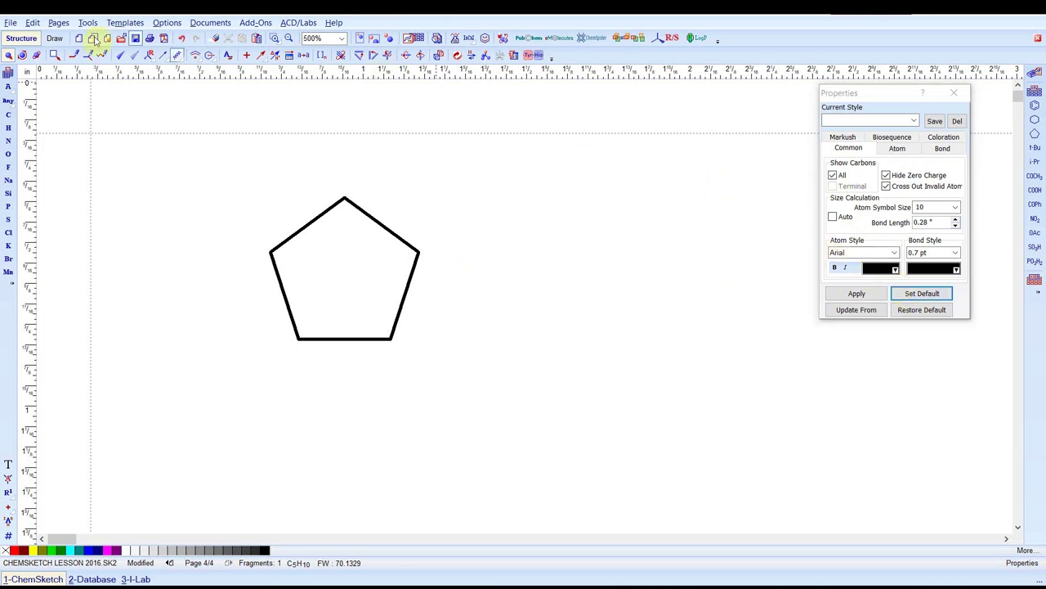
{"action": "left_click", "coordinate": [8, 115]}
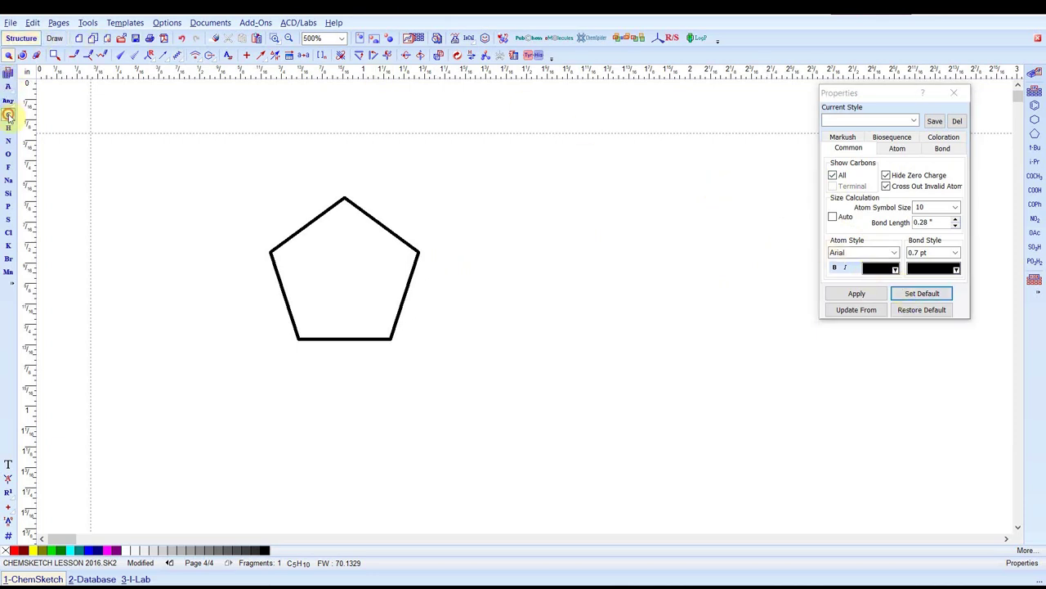
{"action": "left_click", "coordinate": [417, 250]}
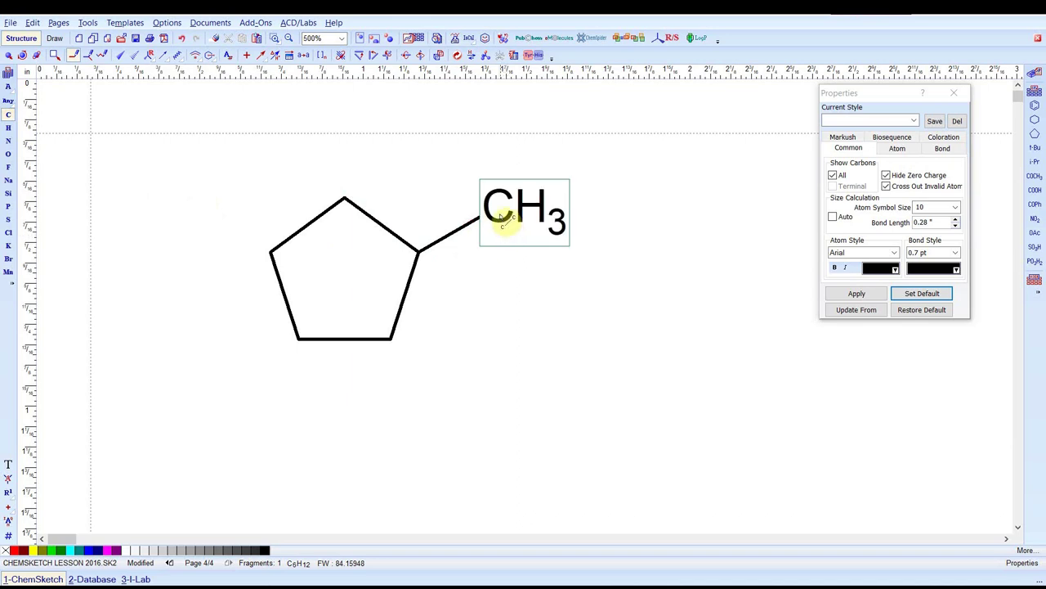
{"action": "left_click", "coordinate": [500, 209]}
{"action": "left_click", "coordinate": [501, 209]}
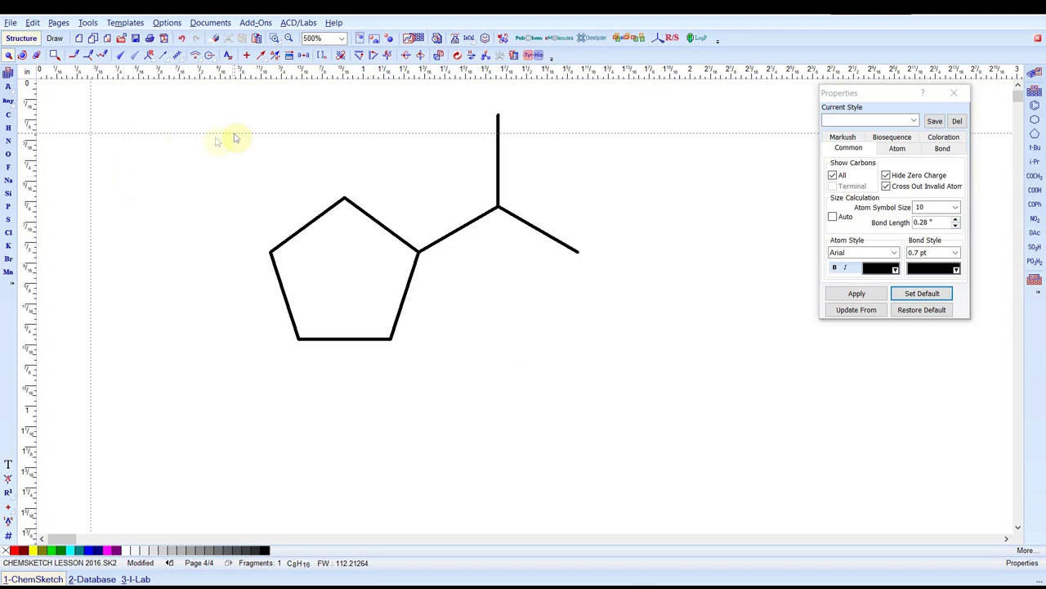
Apply the carbon labels to the selected isopropyl branch, showing CH and CH3.
{"action": "left_click", "coordinate": [7, 54]}
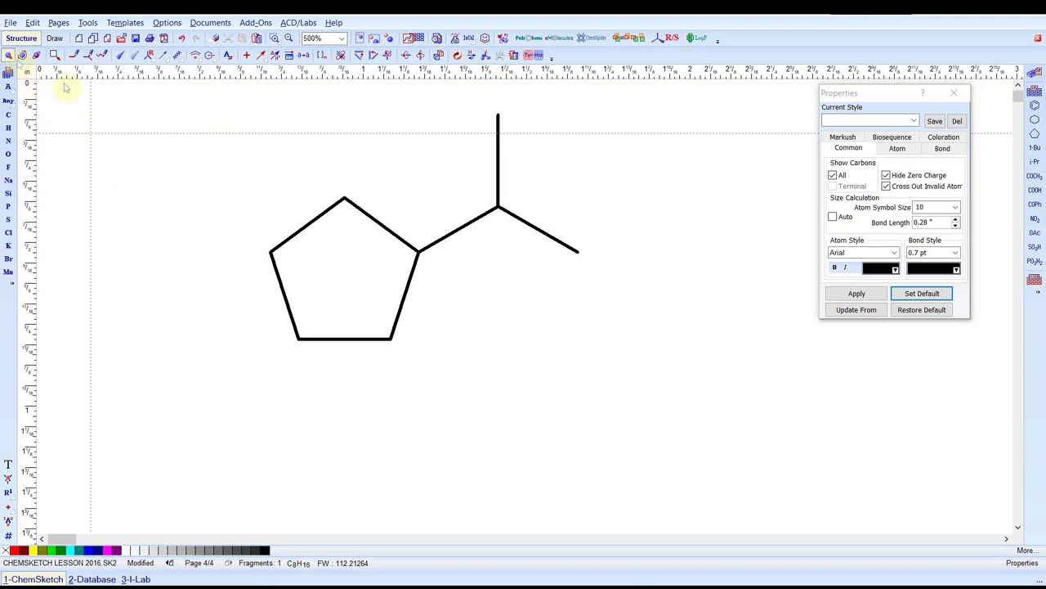
{"action": "left_click_drag", "start_coordinate": [448, 103], "coordinate": [599, 274]}
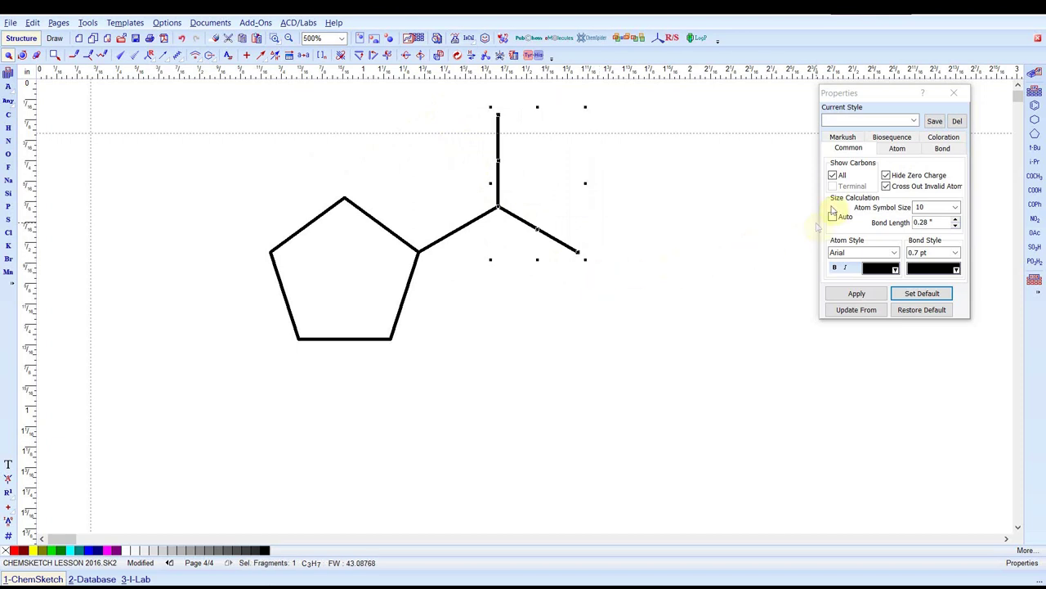
{"action": "left_click", "coordinate": [869, 296]}
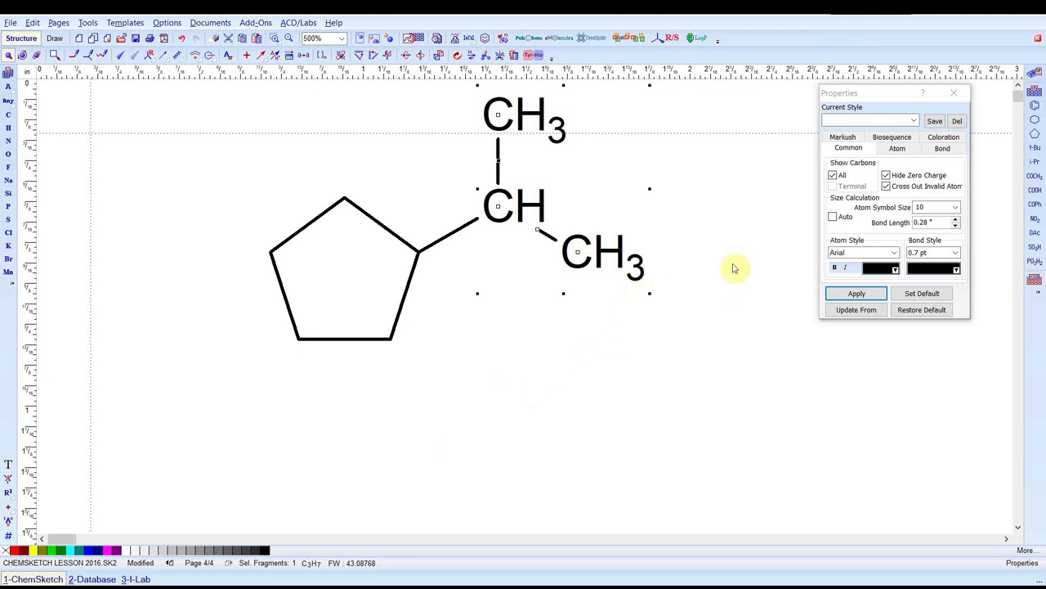
{"action": "left_click", "coordinate": [832, 216]}
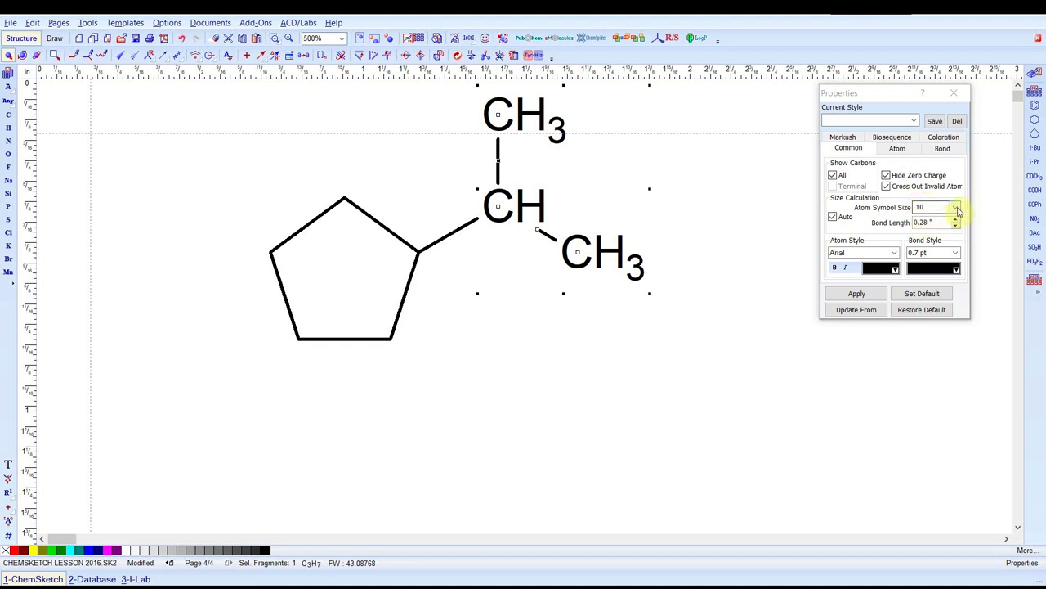
Set Atom Symbol Size to 9 with Auto off, then show the Current Style preset list.
{"action": "left_click", "coordinate": [957, 211]}
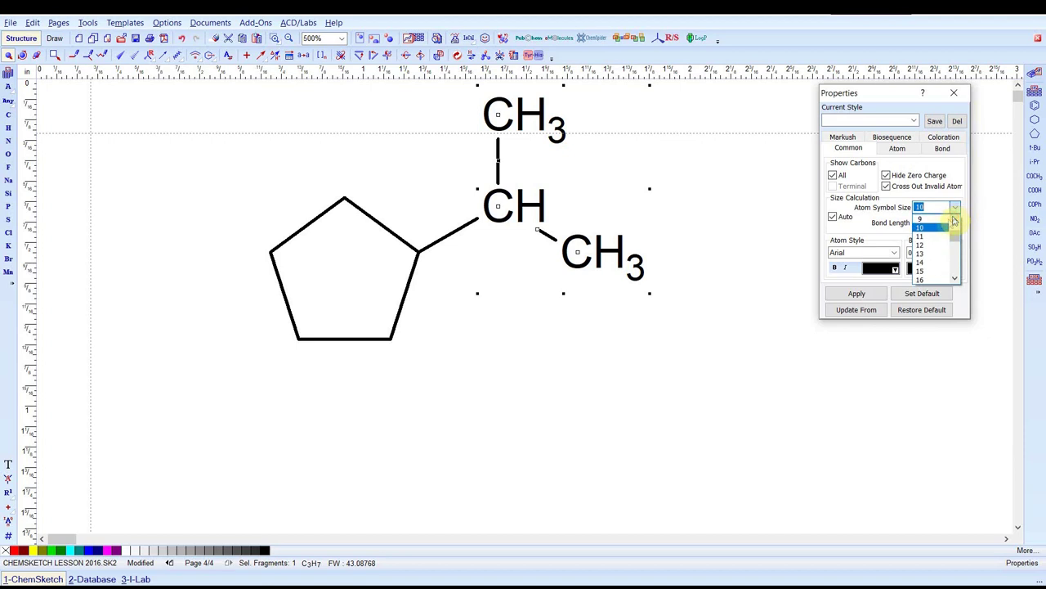
{"action": "left_click", "coordinate": [931, 219]}
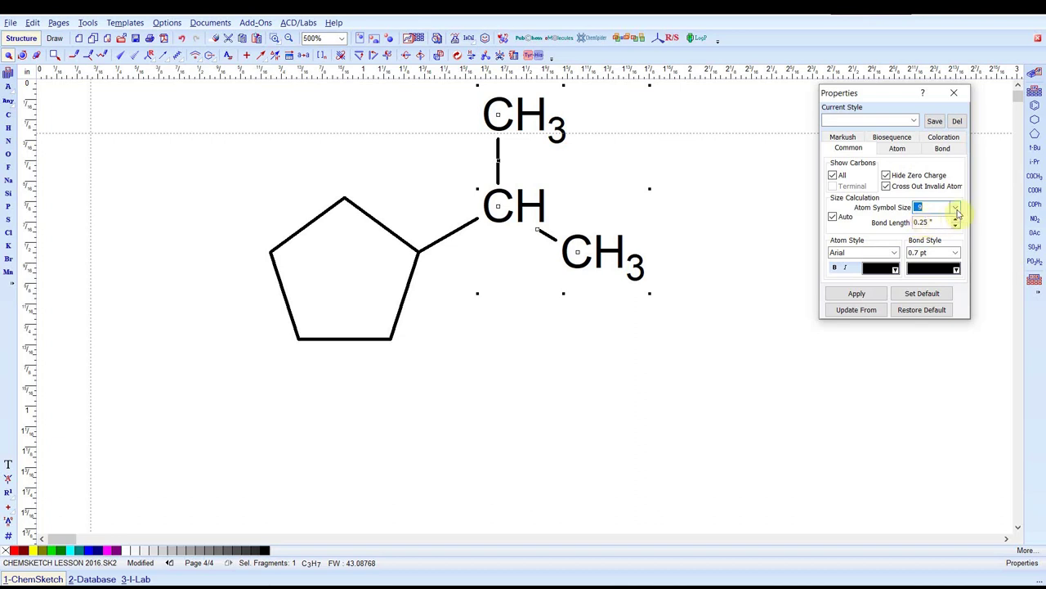
{"action": "left_click", "coordinate": [957, 214]}
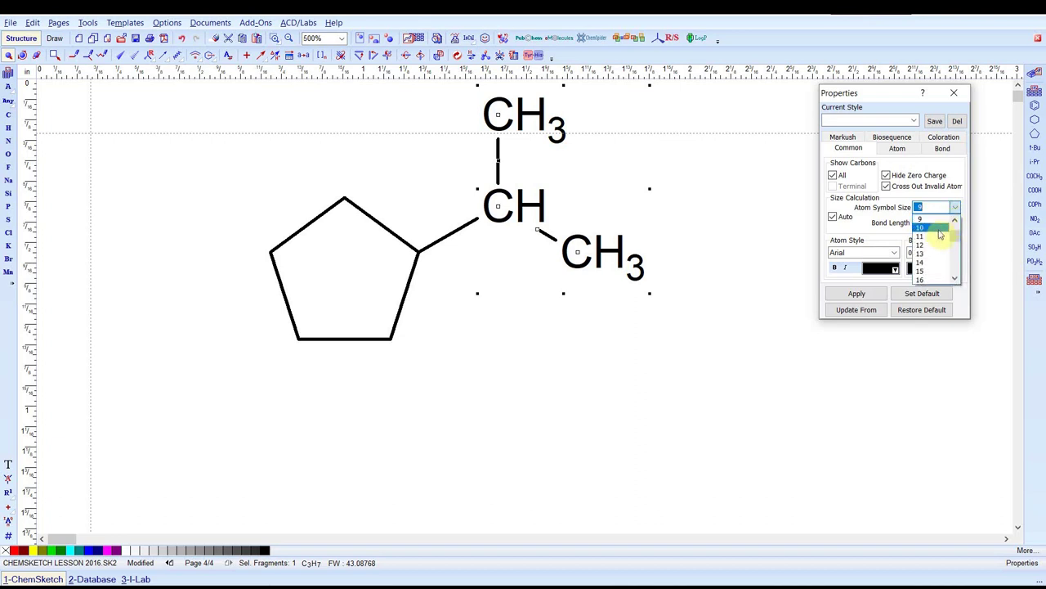
{"action": "left_click", "coordinate": [941, 239]}
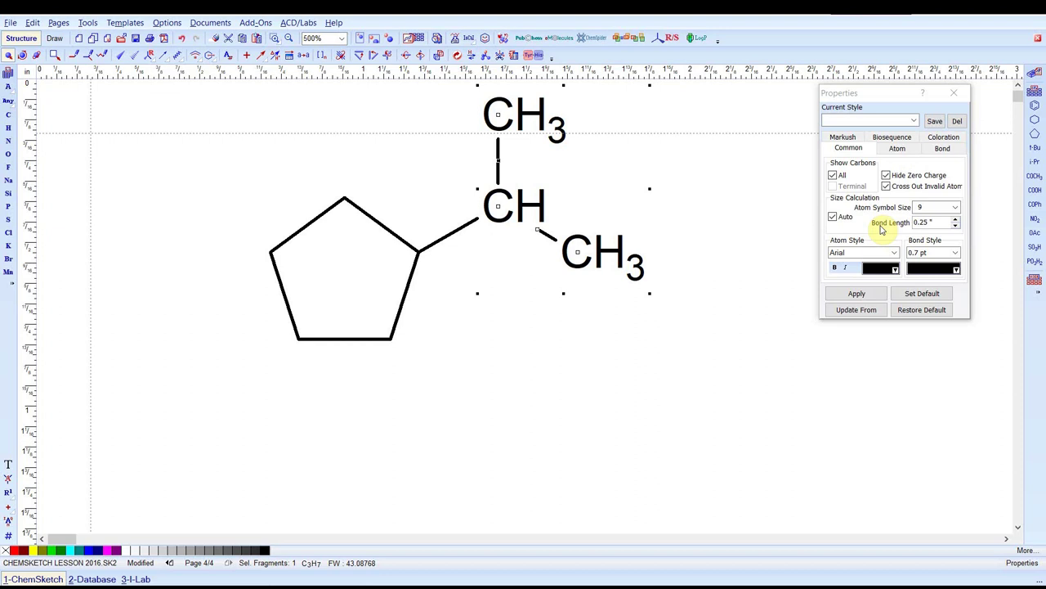
{"action": "left_click", "coordinate": [835, 217]}
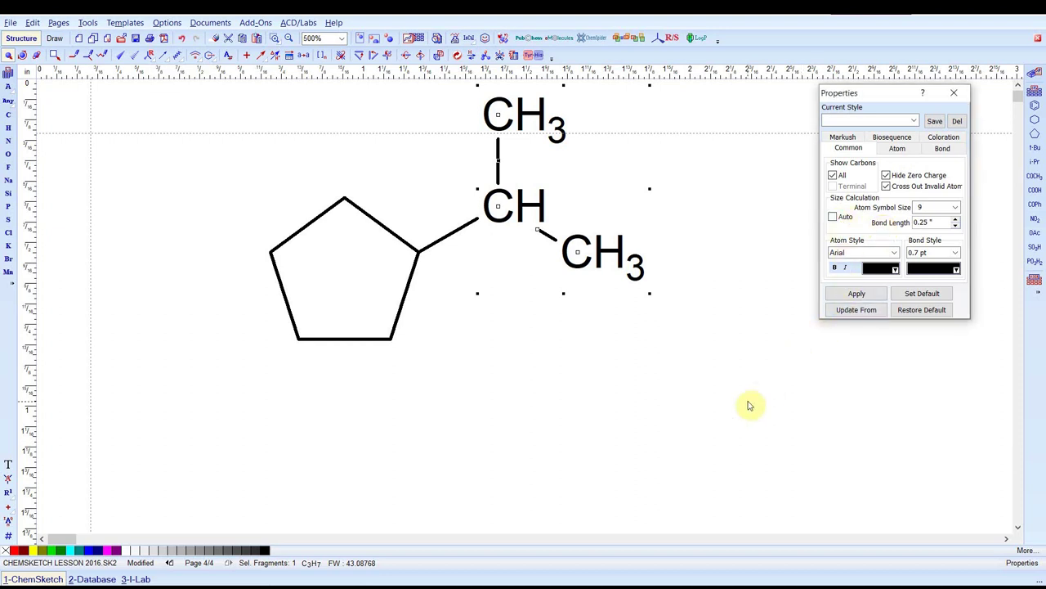
{"action": "left_click", "coordinate": [914, 121]}
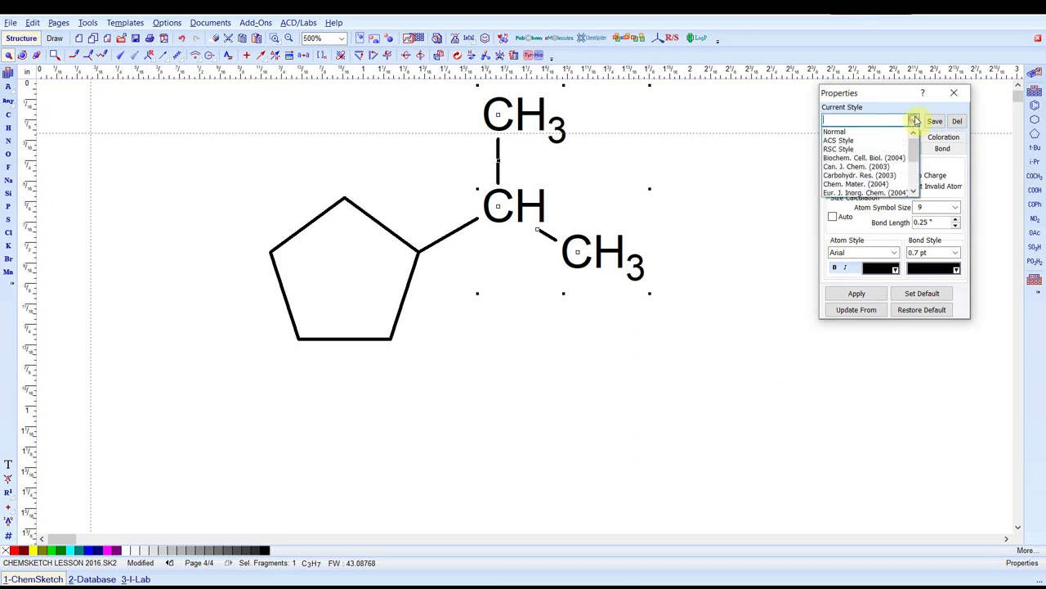
Apply the Can. J. Chem. (2003) drawing style and set atom symbol size to 9.
{"action": "left_click", "coordinate": [861, 167]}
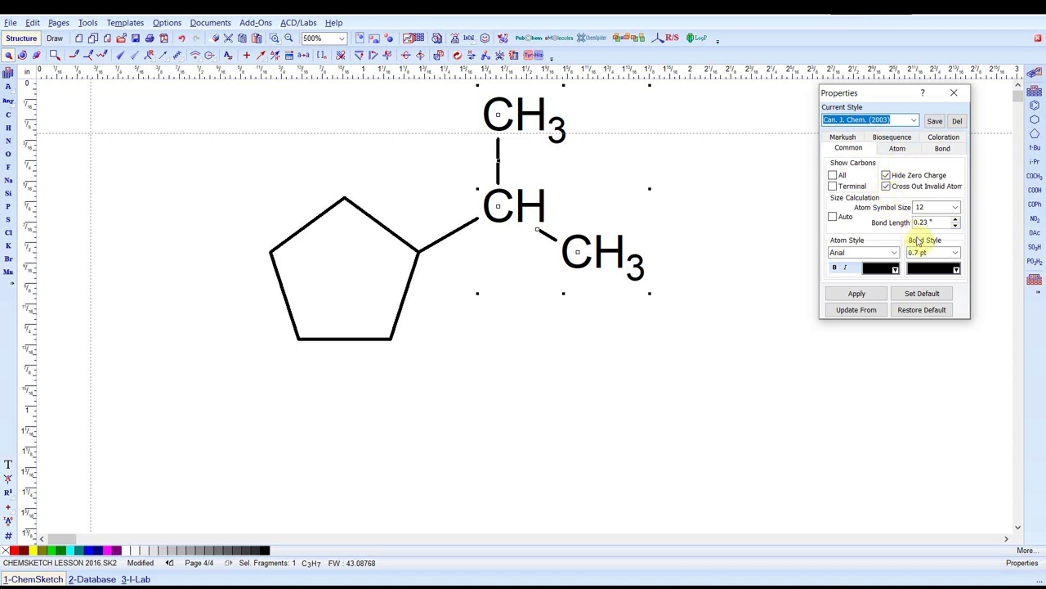
{"action": "left_click", "coordinate": [766, 289]}
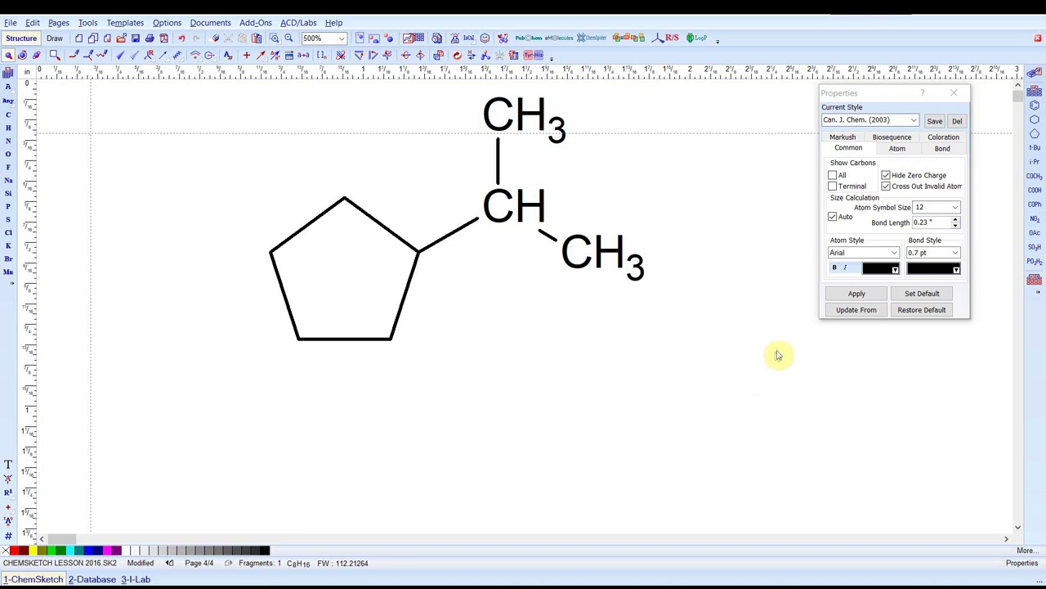
{"action": "left_click", "coordinate": [955, 208]}
{"action": "left_click", "coordinate": [956, 220]}
{"action": "left_click", "coordinate": [956, 220]}
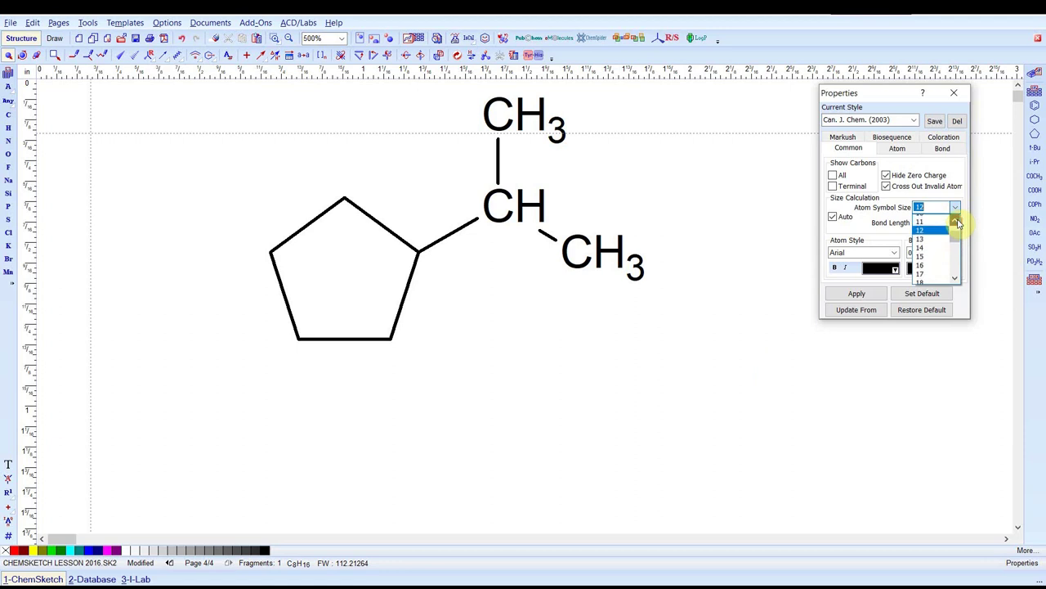
{"action": "left_click", "coordinate": [957, 220]}
{"action": "left_click", "coordinate": [957, 219]}
{"action": "left_click", "coordinate": [928, 223]}
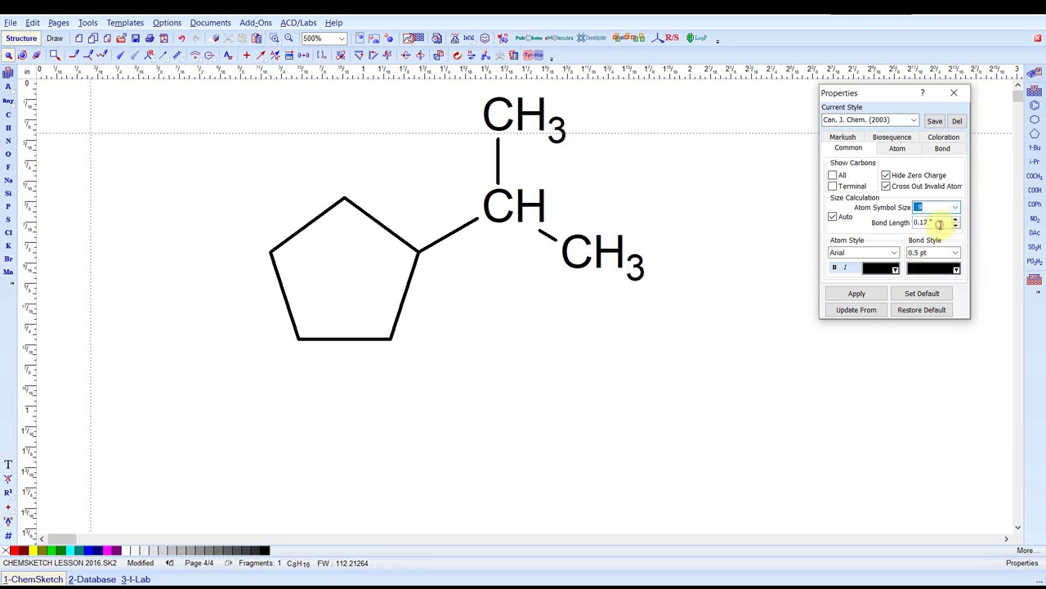
Set bond length to 0.24" with Auto sizing on and Show Carbons set to All.
{"action": "left_click", "coordinate": [833, 219]}
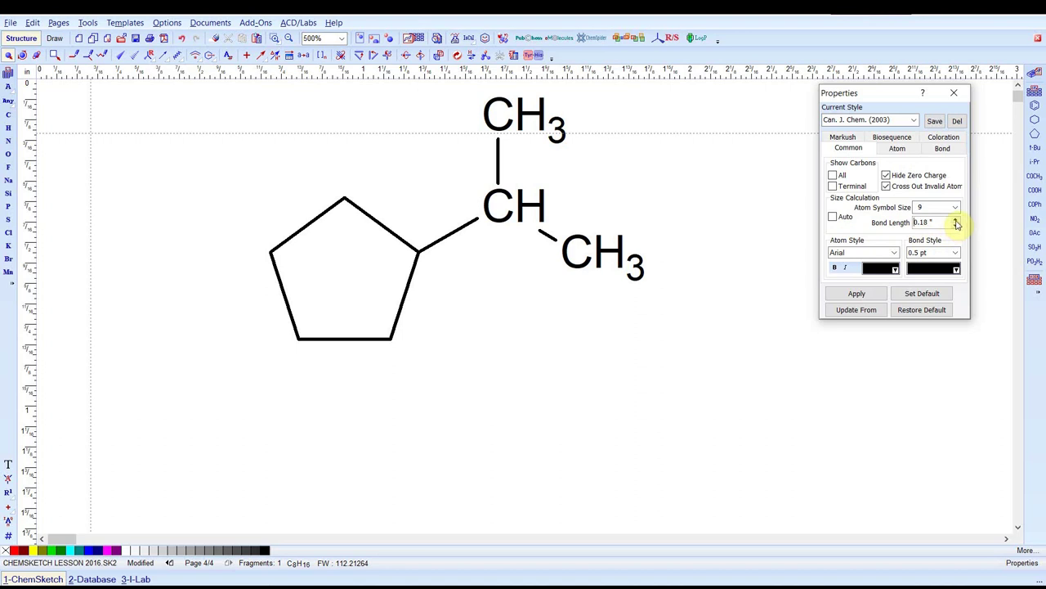
{"action": "left_click", "coordinate": [956, 221]}
{"action": "left_click", "coordinate": [834, 218]}
{"action": "left_click", "coordinate": [833, 175]}
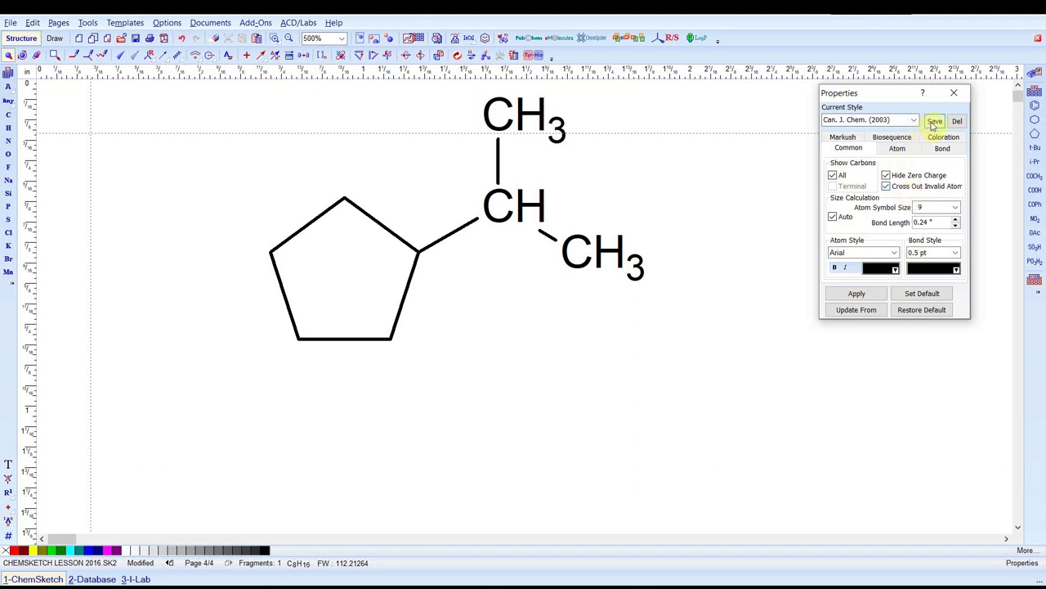
{"action": "left_click", "coordinate": [904, 117]}
Save the current settings as a new style named 'AllC Ar9 BL0.24'.
{"action": "type", "text": "All"}
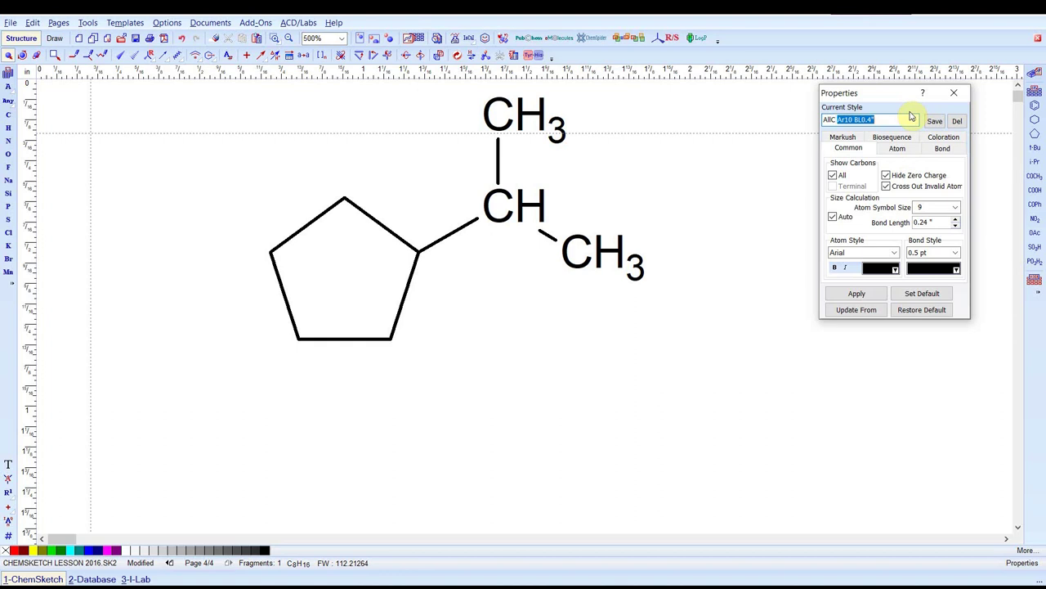
{"action": "key", "text": "Delete"}
{"action": "left_click", "coordinate": [850, 21]}
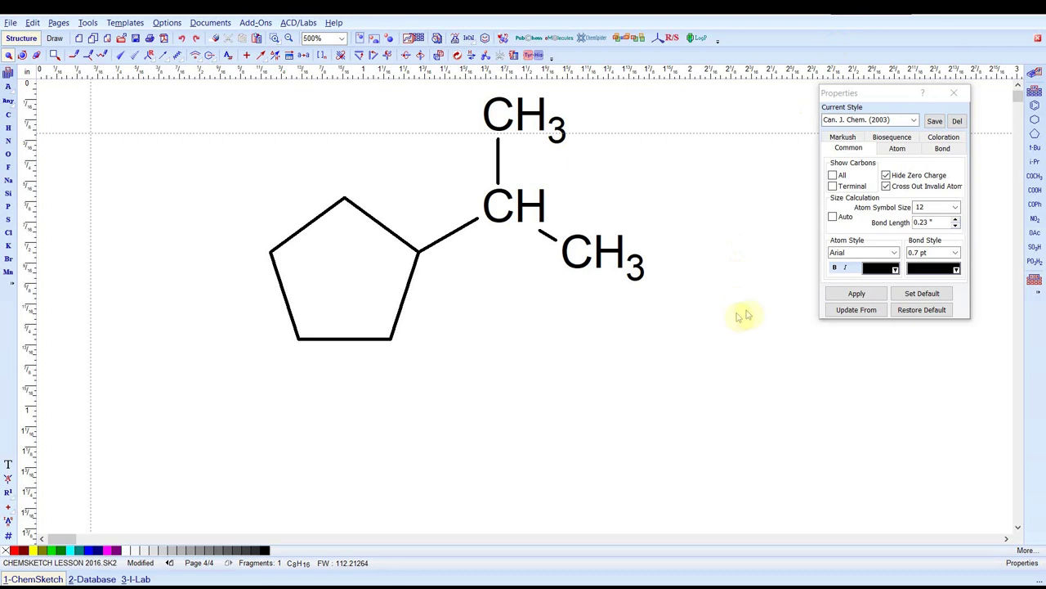
Select the AllC Ar9 BL0.24 style from the style list and make it the default.
{"action": "left_click", "coordinate": [913, 120]}
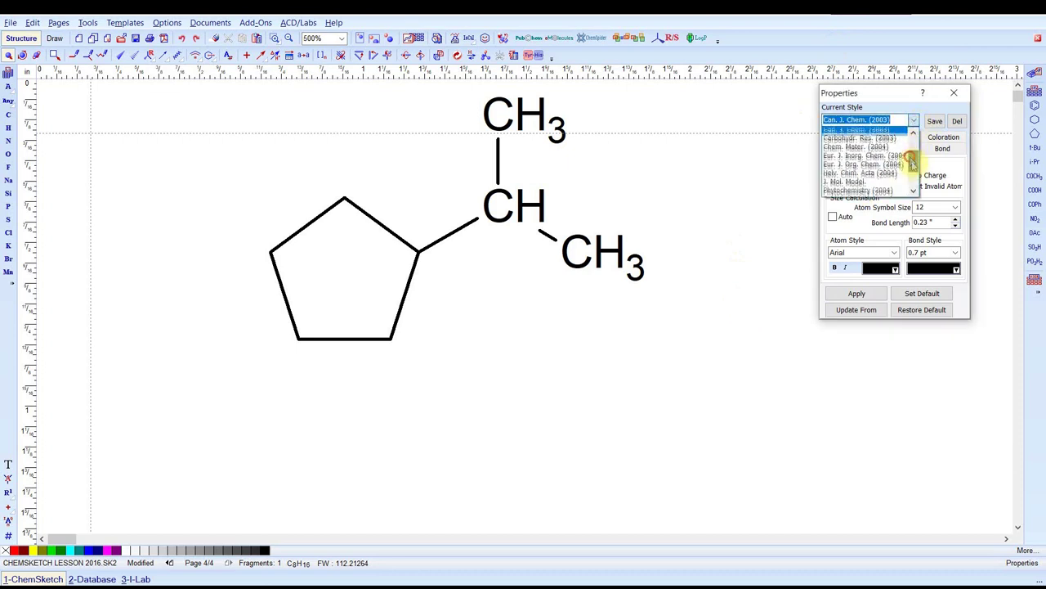
{"action": "left_click_drag", "start_coordinate": [912, 159], "coordinate": [914, 175]}
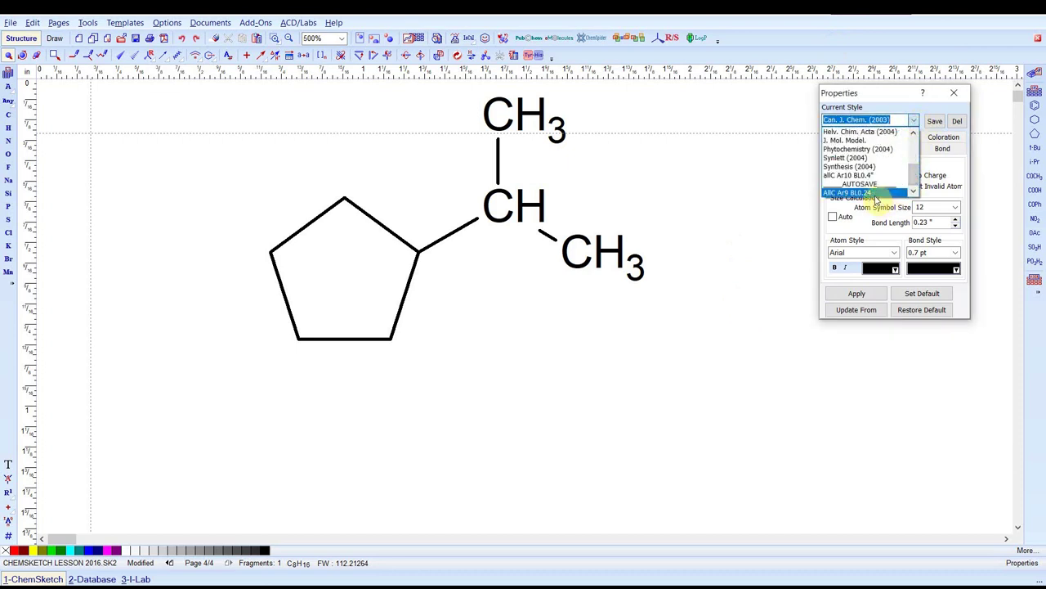
{"action": "left_click", "coordinate": [850, 192]}
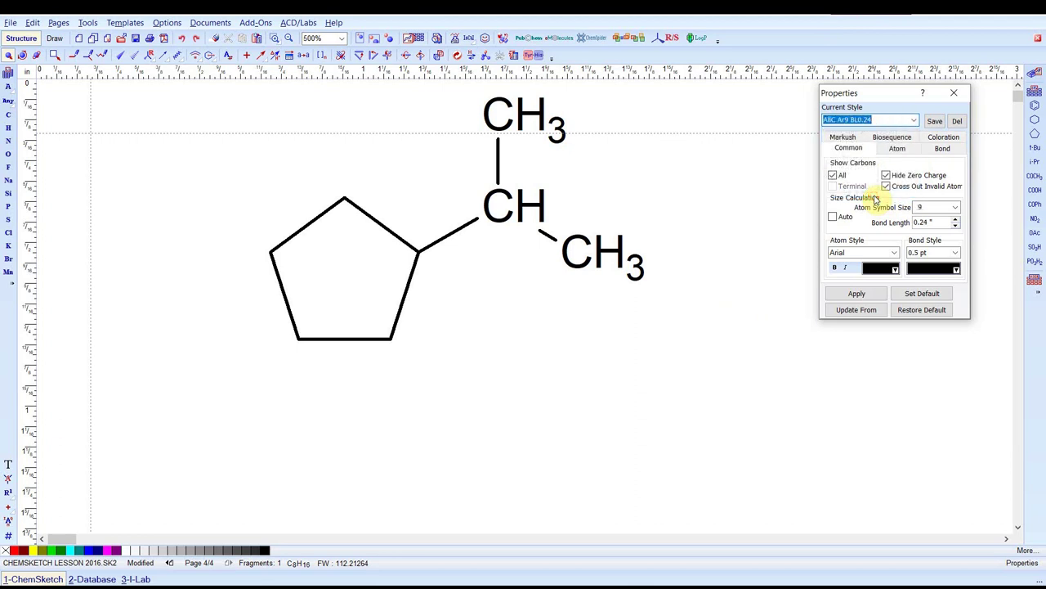
{"action": "left_click", "coordinate": [921, 296]}
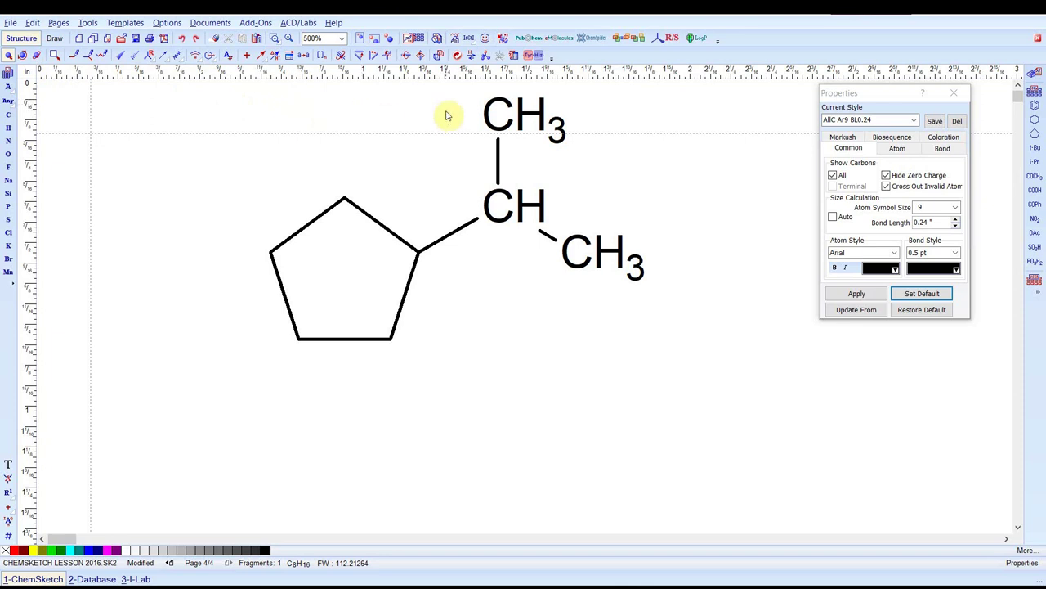
Apply the AllC Ar9 BL0.24 style to the selected isopropyl group's CH and CH3 labels.
{"action": "left_click_drag", "start_coordinate": [454, 85], "coordinate": [671, 303]}
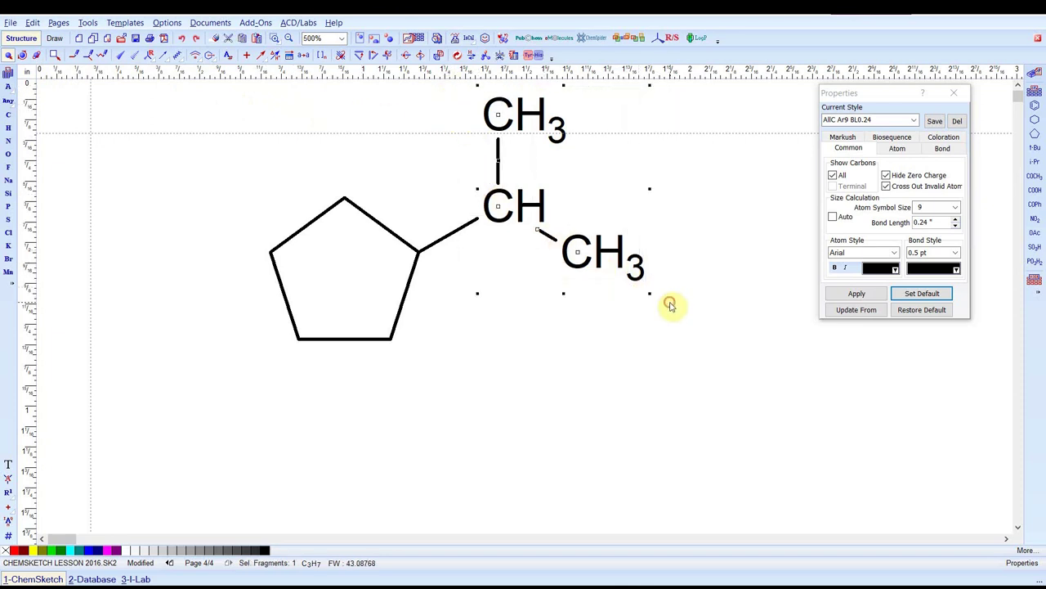
{"action": "left_click", "coordinate": [857, 292]}
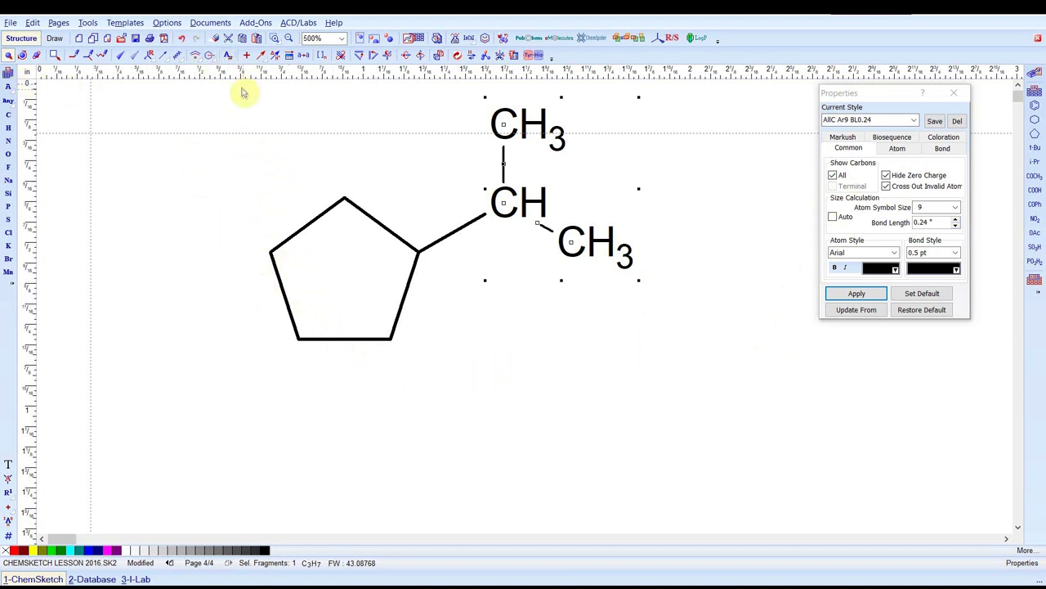
Build an isobutane skeleton carbon by carbon, adding a methyl branch to propane.
{"action": "left_click_drag", "start_coordinate": [239, 88], "coordinate": [647, 368]}
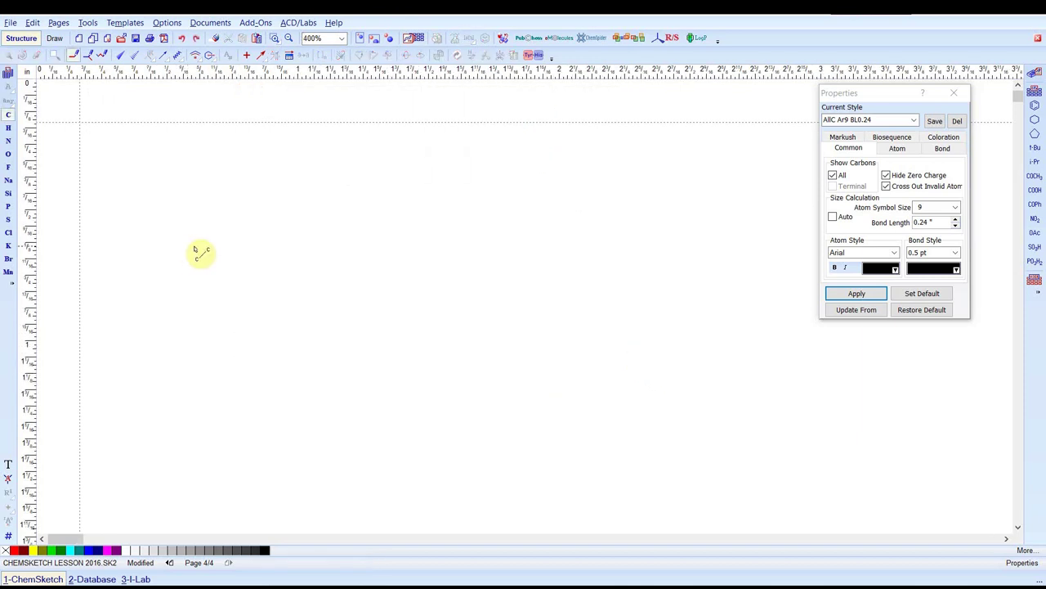
{"action": "left_click", "coordinate": [206, 251]}
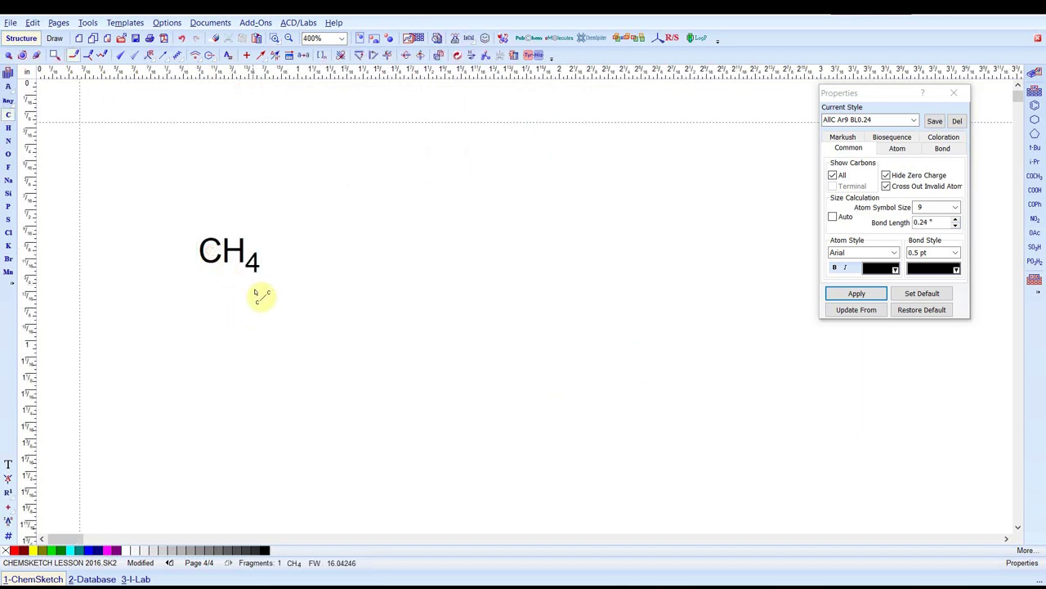
{"action": "left_click", "coordinate": [210, 250]}
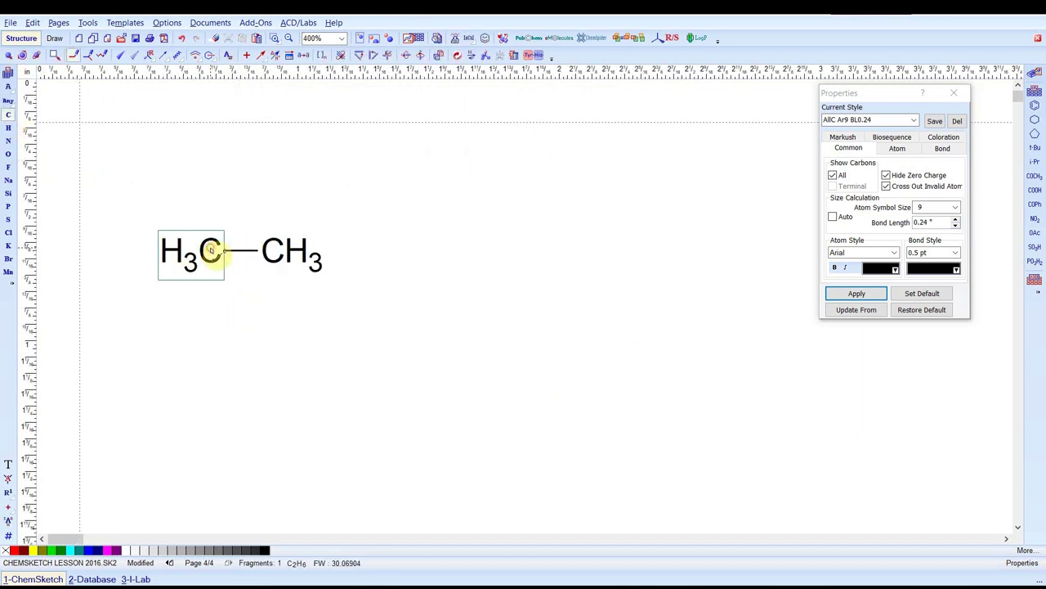
{"action": "left_click", "coordinate": [278, 257]}
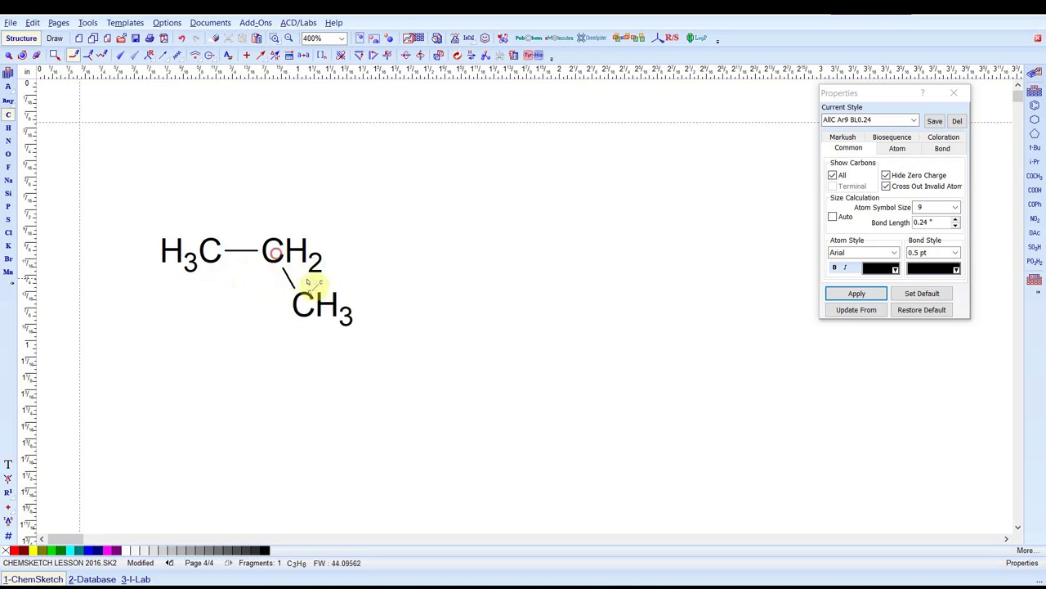
{"action": "left_click", "coordinate": [278, 251]}
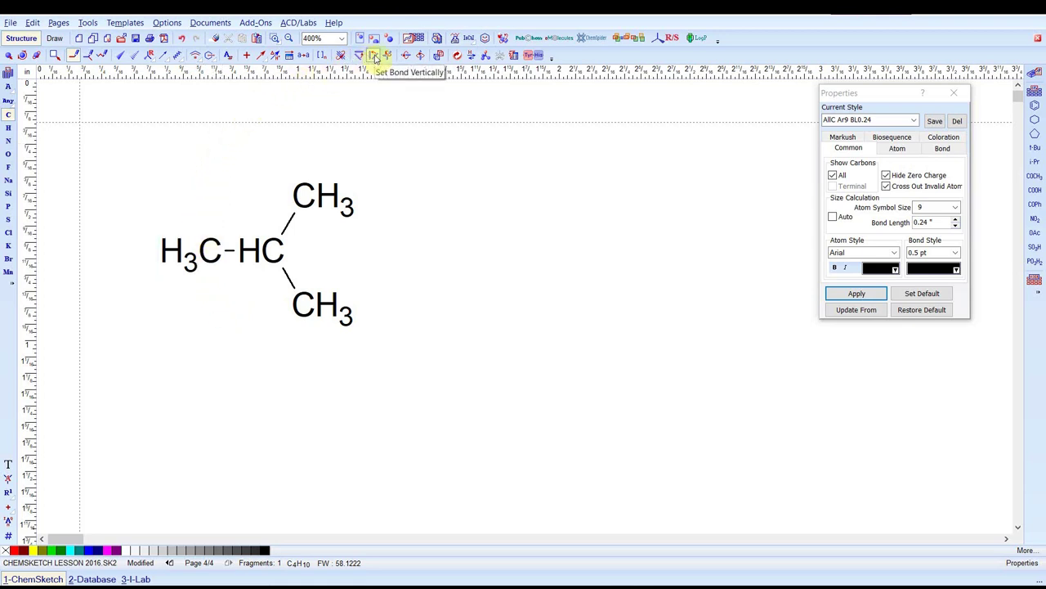
Make the upper methyl bond vertical and extend the right CH3 by two carbons to 2-methylpentane.
{"action": "left_click", "coordinate": [374, 56]}
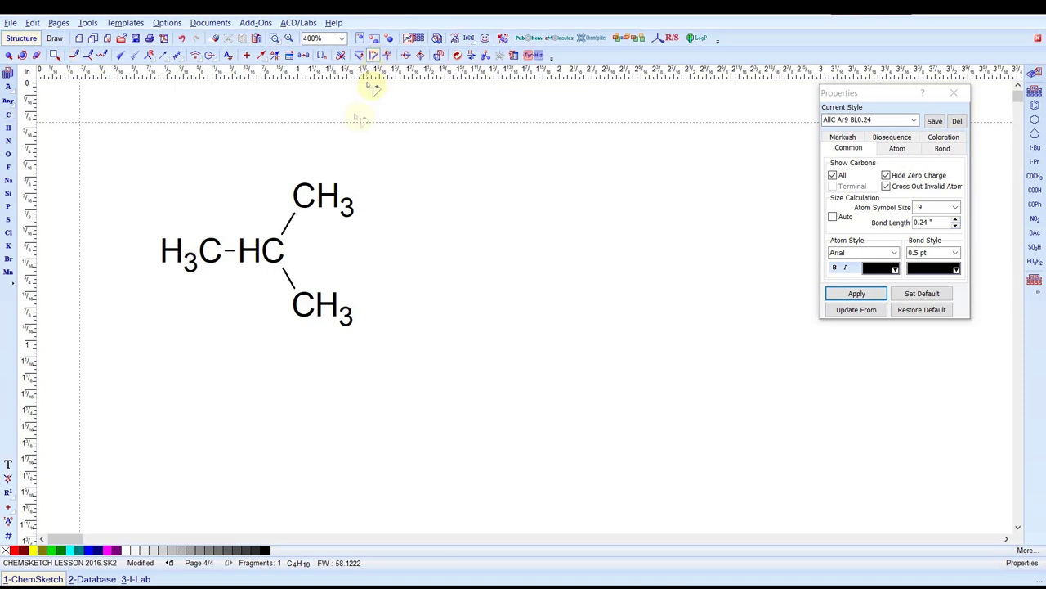
{"action": "left_click", "coordinate": [291, 225]}
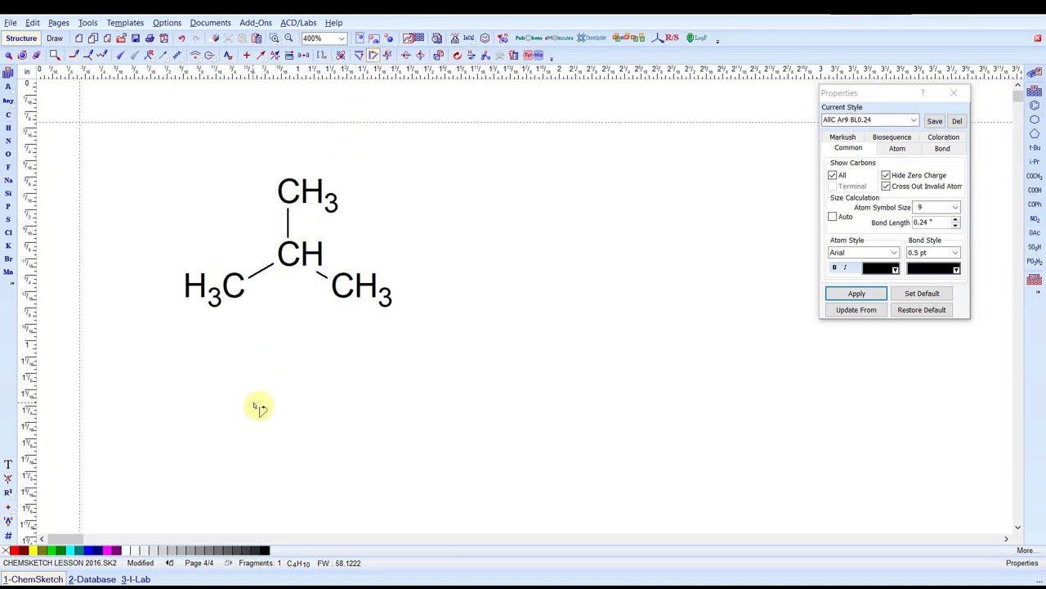
{"action": "left_click", "coordinate": [8, 115]}
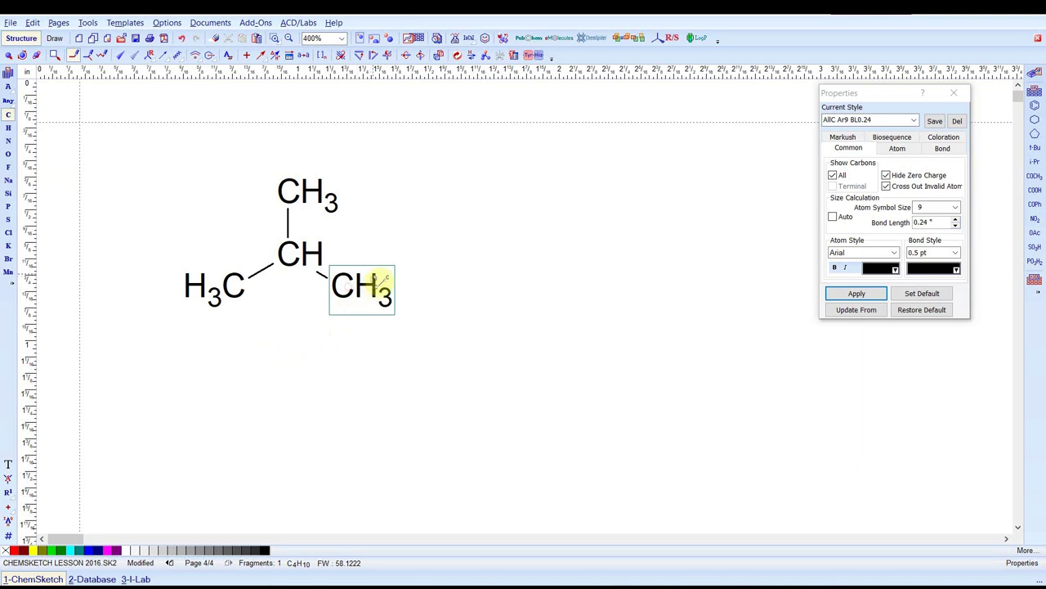
{"action": "left_click_drag", "start_coordinate": [380, 273], "coordinate": [435, 299]}
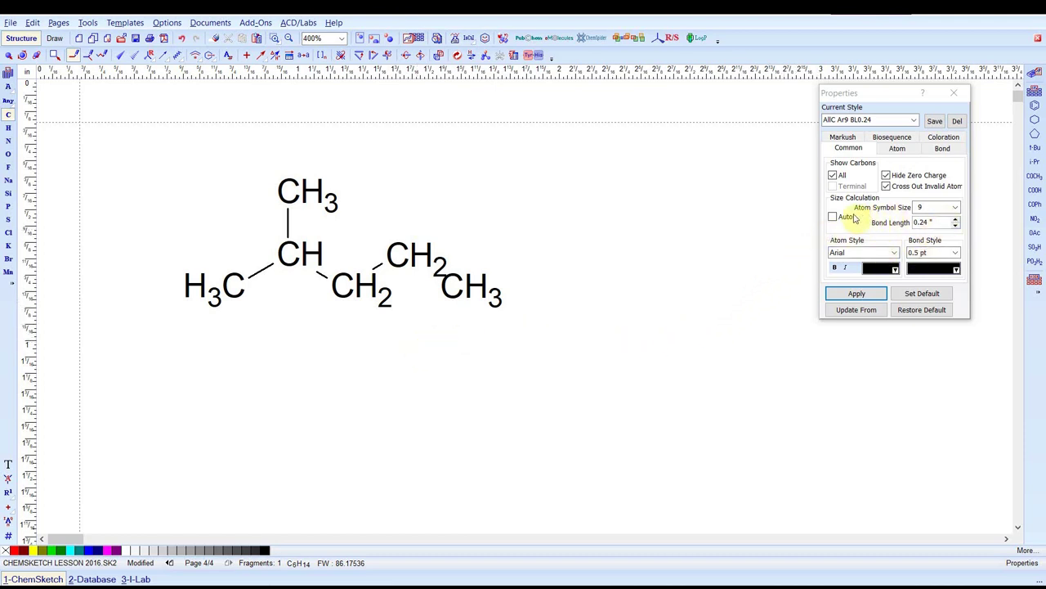
{"action": "left_click", "coordinate": [956, 222]}
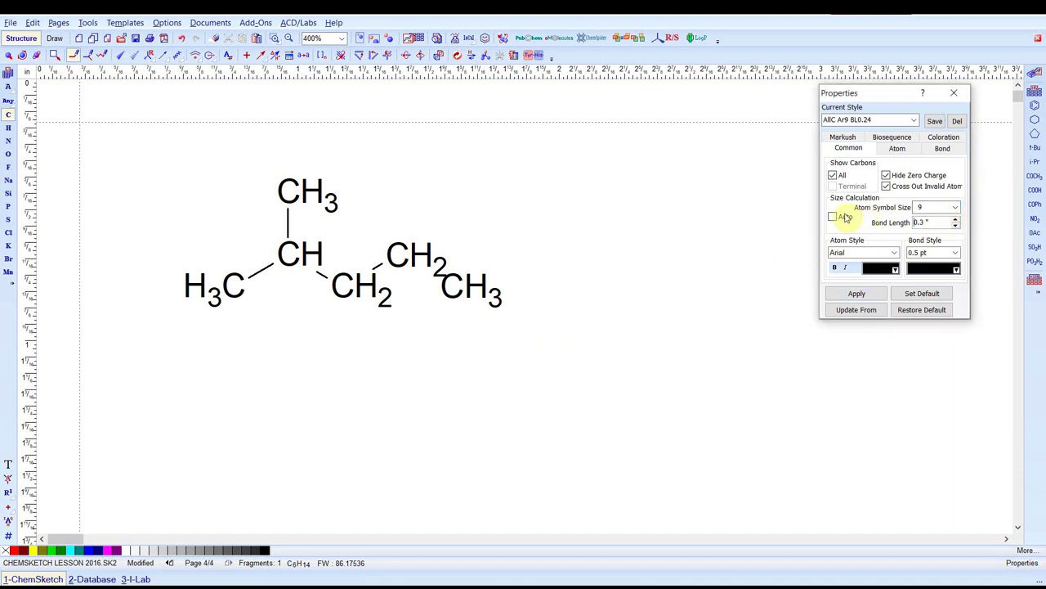
Apply the 0.3" bond length to the 2-methylpentane and store it as the default.
{"action": "left_click", "coordinate": [906, 296]}
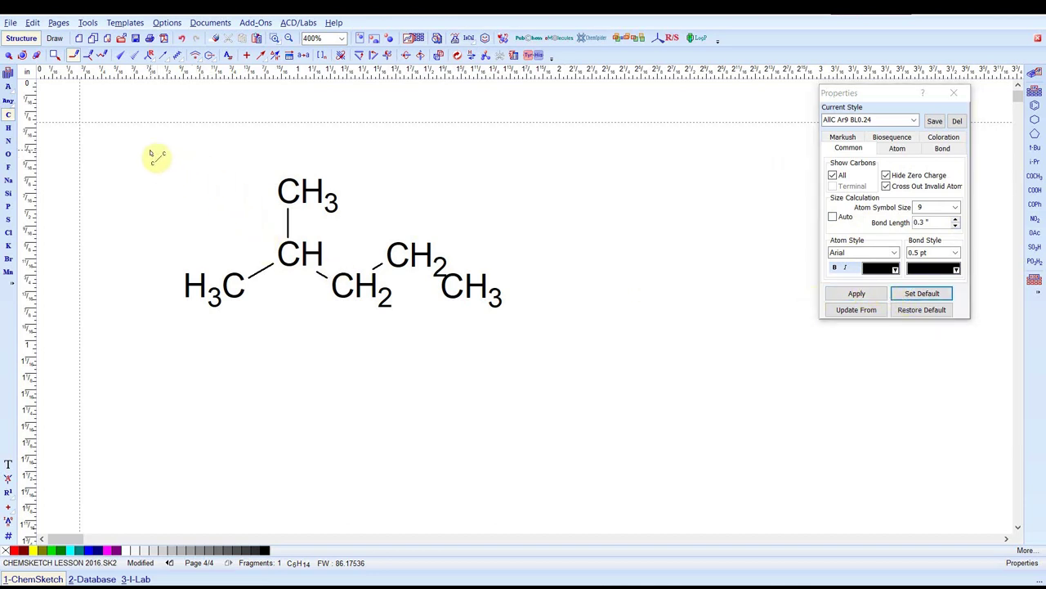
{"action": "left_click", "coordinate": [8, 55]}
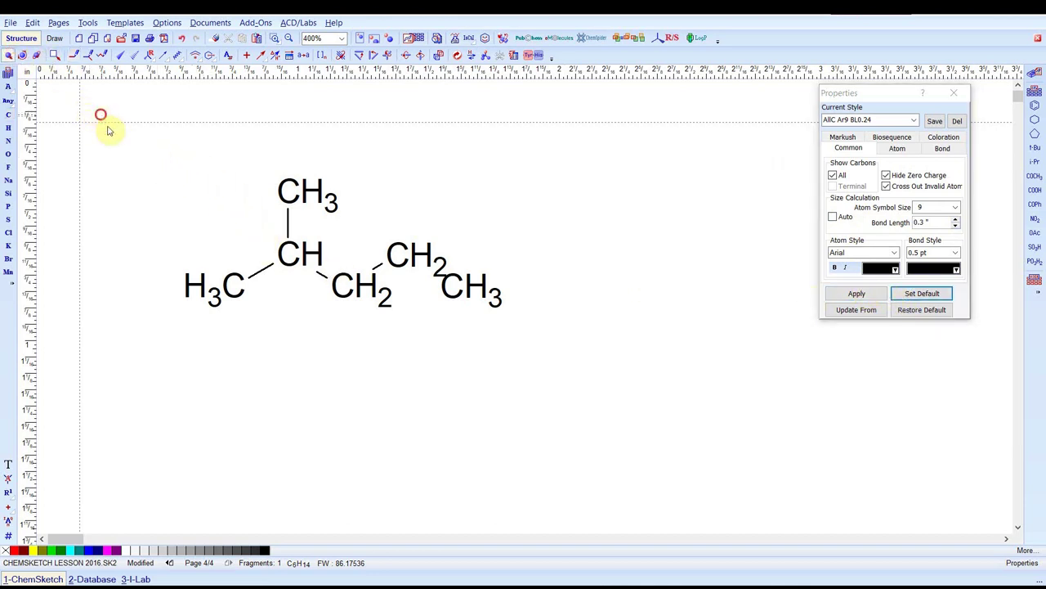
{"action": "left_click_drag", "start_coordinate": [101, 114], "coordinate": [515, 380]}
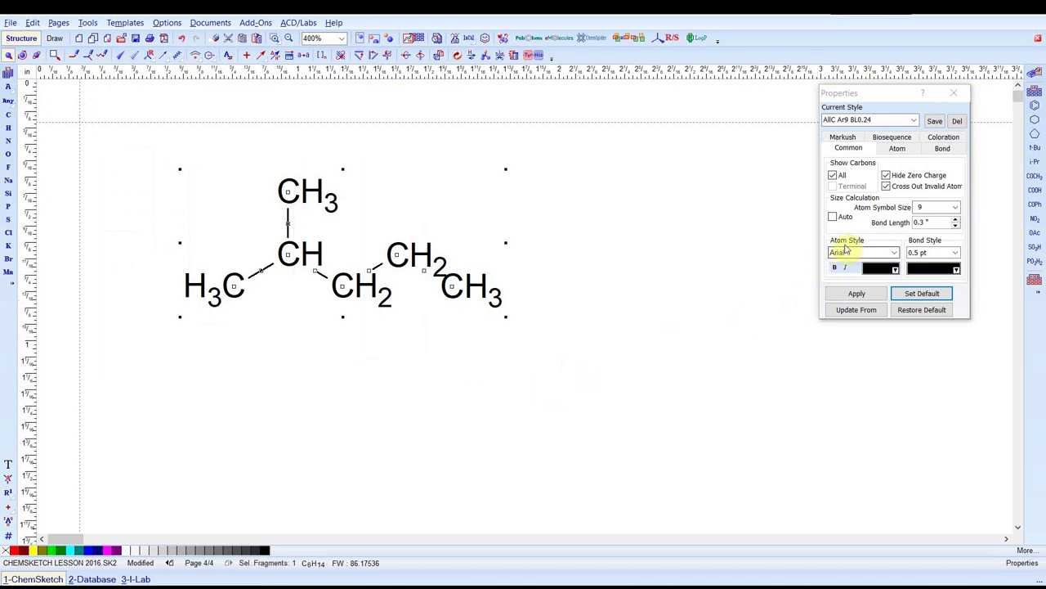
{"action": "left_click", "coordinate": [857, 292]}
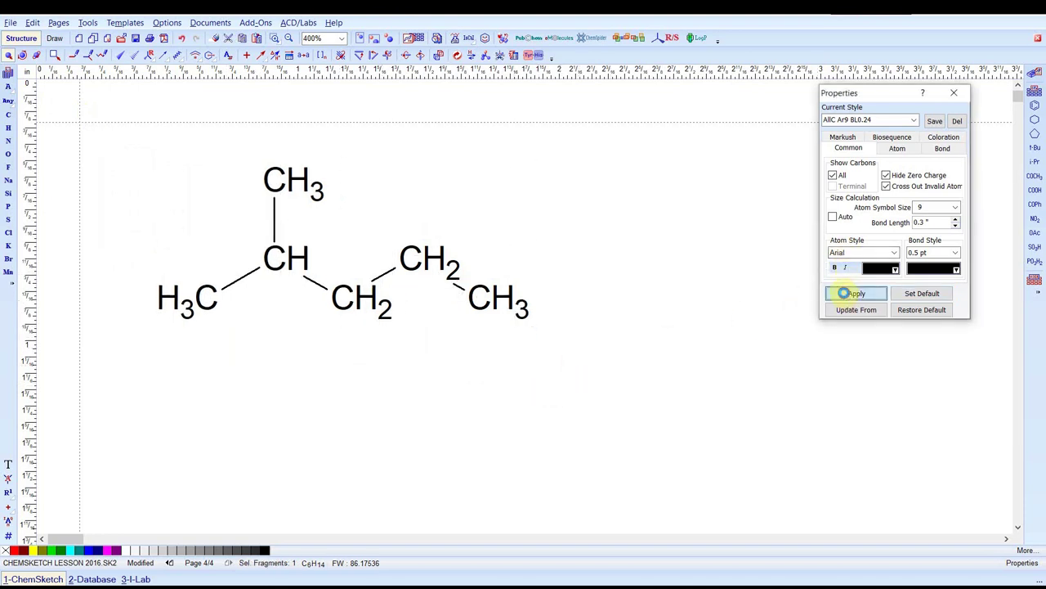
{"action": "left_click", "coordinate": [449, 392]}
{"action": "left_click", "coordinate": [922, 293]}
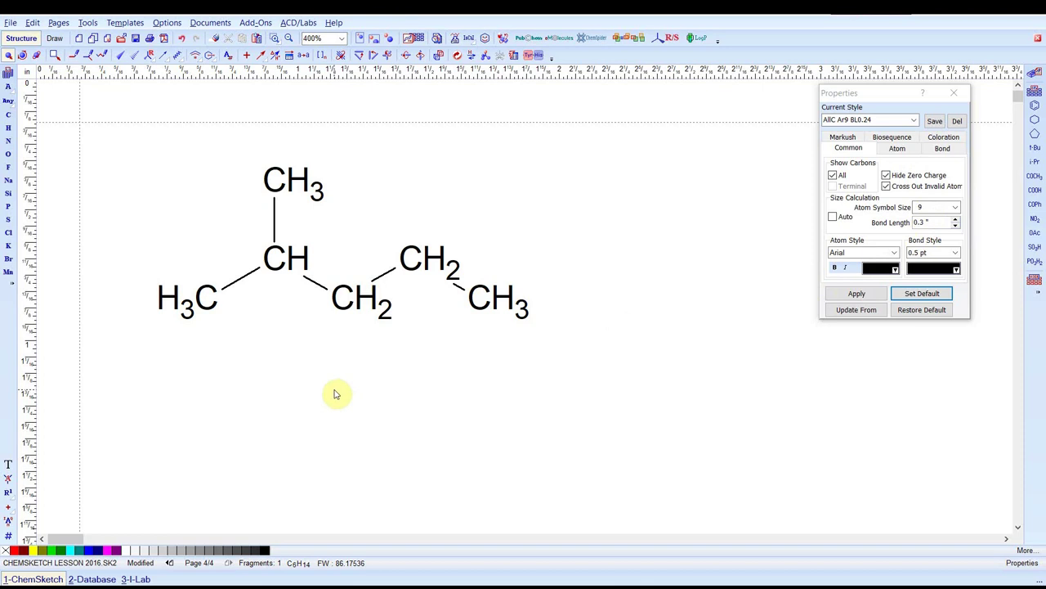
Add two carbons to the chain end, bond it to the left H3C, then Clean Structure.
{"action": "scroll", "coordinate": [334, 394], "scroll_direction": "down", "scroll_amount": 1}
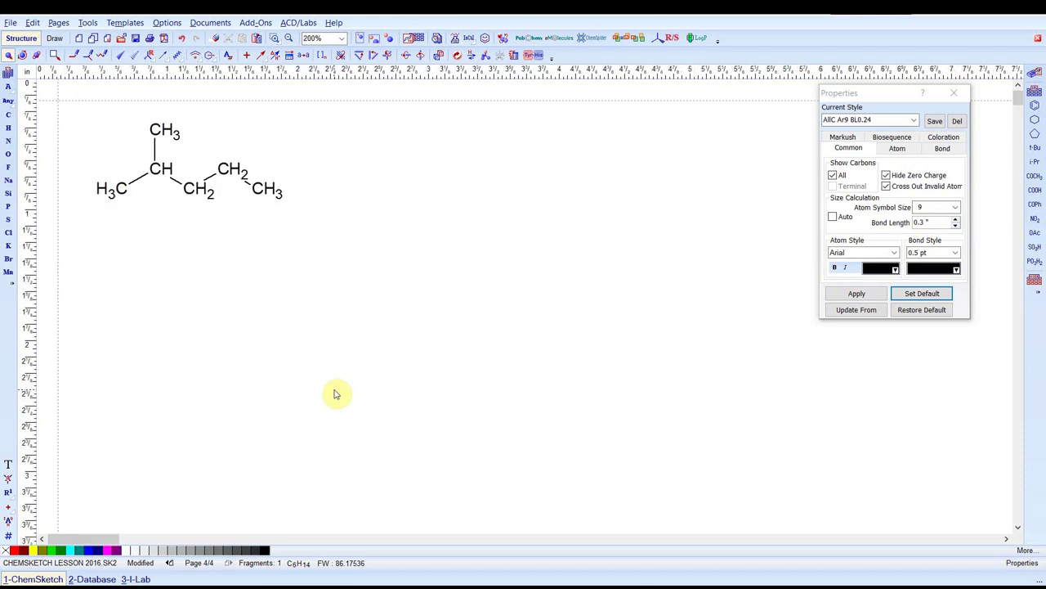
{"action": "left_click", "coordinate": [8, 115]}
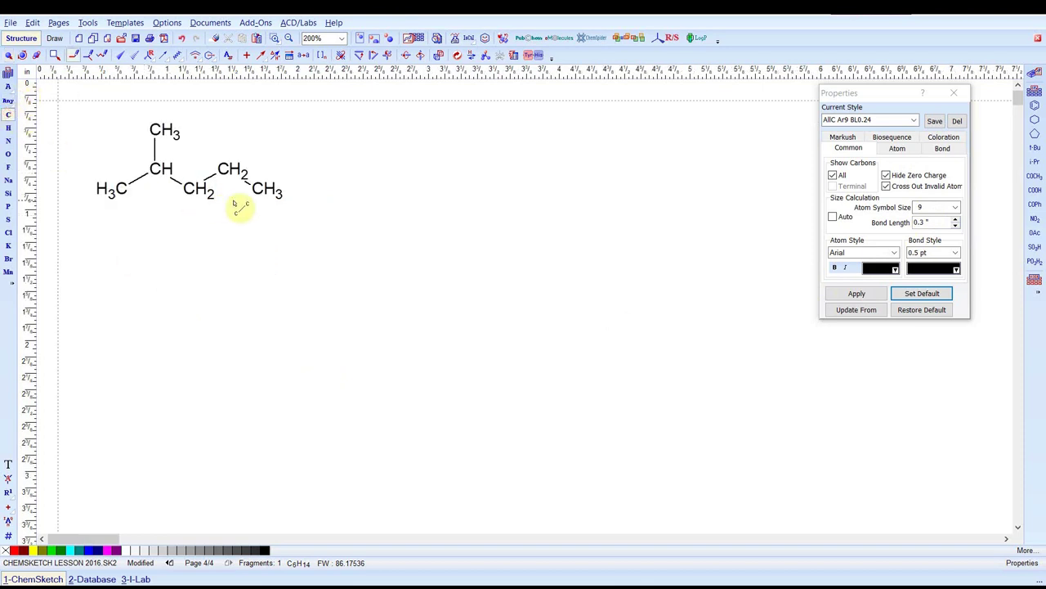
{"action": "left_click", "coordinate": [257, 192]}
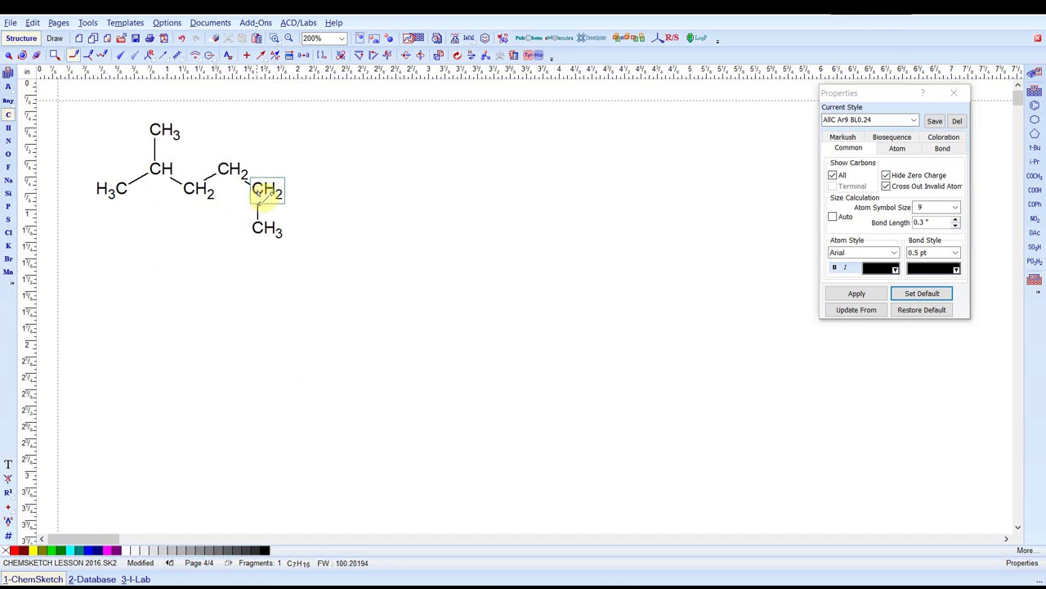
{"action": "left_click", "coordinate": [260, 227]}
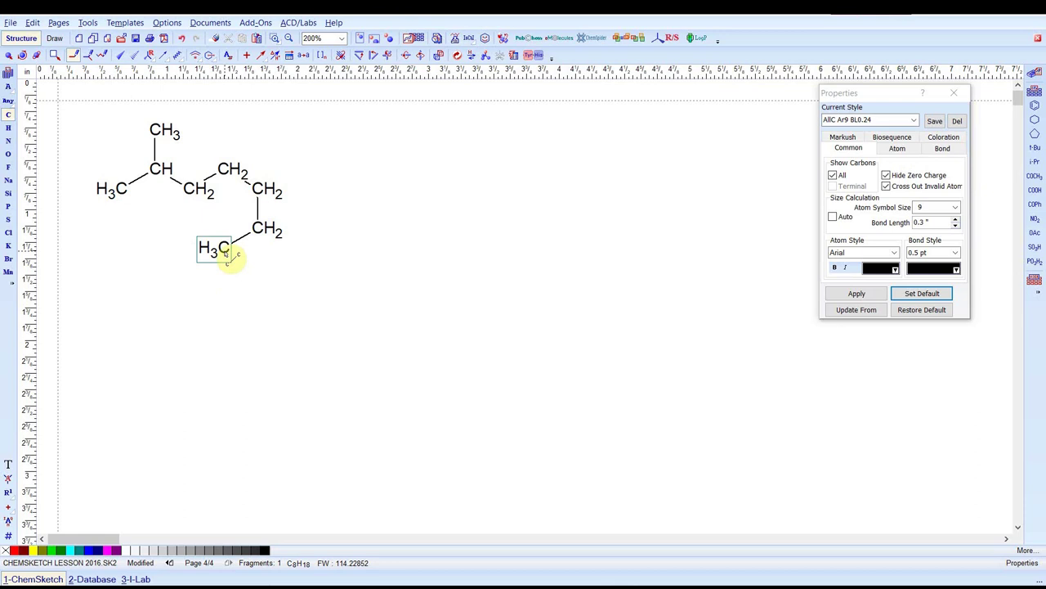
{"action": "left_click_drag", "start_coordinate": [226, 253], "coordinate": [122, 197]}
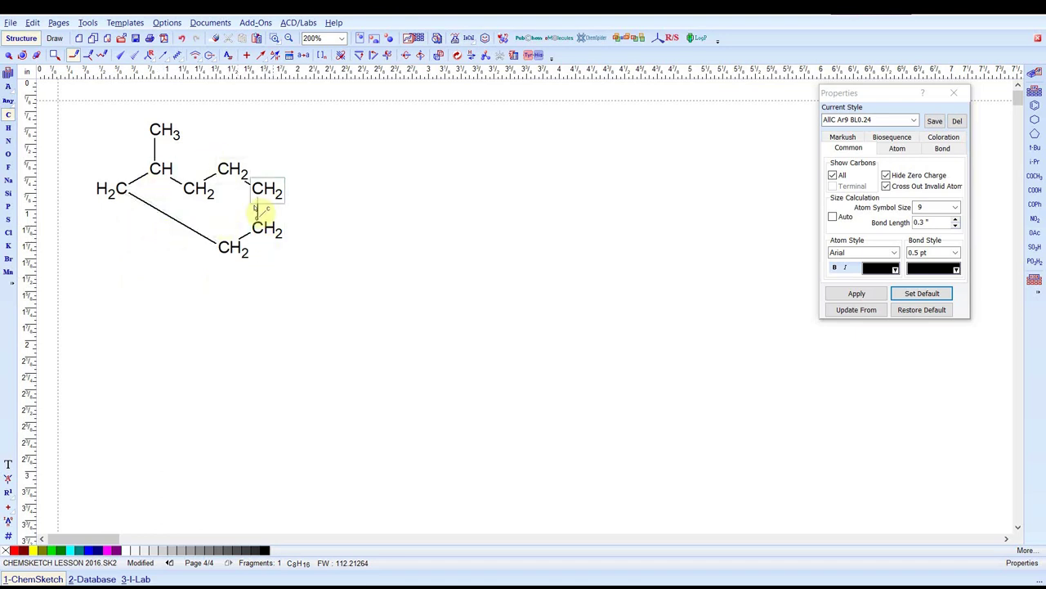
{"action": "left_click", "coordinate": [458, 60]}
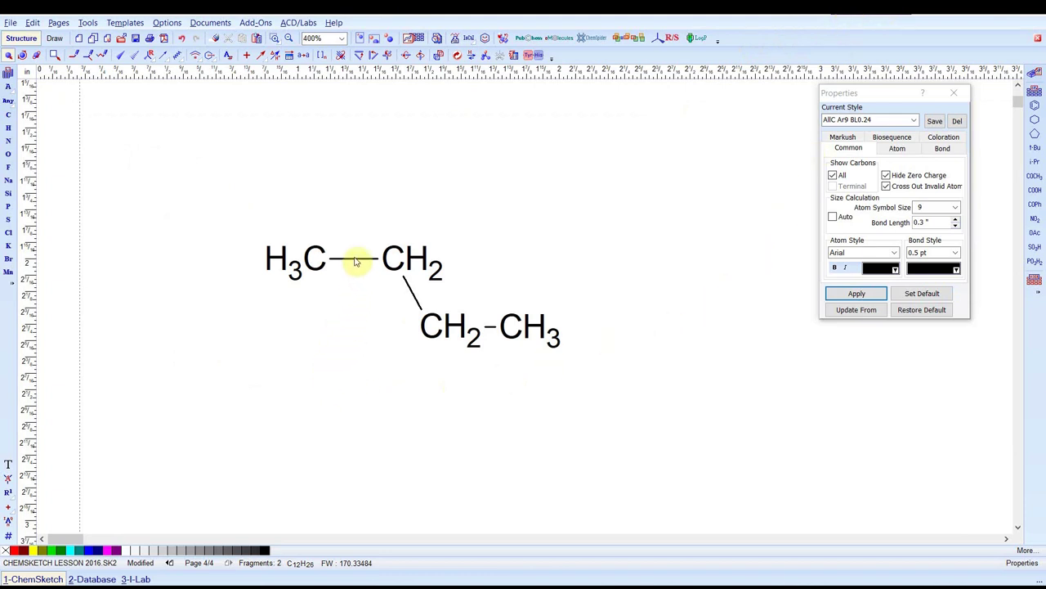
{"action": "left_click", "coordinate": [10, 115]}
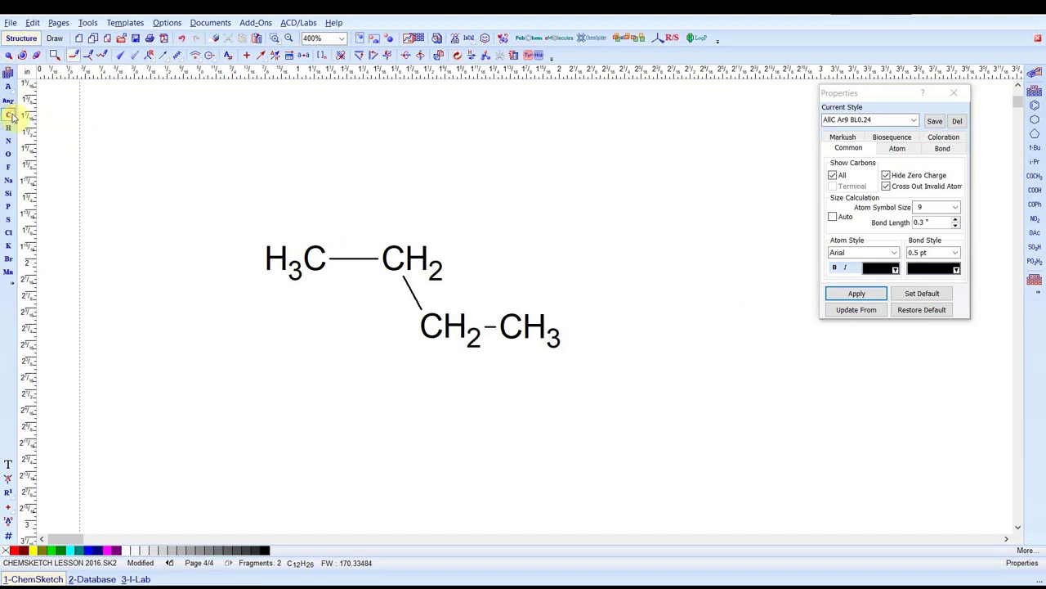
{"action": "left_click", "coordinate": [354, 261]}
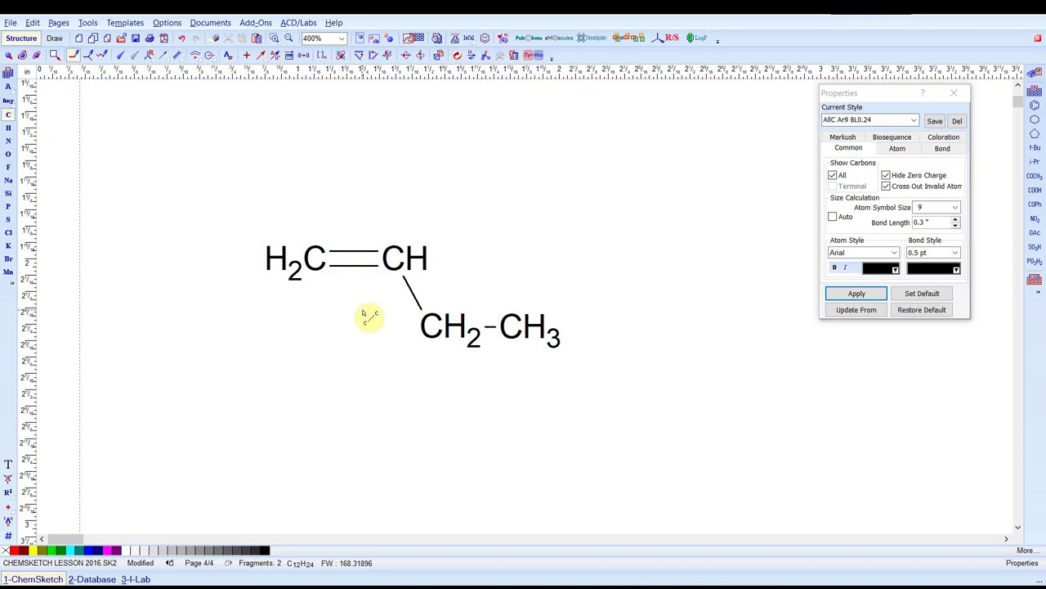
{"action": "left_click", "coordinate": [357, 260]}
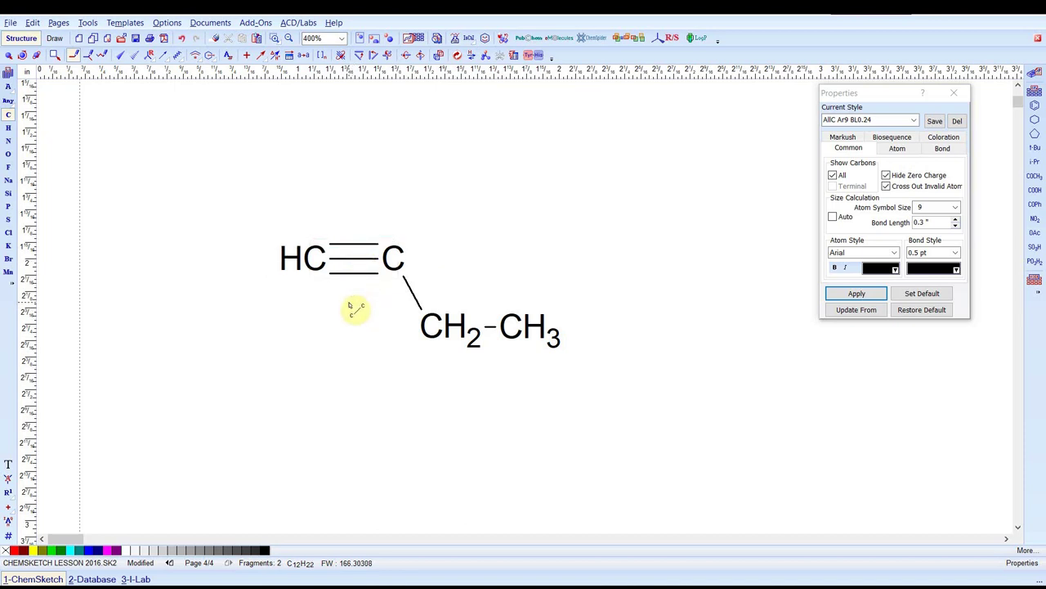
{"action": "left_click", "coordinate": [352, 262]}
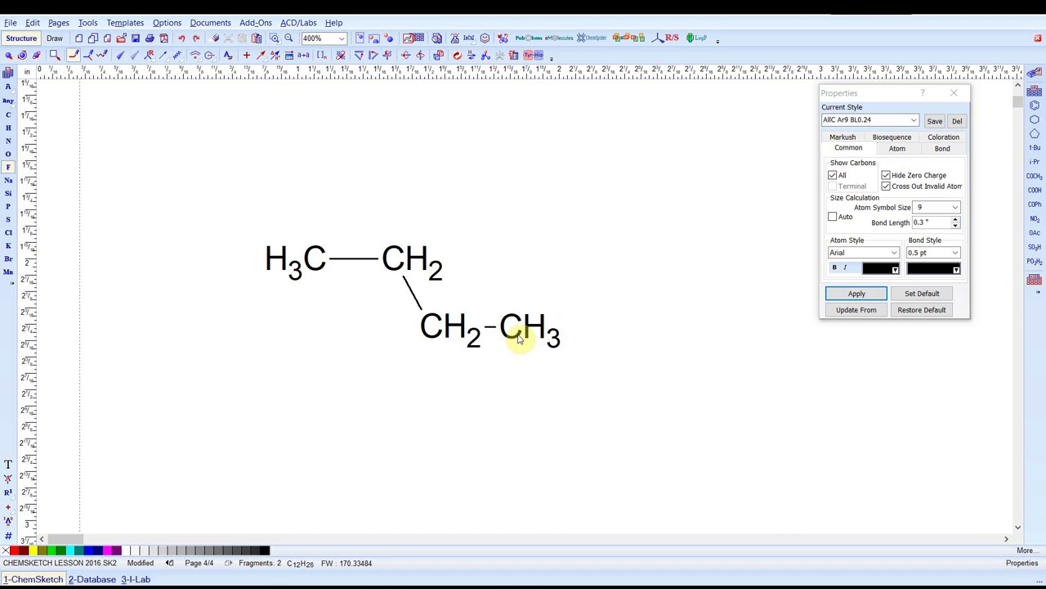
{"action": "left_click", "coordinate": [9, 167]}
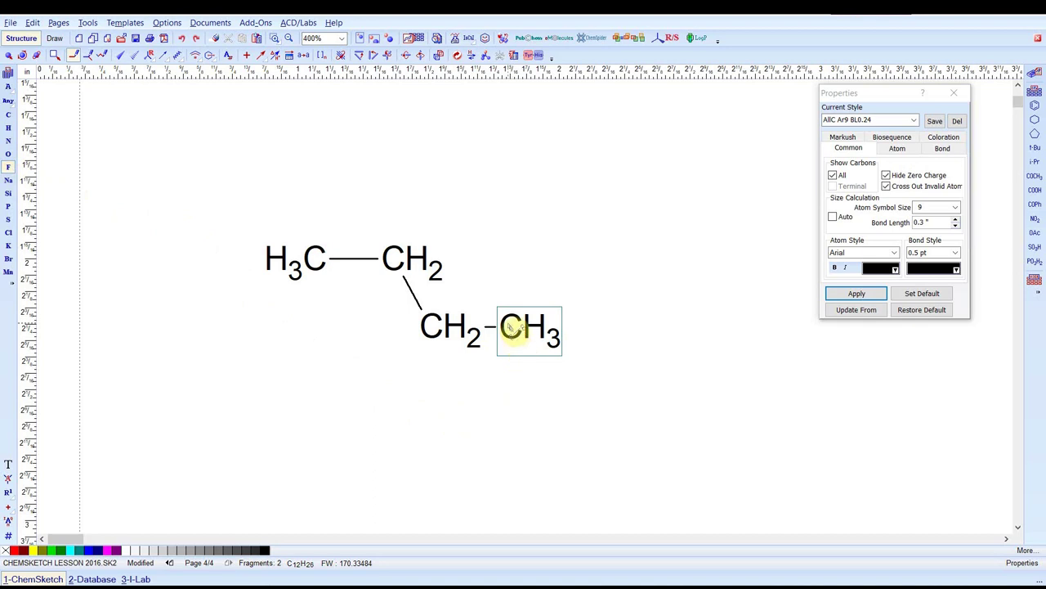
{"action": "left_click", "coordinate": [511, 329]}
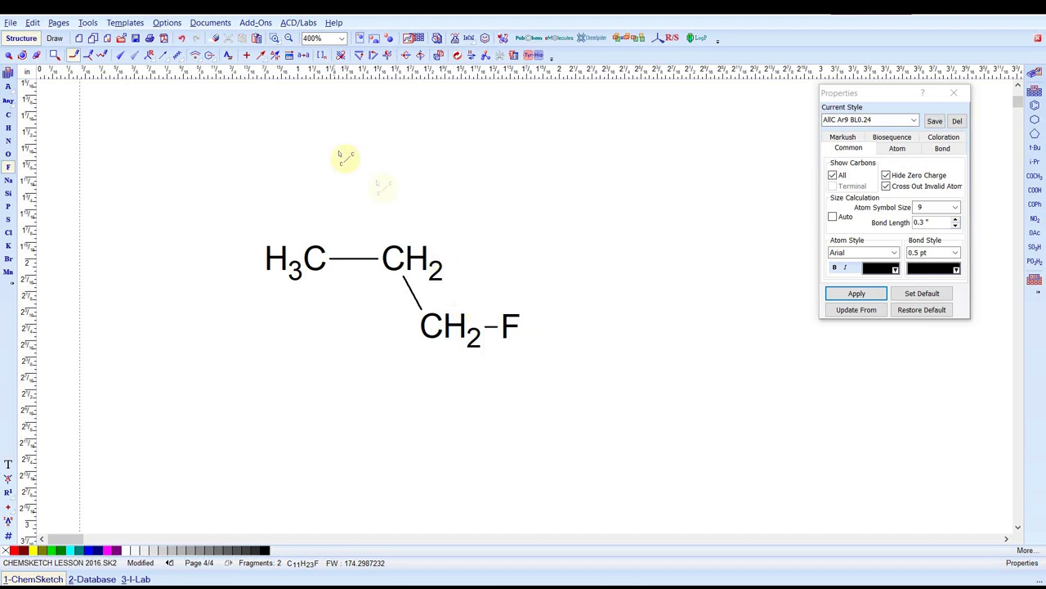
{"action": "left_click", "coordinate": [181, 38]}
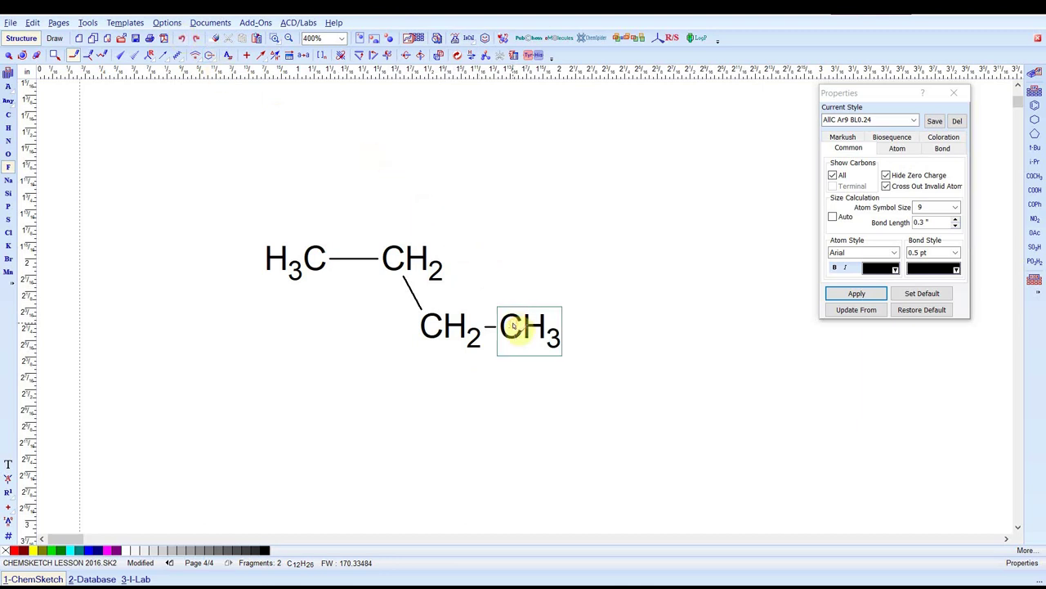
{"action": "left_click_drag", "start_coordinate": [512, 325], "coordinate": [512, 289]}
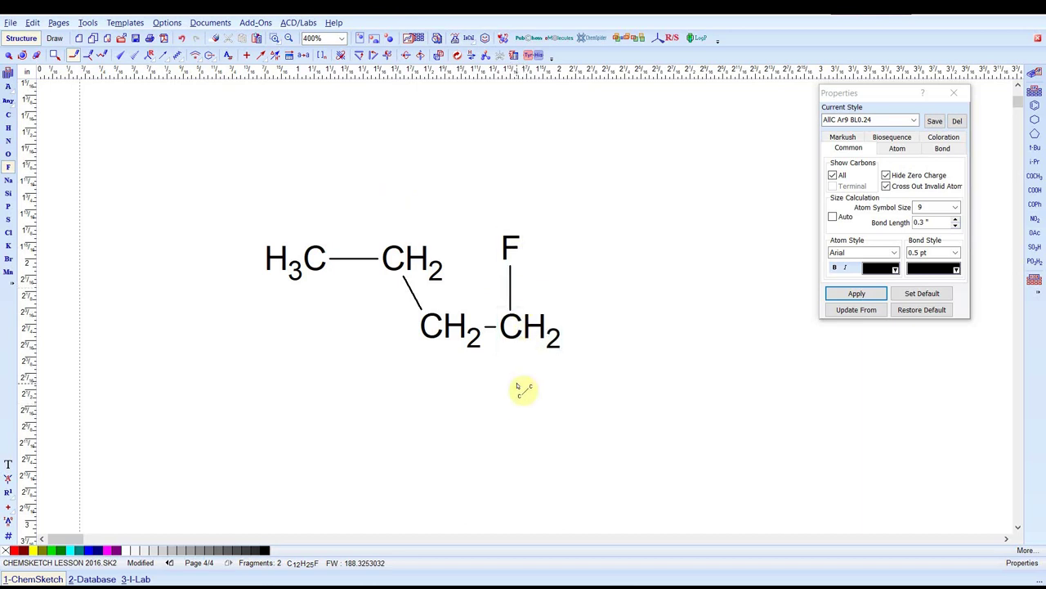
{"action": "left_click", "coordinate": [181, 39]}
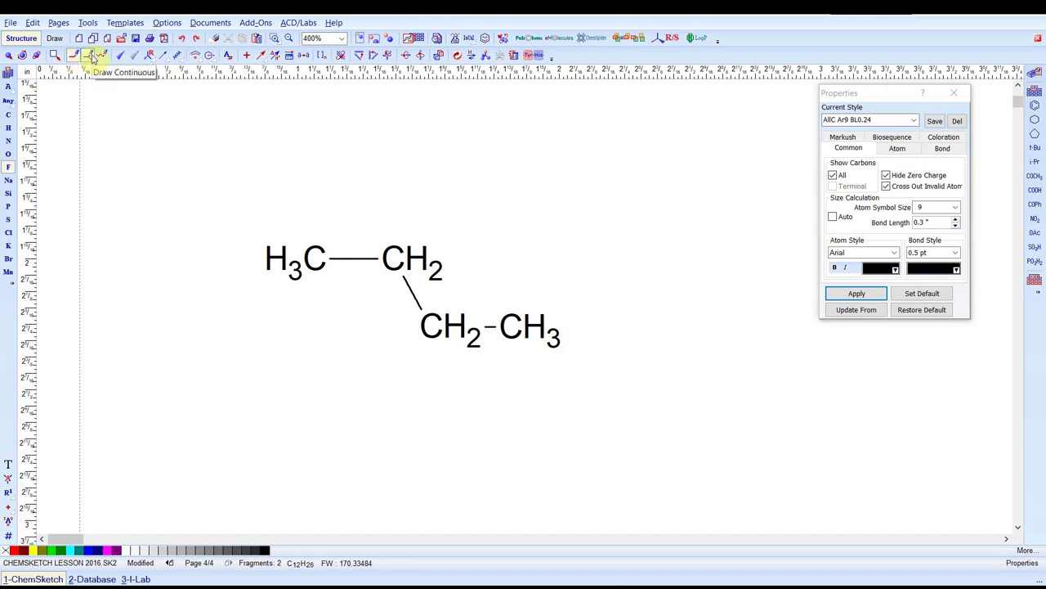
Attach fluorine straight below the terminal carbon, undoing an angled first attempt.
{"action": "left_click", "coordinate": [92, 56]}
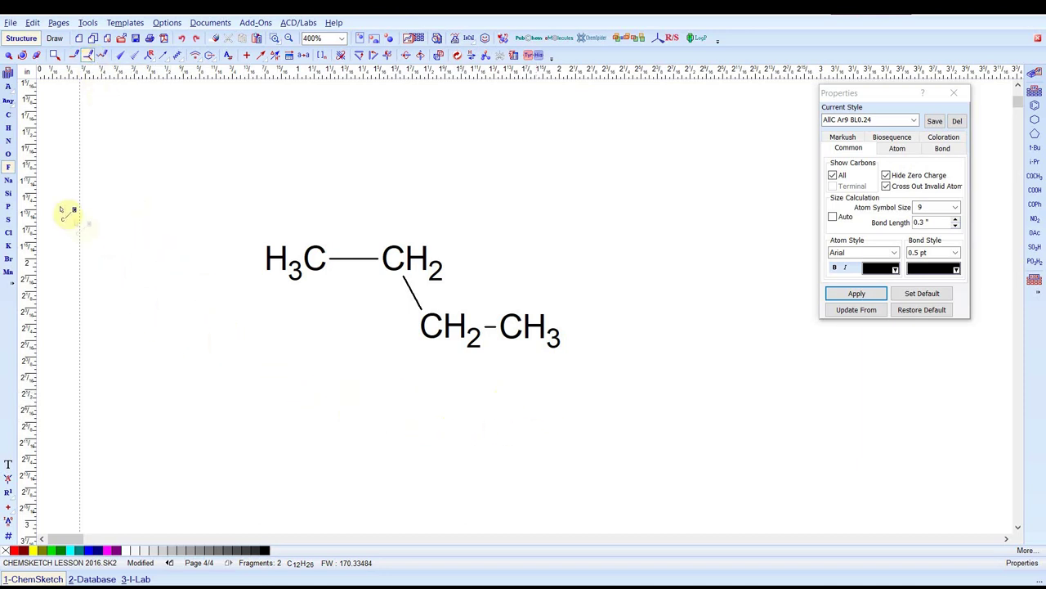
{"action": "mouse_move", "coordinate": [524, 330]}
{"action": "left_mouse_down"}
{"action": "mouse_move", "coordinate": [529, 415]}
{"action": "mouse_move", "coordinate": [532, 341]}
{"action": "left_mouse_up"}
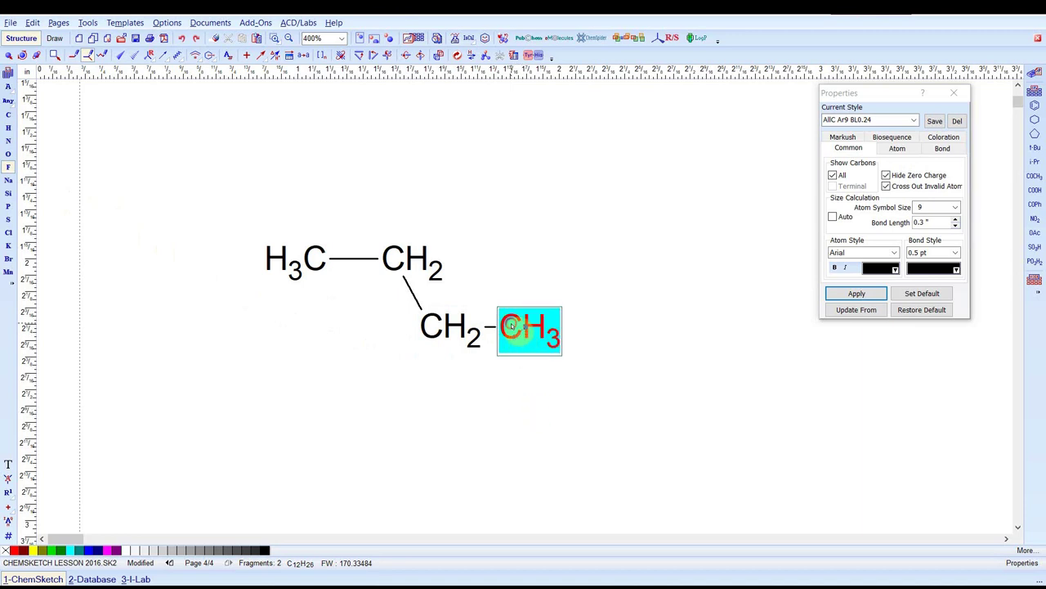
{"action": "left_click", "coordinate": [533, 340]}
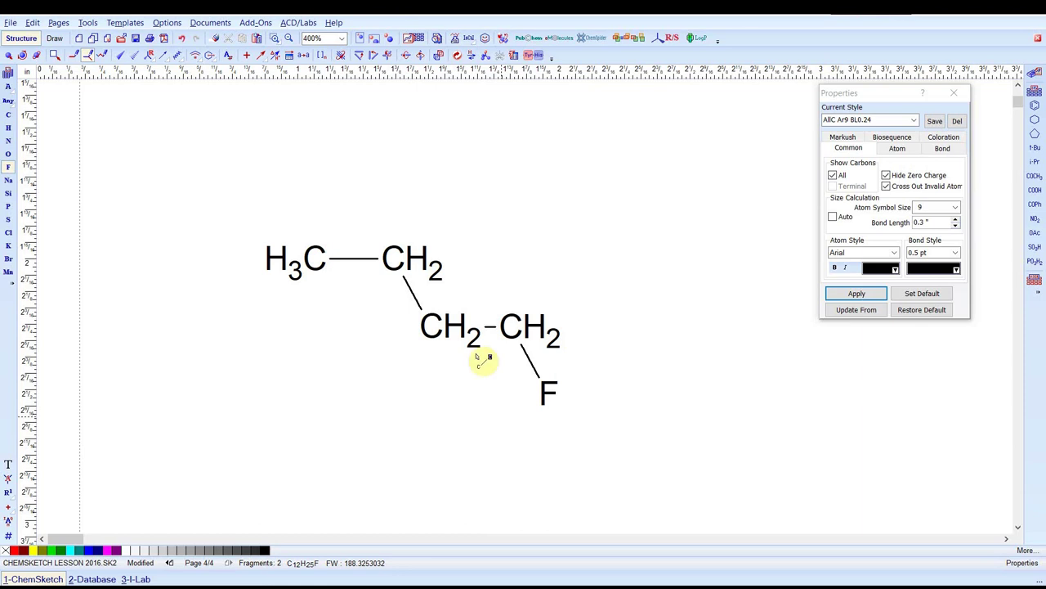
{"action": "left_click", "coordinate": [181, 40]}
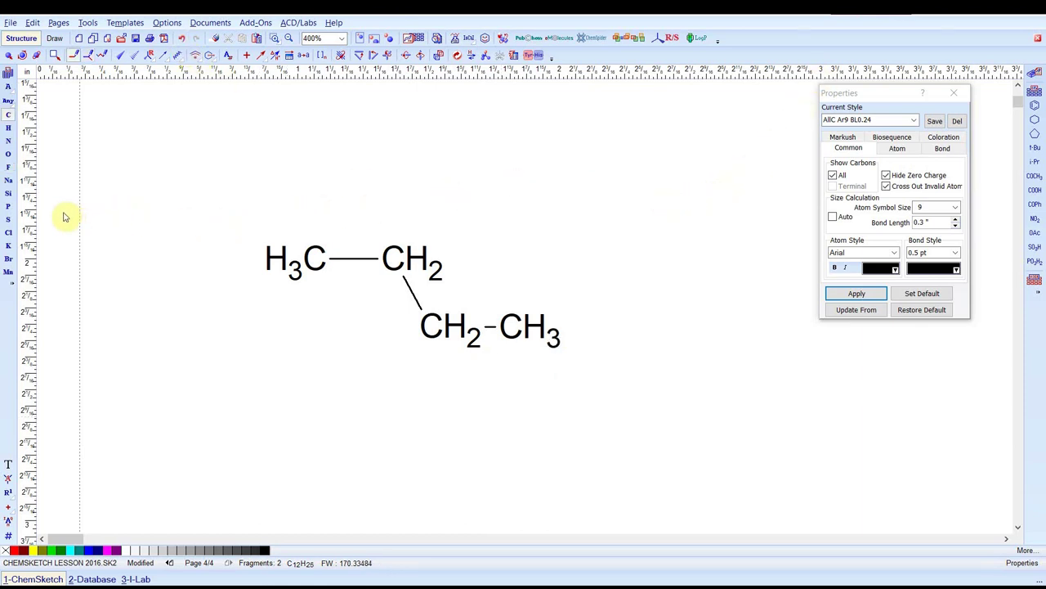
{"action": "left_click", "coordinate": [8, 166]}
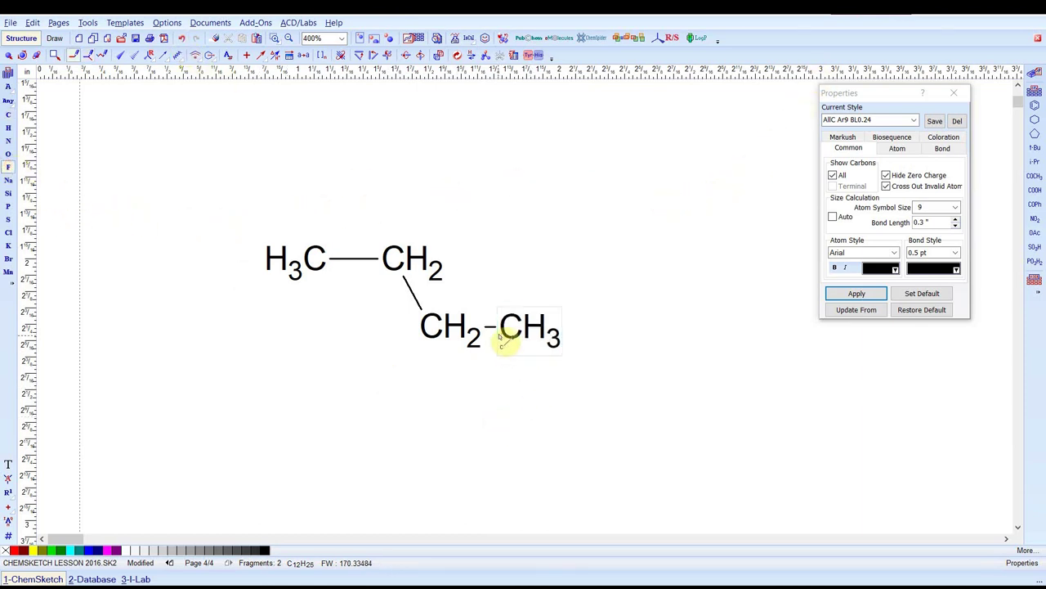
{"action": "left_click_drag", "start_coordinate": [511, 328], "coordinate": [510, 399]}
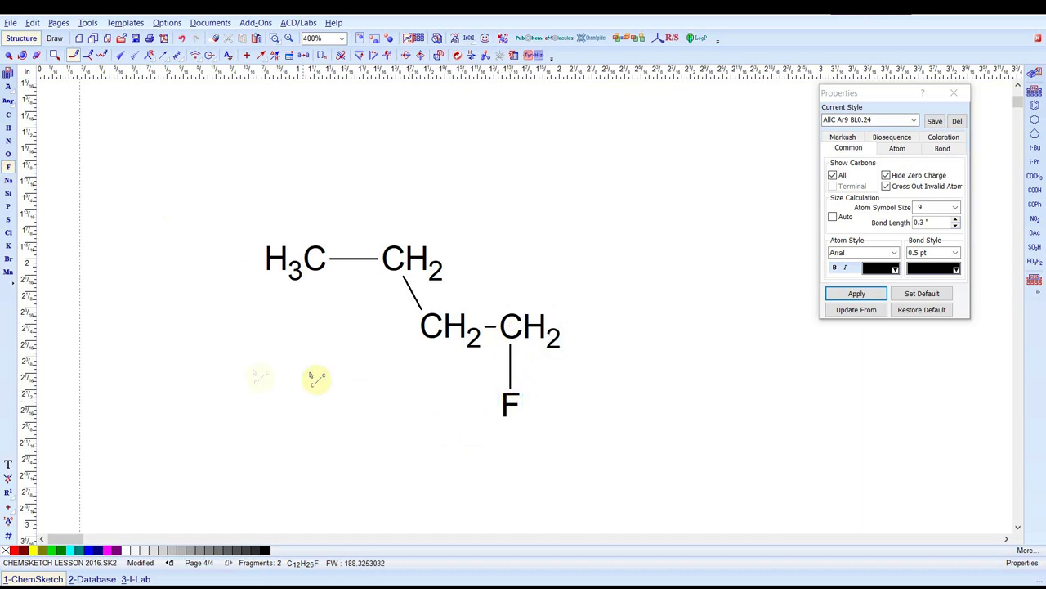
Move the fluorobutane up-left and rotate it to read F–CH2–CH2–CH2–CH3 left to right.
{"action": "left_click", "coordinate": [12, 60]}
{"action": "left_click_drag", "start_coordinate": [216, 172], "coordinate": [639, 507]}
{"action": "left_click_drag", "start_coordinate": [515, 343], "coordinate": [498, 314]}
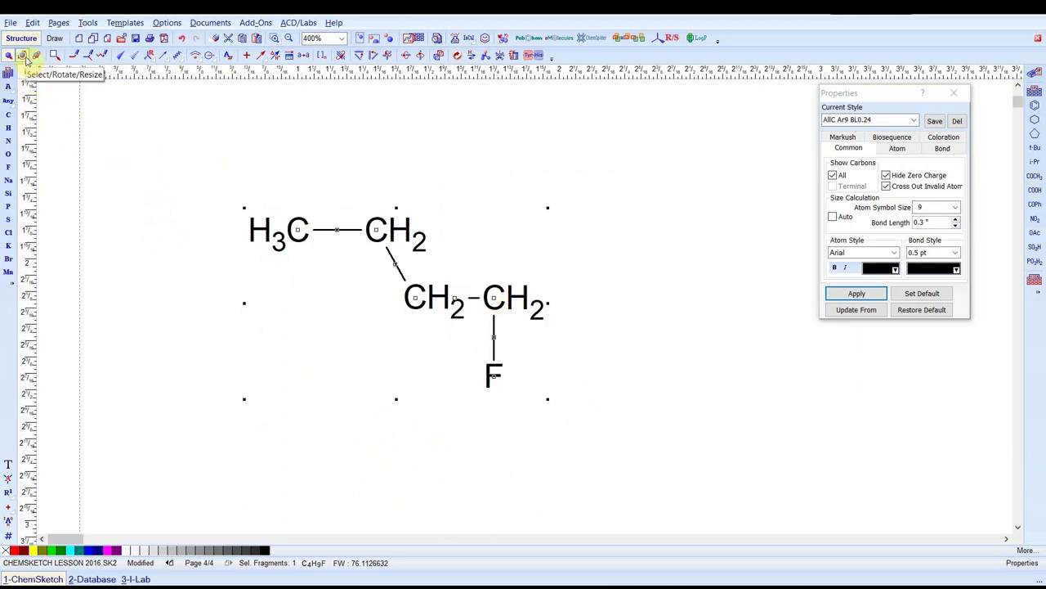
{"action": "left_click", "coordinate": [26, 59]}
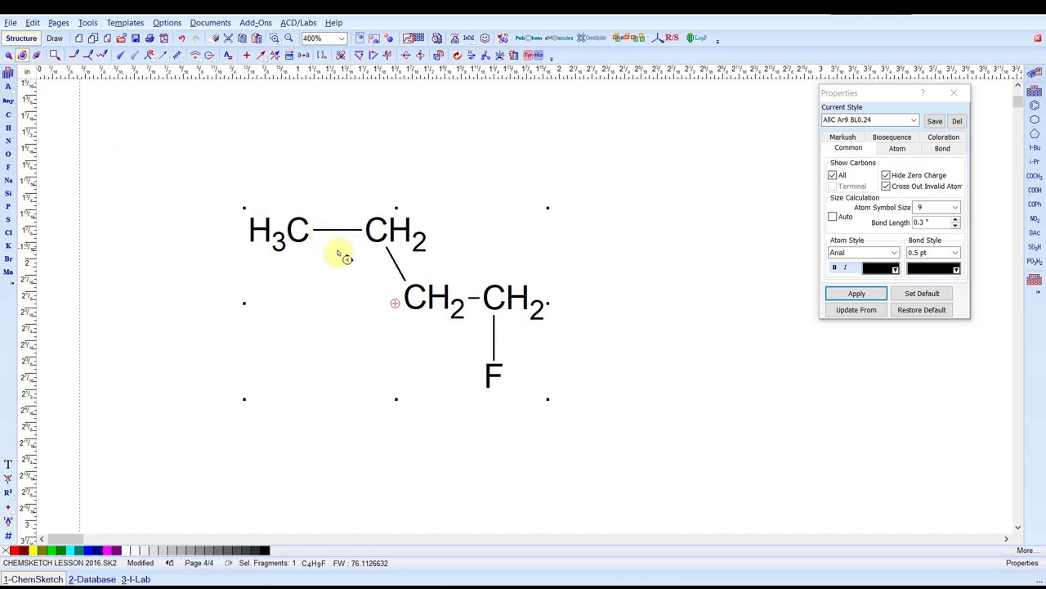
{"action": "left_click_drag", "start_coordinate": [215, 170], "coordinate": [399, 462]}
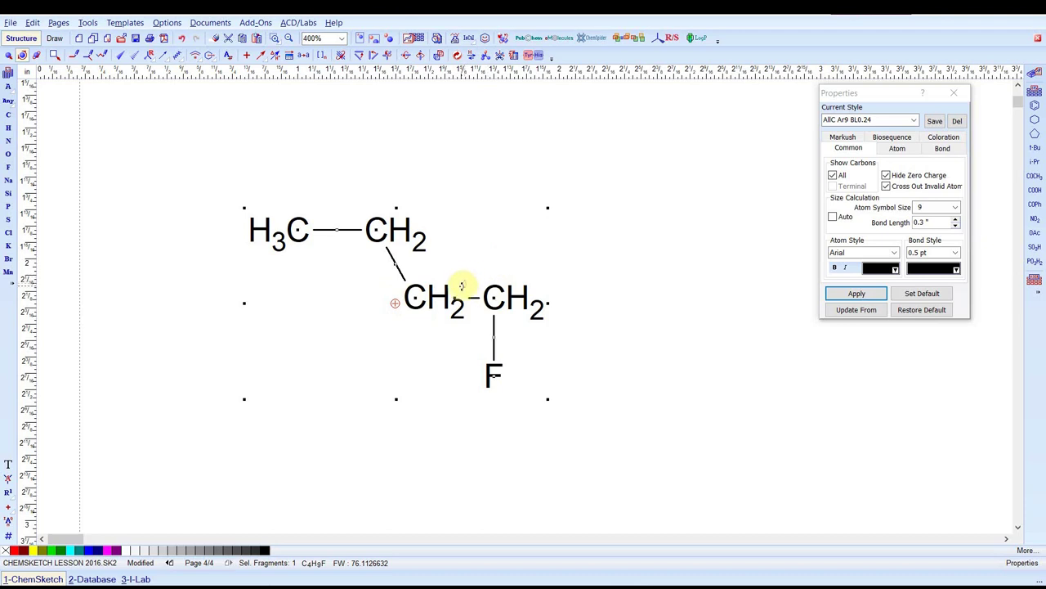
{"action": "left_click_drag", "start_coordinate": [461, 287], "coordinate": [362, 337]}
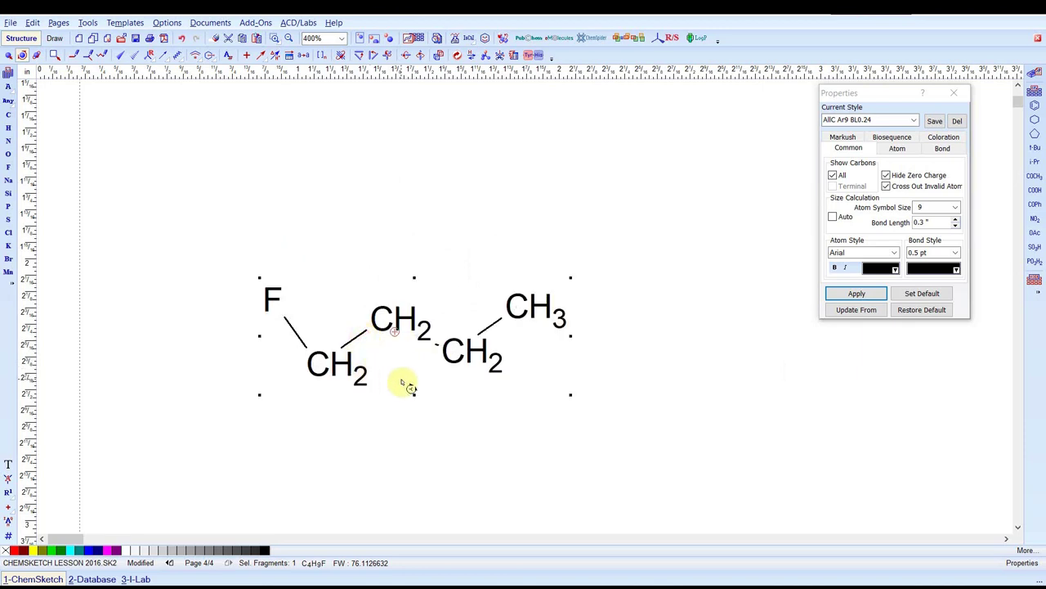
Turn the fluorobutane in 3D, run 3D Optimization, then delete the molecule.
{"action": "left_click", "coordinate": [36, 55]}
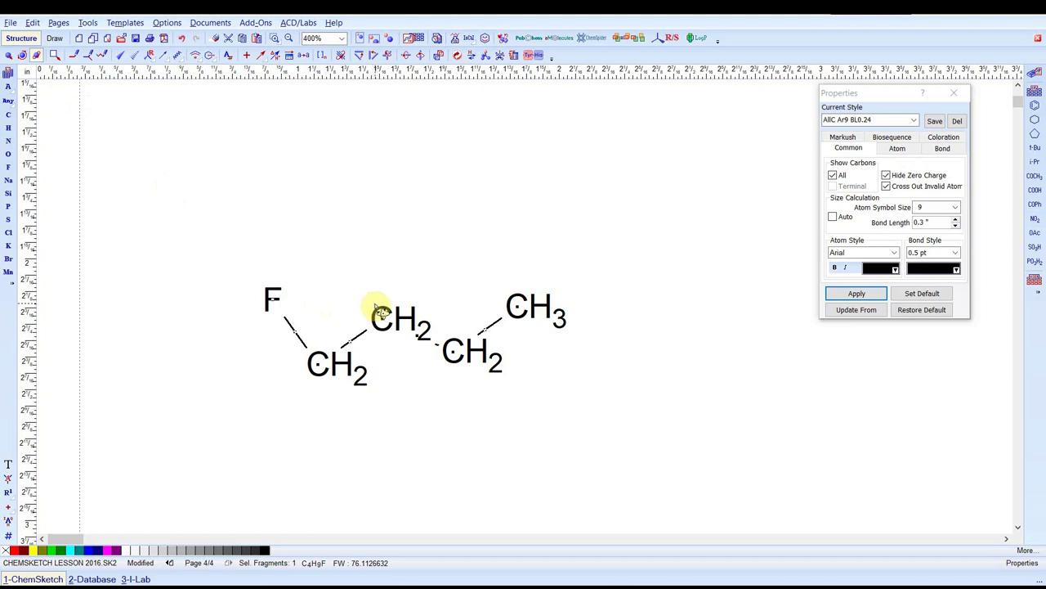
{"action": "left_click_drag", "start_coordinate": [390, 320], "coordinate": [271, 168]}
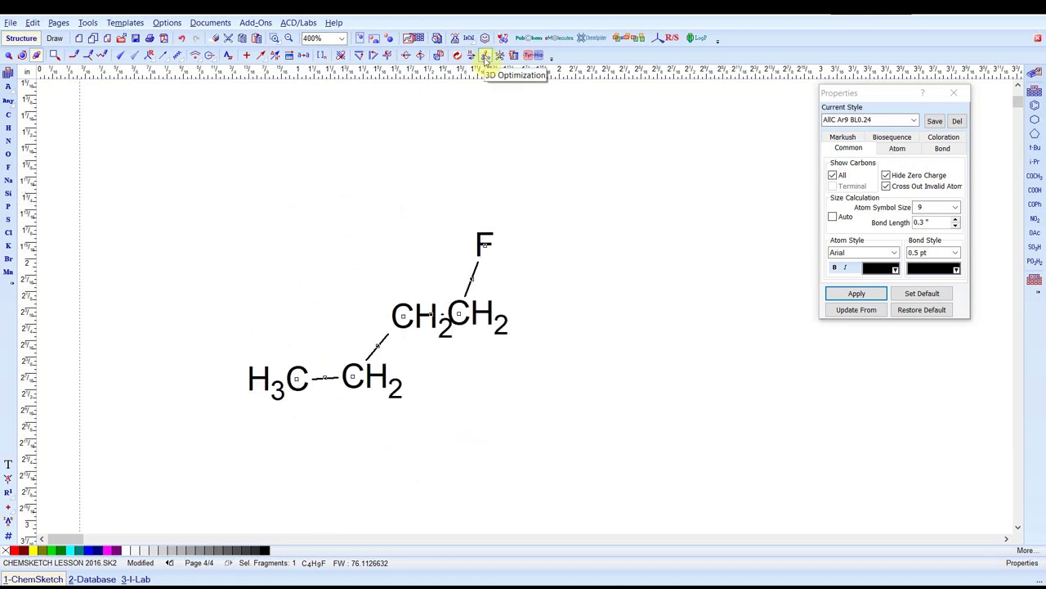
{"action": "left_click", "coordinate": [485, 57]}
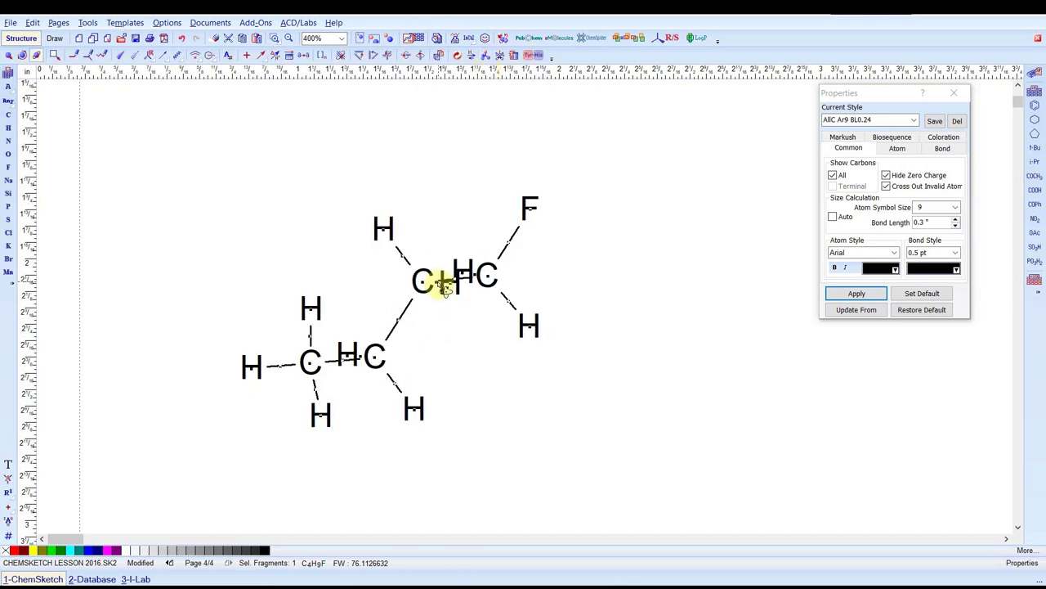
{"action": "left_click_drag", "start_coordinate": [441, 283], "coordinate": [744, 388]}
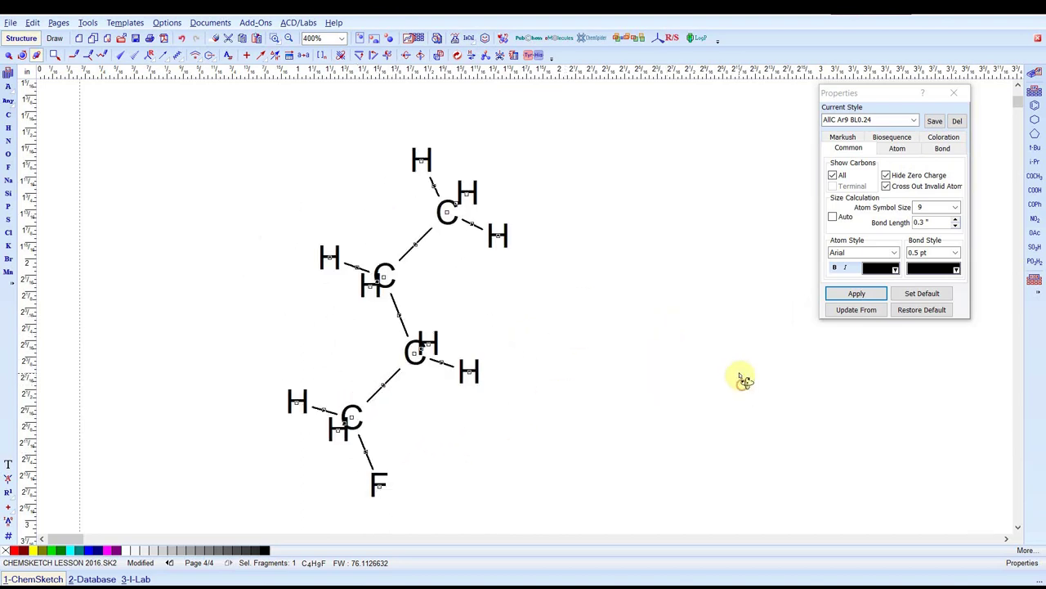
{"action": "key", "text": "Delete"}
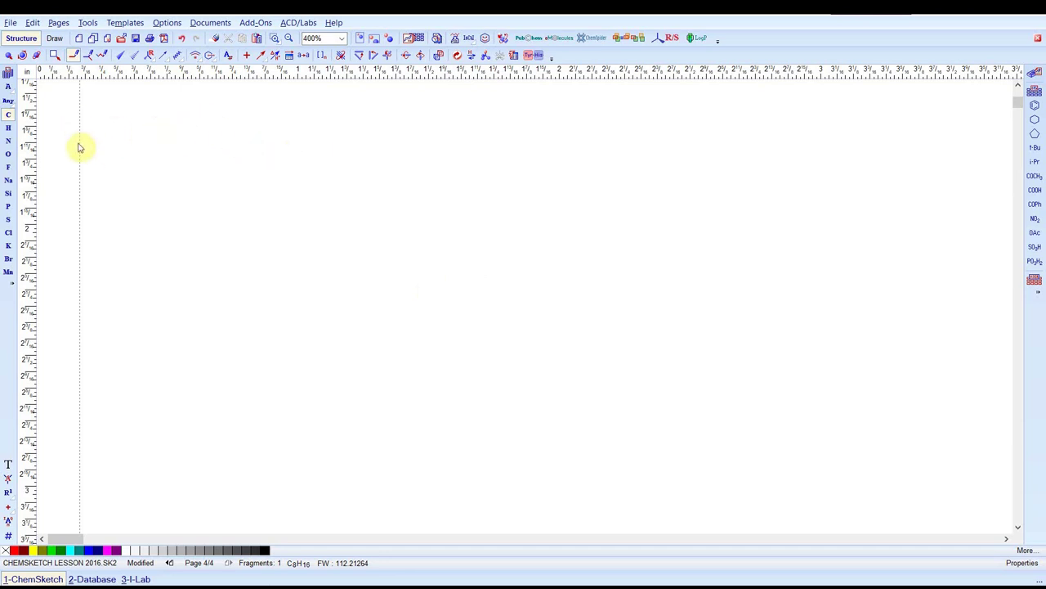
Open the Template Window, view the alfa-D-pyranose templates, then return to Amino Acids.
{"action": "left_click", "coordinate": [121, 25]}
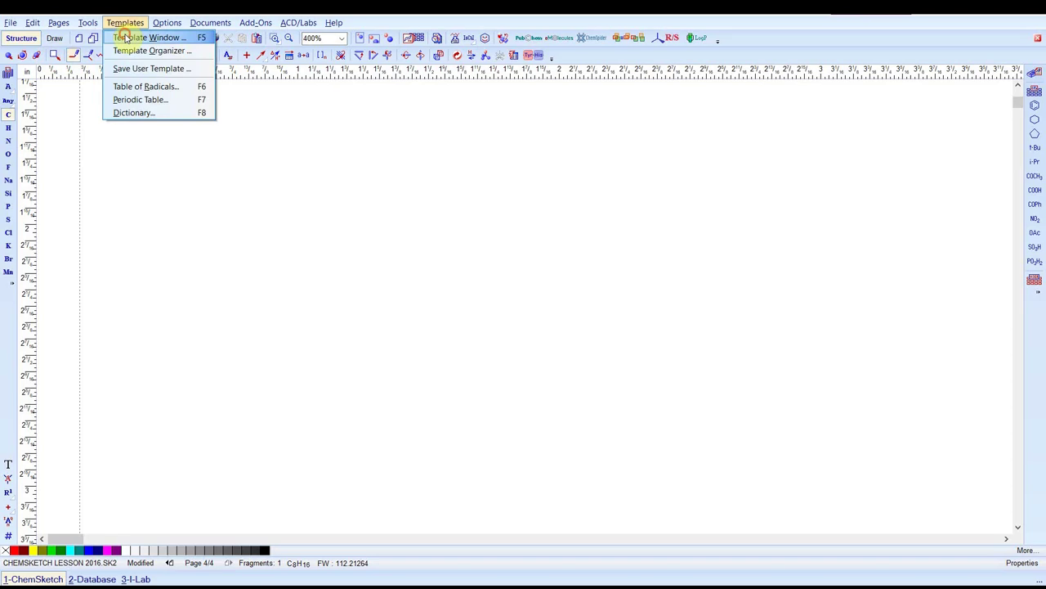
{"action": "left_click", "coordinate": [122, 37]}
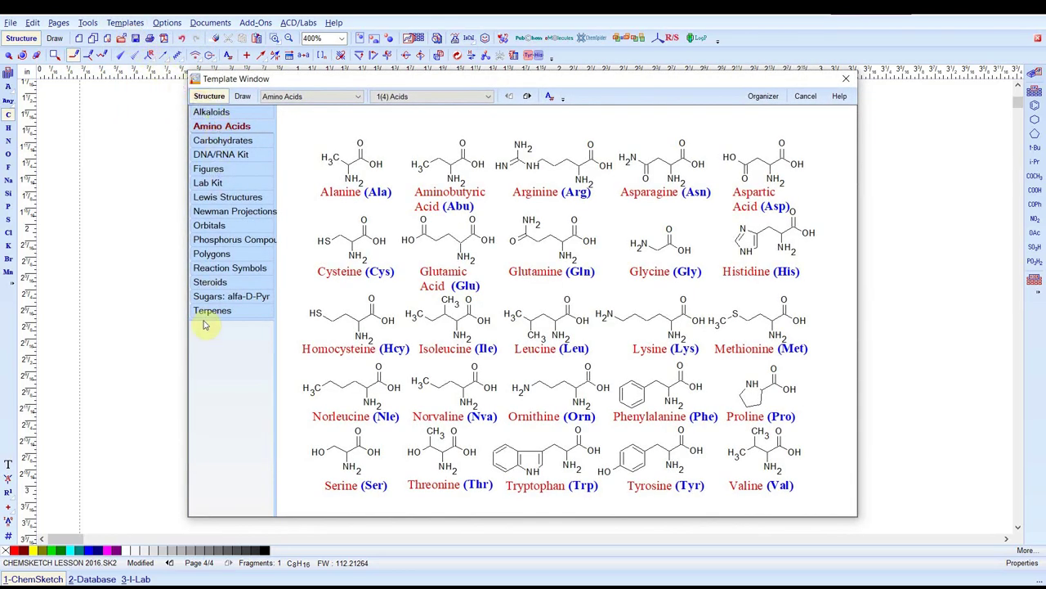
{"action": "left_click", "coordinate": [357, 98]}
{"action": "left_click_drag", "start_coordinate": [357, 122], "coordinate": [354, 159]}
{"action": "left_click", "coordinate": [321, 134]}
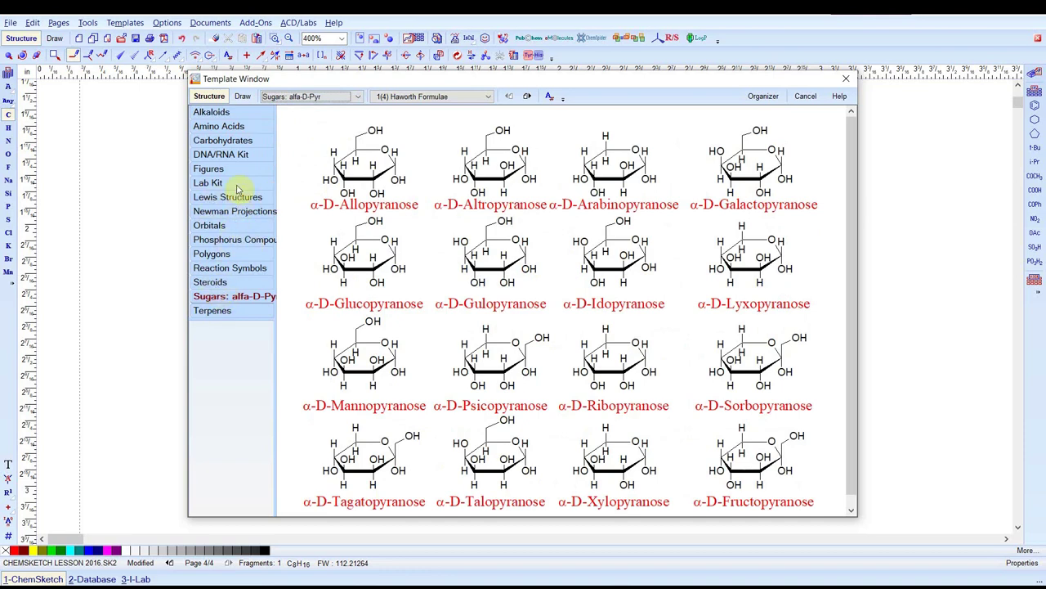
{"action": "left_click", "coordinate": [238, 127]}
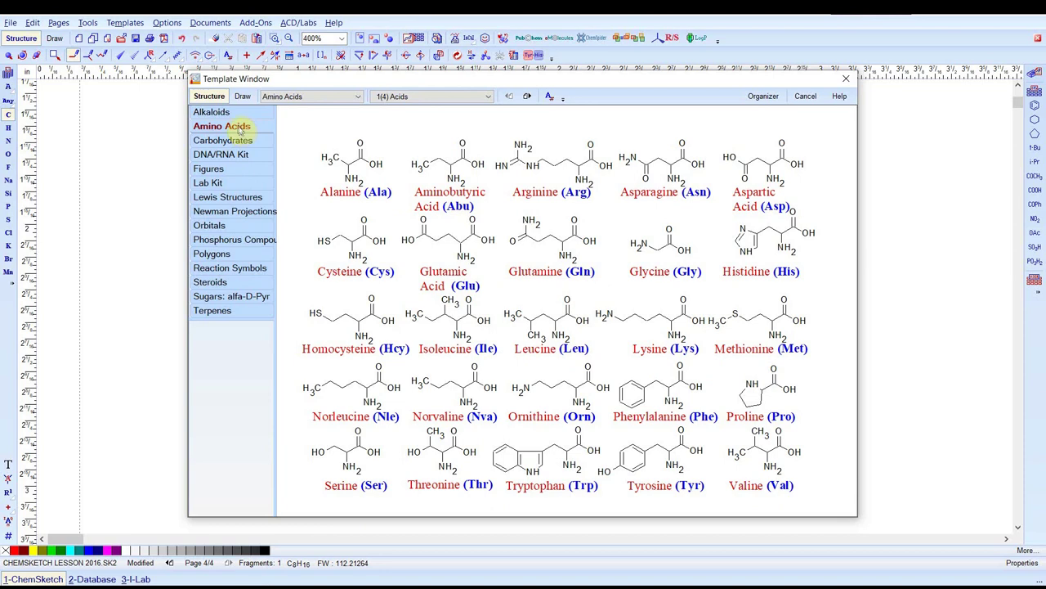
Page through the Amino Acids sets to L-Radicals and back to the Acids page.
{"action": "left_click", "coordinate": [529, 98]}
{"action": "left_click", "coordinate": [529, 98]}
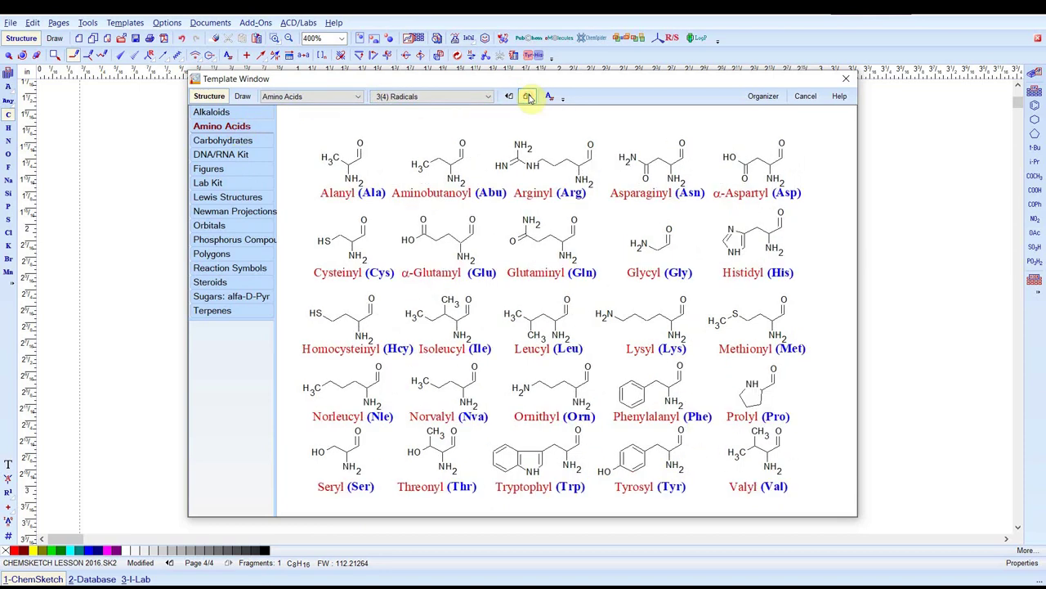
{"action": "left_click", "coordinate": [528, 97]}
{"action": "left_click", "coordinate": [510, 98]}
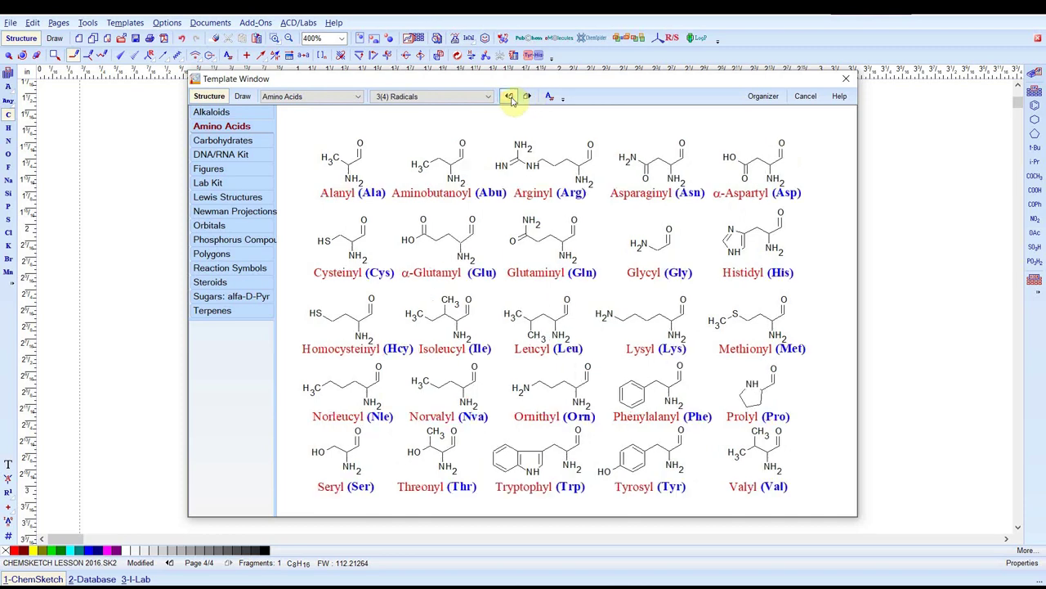
{"action": "left_click", "coordinate": [511, 97]}
{"action": "left_click", "coordinate": [510, 97]}
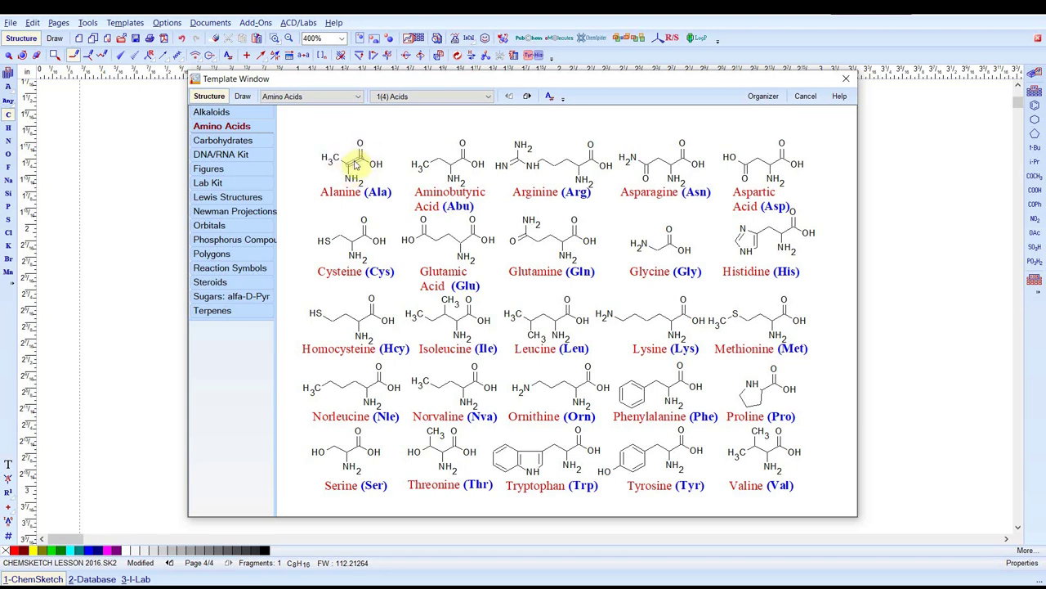
Pick the Alanine template, flip its preview and back, and place it on page 4.
{"action": "left_click", "coordinate": [355, 167]}
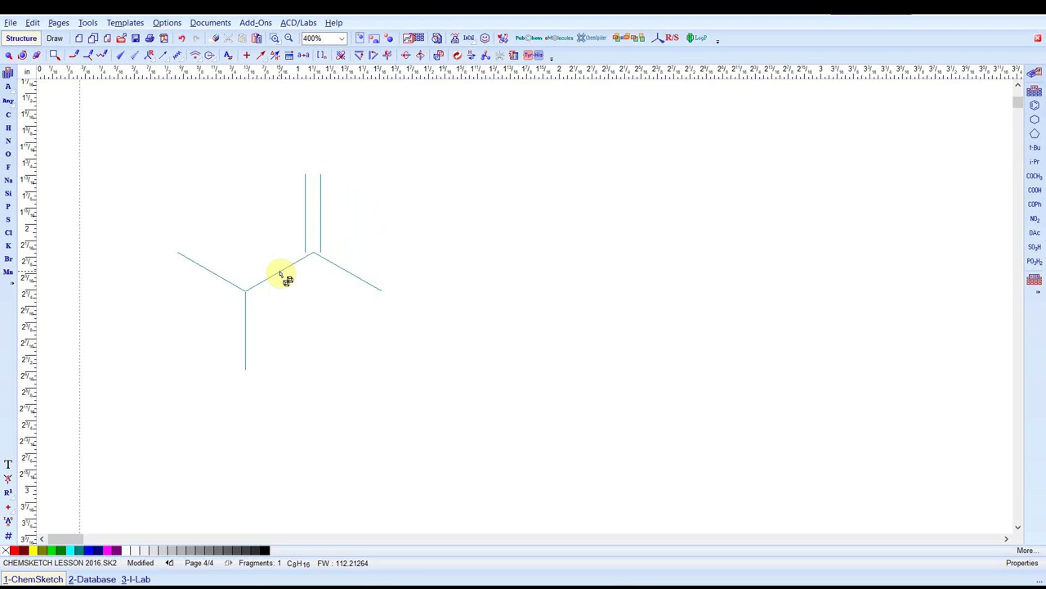
{"action": "key", "text": "ctrl+shift+l"}
{"action": "key", "text": "ctrl+shift+t"}
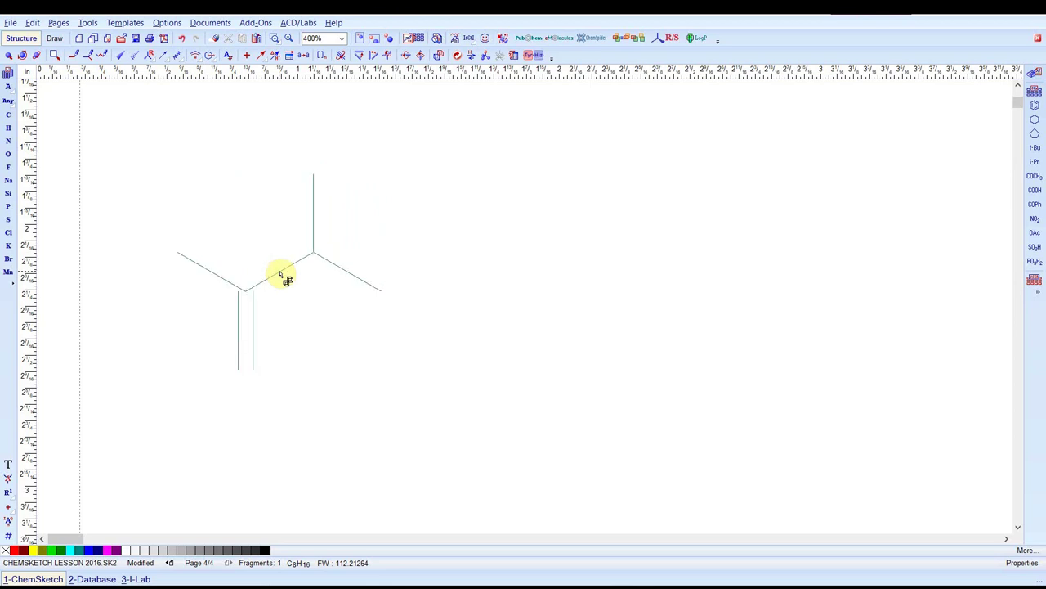
{"action": "key", "text": "ctrl+shift+l"}
{"action": "key", "text": "ctrl+shift+t"}
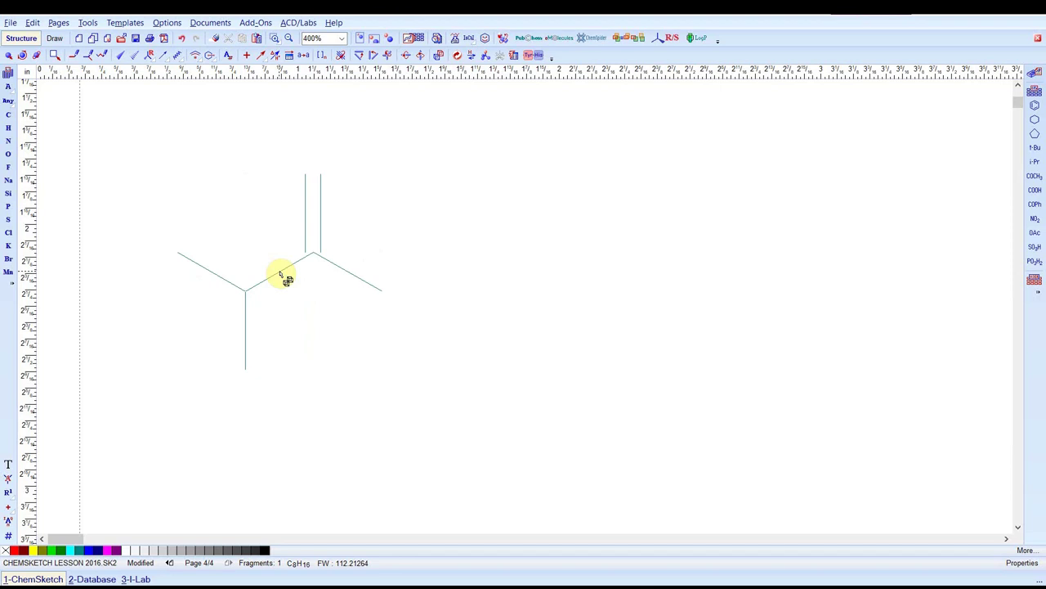
{"action": "left_click", "coordinate": [280, 276]}
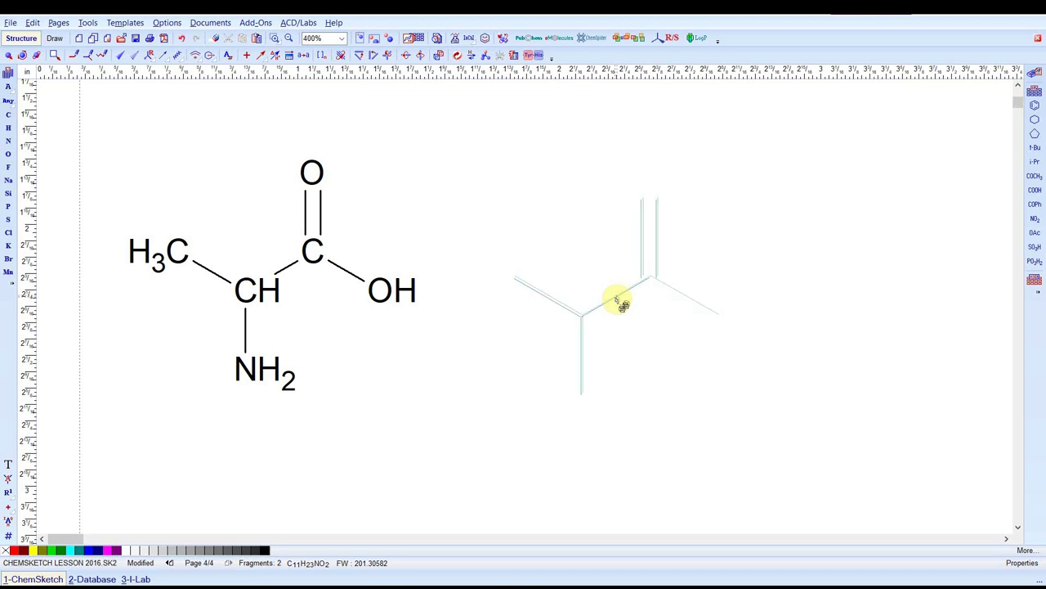
Try attaching another template at the alanine's OH, undo it, and stop placing templates.
{"action": "left_click_drag", "start_coordinate": [618, 300], "coordinate": [489, 326]}
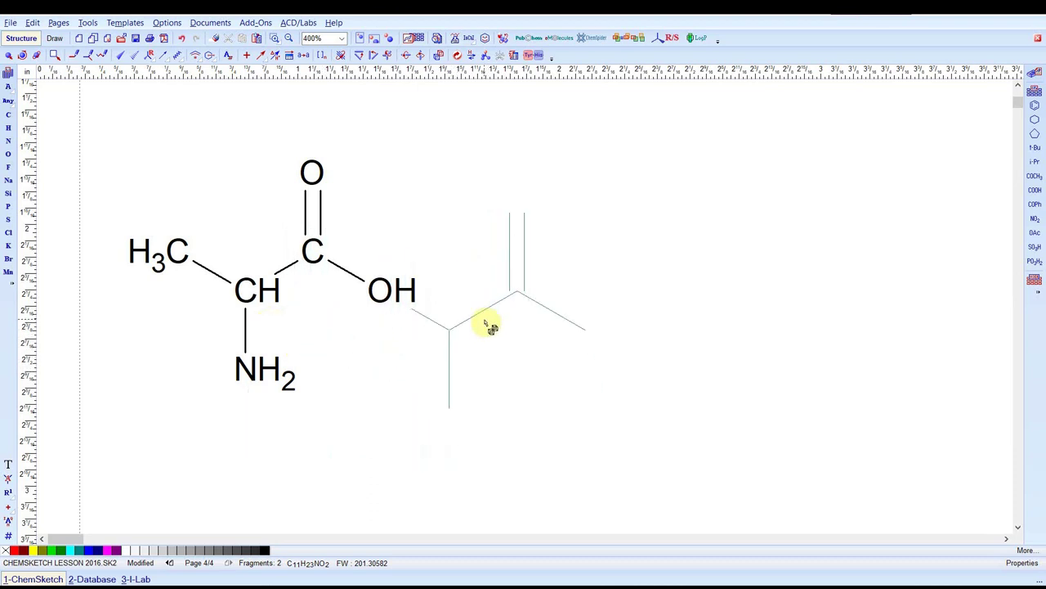
{"action": "left_click", "coordinate": [487, 327]}
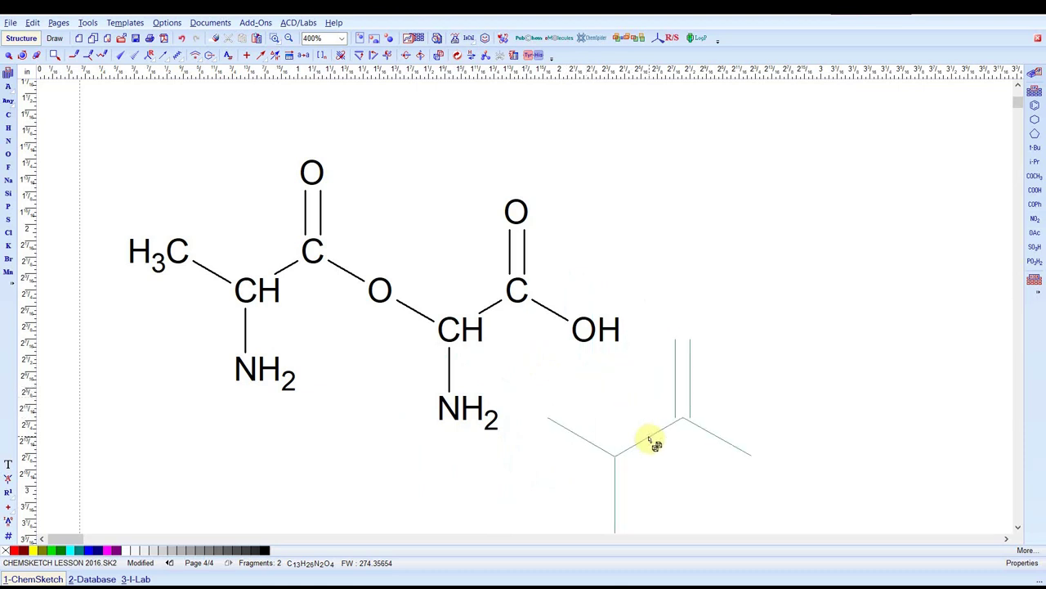
{"action": "key", "text": "ctrl+z"}
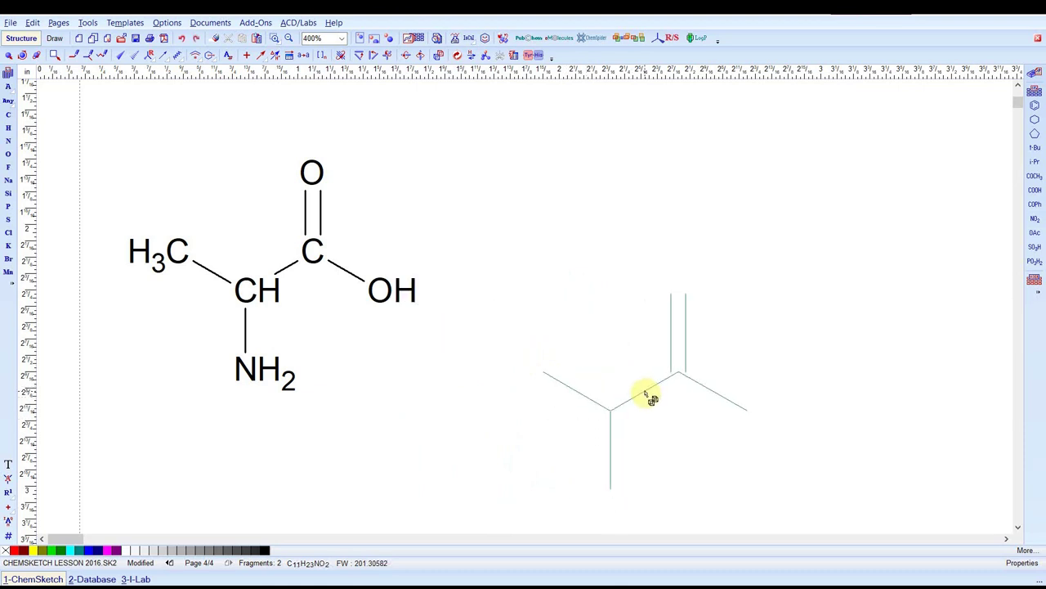
{"action": "right_click", "coordinate": [650, 397]}
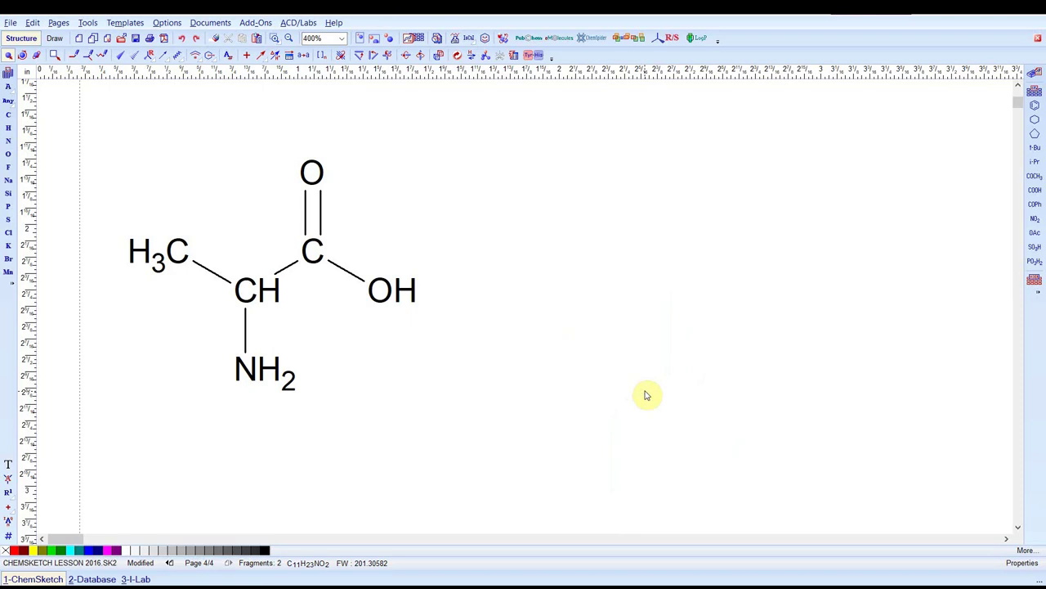
Attach a second Alanine template at the alanine's OH oxygen to form an ester link.
{"action": "left_click", "coordinate": [131, 24]}
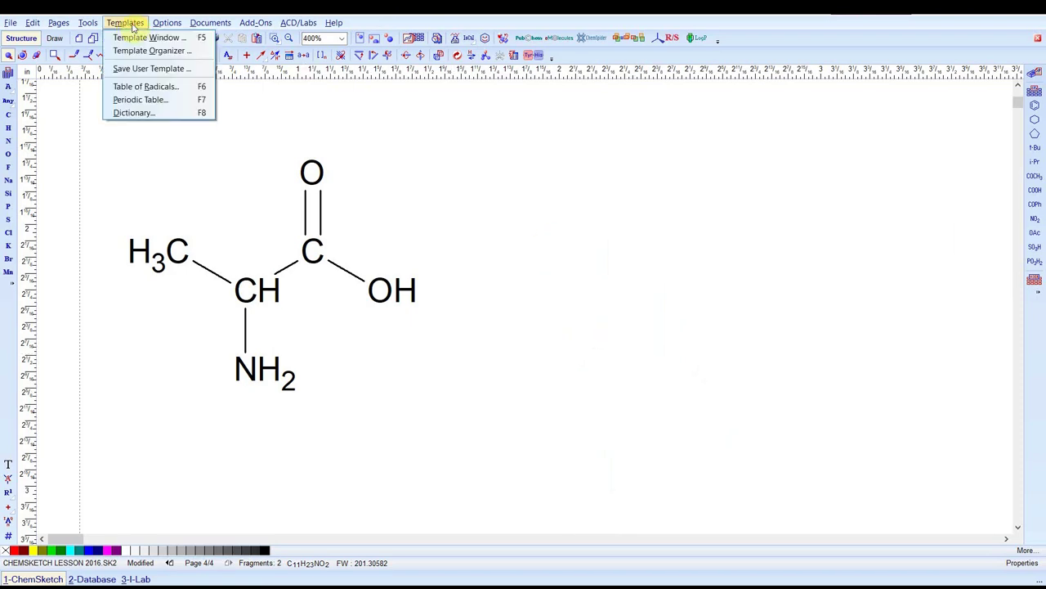
{"action": "left_click", "coordinate": [140, 38]}
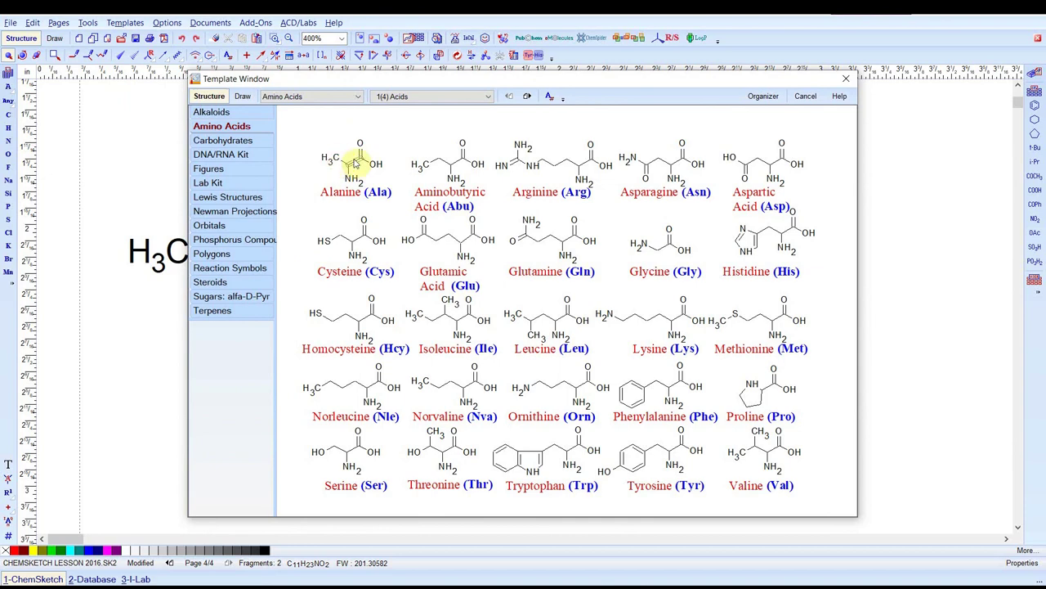
{"action": "left_click", "coordinate": [338, 161]}
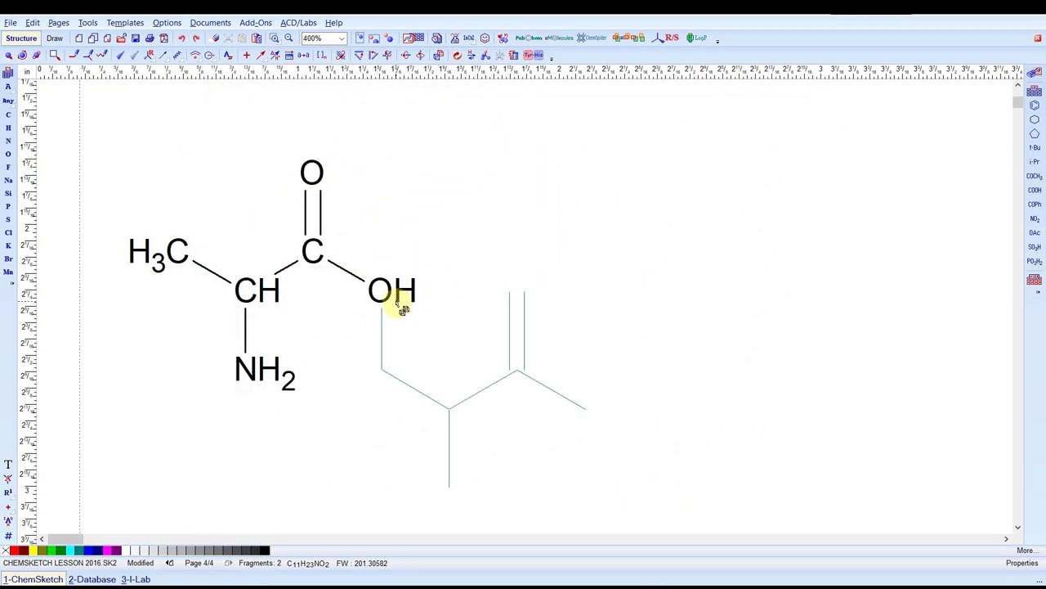
{"action": "left_click", "coordinate": [403, 309]}
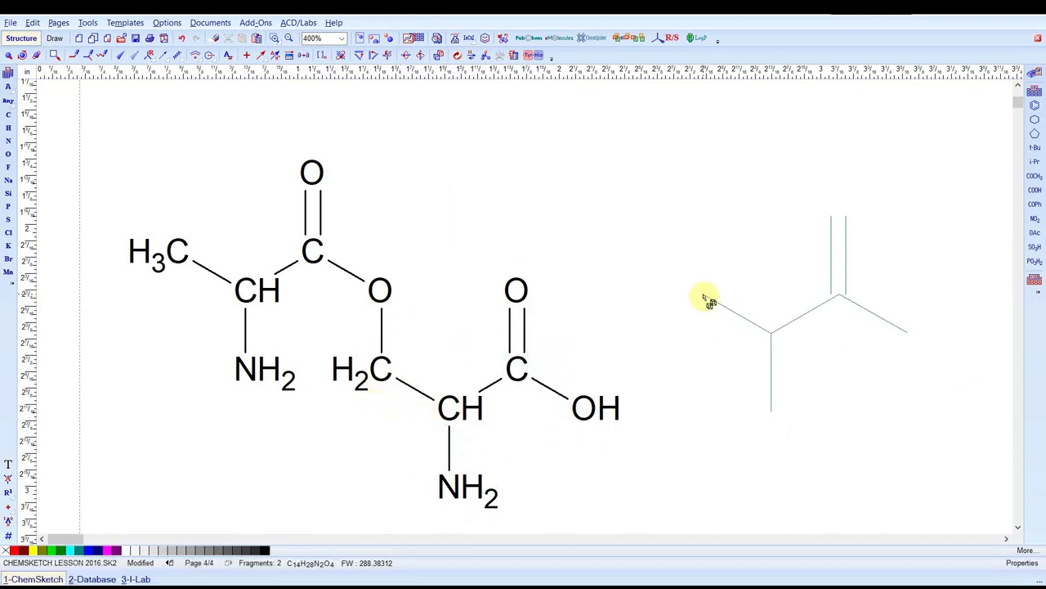
{"action": "key", "text": "ctrl+z"}
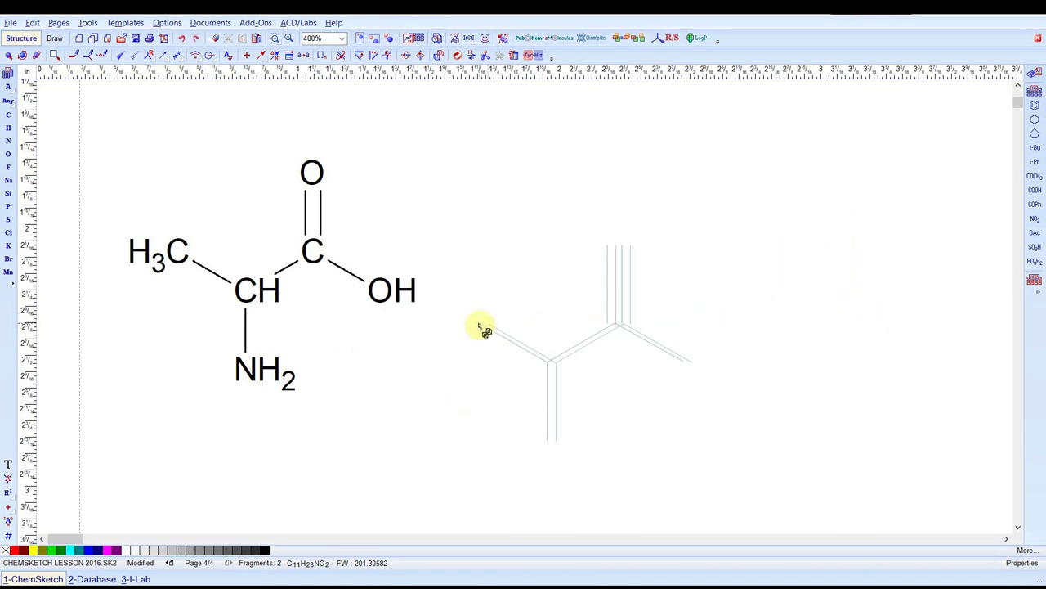
{"action": "left_click", "coordinate": [398, 301]}
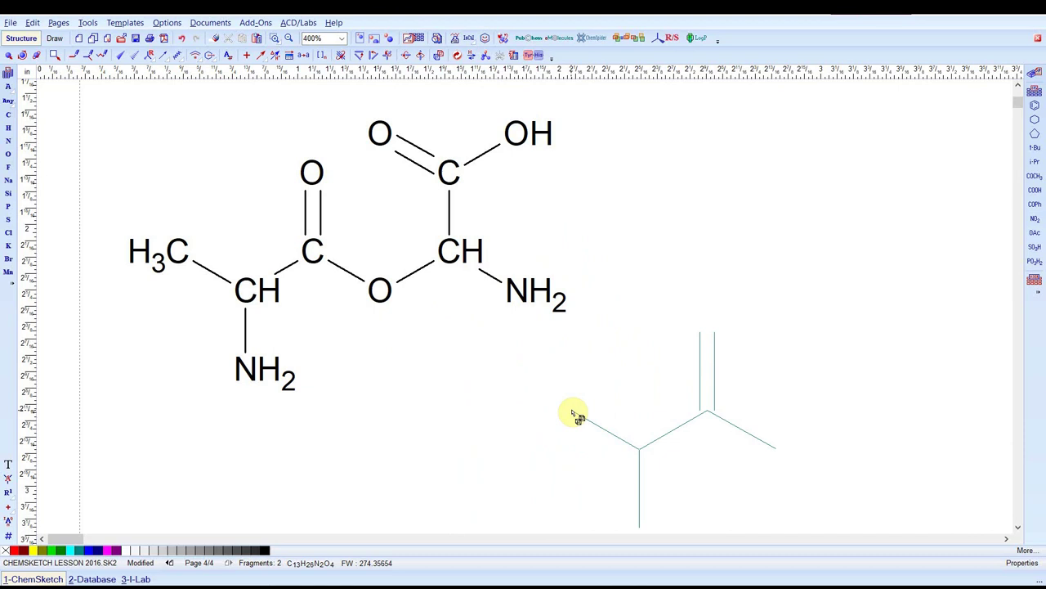
{"action": "key", "text": "Escape"}
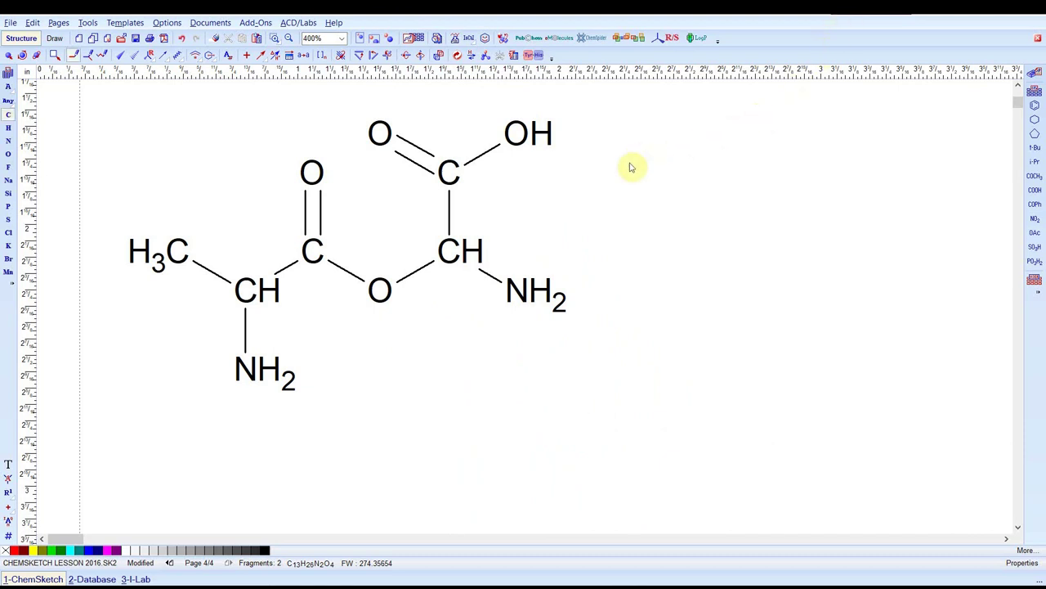
Delete the ester-linked amino acid structure from page 4 and return to Structure mode.
{"action": "left_click", "coordinate": [56, 38]}
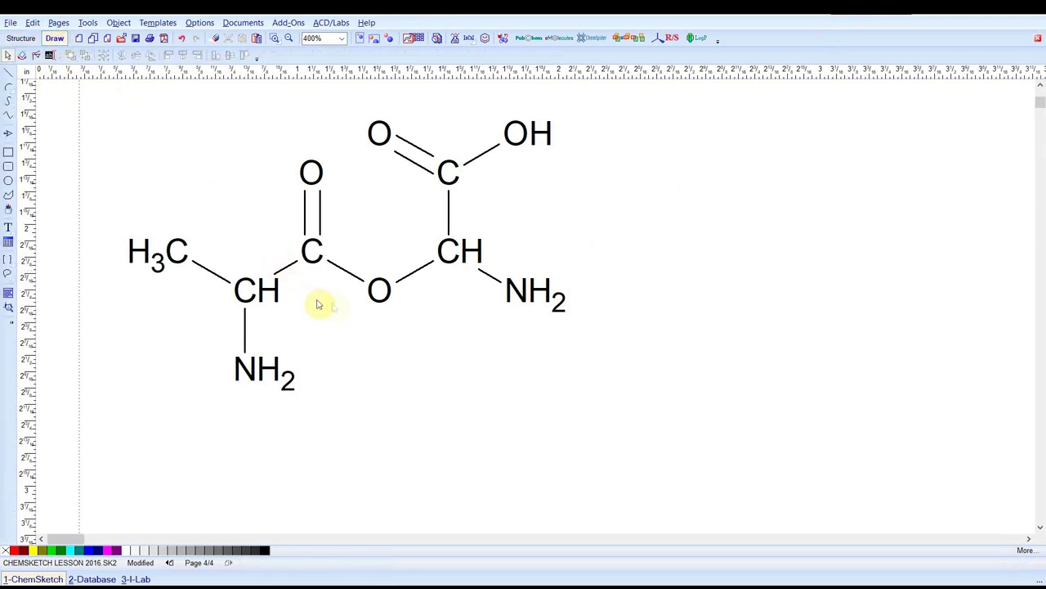
{"action": "left_click", "coordinate": [379, 293]}
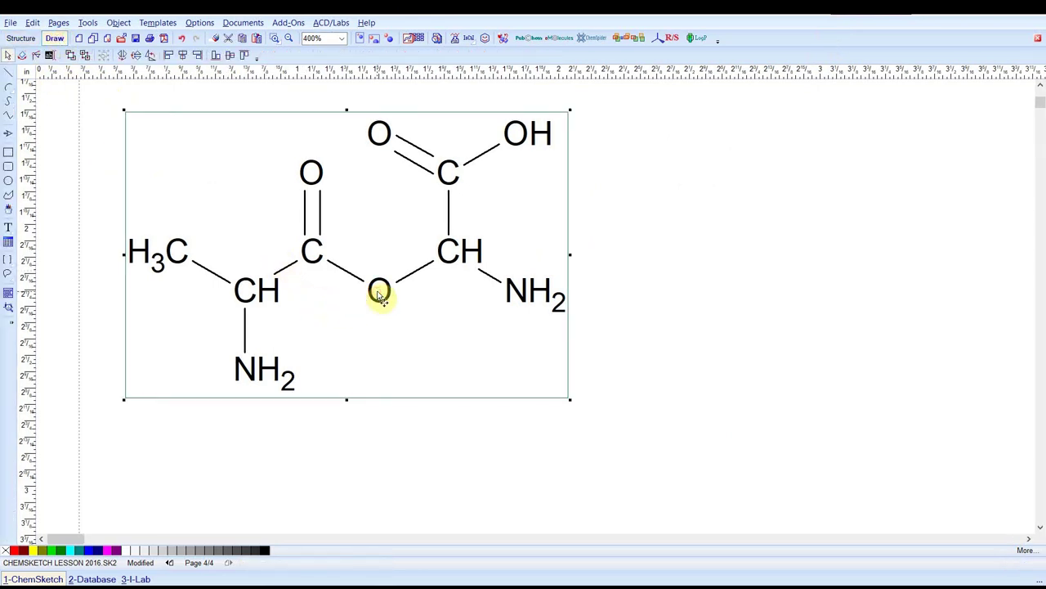
{"action": "key", "text": "Delete"}
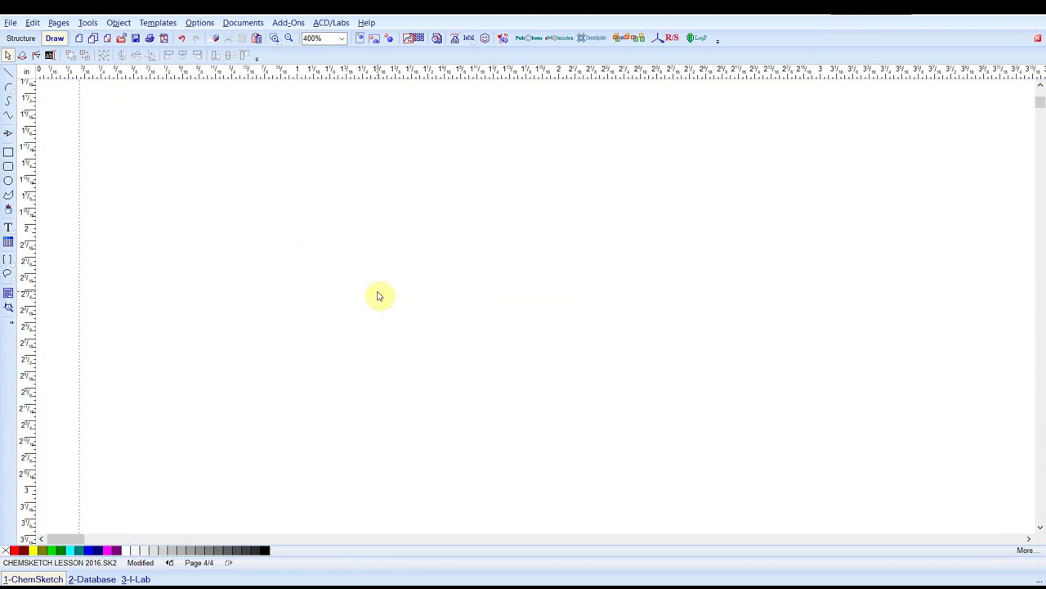
{"action": "key", "text": "F10"}
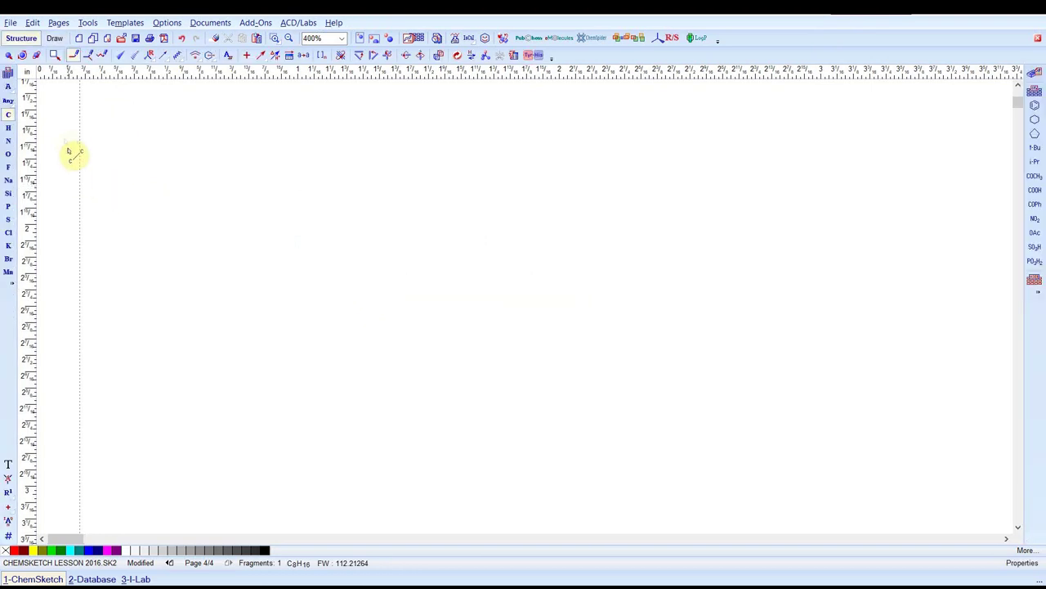
{"action": "left_click", "coordinate": [9, 116]}
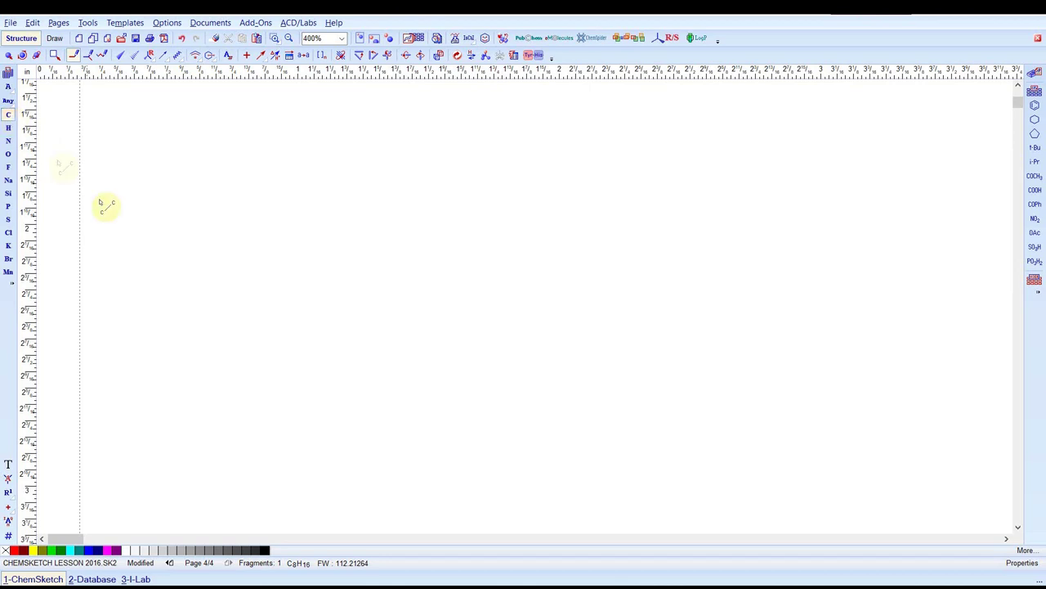
{"action": "left_click", "coordinate": [288, 293]}
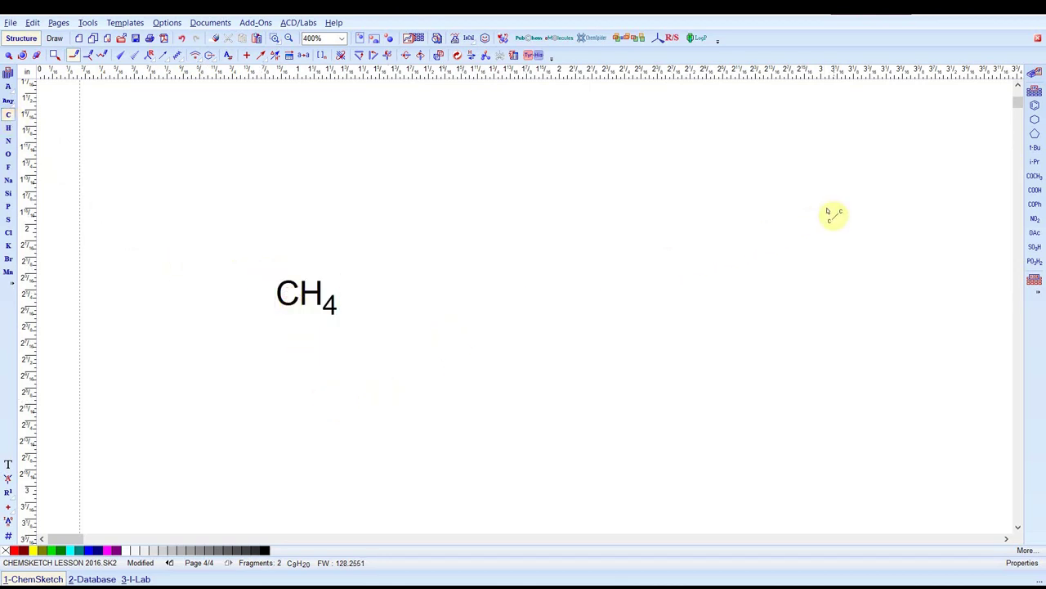
{"action": "left_click", "coordinate": [1036, 120]}
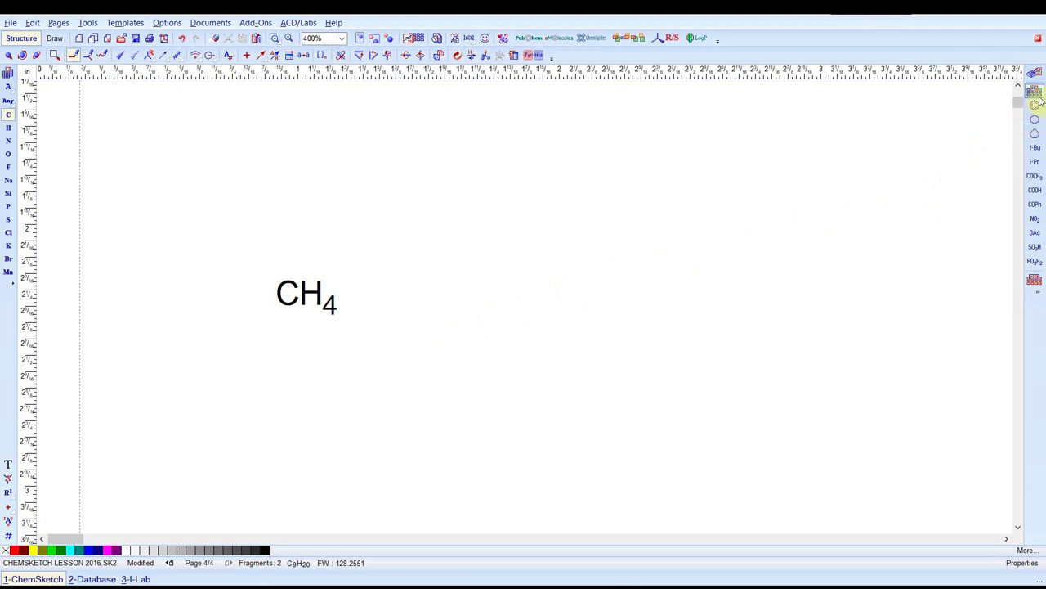
{"action": "left_click", "coordinate": [1035, 94]}
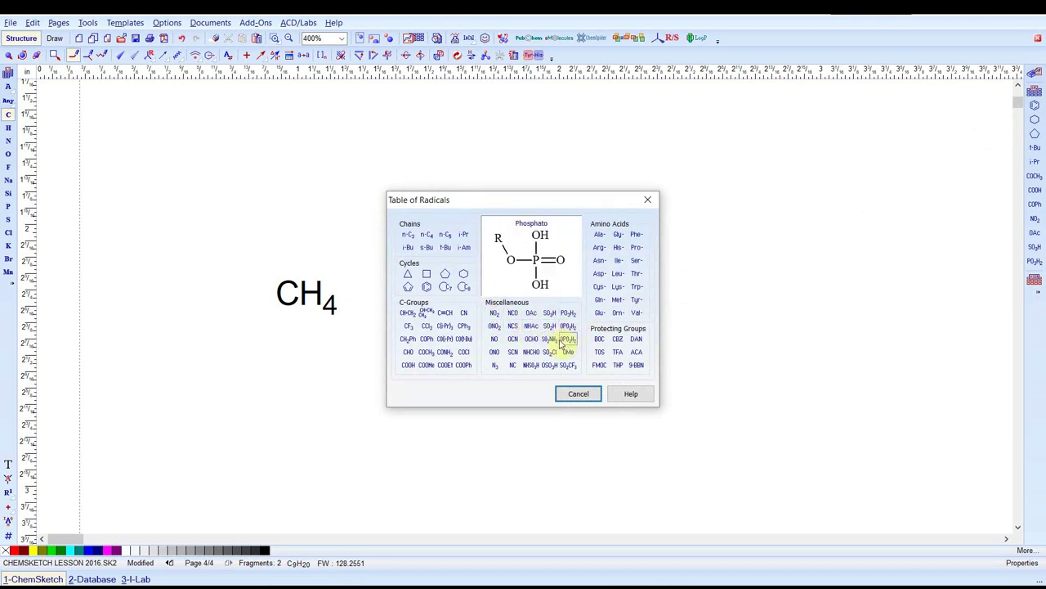
{"action": "left_click", "coordinate": [496, 315]}
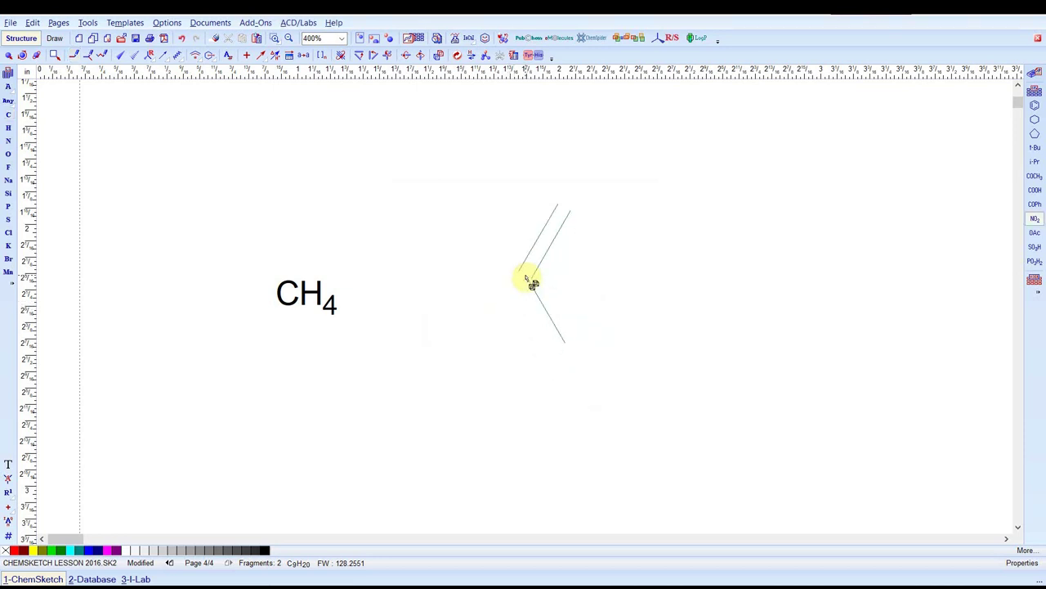
{"action": "left_click", "coordinate": [339, 297]}
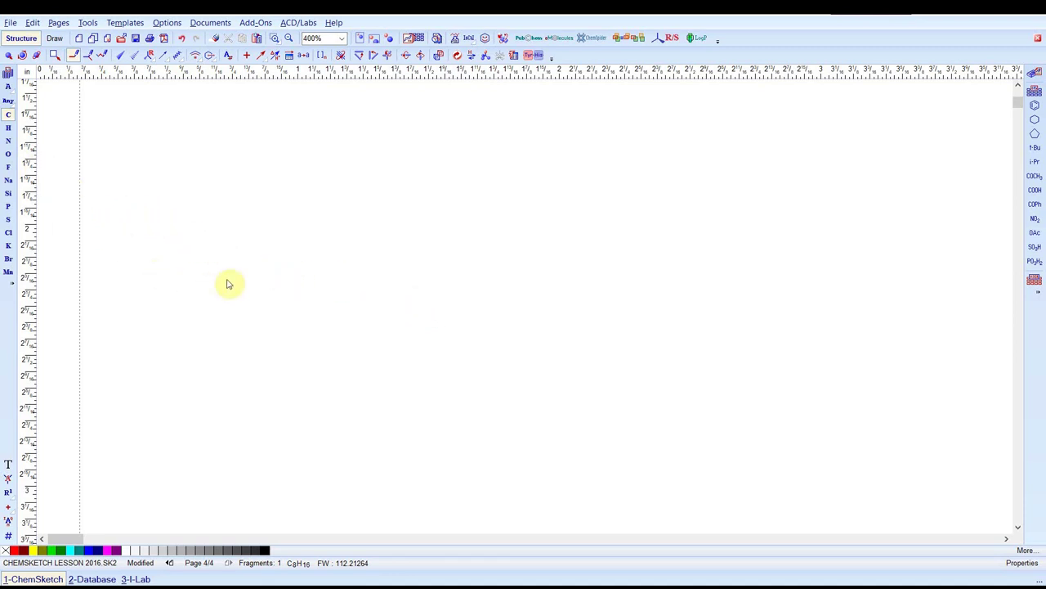
Draw a four-carbon chain with the carbon tool.
{"action": "left_click", "coordinate": [221, 270]}
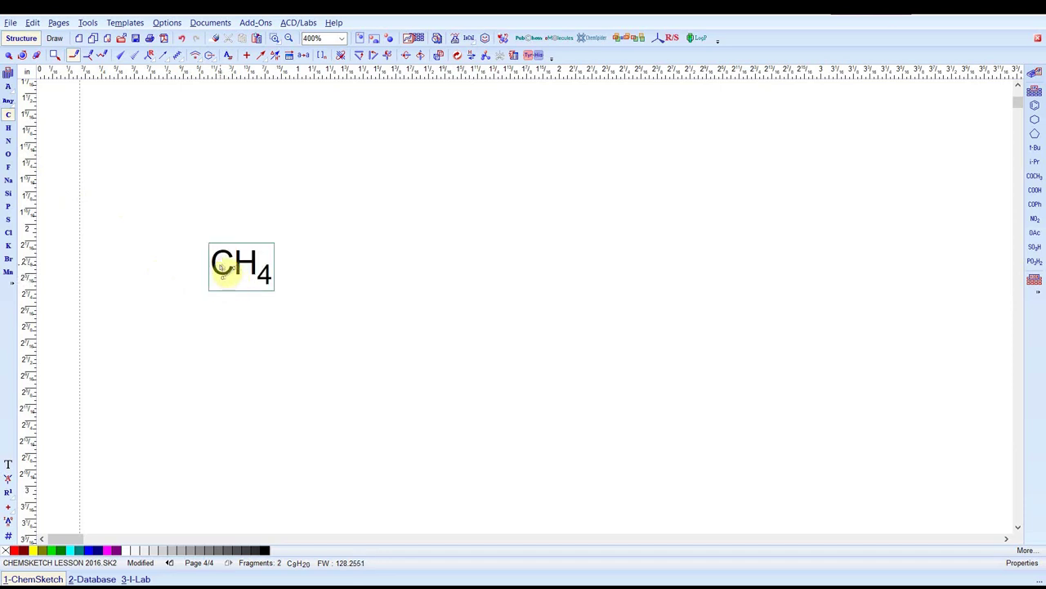
{"action": "left_click_drag", "start_coordinate": [224, 264], "coordinate": [285, 265]}
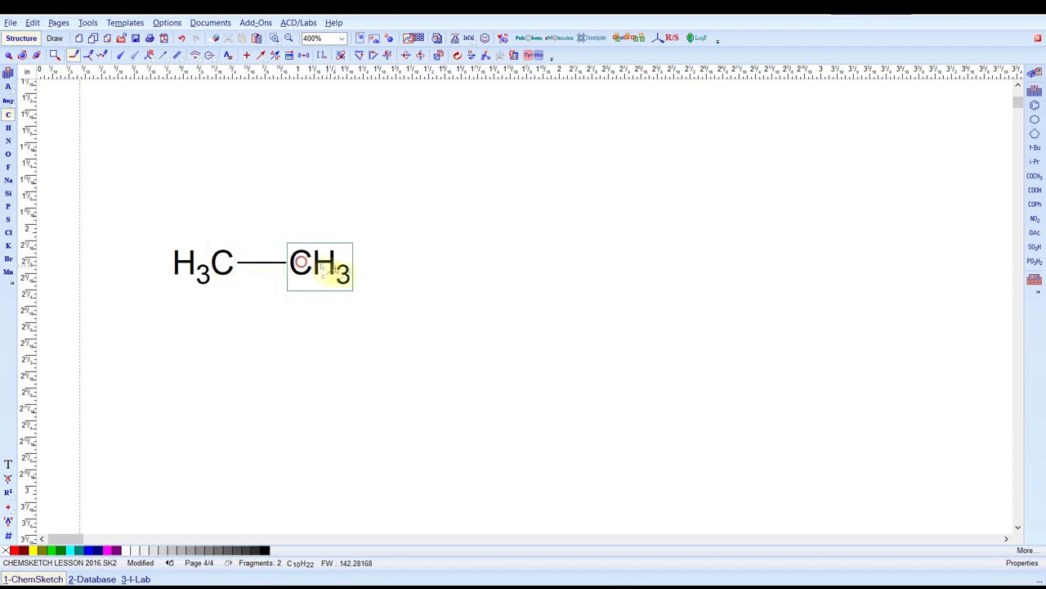
{"action": "left_click_drag", "start_coordinate": [296, 262], "coordinate": [398, 268]}
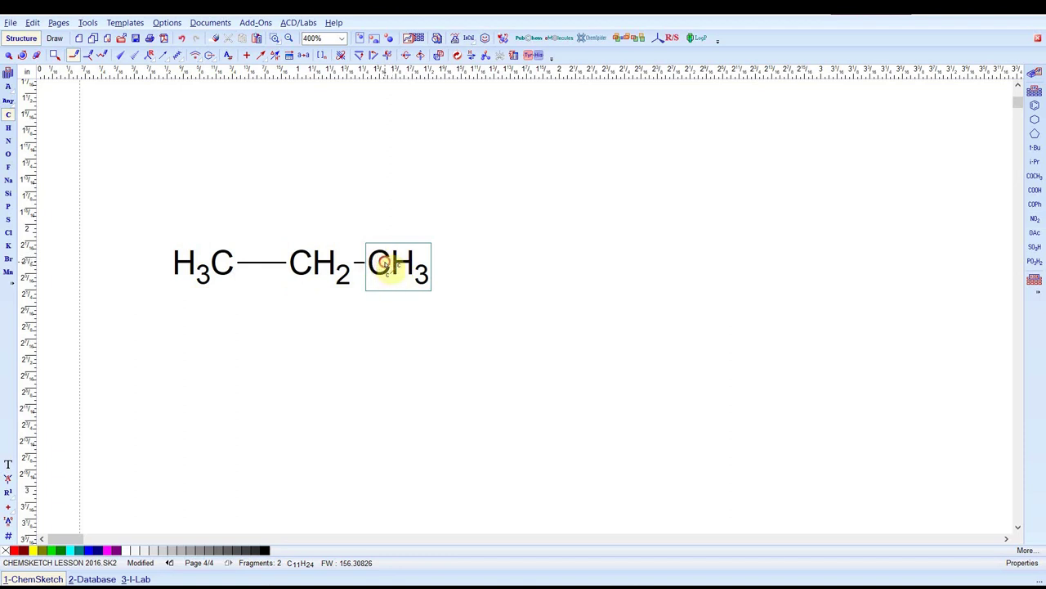
{"action": "left_click", "coordinate": [381, 265]}
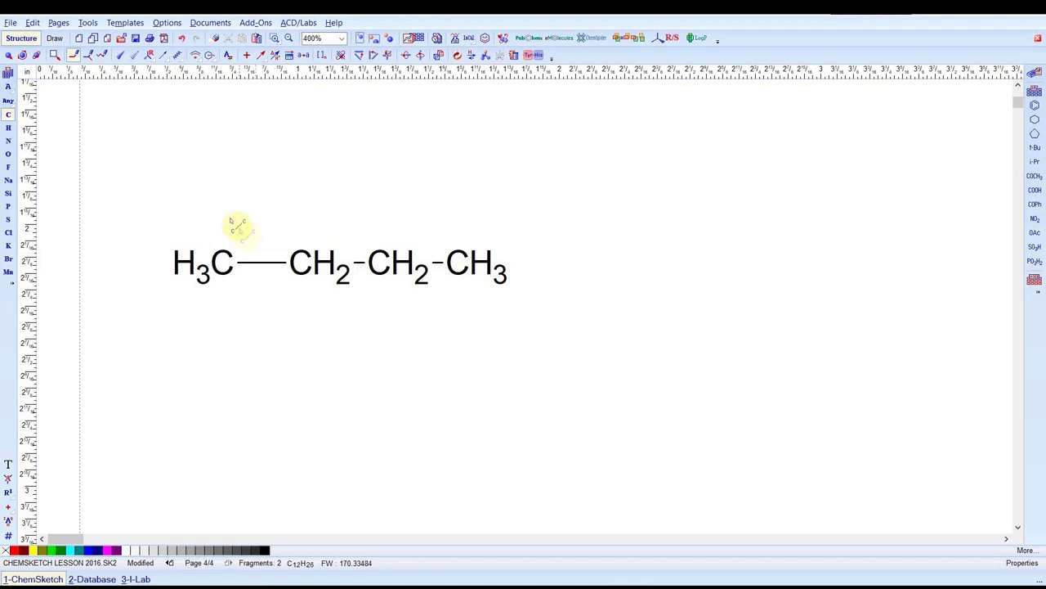
Add an OH on the second carbon, a Br below the third, and a terminal COOH.
{"action": "left_click", "coordinate": [8, 156]}
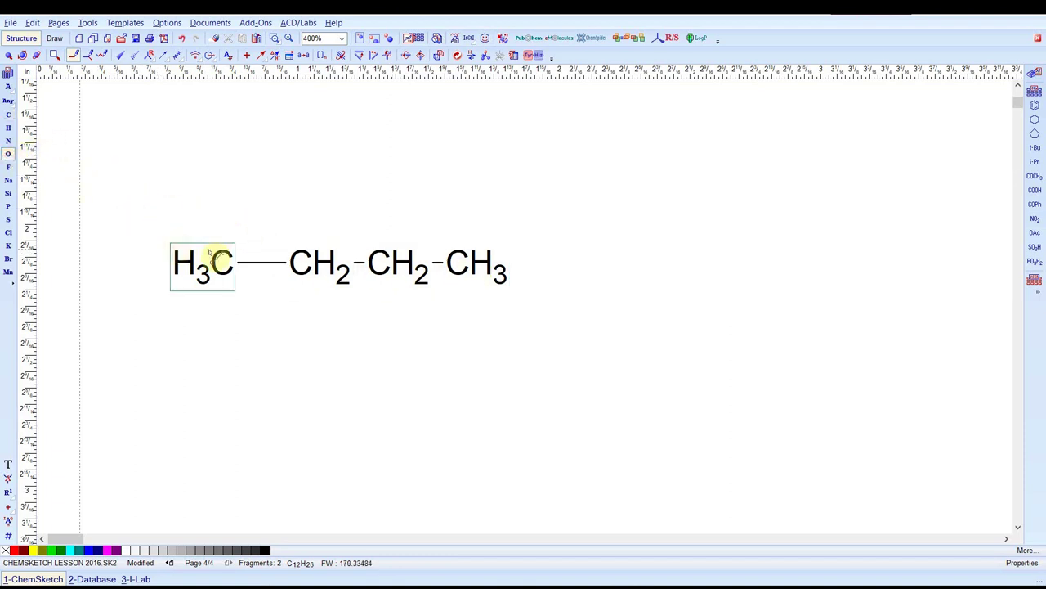
{"action": "left_click", "coordinate": [299, 226]}
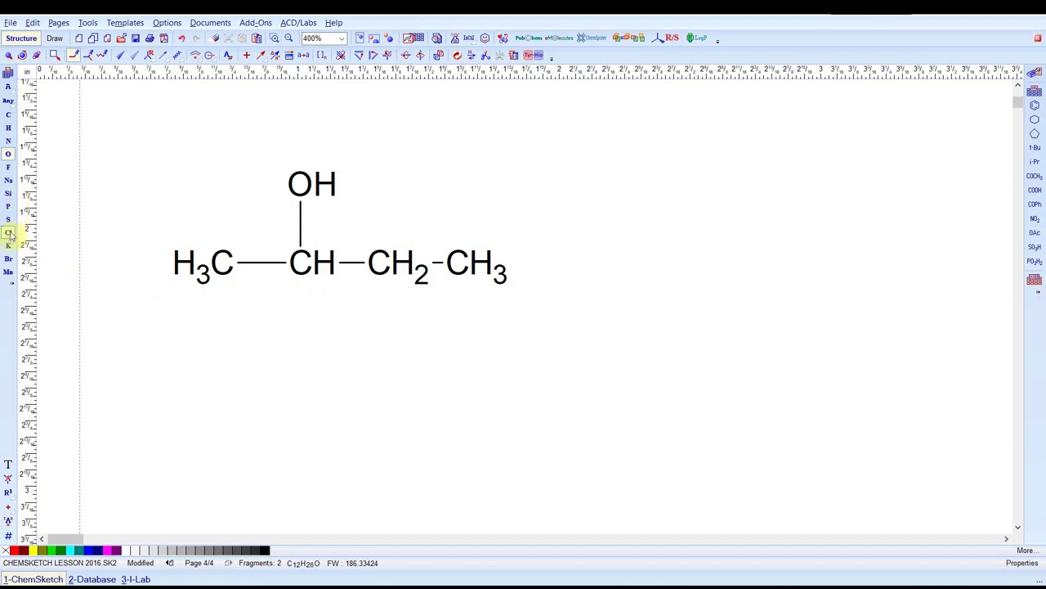
{"action": "left_click", "coordinate": [9, 259]}
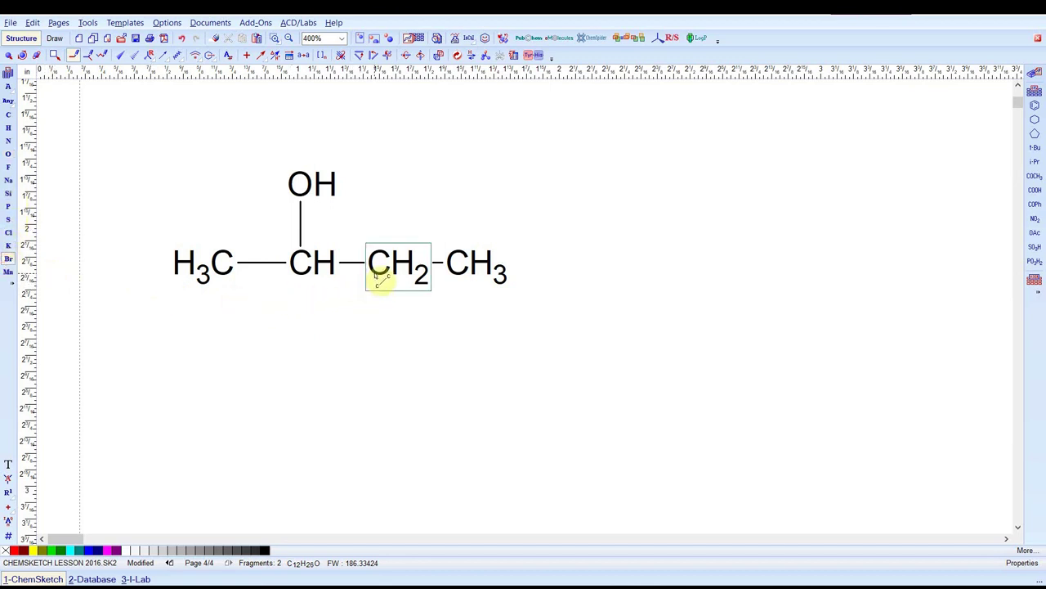
{"action": "left_click_drag", "start_coordinate": [378, 275], "coordinate": [378, 319]}
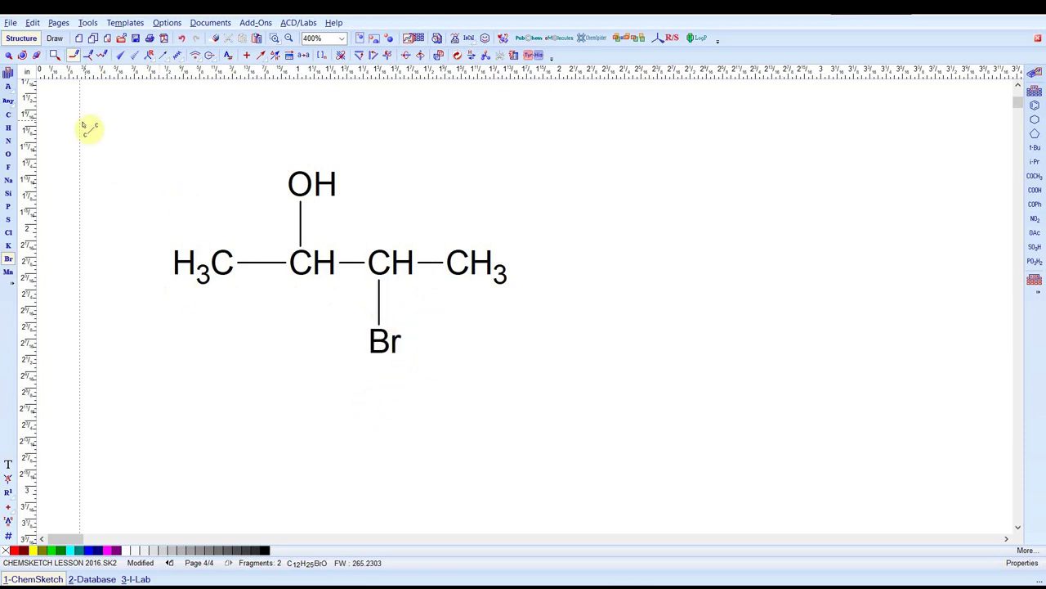
{"action": "left_click", "coordinate": [9, 154]}
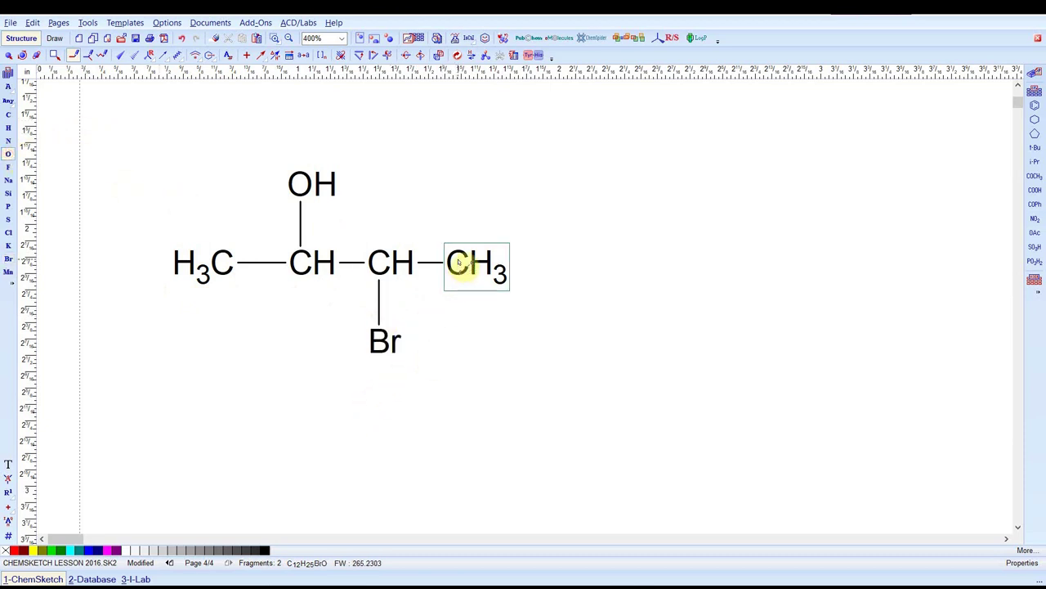
{"action": "left_click_drag", "start_coordinate": [462, 240], "coordinate": [462, 190]}
{"action": "left_click", "coordinate": [465, 222]}
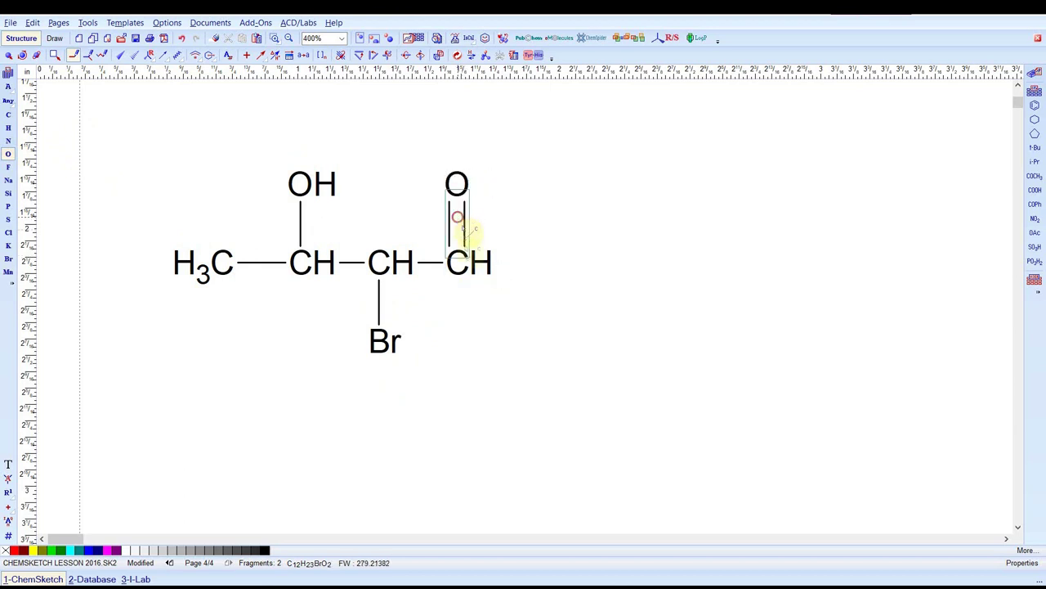
{"action": "left_click_drag", "start_coordinate": [465, 258], "coordinate": [519, 264]}
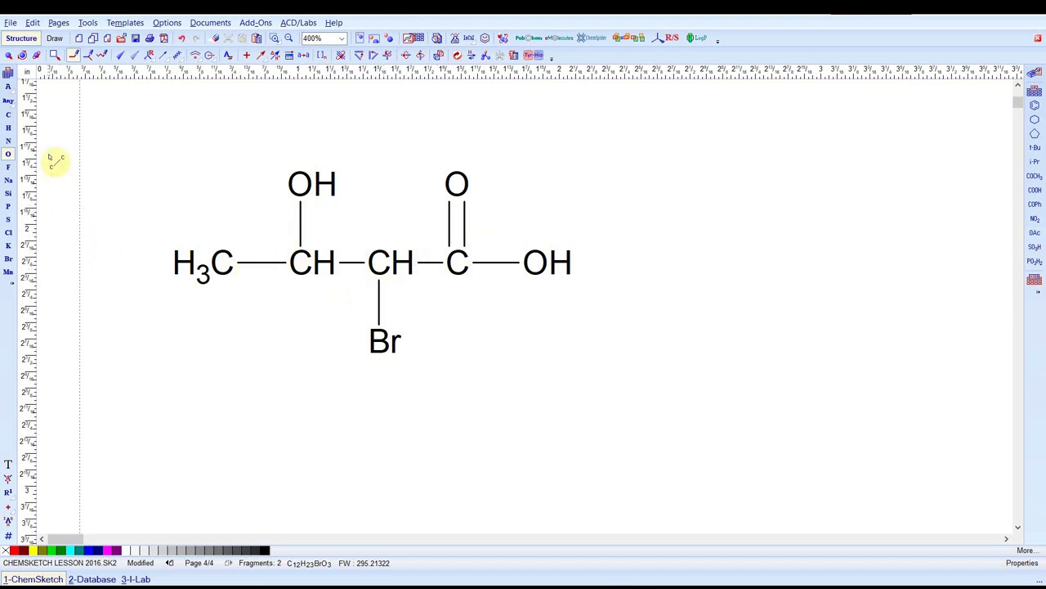
{"action": "left_click", "coordinate": [55, 39]}
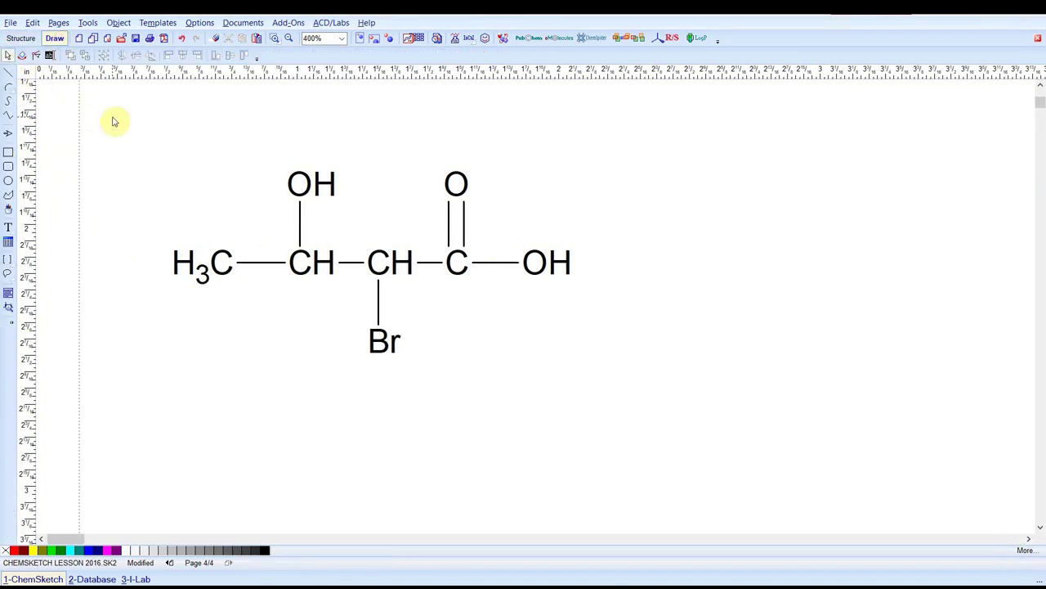
Select the acid and generate its name, 2-bromo-3-hydroxybutanoic acid.
{"action": "left_click_drag", "start_coordinate": [117, 156], "coordinate": [654, 419]}
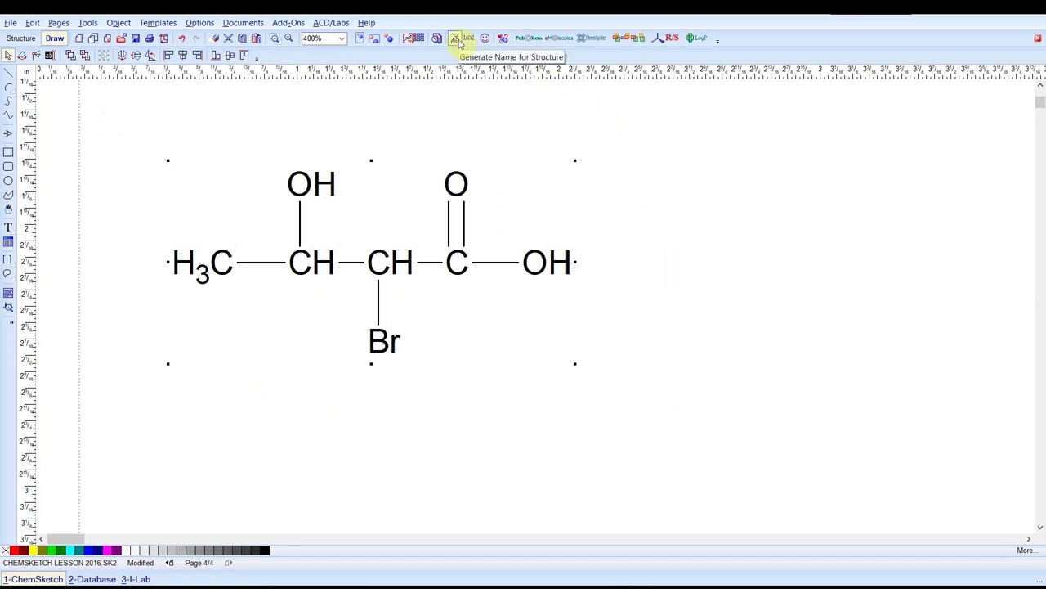
{"action": "left_click", "coordinate": [456, 39]}
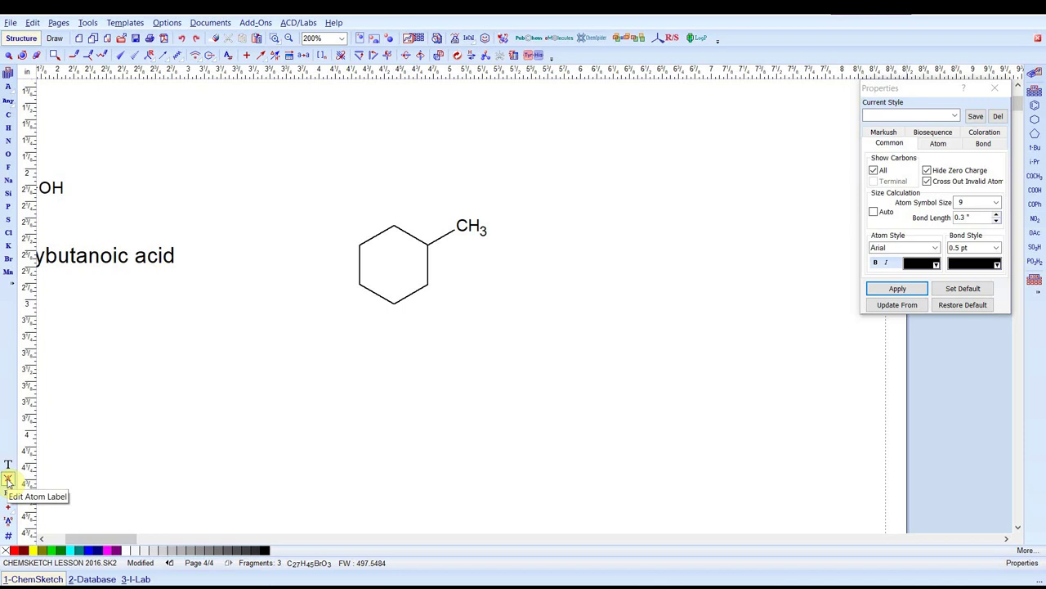
Relabel the cyclohexane's CH3 group as (CH2)3Ph, then go back to page 3.
{"action": "left_click", "coordinate": [7, 480]}
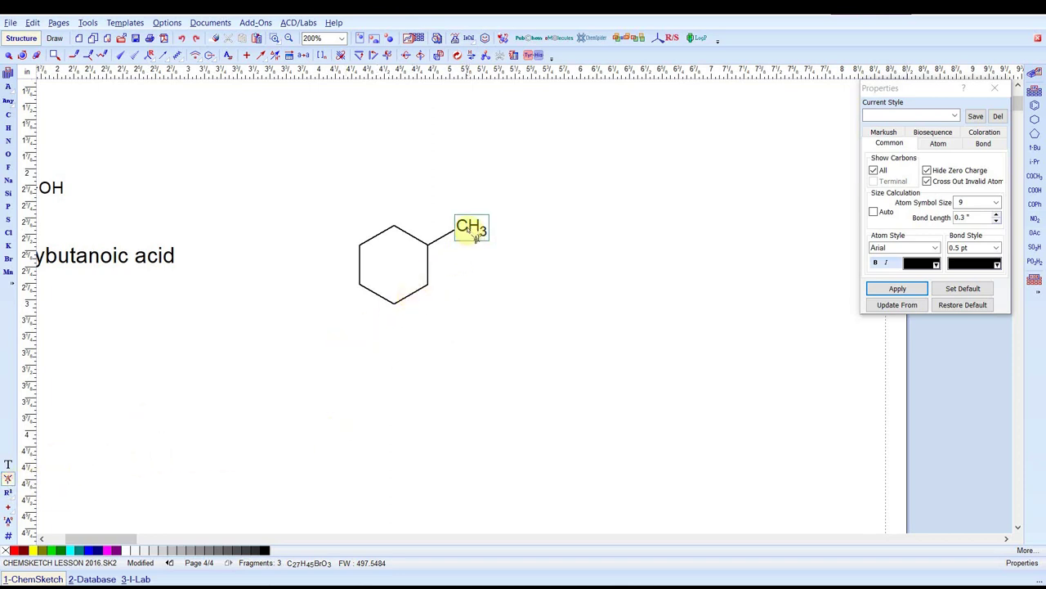
{"action": "left_click", "coordinate": [475, 234]}
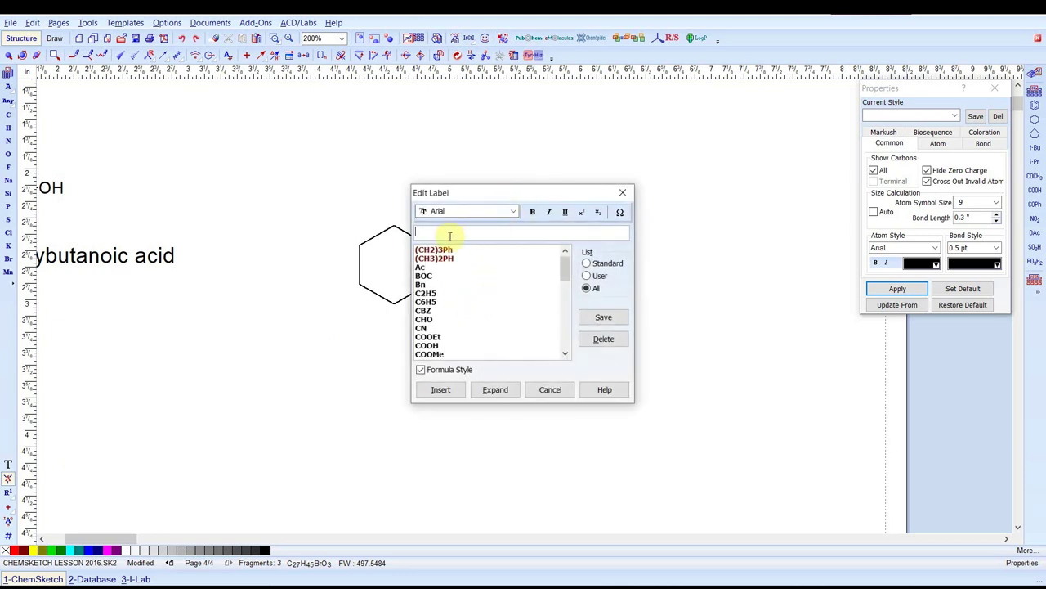
{"action": "type", "text": "(CH2"}
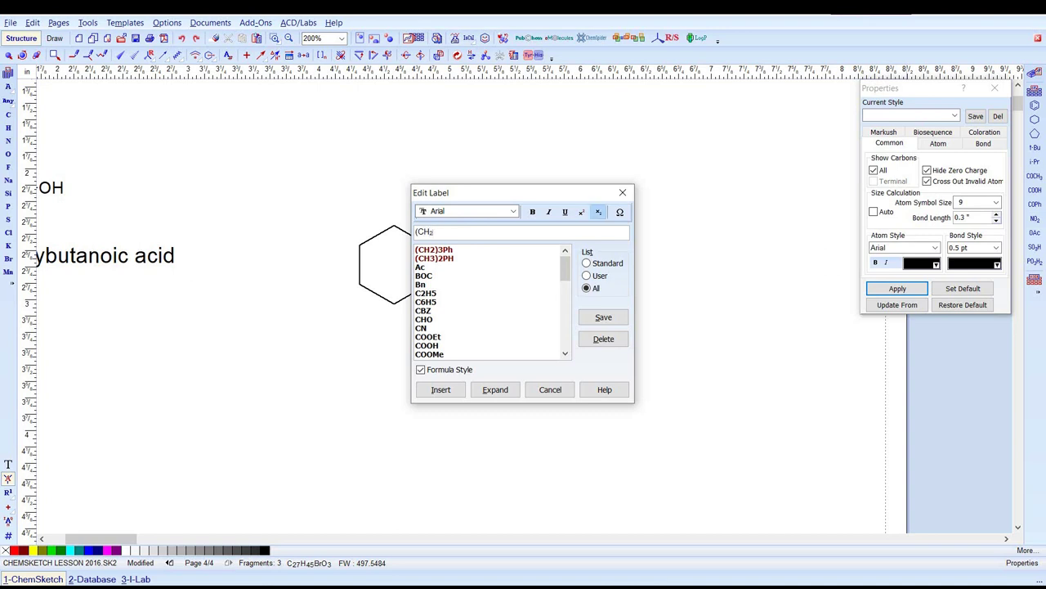
{"action": "type", "text": ")3Ph"}
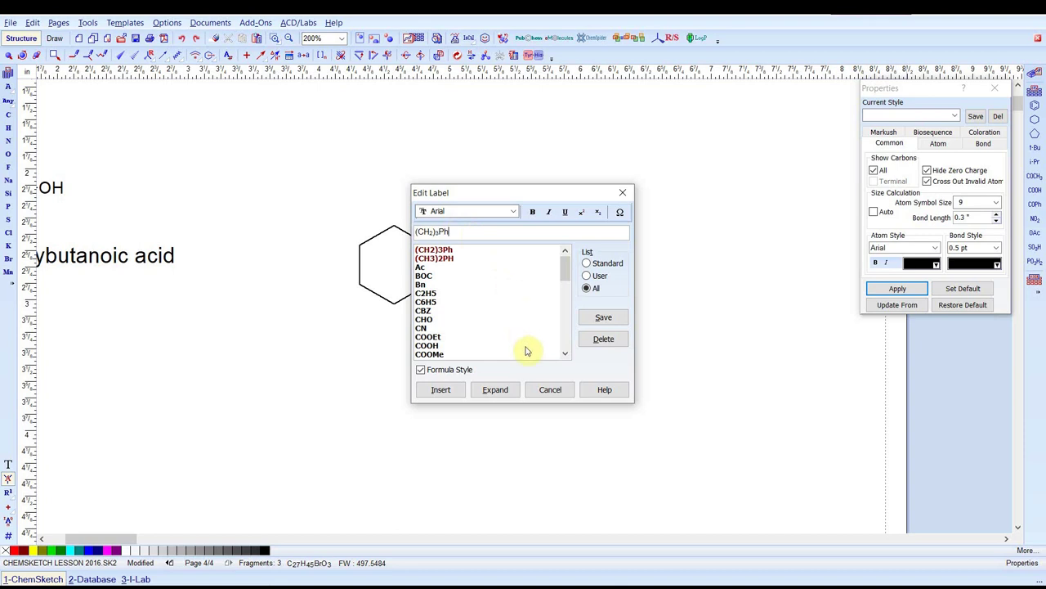
{"action": "left_click", "coordinate": [442, 390]}
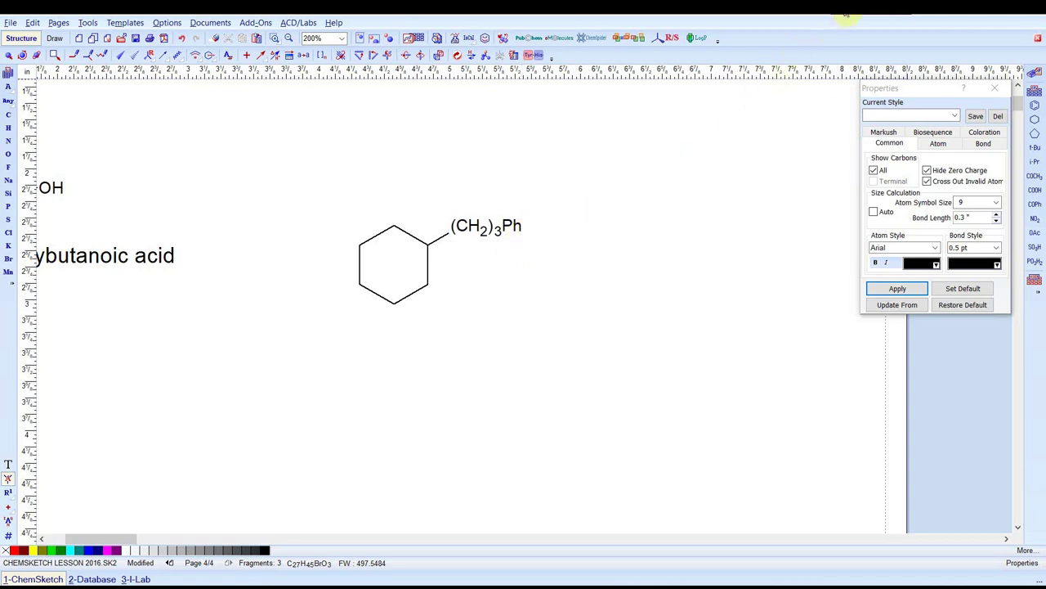
{"action": "scroll", "coordinate": [408, 327], "scroll_direction": "down", "scroll_amount": 5}
{"action": "left_click", "coordinate": [169, 564]}
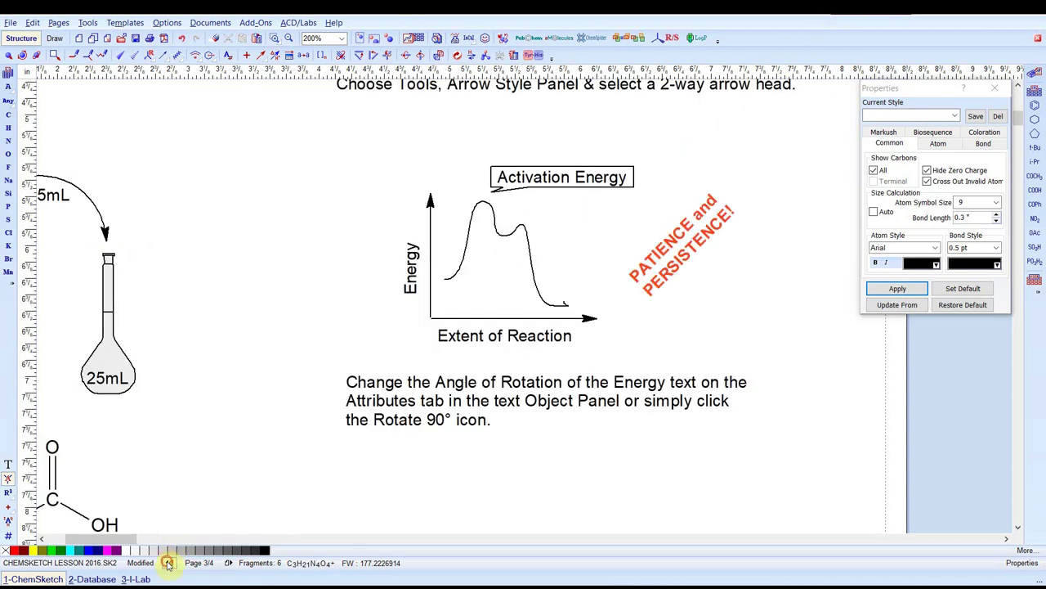
Go back to page 2 of 4 with the carbanion drawings.
{"action": "left_click", "coordinate": [168, 564]}
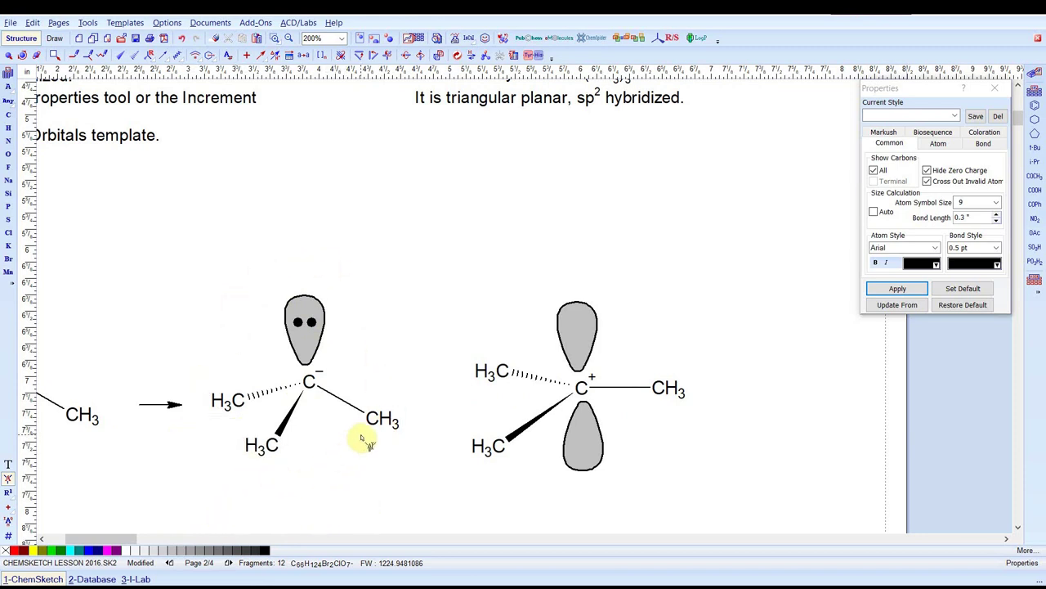
{"action": "scroll", "coordinate": [346, 377], "scroll_direction": "down", "scroll_amount": 1}
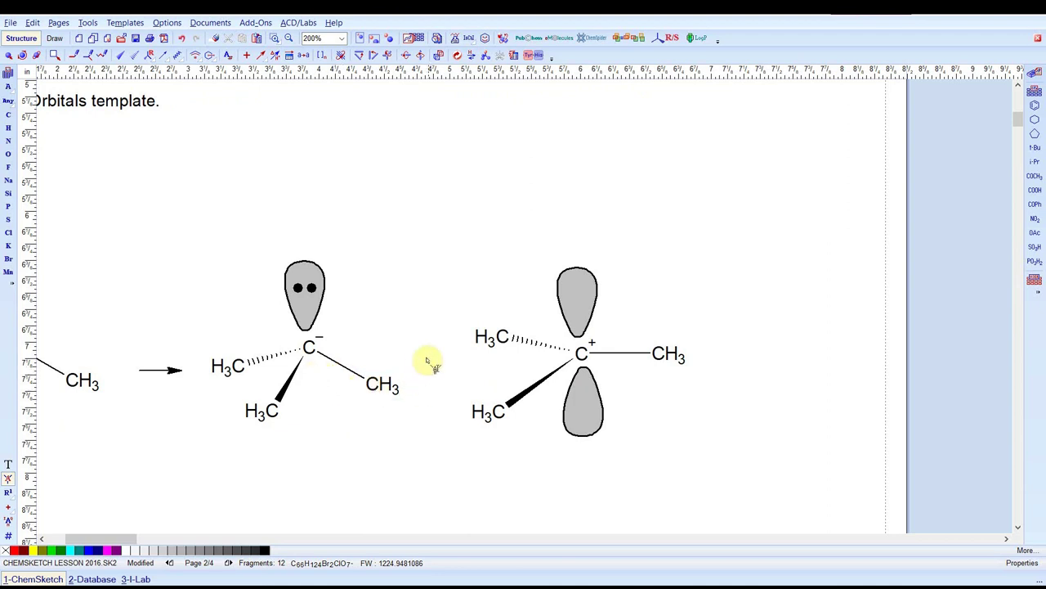
{"action": "scroll", "coordinate": [385, 367], "scroll_direction": "up", "scroll_amount": 1}
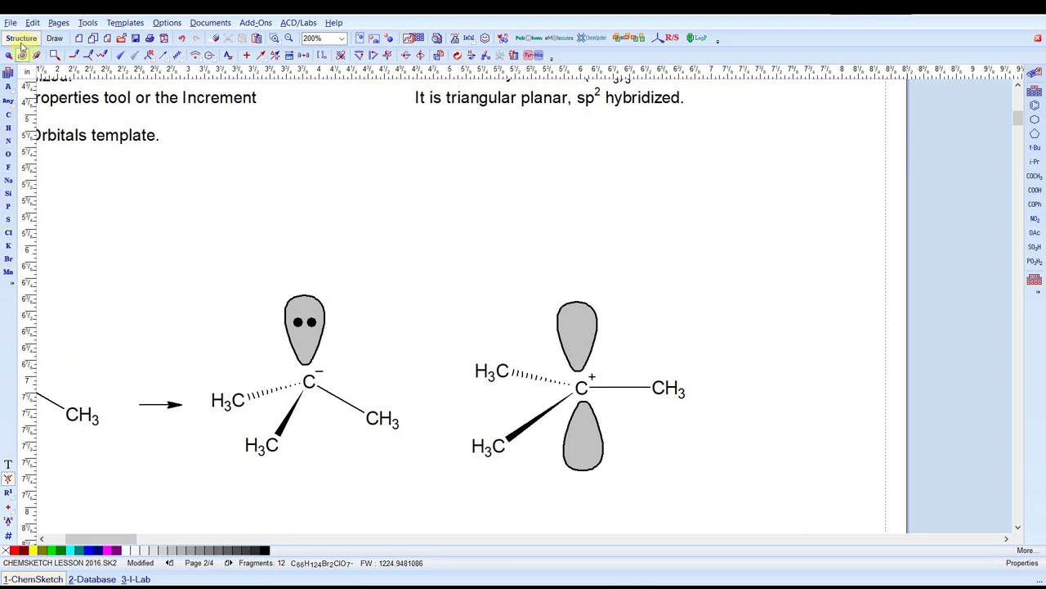
Draw a CH above the carbanion with a wedged H3C, a plain CH3 and a hashed H3C.
{"action": "left_click", "coordinate": [7, 116]}
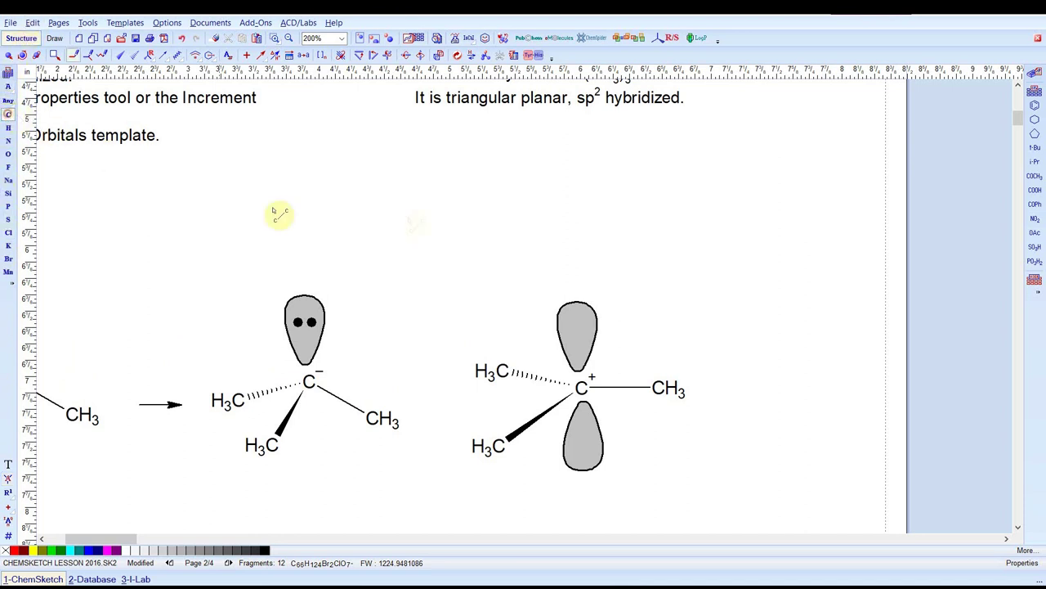
{"action": "left_click", "coordinate": [445, 189]}
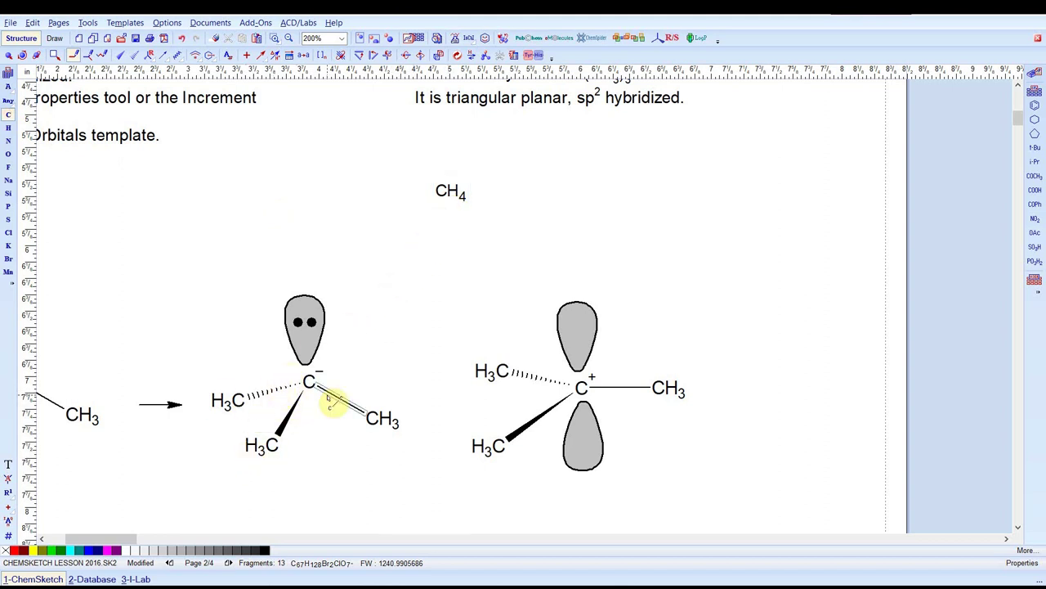
{"action": "left_click", "coordinate": [119, 55]}
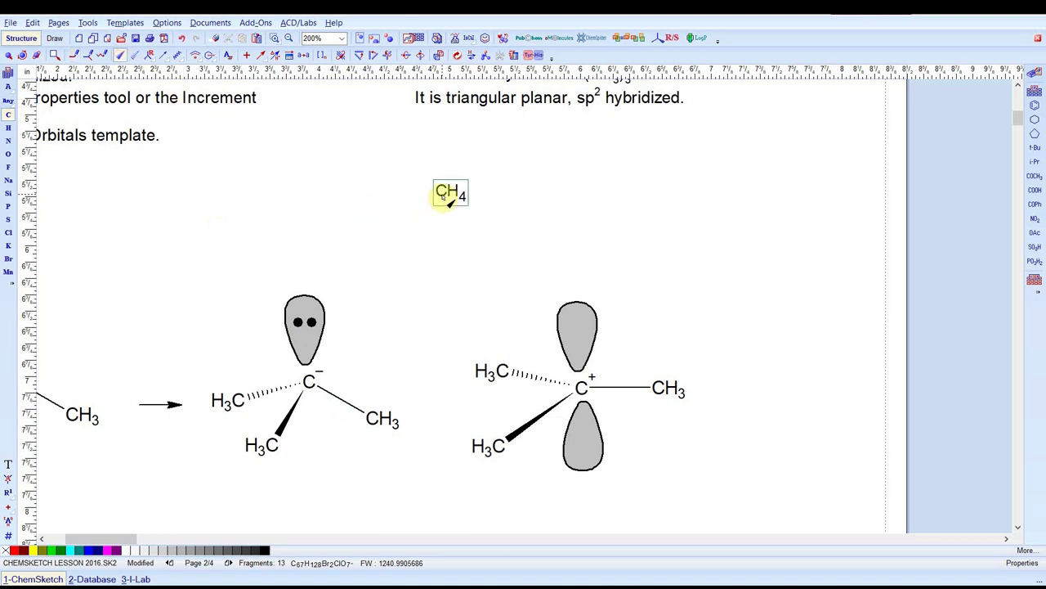
{"action": "left_click_drag", "start_coordinate": [443, 194], "coordinate": [418, 245]}
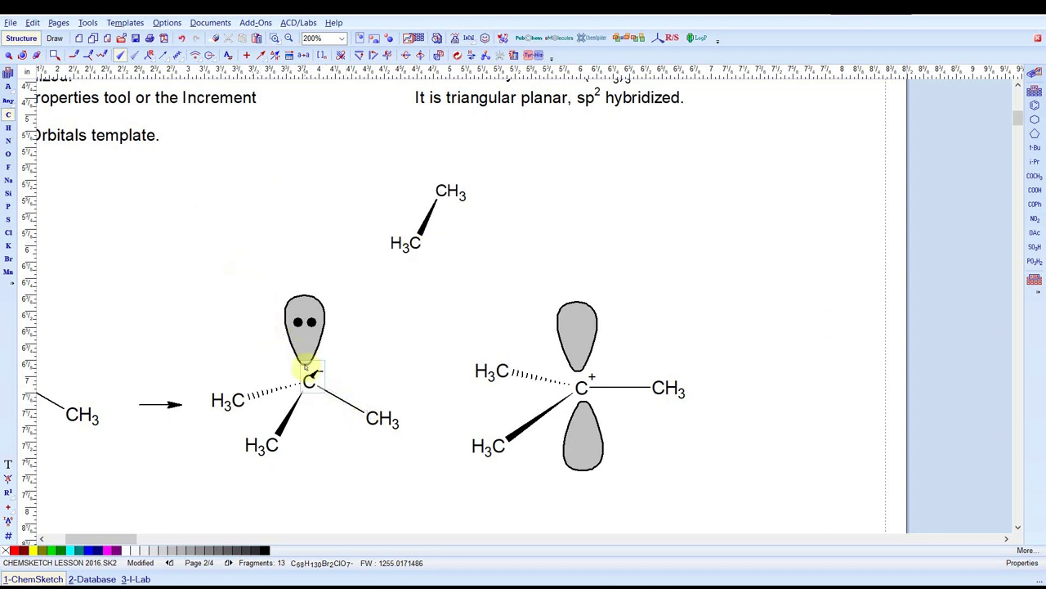
{"action": "left_click", "coordinate": [73, 56]}
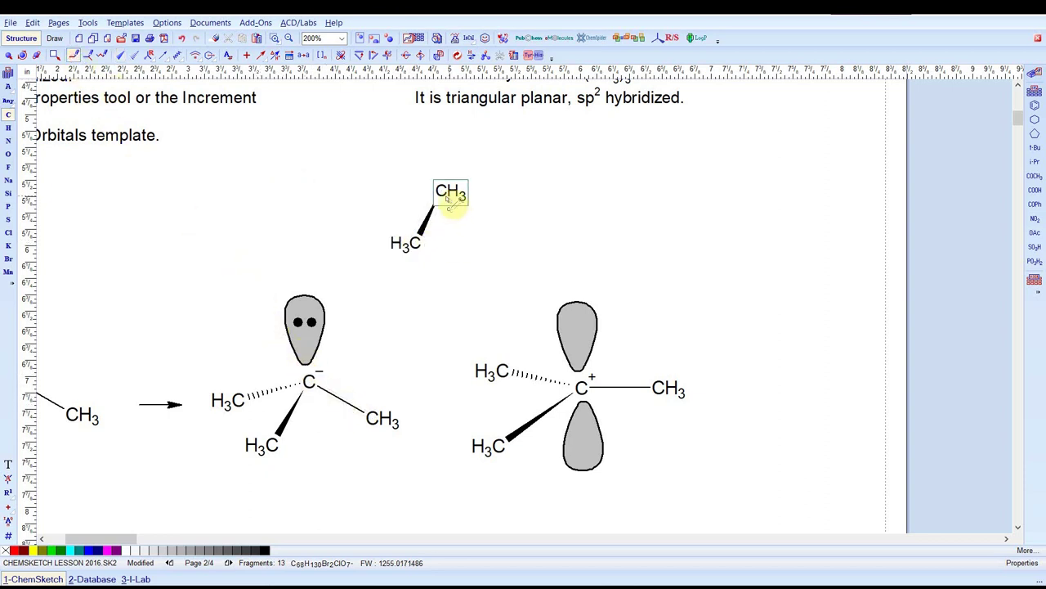
{"action": "left_click_drag", "start_coordinate": [451, 197], "coordinate": [515, 224]}
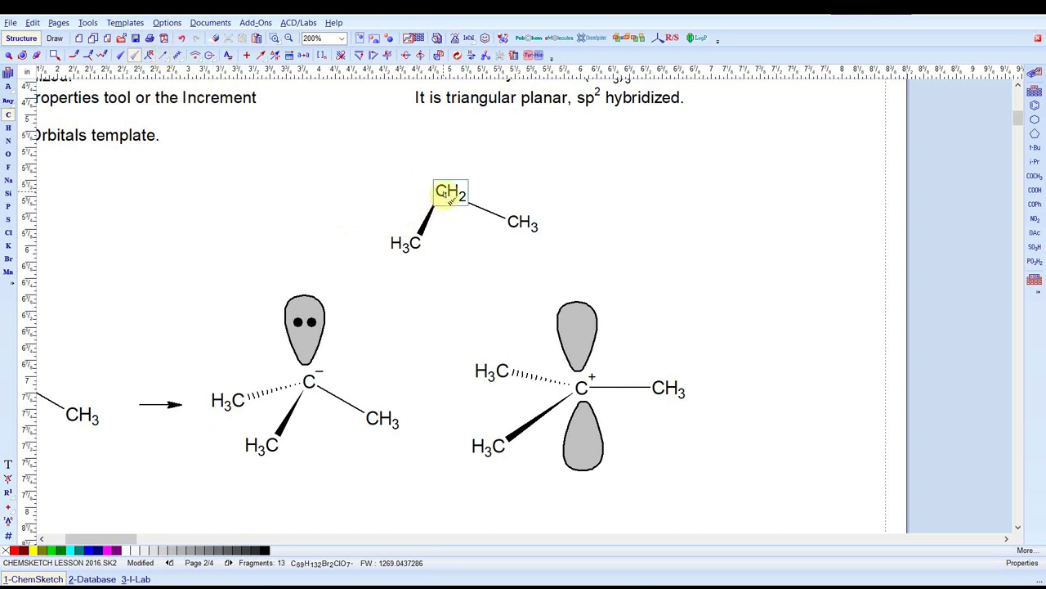
{"action": "left_click_drag", "start_coordinate": [440, 191], "coordinate": [368, 203]}
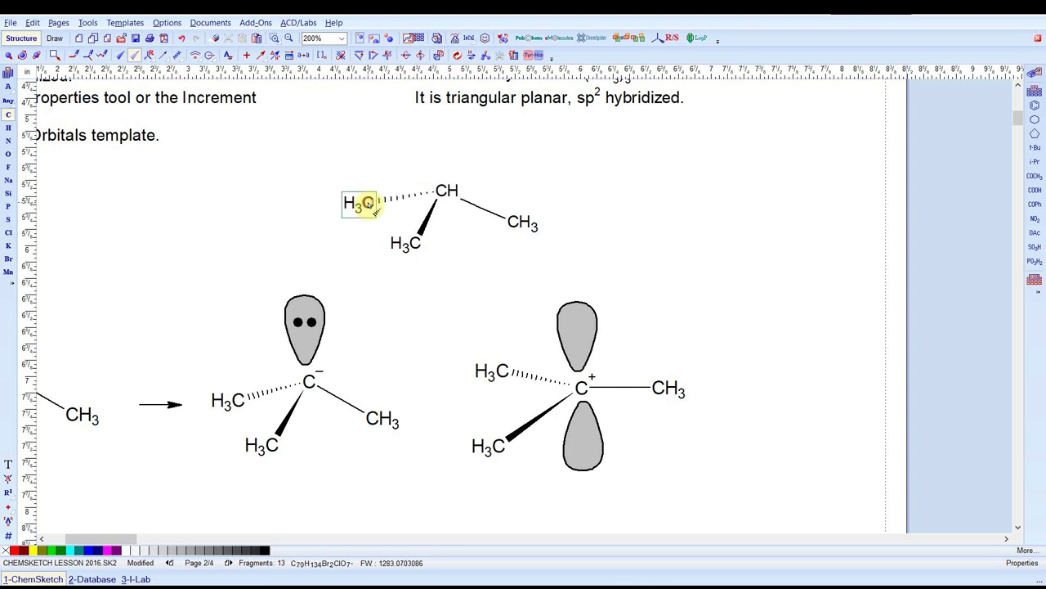
{"action": "left_click", "coordinate": [12, 510]}
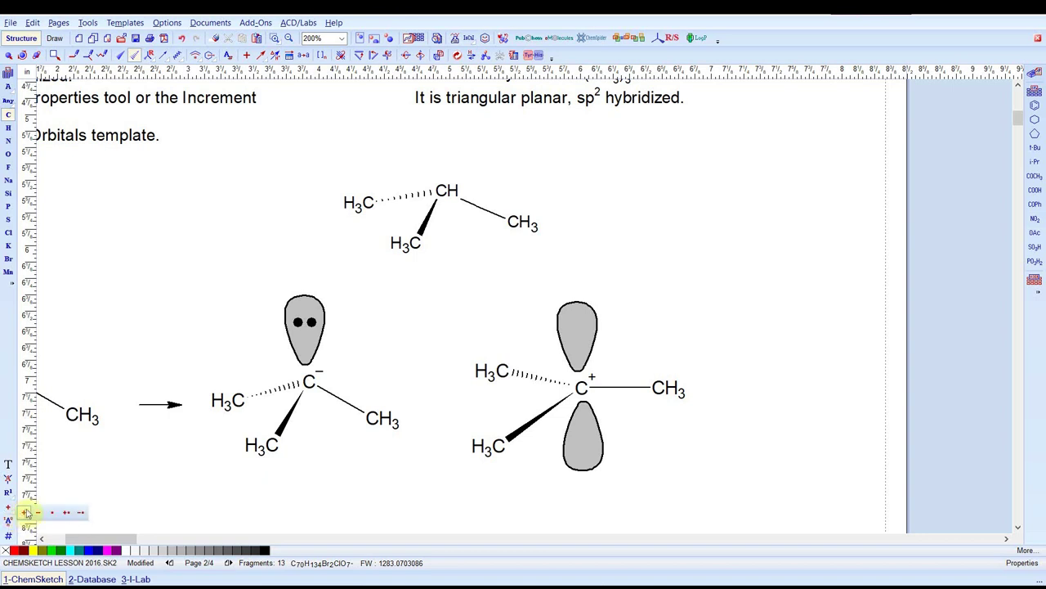
Give the new CH a negative charge and place a grey orbital lobe from the Orbitals templates.
{"action": "left_click", "coordinate": [37, 512]}
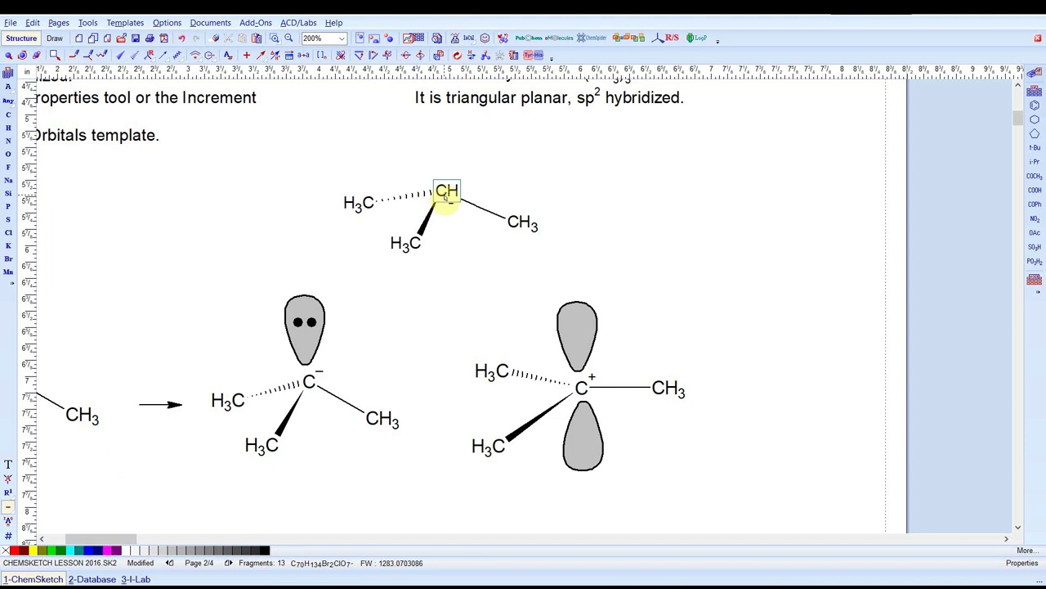
{"action": "left_click", "coordinate": [446, 194]}
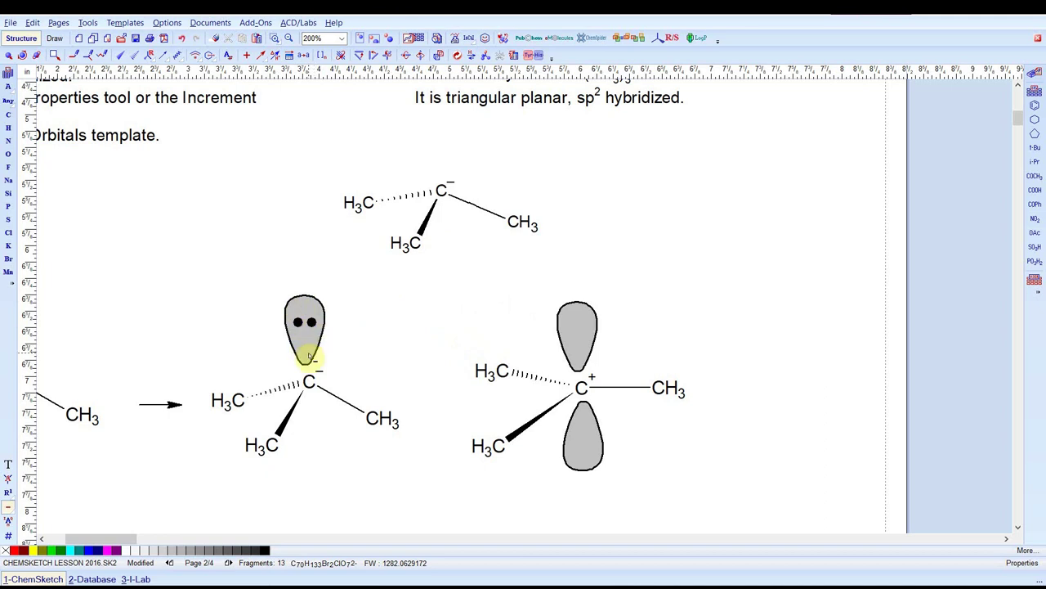
{"action": "scroll", "coordinate": [432, 313], "scroll_direction": "up", "scroll_amount": 1}
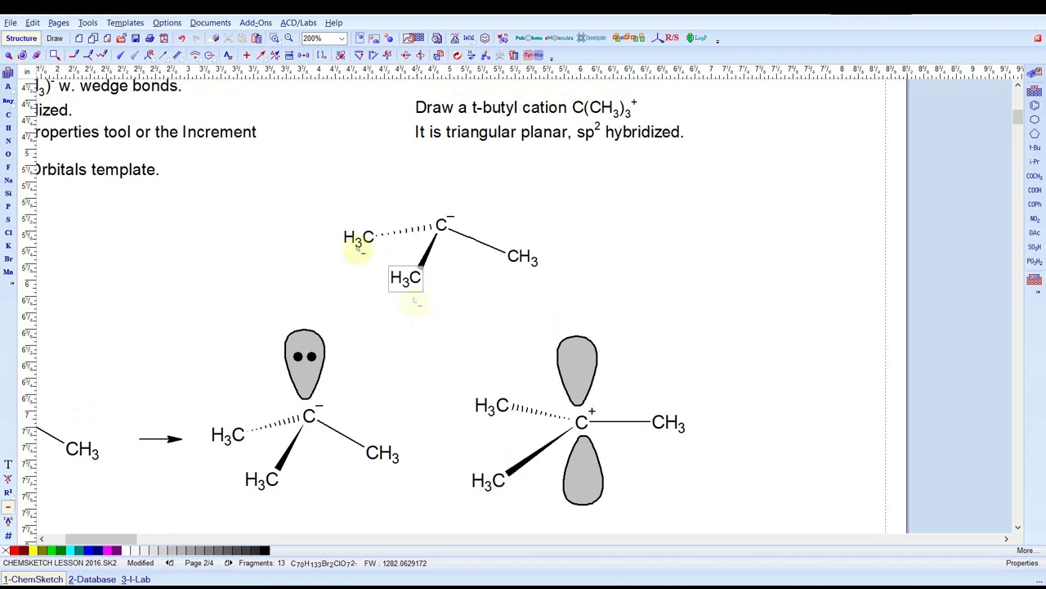
{"action": "left_click", "coordinate": [126, 23]}
{"action": "left_click", "coordinate": [133, 38]}
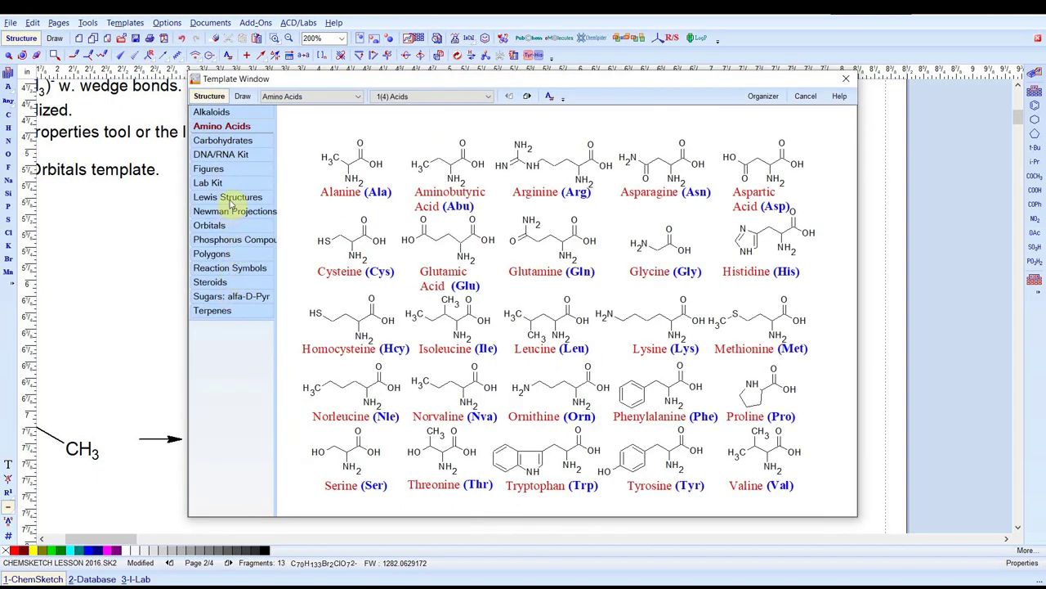
{"action": "left_click", "coordinate": [217, 227]}
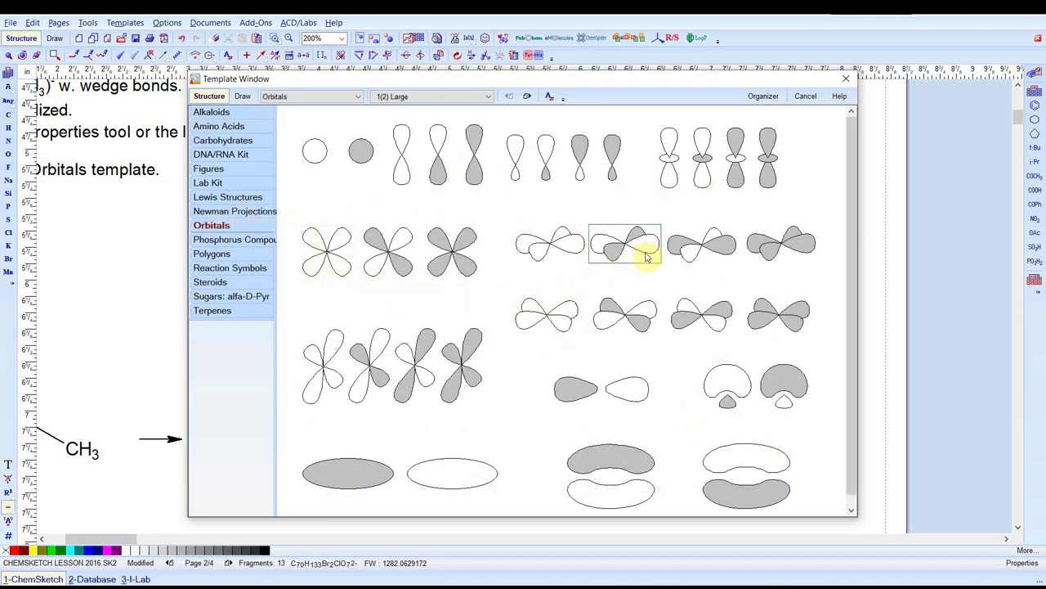
{"action": "left_click", "coordinate": [565, 398]}
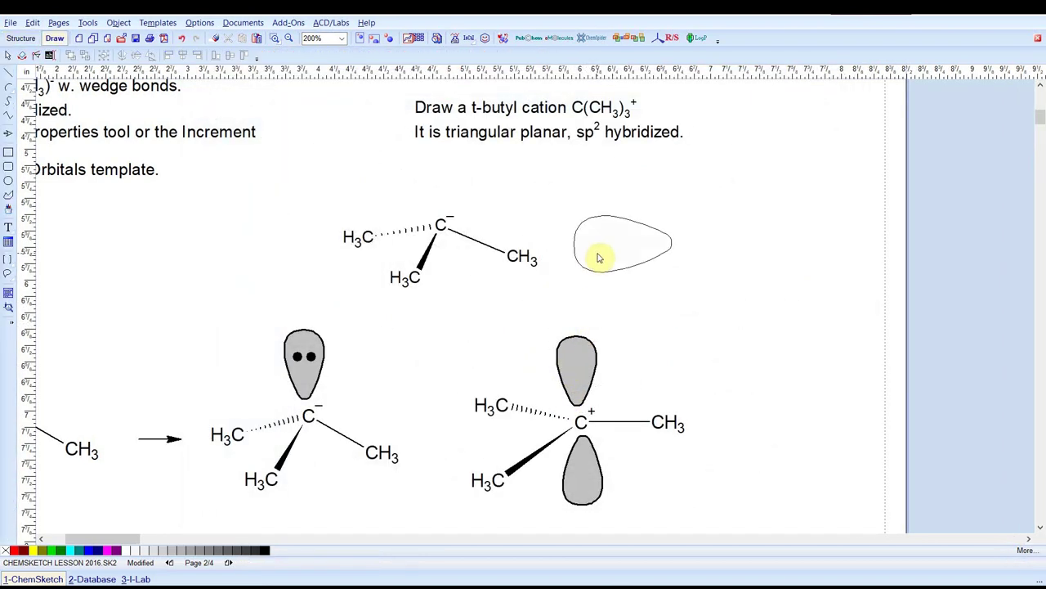
{"action": "left_click", "coordinate": [598, 259]}
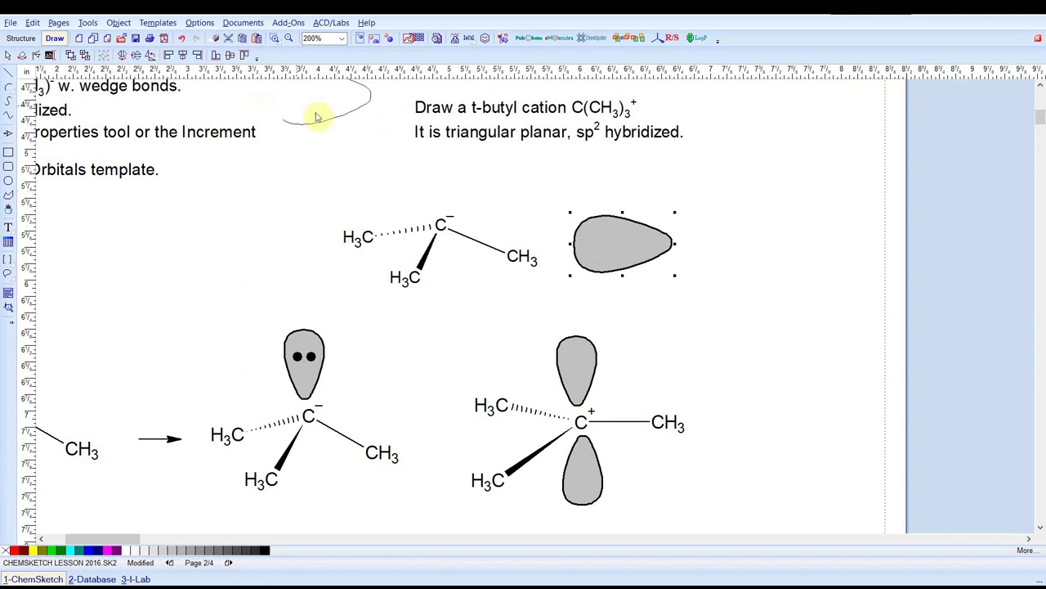
Rotate the grey lobe upright, shrink it, and set it on top of the C− atom.
{"action": "left_click", "coordinate": [152, 57]}
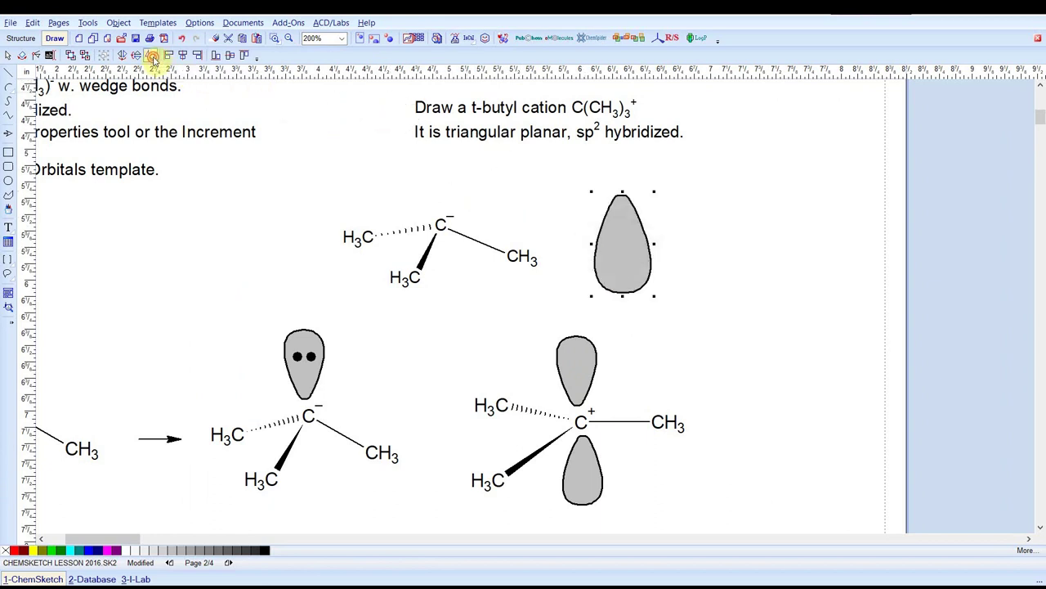
{"action": "left_click", "coordinate": [152, 57]}
{"action": "left_click", "coordinate": [152, 57]}
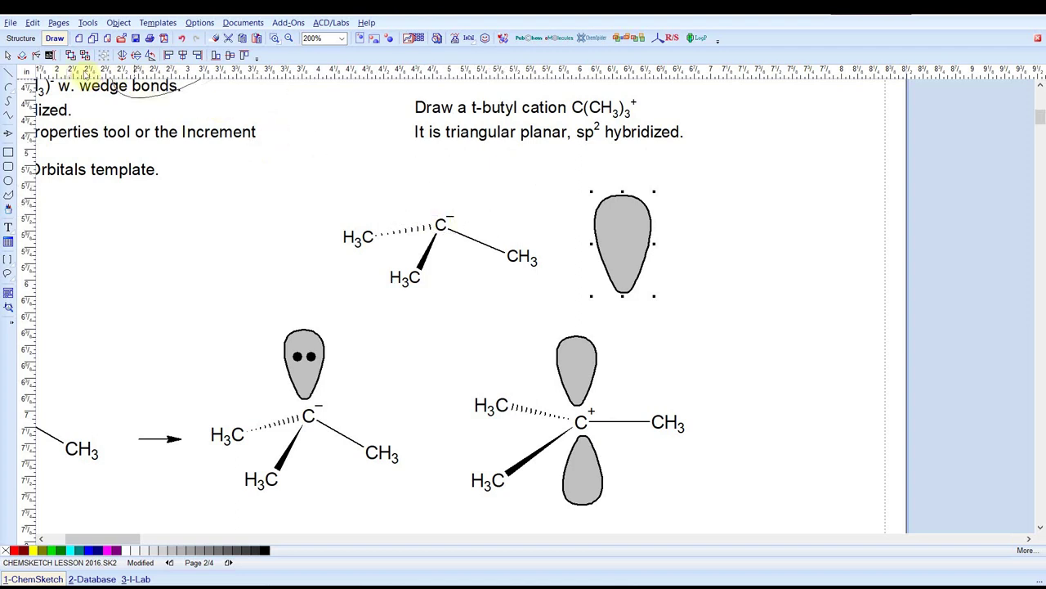
{"action": "left_click", "coordinate": [8, 55]}
{"action": "left_click", "coordinate": [633, 213]}
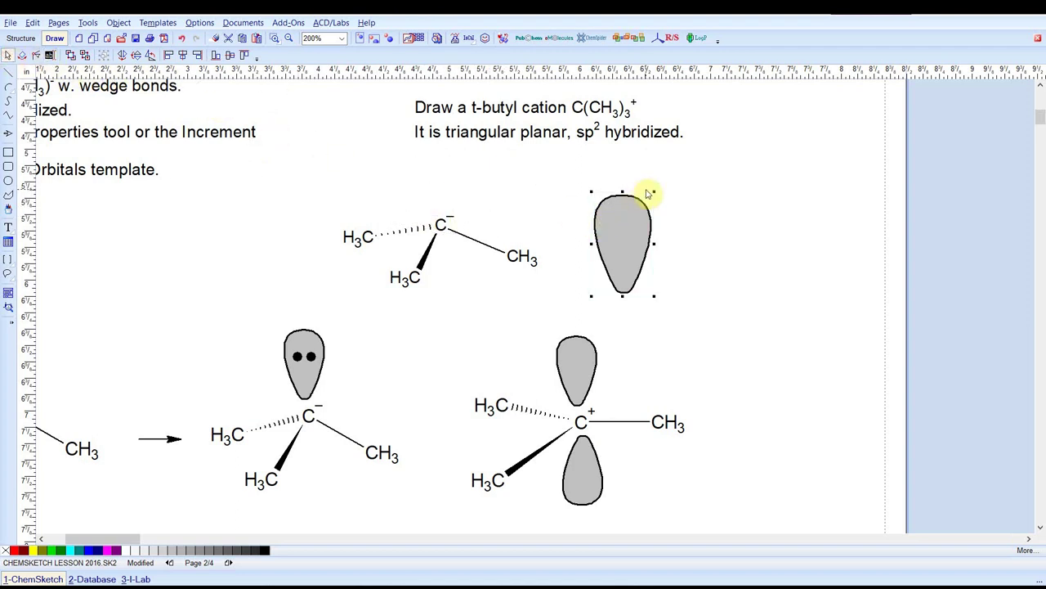
{"action": "left_click_drag", "start_coordinate": [654, 192], "coordinate": [450, 173]}
{"action": "left_click", "coordinate": [605, 218]}
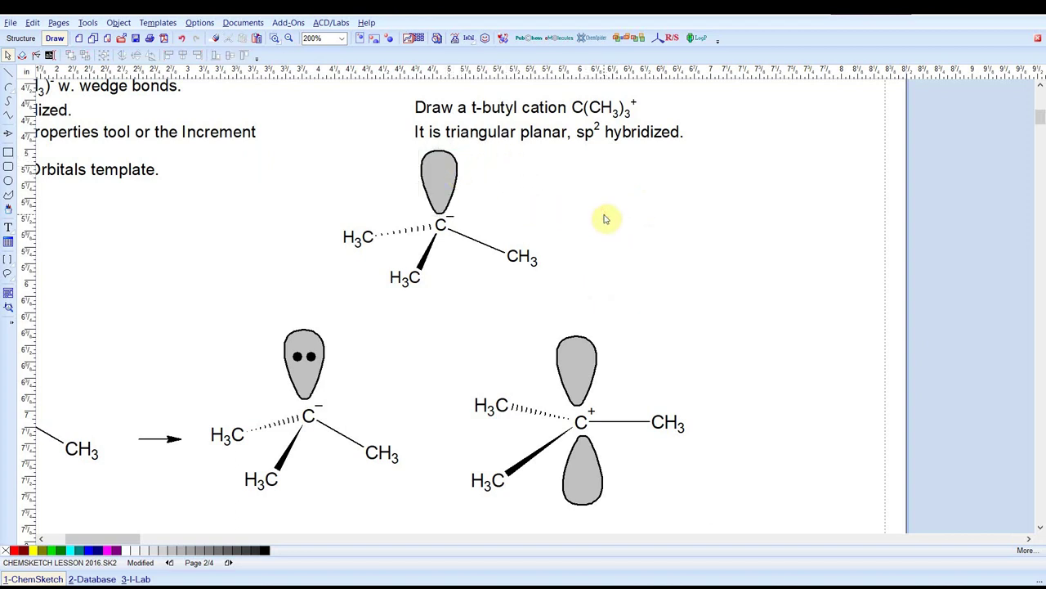
Place a lone-pair dot template from Lewis Structures right of the carbanion.
{"action": "left_click", "coordinate": [157, 23]}
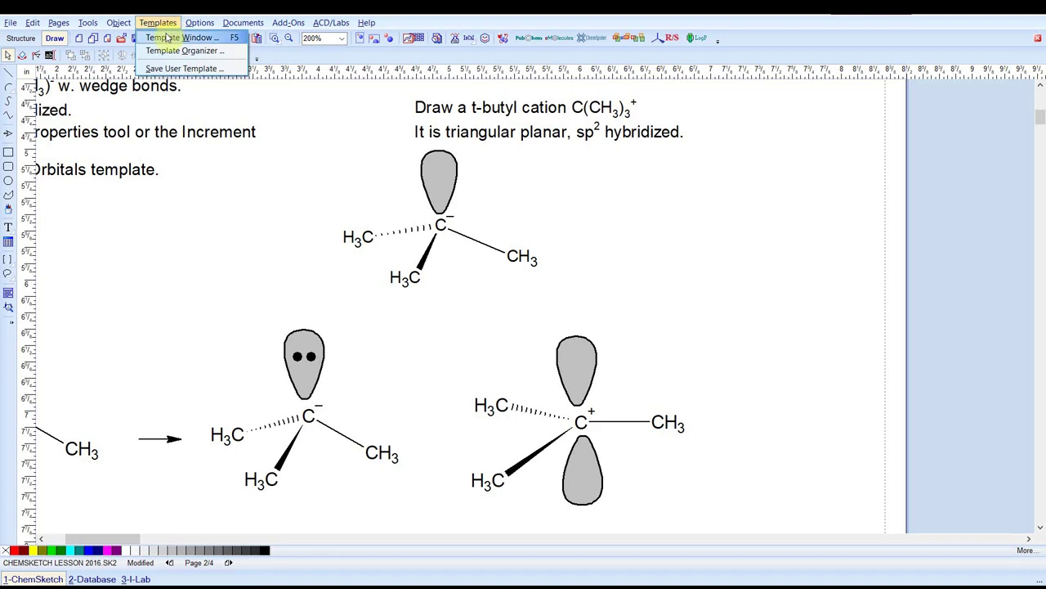
{"action": "left_click", "coordinate": [164, 39]}
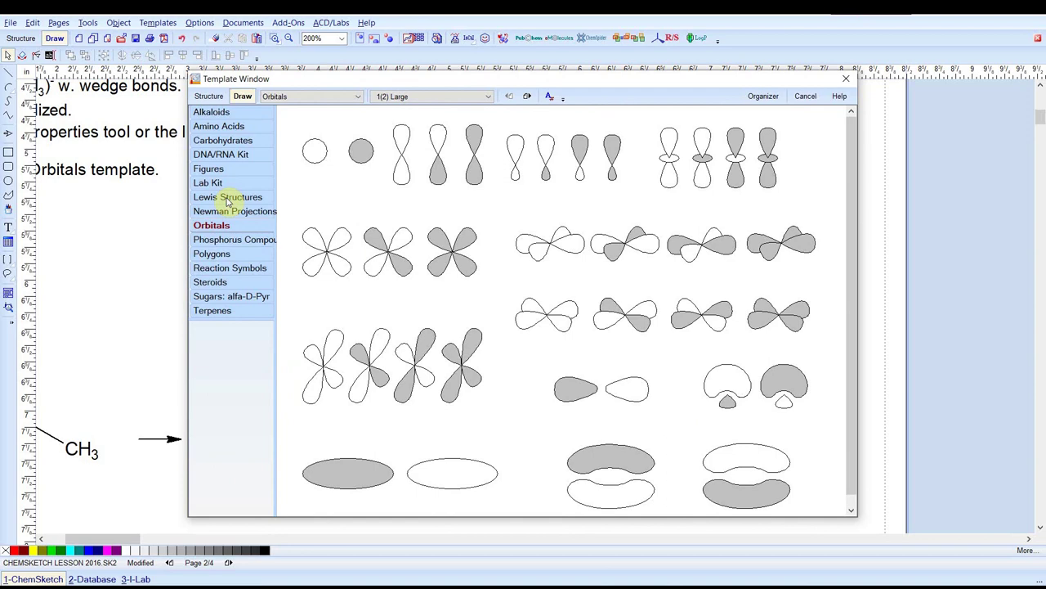
{"action": "left_click", "coordinate": [227, 198]}
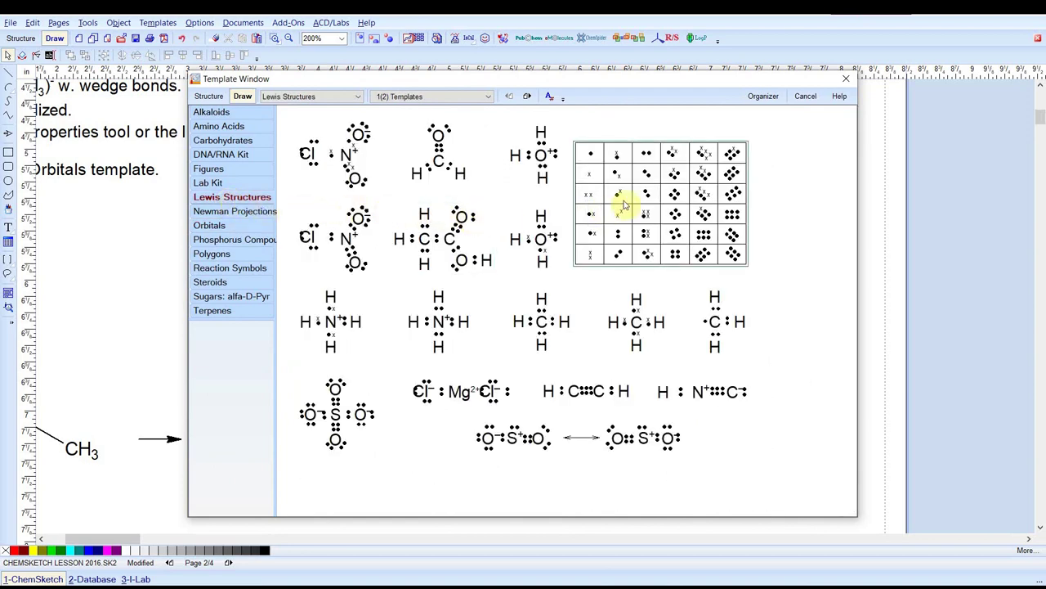
{"action": "left_click", "coordinate": [650, 155]}
{"action": "left_click", "coordinate": [662, 199]}
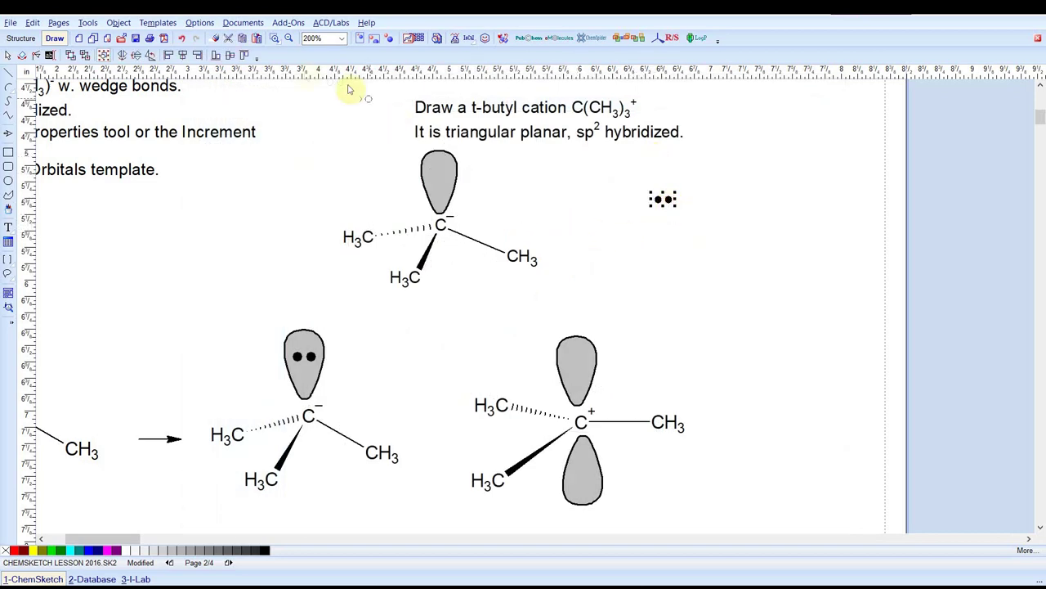
Place the two-dot lone-pair symbol from Reaction Symbols on the page.
{"action": "left_click", "coordinate": [158, 22]}
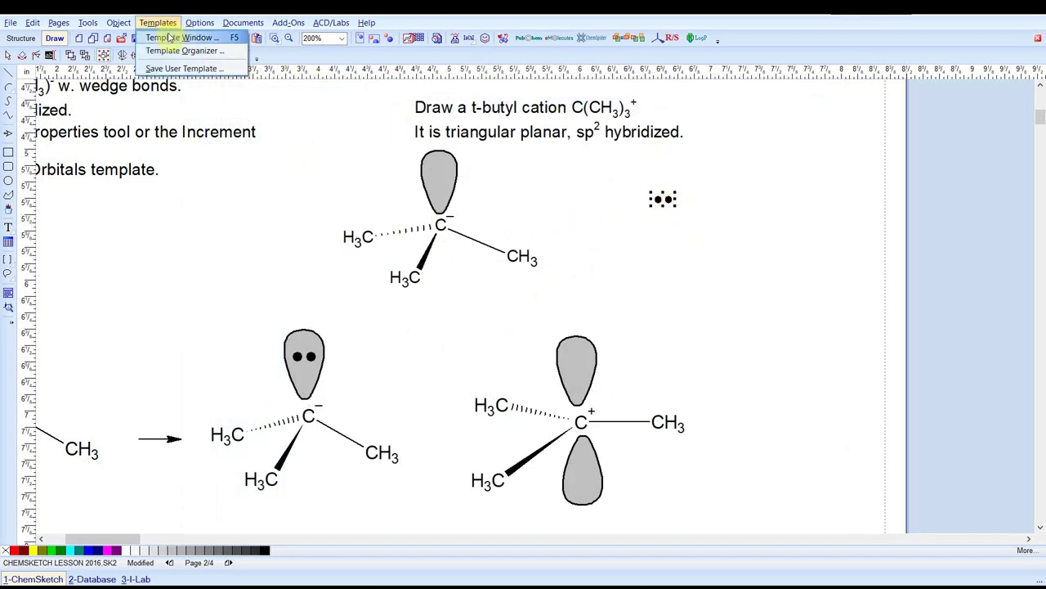
{"action": "left_click", "coordinate": [169, 38]}
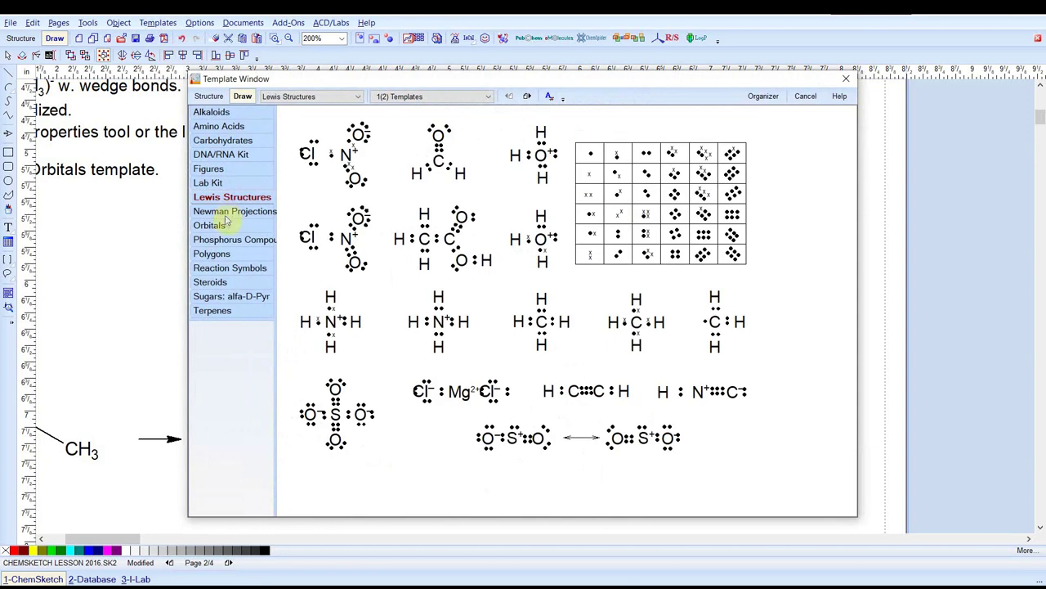
{"action": "left_click", "coordinate": [226, 269]}
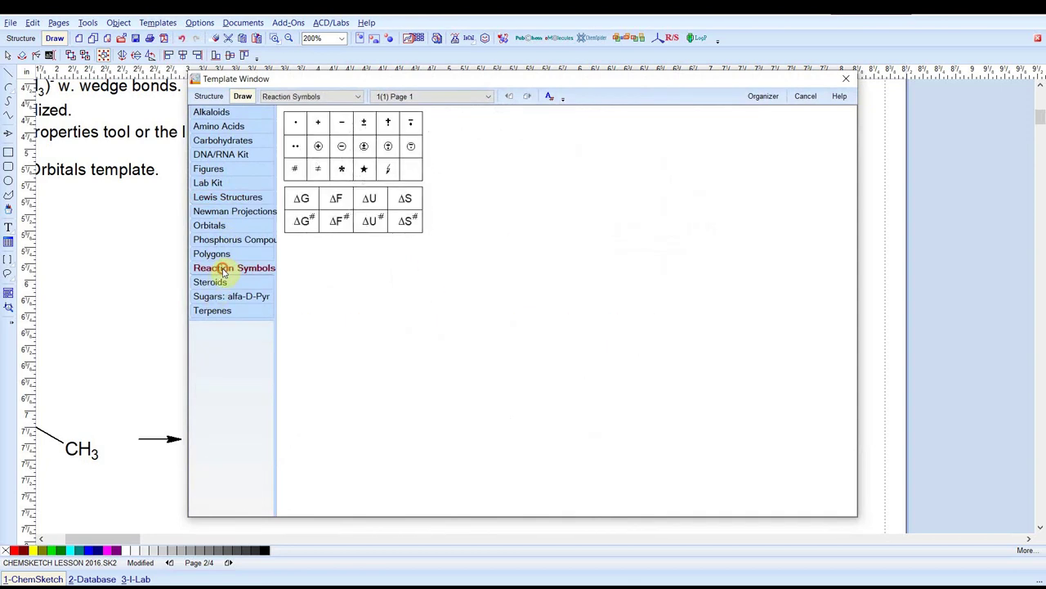
{"action": "left_click", "coordinate": [295, 147]}
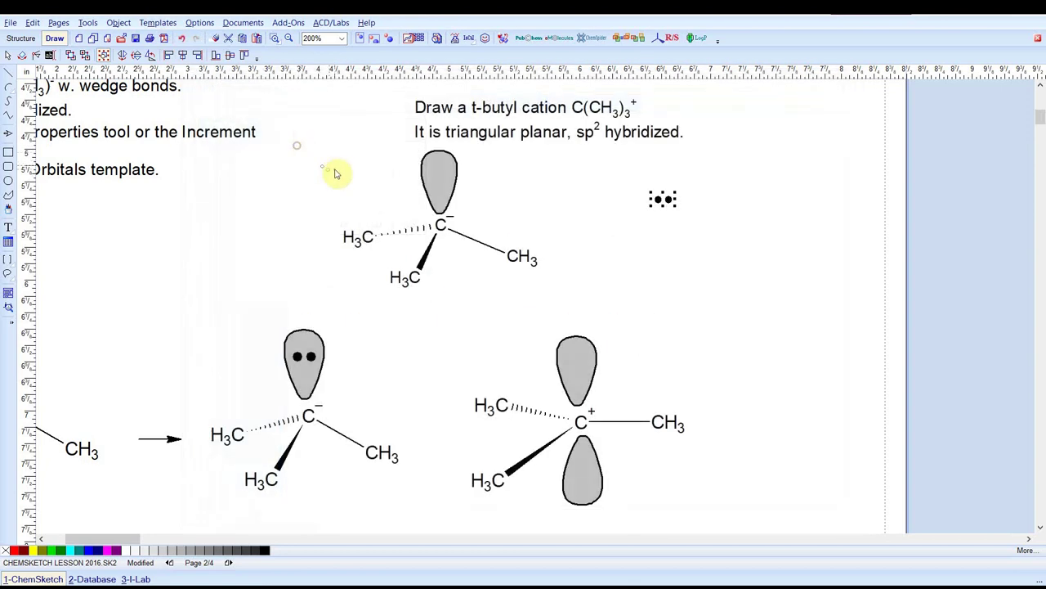
{"action": "left_click", "coordinate": [734, 179]}
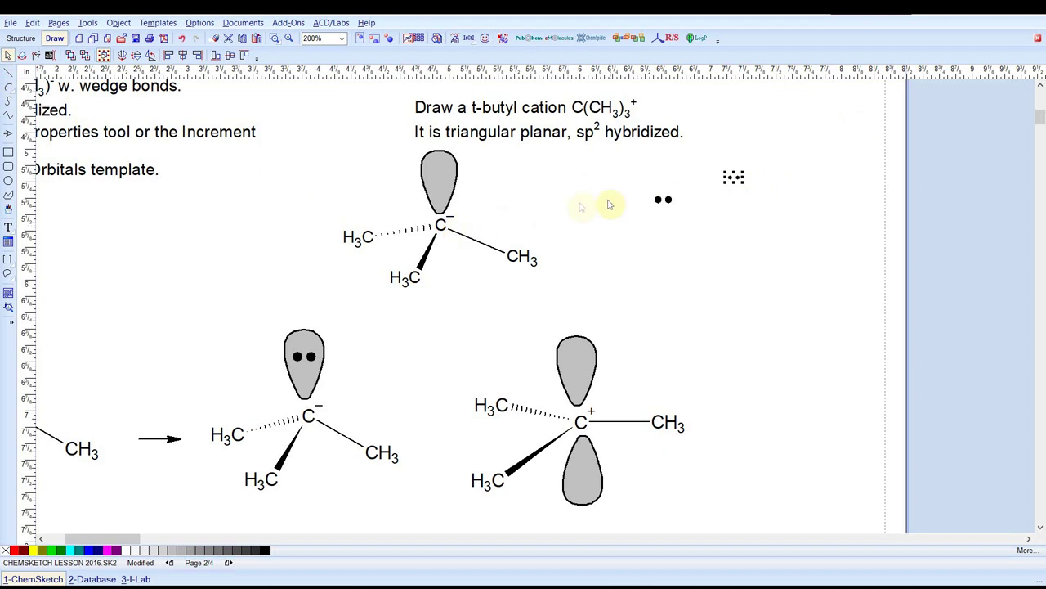
Move the dot pair into the top grey orbital lobe.
{"action": "left_click_drag", "start_coordinate": [669, 203], "coordinate": [453, 186]}
{"action": "left_click", "coordinate": [429, 190]}
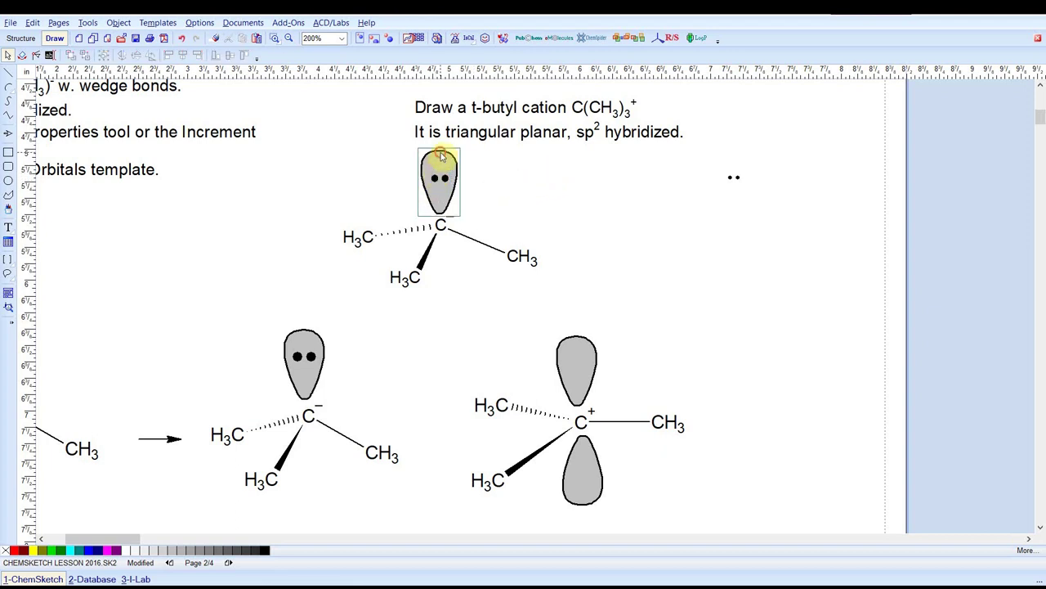
{"action": "left_click", "coordinate": [442, 163], "text": "shift"}
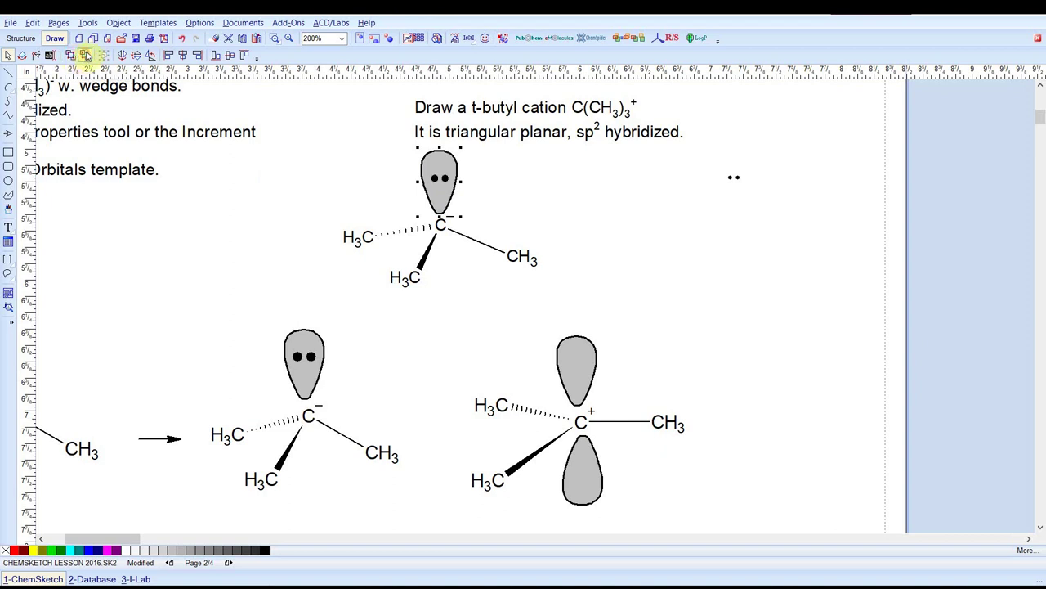
{"action": "left_click", "coordinate": [612, 215]}
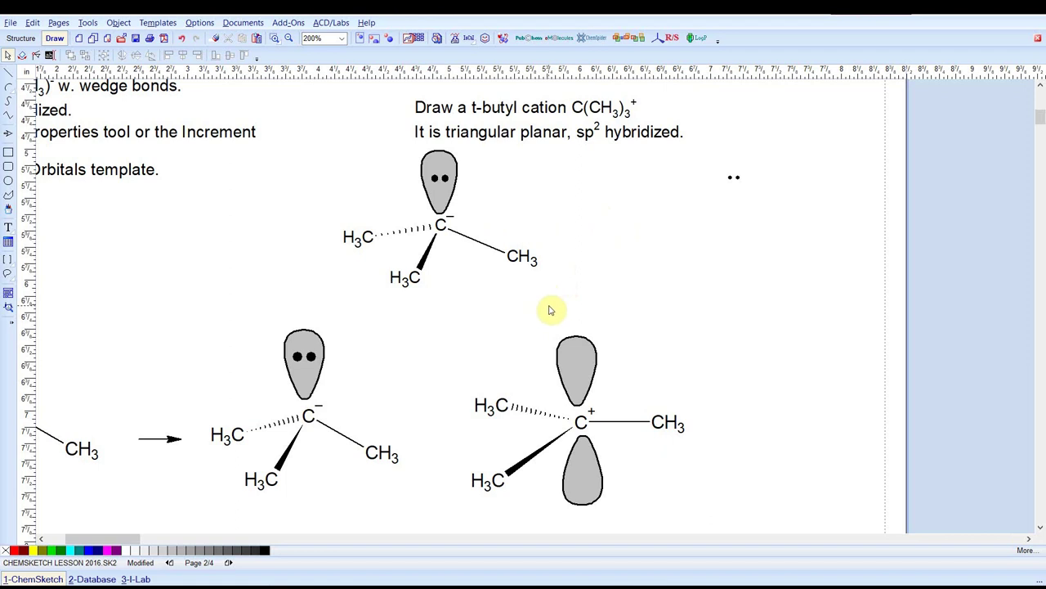
Select the whole top carbanion drawing and shift it to the right.
{"action": "mouse_move", "coordinate": [551, 305]}
{"action": "left_mouse_down"}
{"action": "mouse_move", "coordinate": [502, 303]}
{"action": "mouse_move", "coordinate": [341, 236]}
{"action": "mouse_move", "coordinate": [295, 139]}
{"action": "left_mouse_up"}
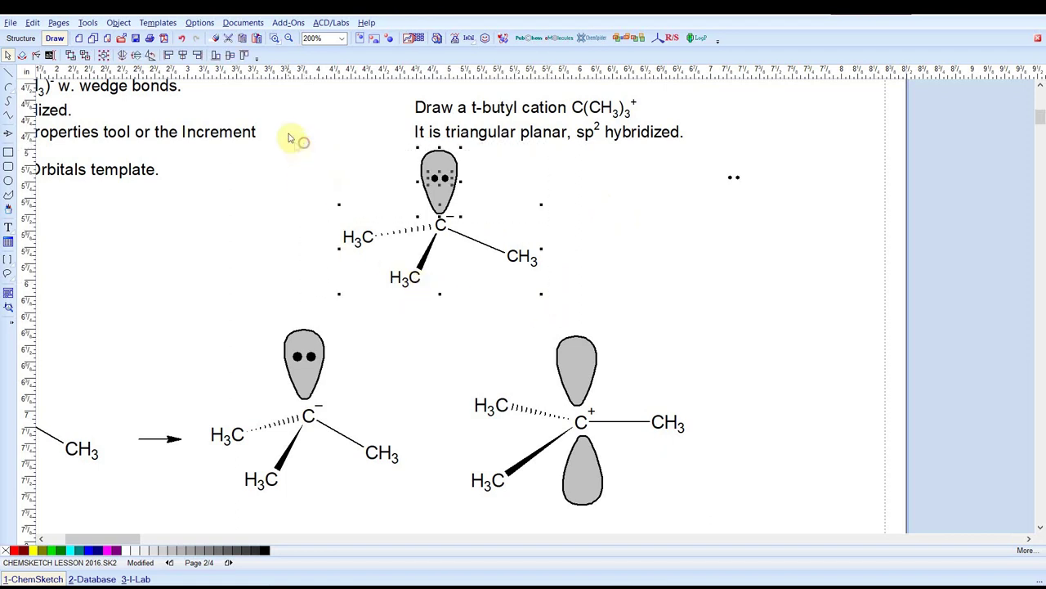
{"action": "left_click", "coordinate": [104, 54]}
{"action": "mouse_move", "coordinate": [436, 203]}
{"action": "left_mouse_down"}
{"action": "mouse_move", "coordinate": [596, 253]}
{"action": "mouse_move", "coordinate": [708, 270]}
{"action": "mouse_move", "coordinate": [439, 214]}
{"action": "left_mouse_up"}
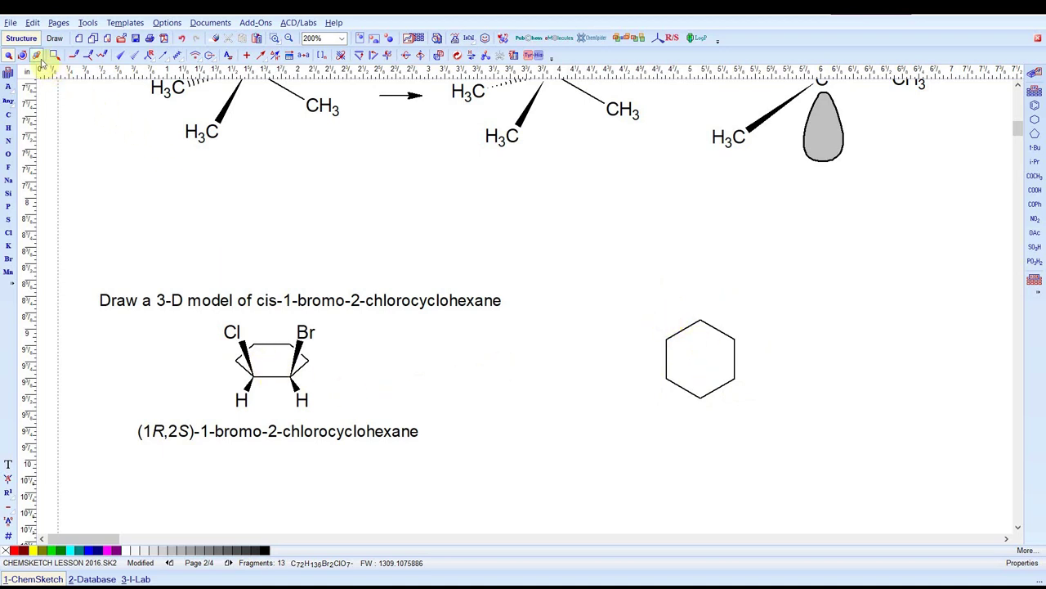
Select the cyclohexane ring and rotate it about 30° so a vertex points sideways.
{"action": "left_click", "coordinate": [17, 54]}
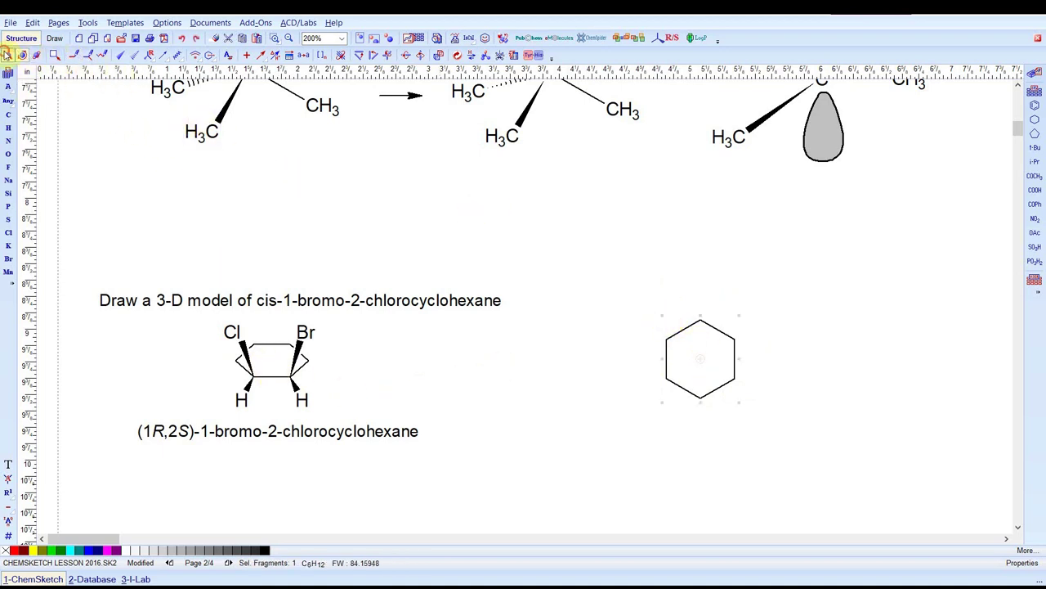
{"action": "left_click", "coordinate": [7, 54]}
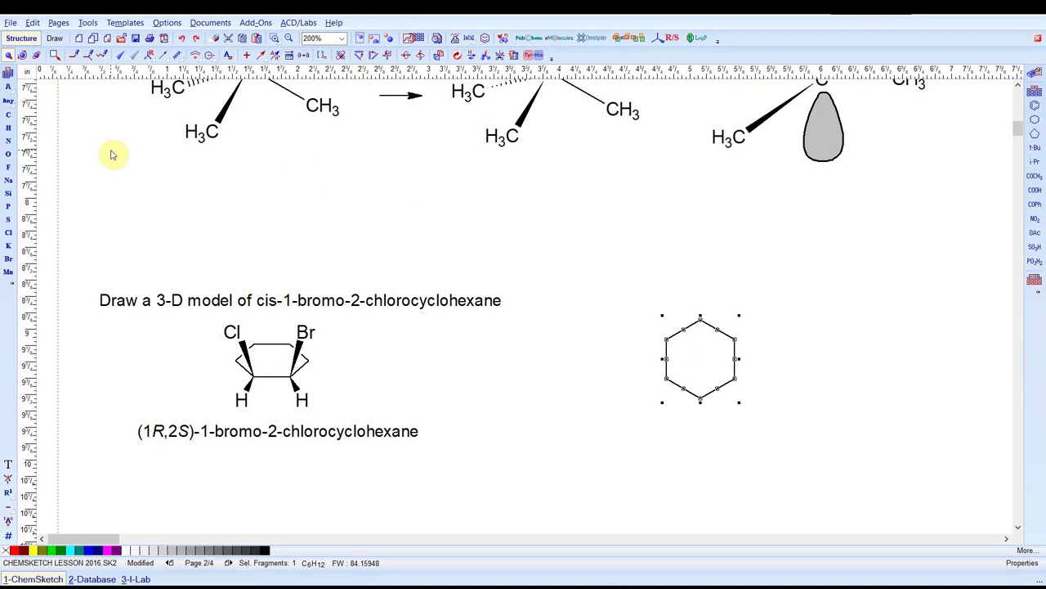
{"action": "left_click", "coordinate": [22, 55]}
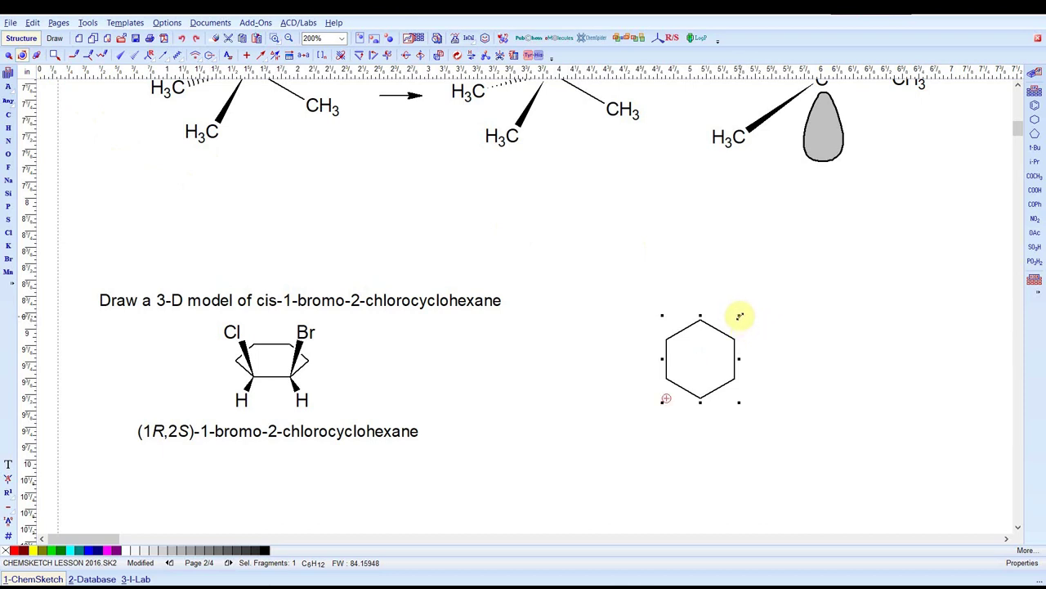
{"action": "left_click_drag", "start_coordinate": [739, 321], "coordinate": [694, 315]}
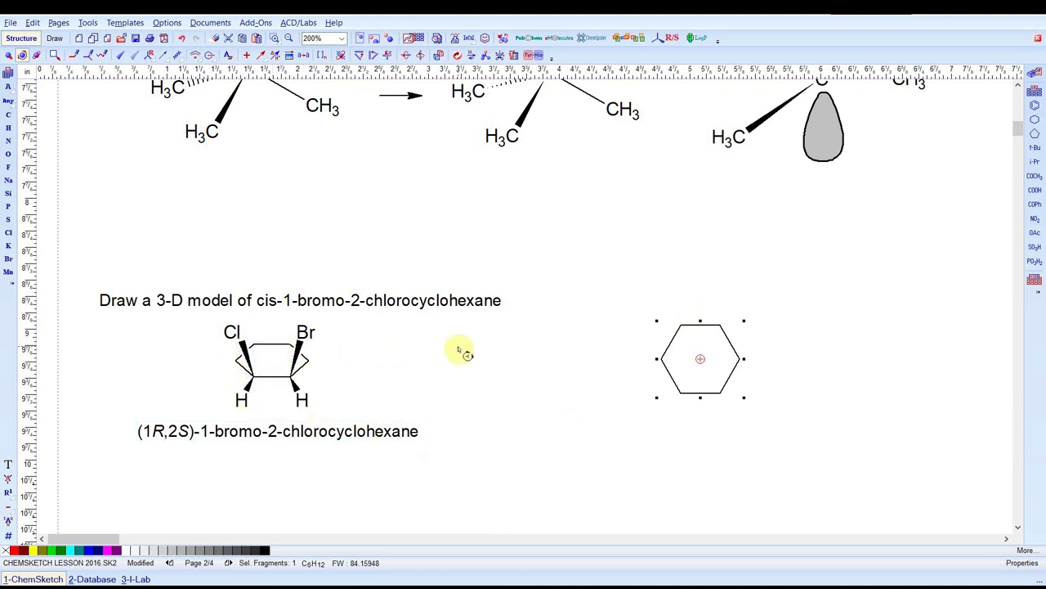
Squash the ring vertically to about 56% height, then reselect the flattened ring.
{"action": "left_click", "coordinate": [10, 59]}
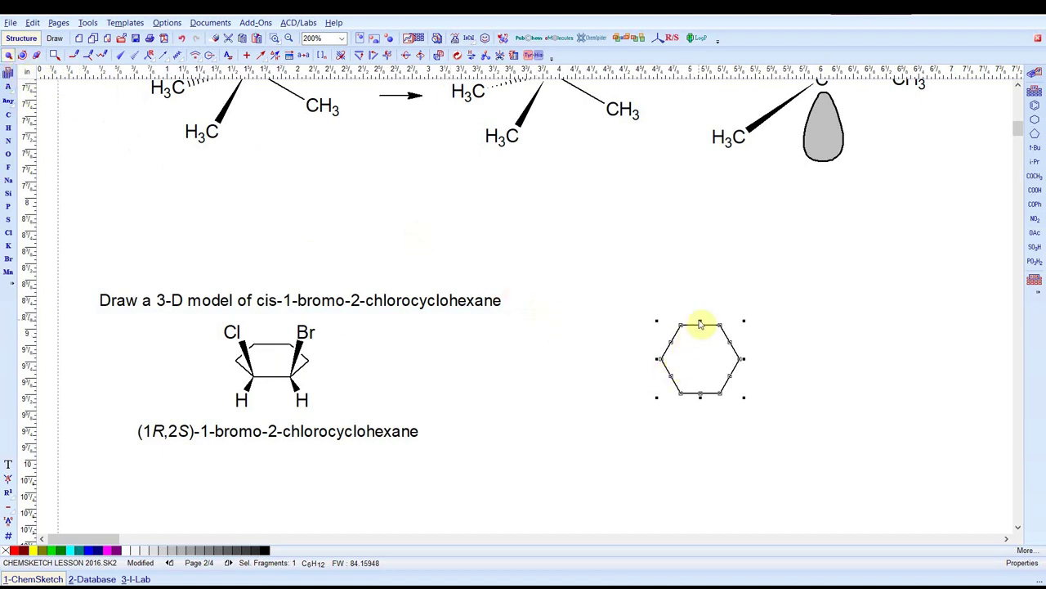
{"action": "mouse_move", "coordinate": [700, 323]}
{"action": "left_mouse_down"}
{"action": "mouse_move", "coordinate": [686, 300]}
{"action": "mouse_move", "coordinate": [693, 320]}
{"action": "left_mouse_up"}
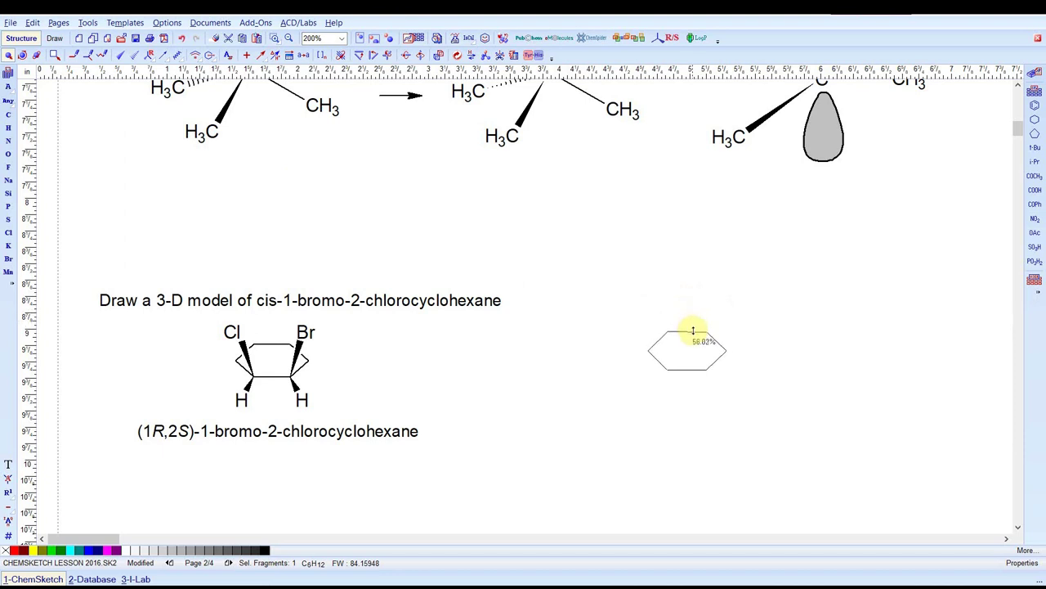
{"action": "left_click_drag", "start_coordinate": [693, 330], "coordinate": [693, 332]}
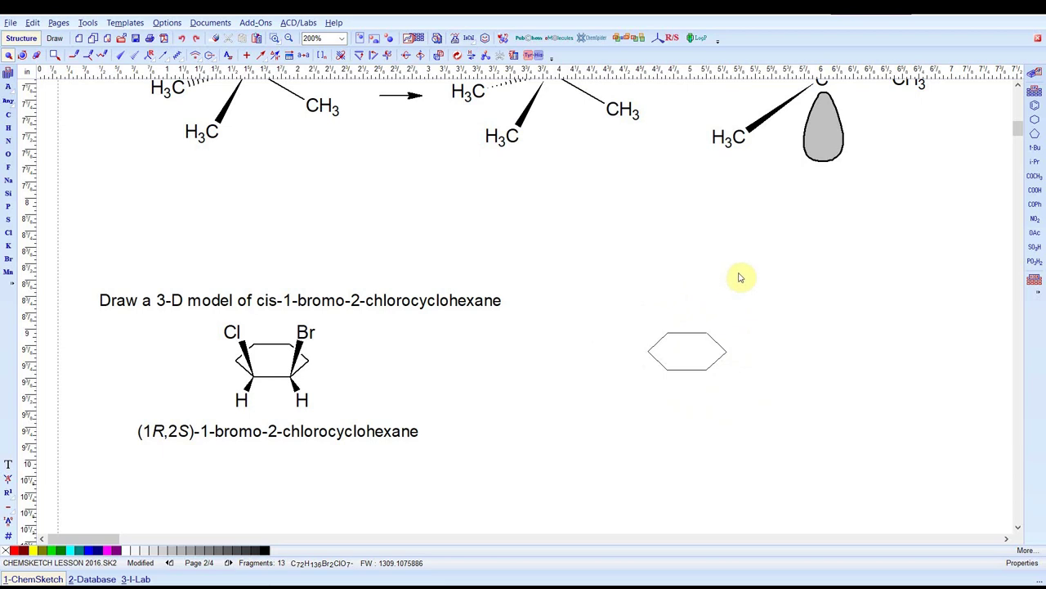
{"action": "left_click", "coordinate": [9, 58]}
{"action": "left_click_drag", "start_coordinate": [621, 278], "coordinate": [763, 418]}
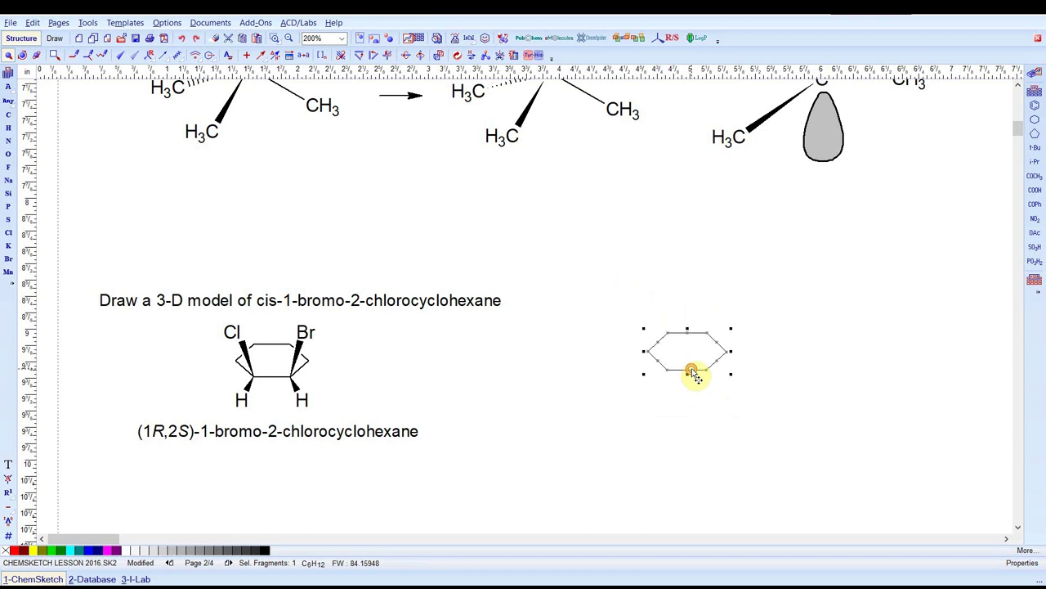
Change the flattened ring's bond width from 0.2 pt to 0.5 pt in its Bond properties.
{"action": "double_click", "coordinate": [695, 376]}
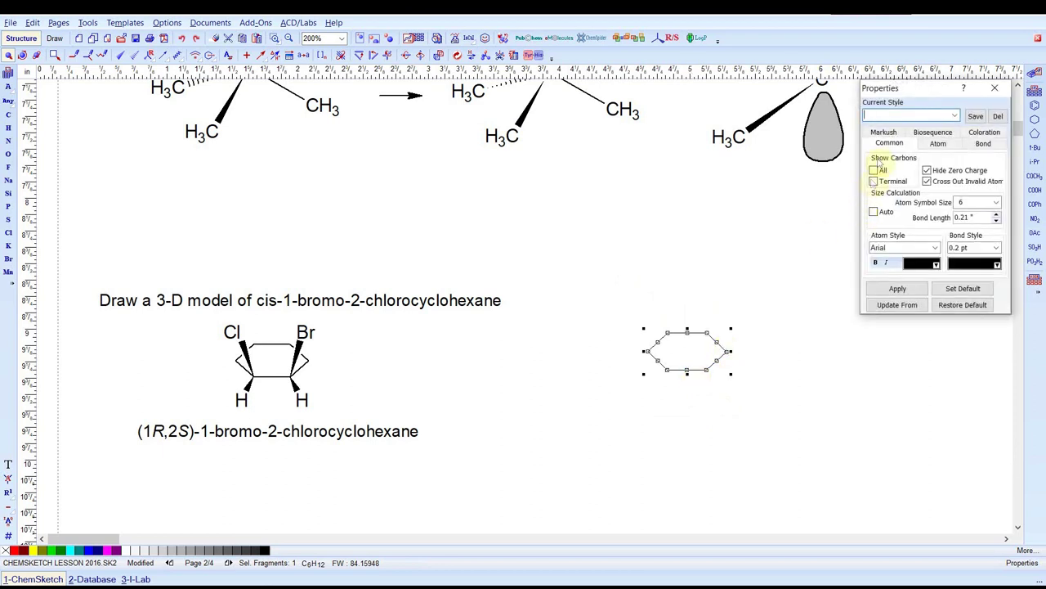
{"action": "left_click", "coordinate": [983, 144]}
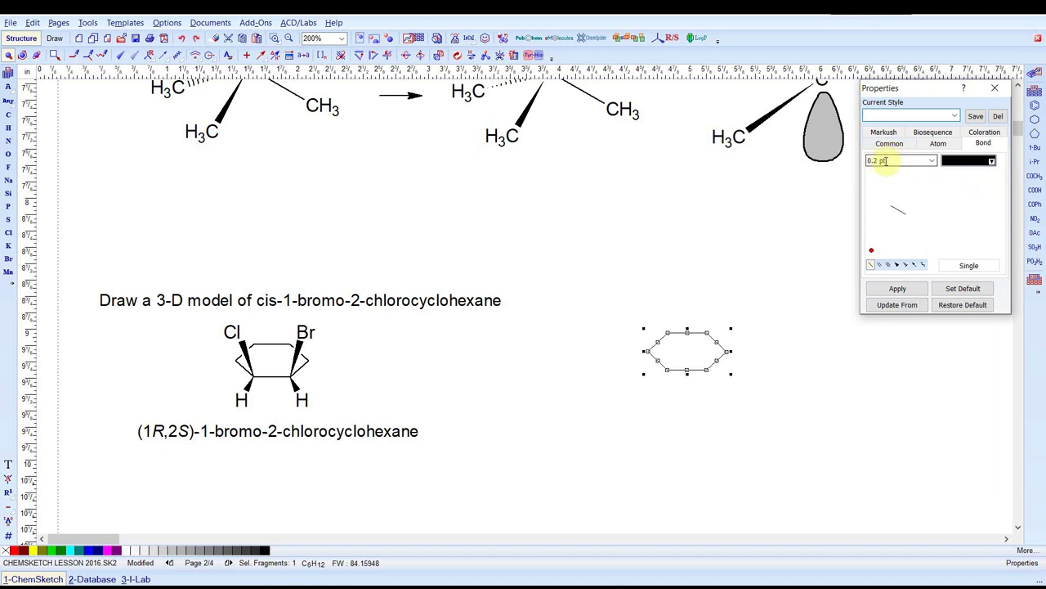
{"action": "left_click", "coordinate": [931, 160]}
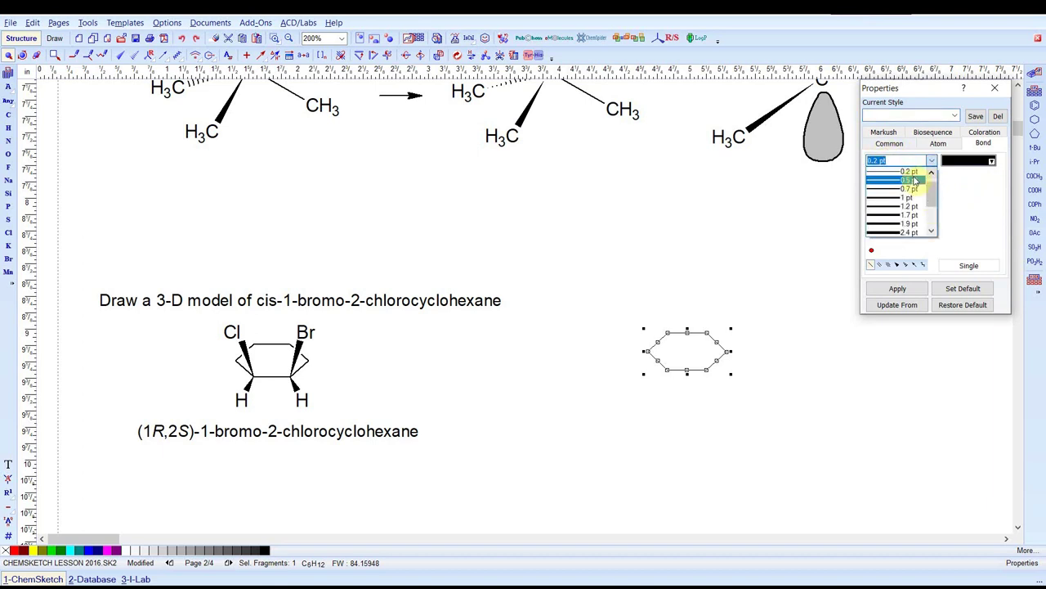
{"action": "left_click", "coordinate": [914, 180]}
{"action": "left_click", "coordinate": [902, 287]}
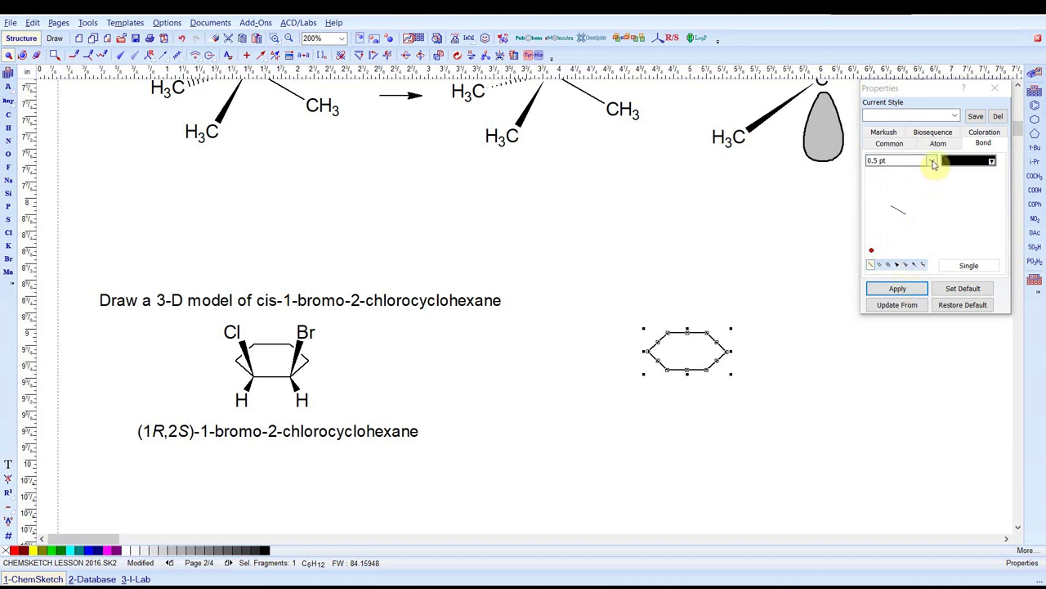
{"action": "left_click", "coordinate": [995, 88]}
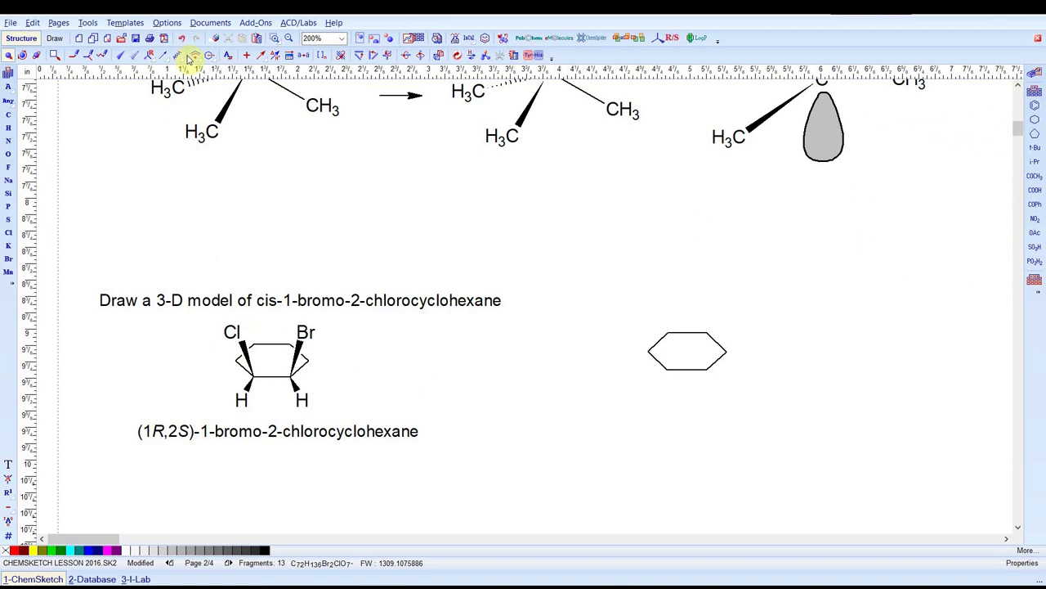
Draw upward wedge bonds ending in Cl on the left vertex and Br on the right vertex.
{"action": "left_click", "coordinate": [118, 55]}
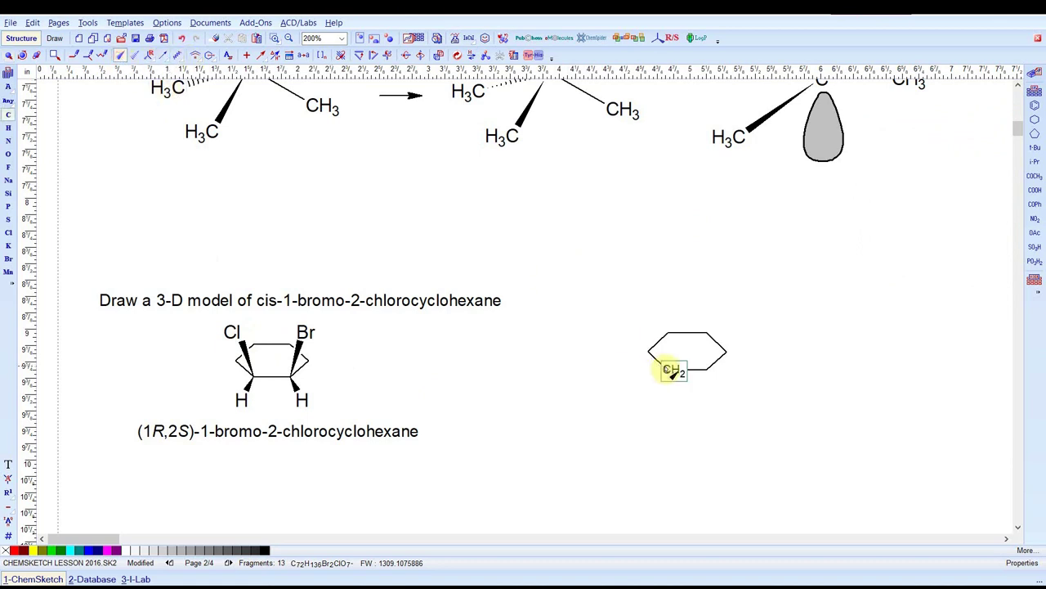
{"action": "left_click_drag", "start_coordinate": [668, 370], "coordinate": [647, 303]}
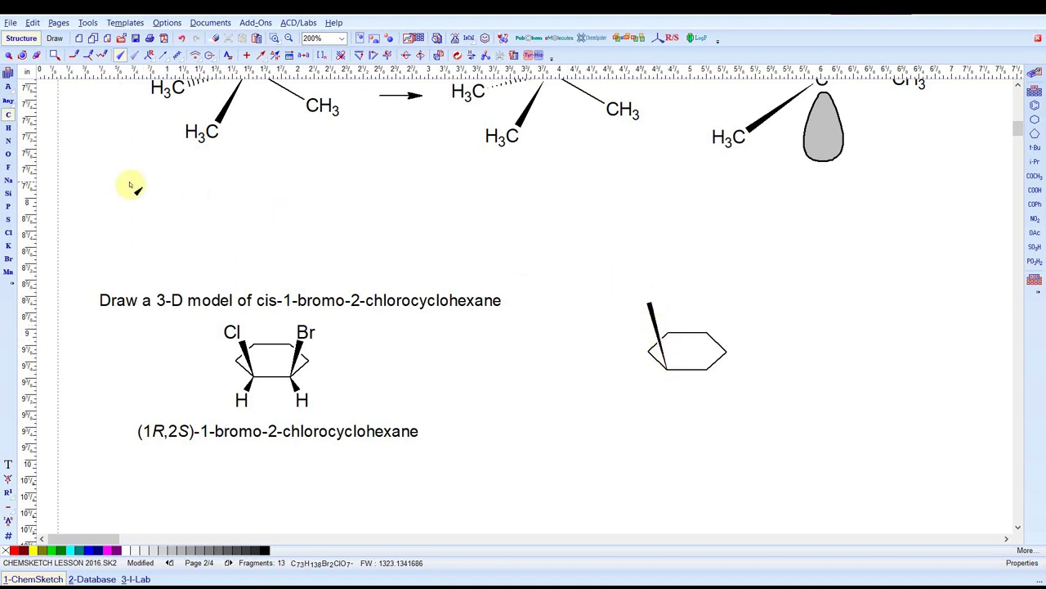
{"action": "left_click", "coordinate": [8, 233]}
{"action": "left_click", "coordinate": [655, 305]}
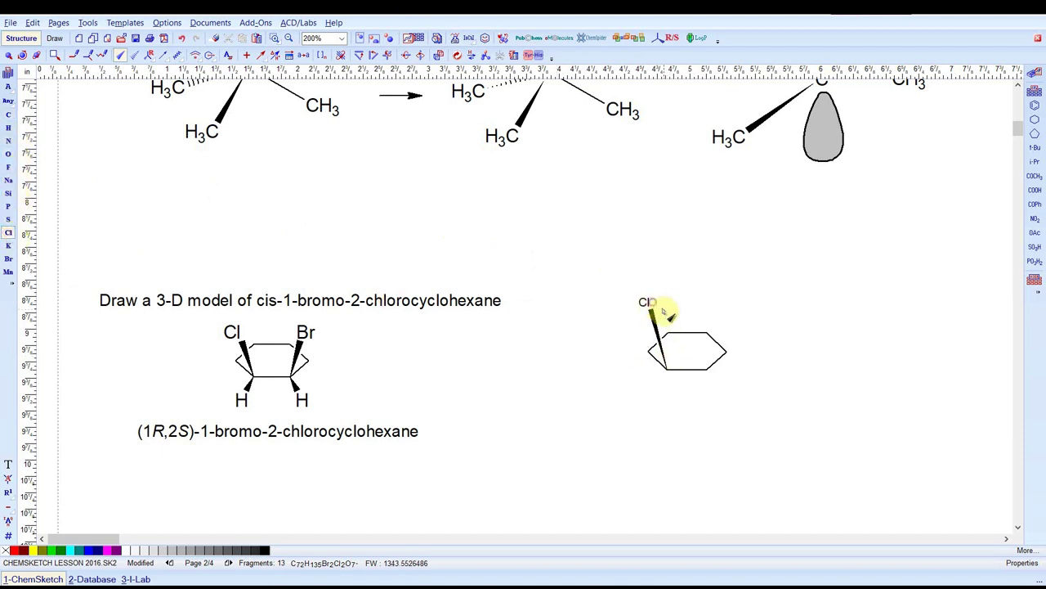
{"action": "left_click", "coordinate": [8, 258]}
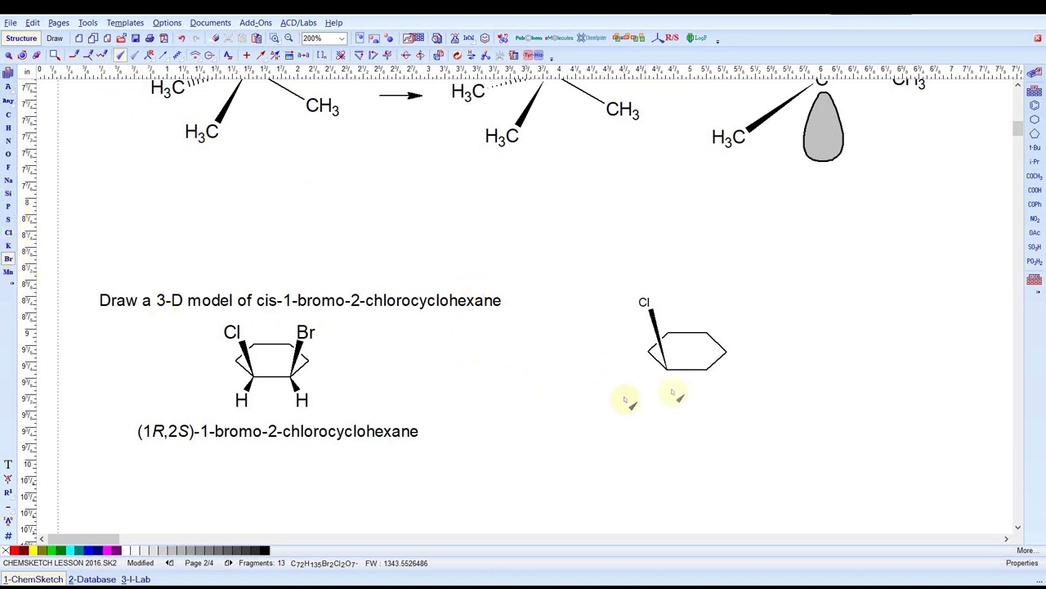
{"action": "left_click_drag", "start_coordinate": [707, 370], "coordinate": [724, 296]}
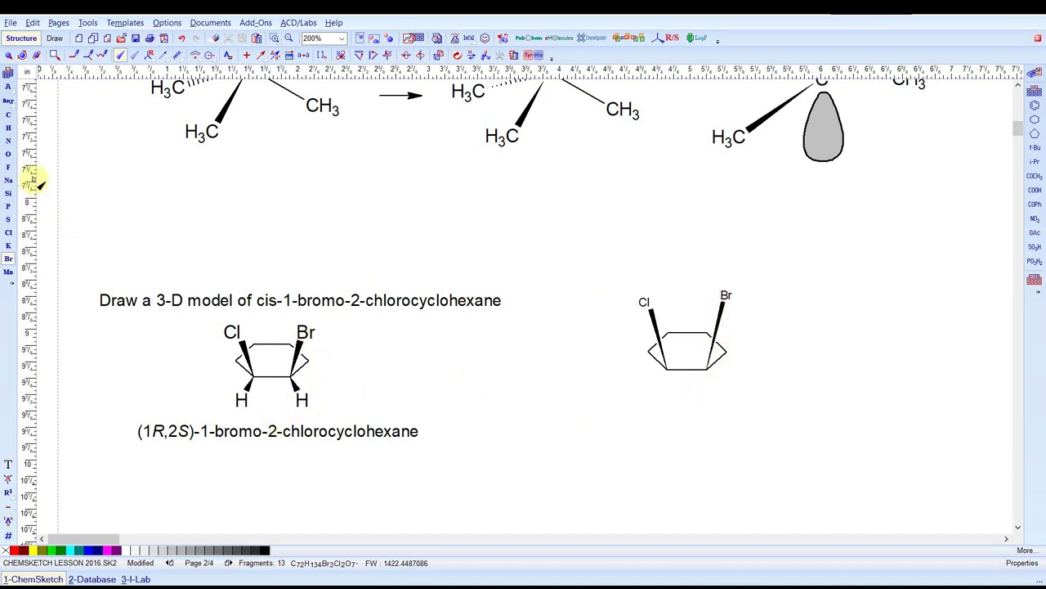
Add downward H wedges at the lower-left and lower-right vertices.
{"action": "left_click", "coordinate": [8, 128]}
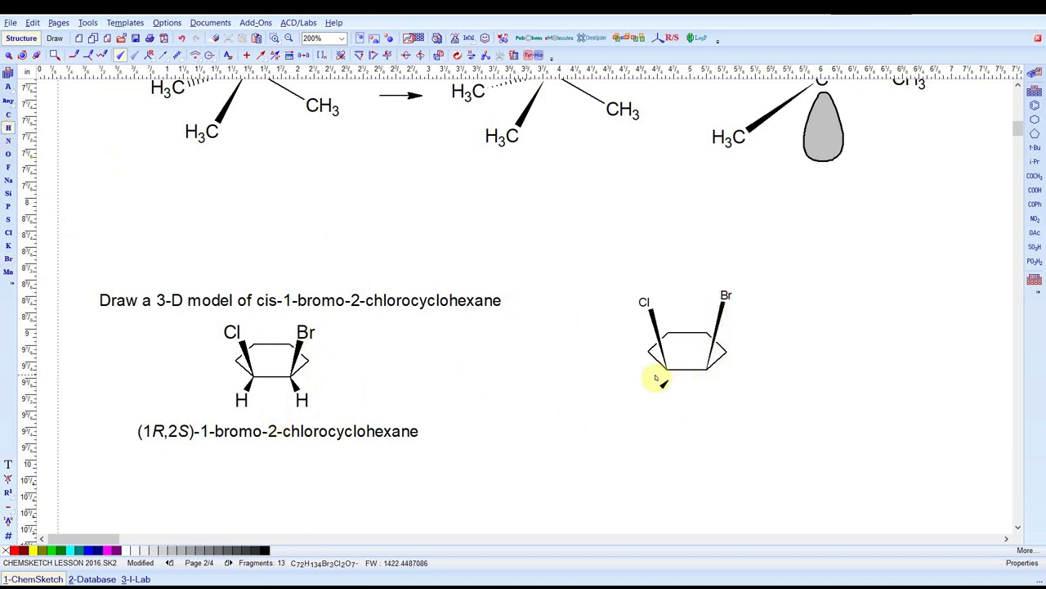
{"action": "left_click_drag", "start_coordinate": [662, 383], "coordinate": [656, 399]}
{"action": "left_click_drag", "start_coordinate": [708, 370], "coordinate": [723, 400]}
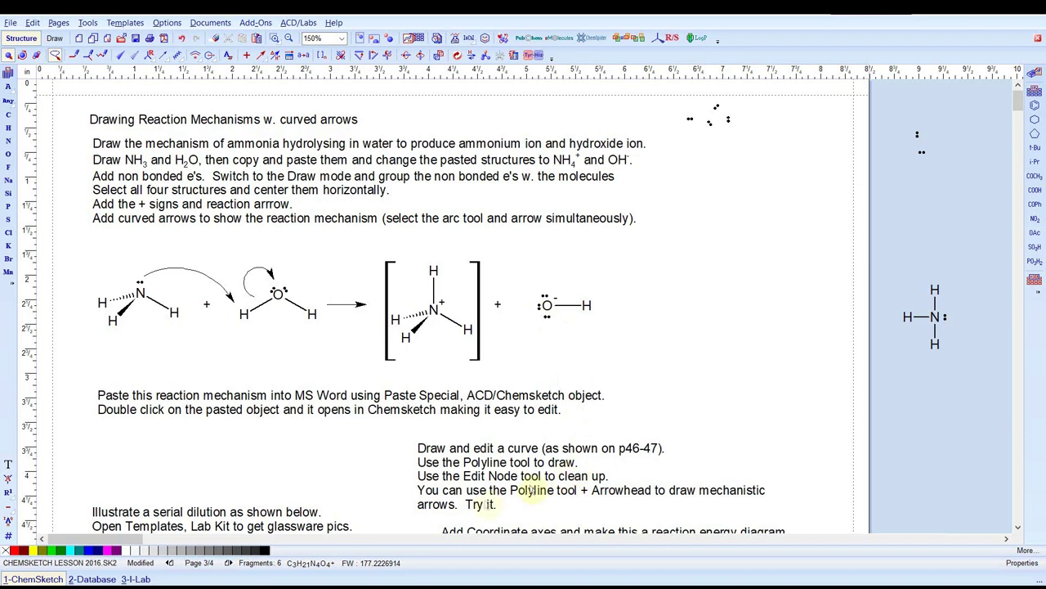
Place a plus-sign text box on page 3's canvas.
{"action": "left_click_drag", "start_coordinate": [114, 538], "coordinate": [176, 542]}
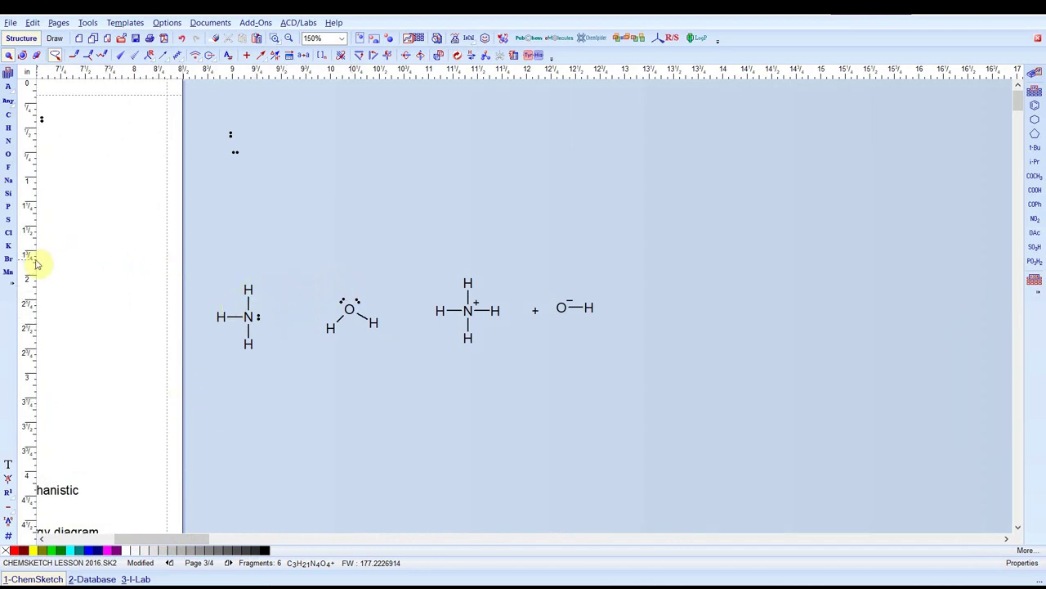
{"action": "left_click", "coordinate": [53, 38]}
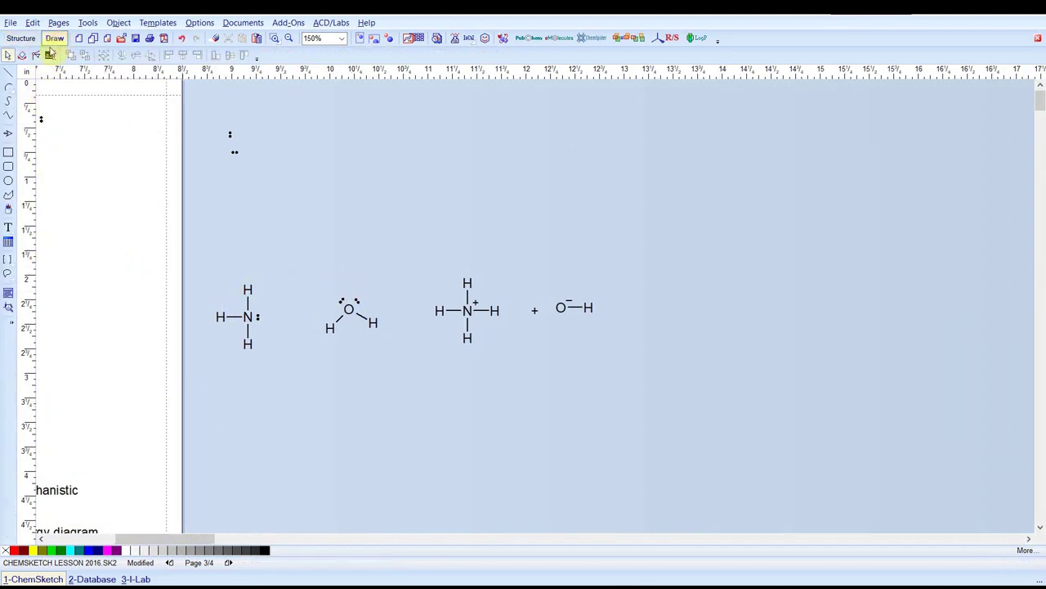
{"action": "left_click", "coordinate": [8, 229]}
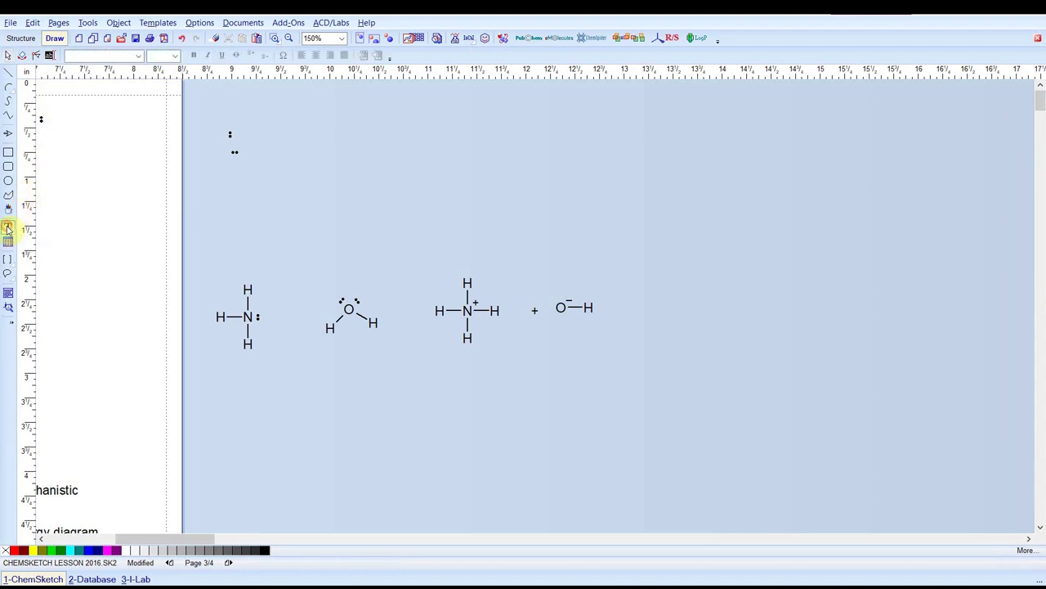
{"action": "left_click", "coordinate": [365, 175]}
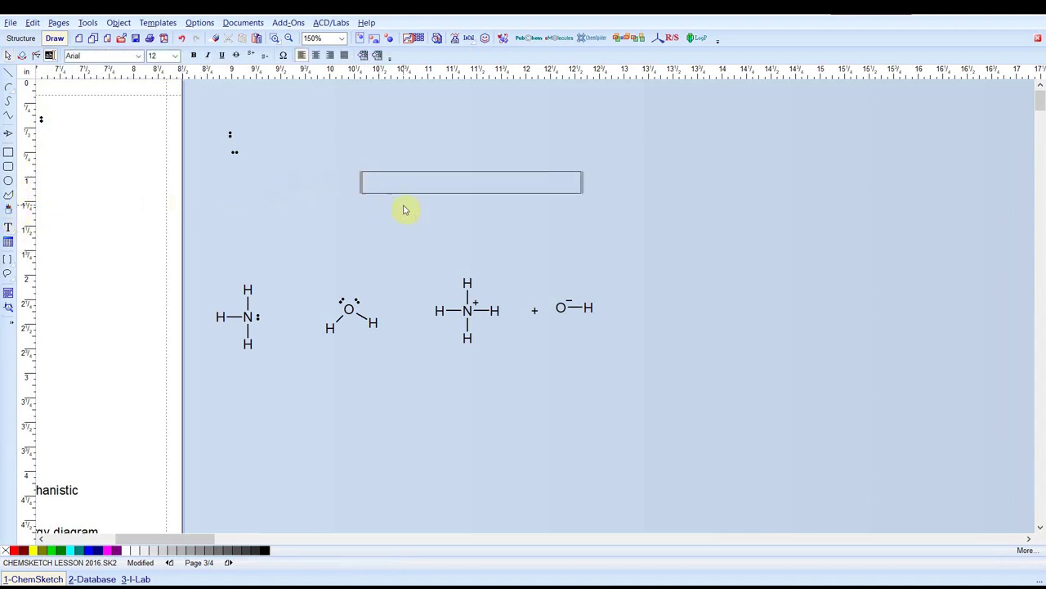
{"action": "left_click", "coordinate": [320, 145]}
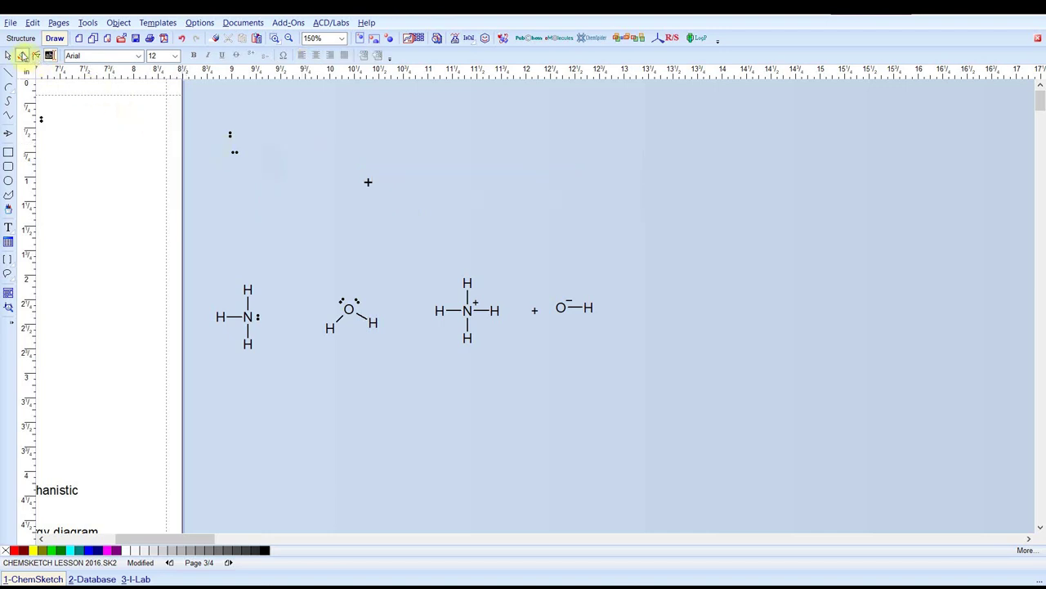
{"action": "left_click", "coordinate": [7, 55]}
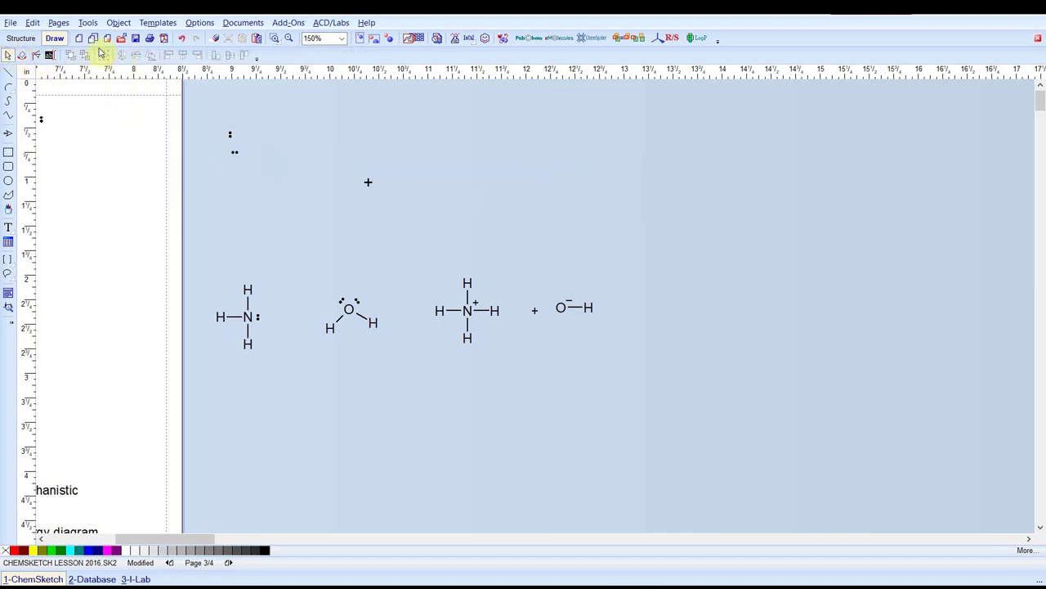
Draw a straight reaction arrow between the water molecule and the ammonium ion.
{"action": "left_click", "coordinate": [21, 37]}
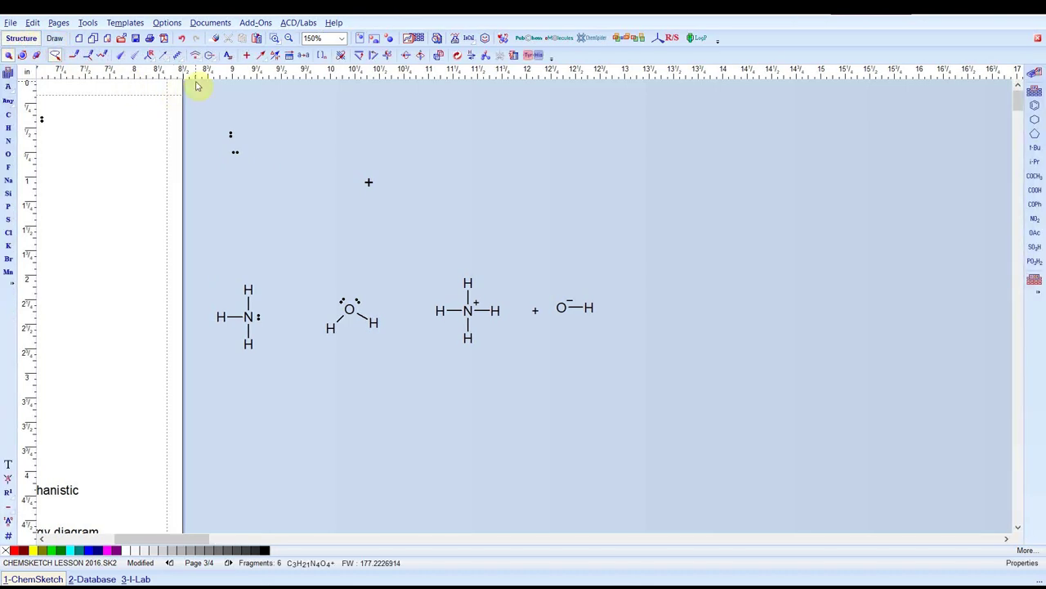
{"action": "left_click", "coordinate": [246, 54]}
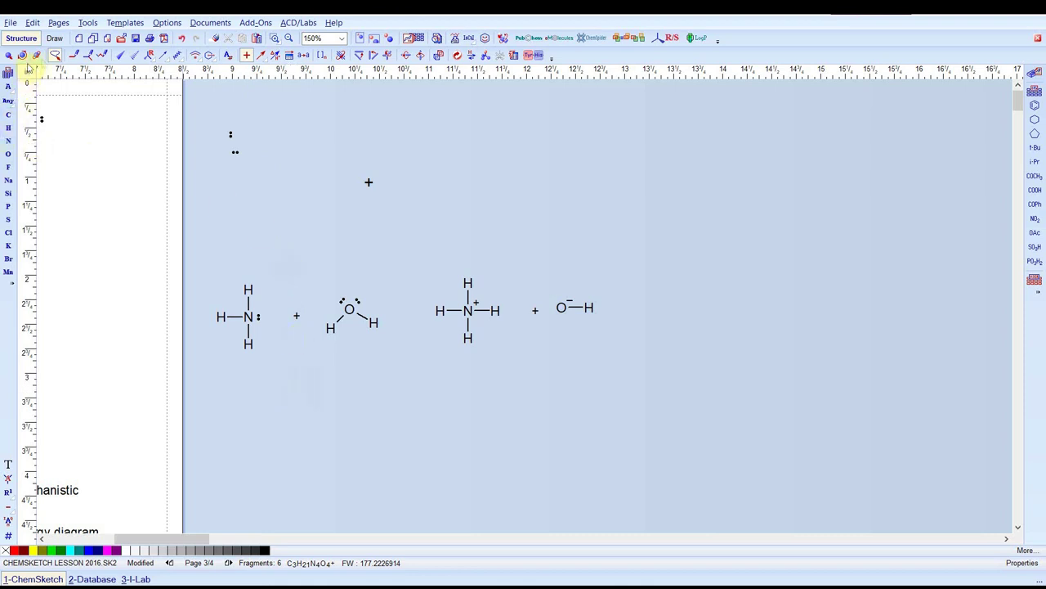
{"action": "left_click", "coordinate": [56, 40]}
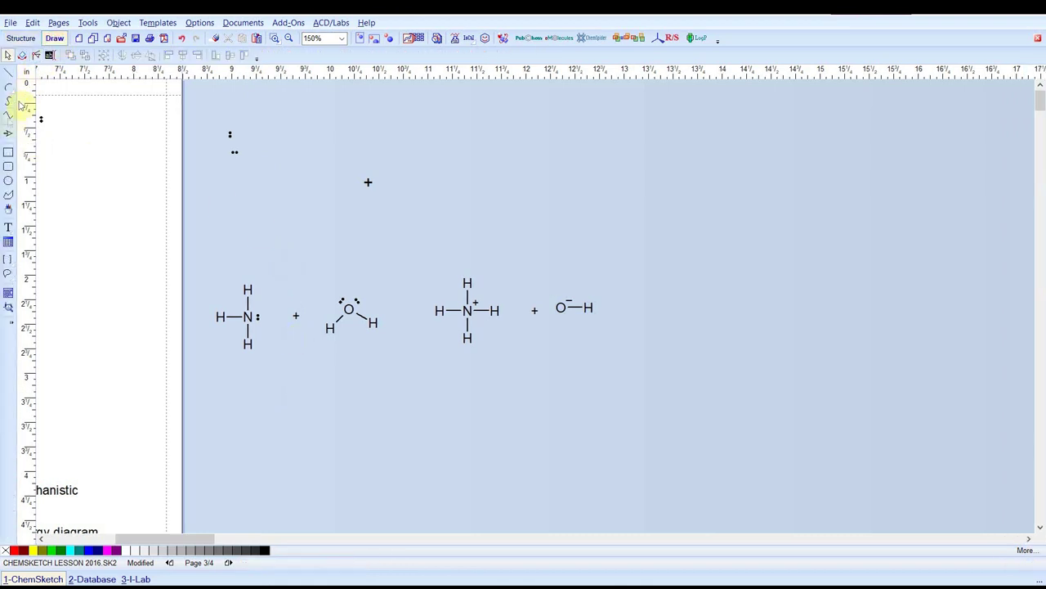
{"action": "left_click", "coordinate": [8, 72]}
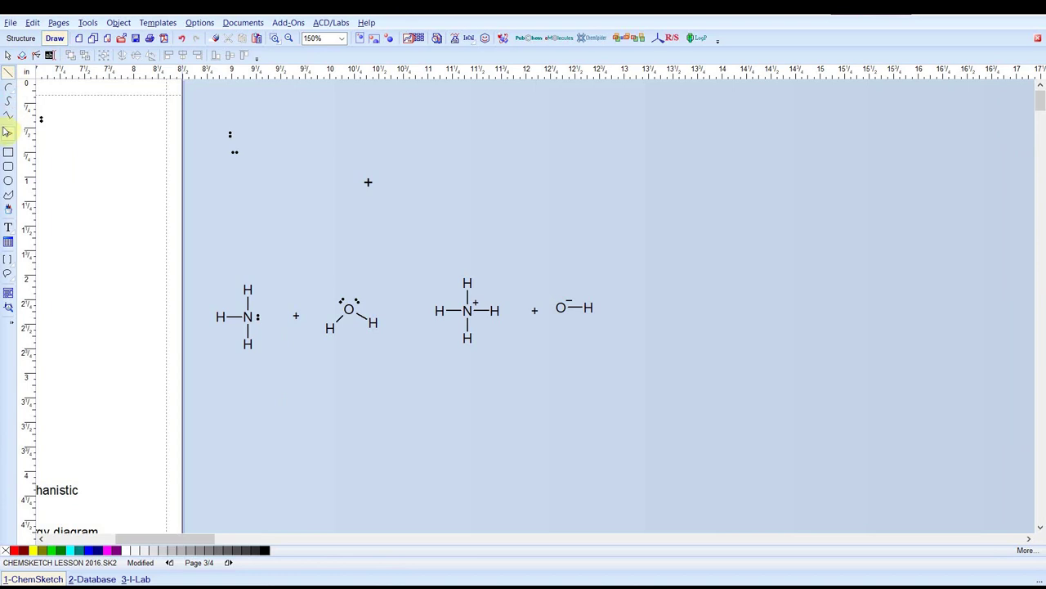
{"action": "left_click", "coordinate": [7, 134]}
{"action": "left_click_drag", "start_coordinate": [421, 312], "coordinate": [421, 312]}
{"action": "left_click_drag", "start_coordinate": [175, 539], "coordinate": [112, 539]}
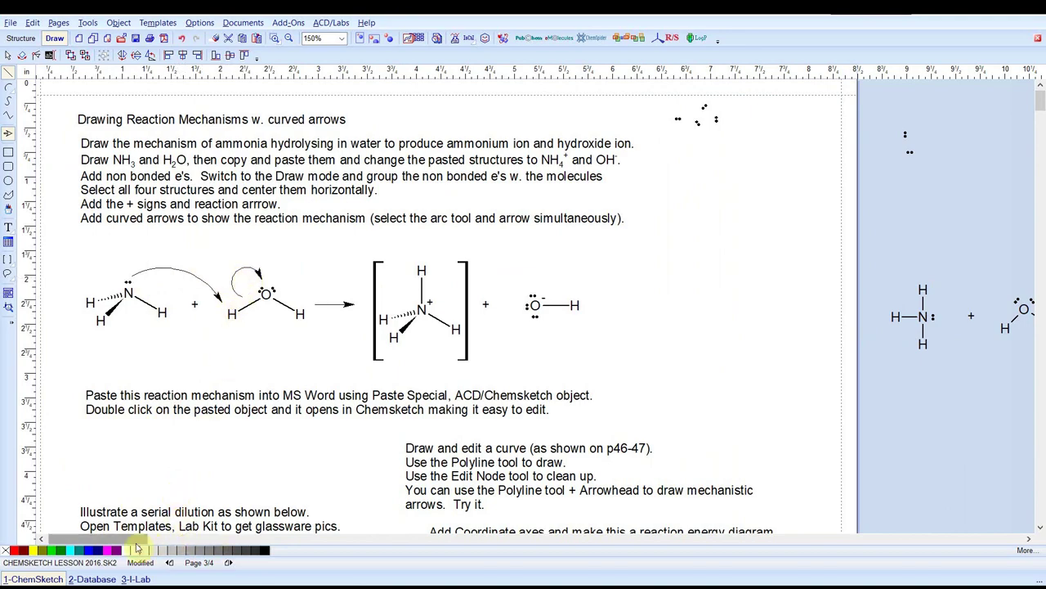
{"action": "left_click_drag", "start_coordinate": [135, 542], "coordinate": [208, 542]}
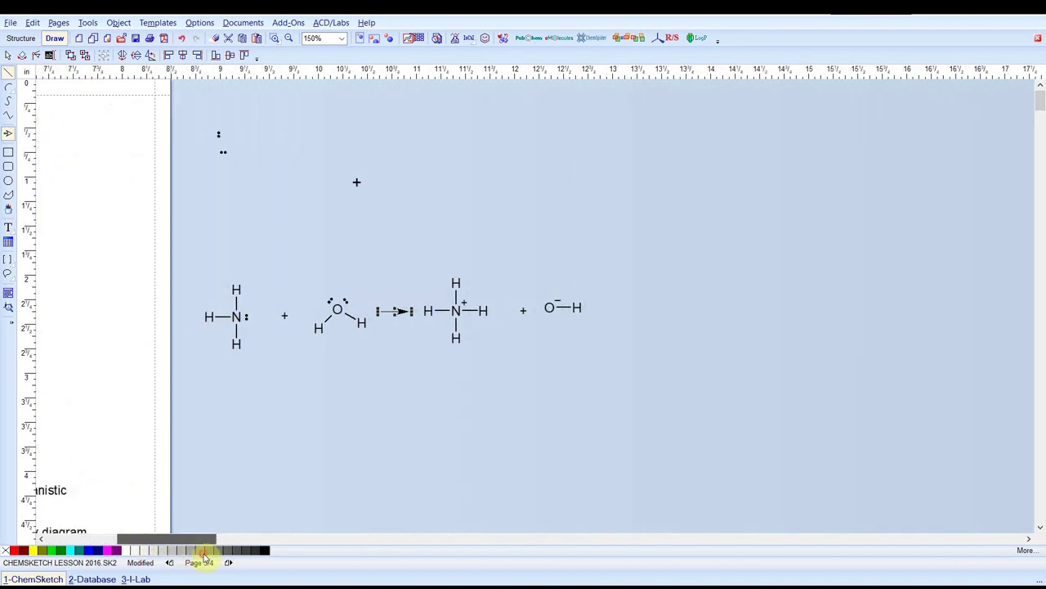
{"action": "scroll", "coordinate": [341, 460], "scroll_direction": "up", "scroll_amount": 1}
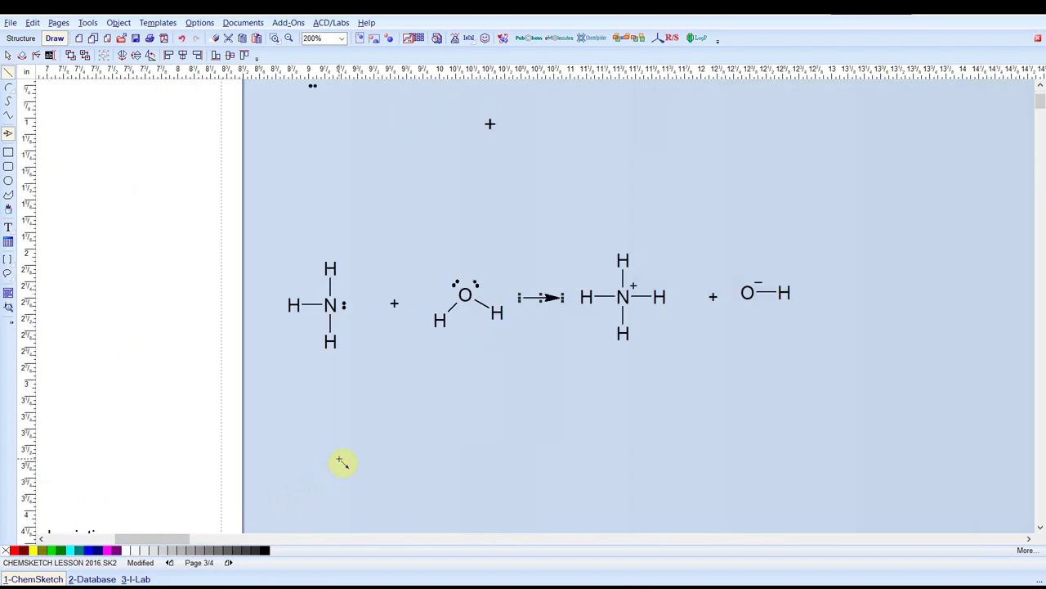
Draw an arc arrow from ammonia's nitrogen lone pair to water's left hydrogen, redrawing it after one undo.
{"action": "scroll", "coordinate": [341, 462], "scroll_direction": "up", "scroll_amount": 1}
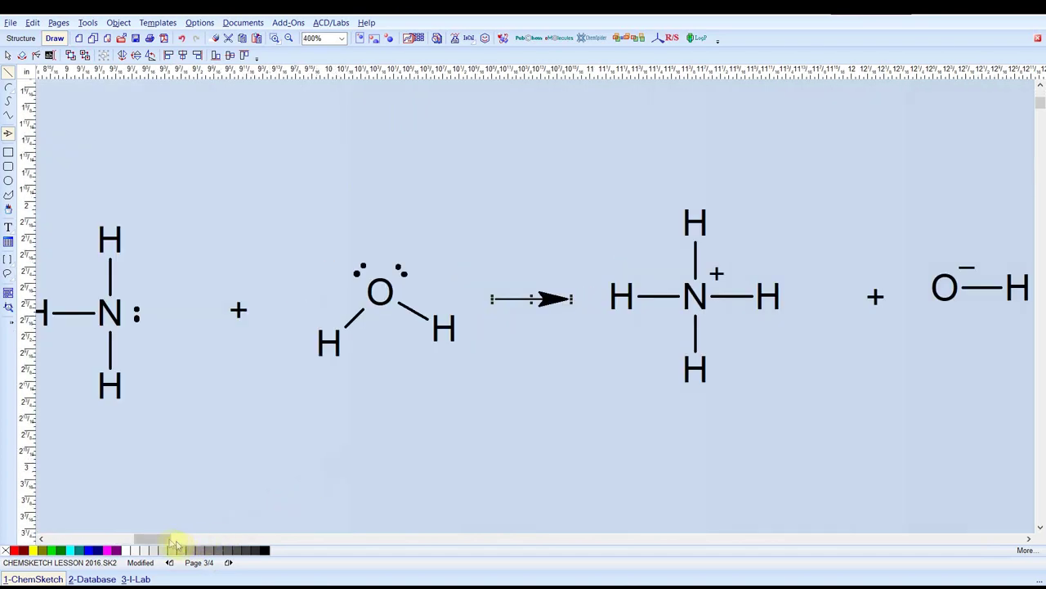
{"action": "left_click_drag", "start_coordinate": [174, 543], "coordinate": [152, 546]}
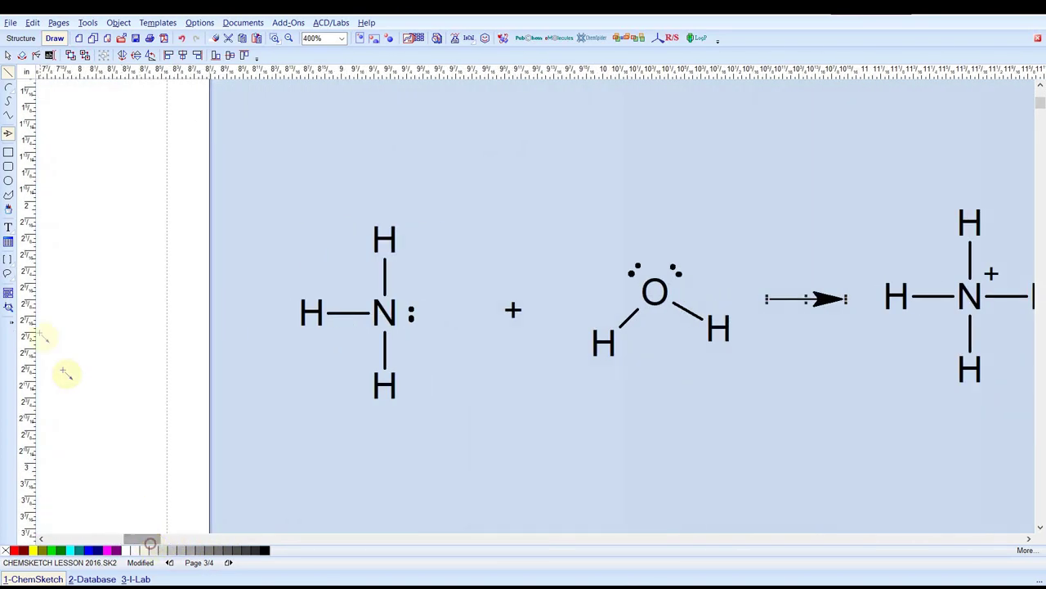
{"action": "left_click", "coordinate": [12, 98]}
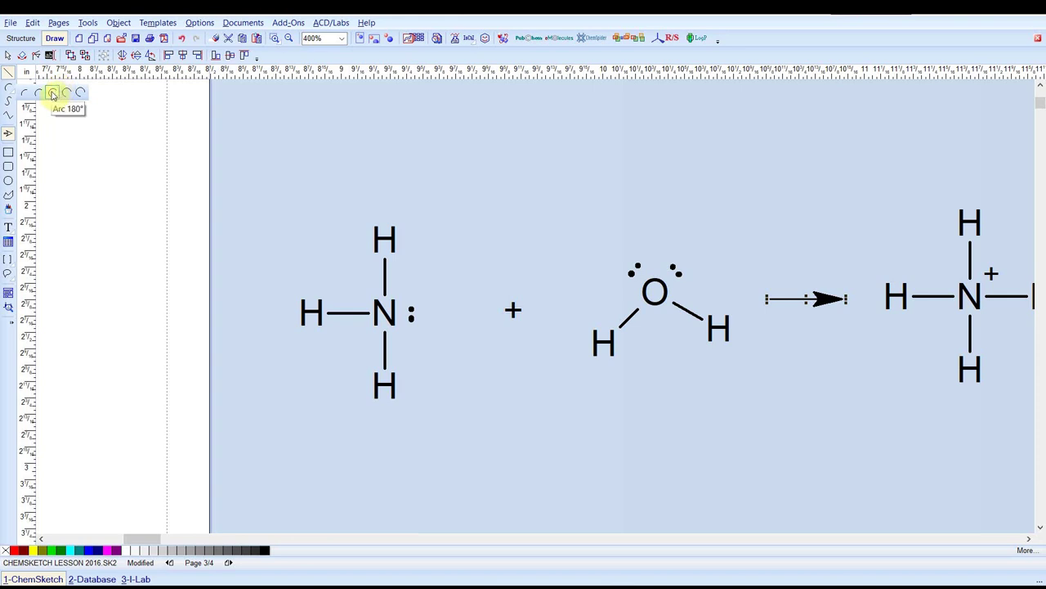
{"action": "left_click", "coordinate": [53, 95]}
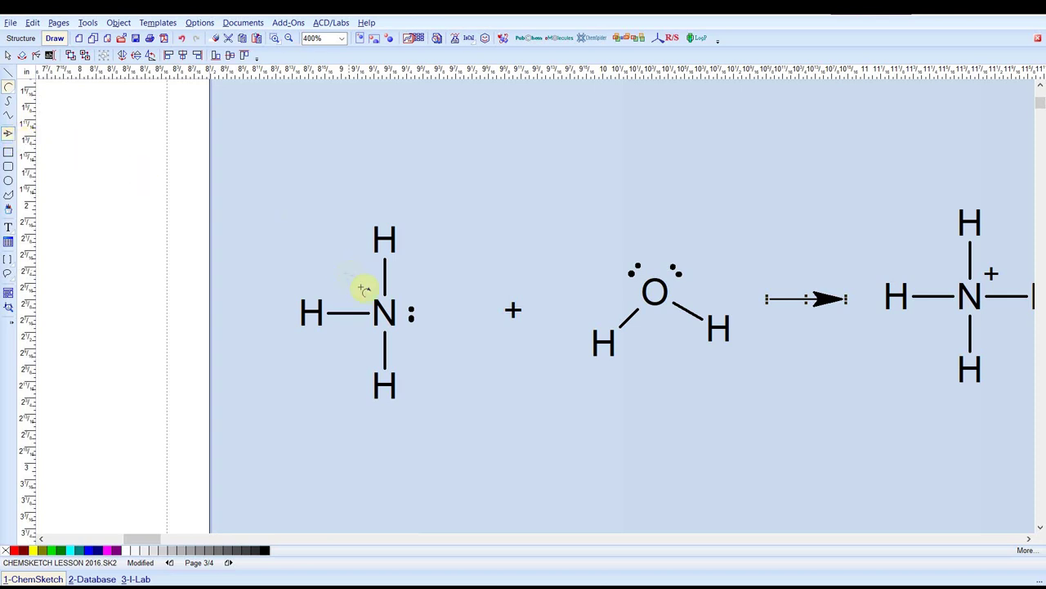
{"action": "left_click_drag", "start_coordinate": [415, 299], "coordinate": [589, 319]}
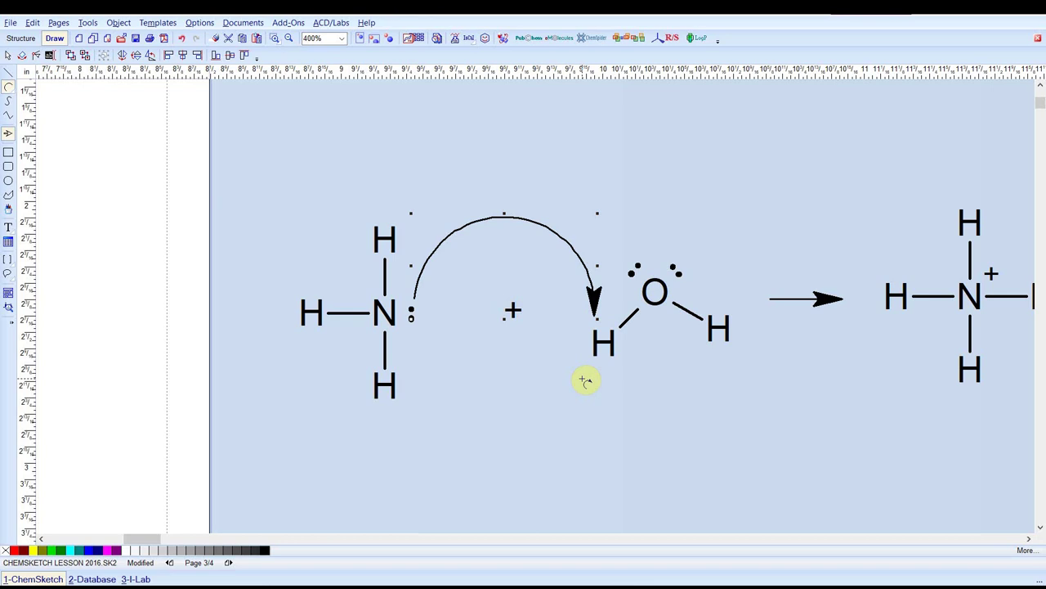
{"action": "key", "text": "ctrl+z"}
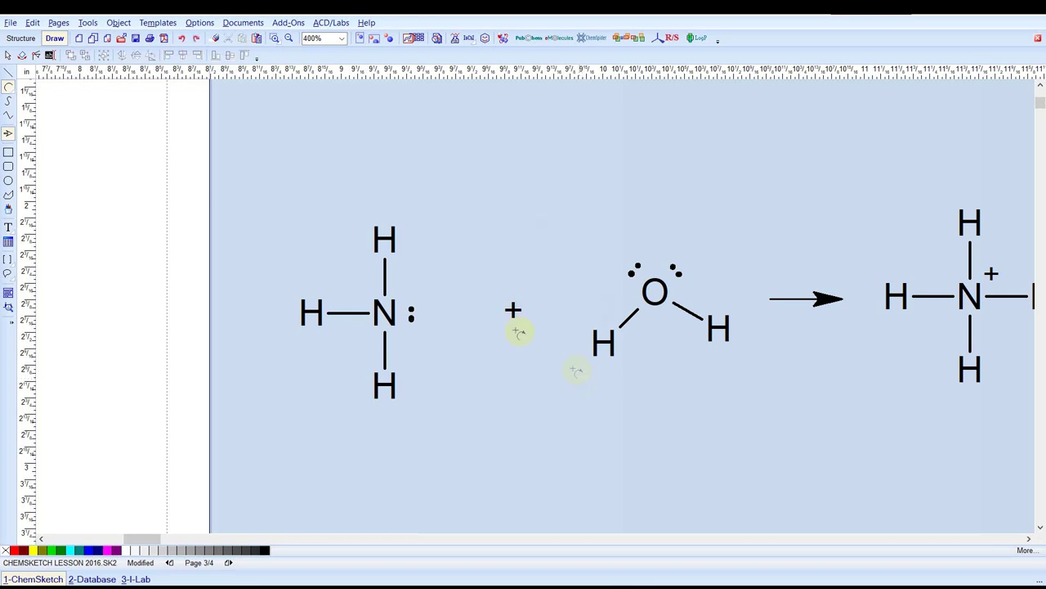
{"action": "left_click", "coordinate": [10, 91]}
{"action": "left_click", "coordinate": [33, 93]}
{"action": "left_click_drag", "start_coordinate": [437, 288], "coordinate": [587, 317]}
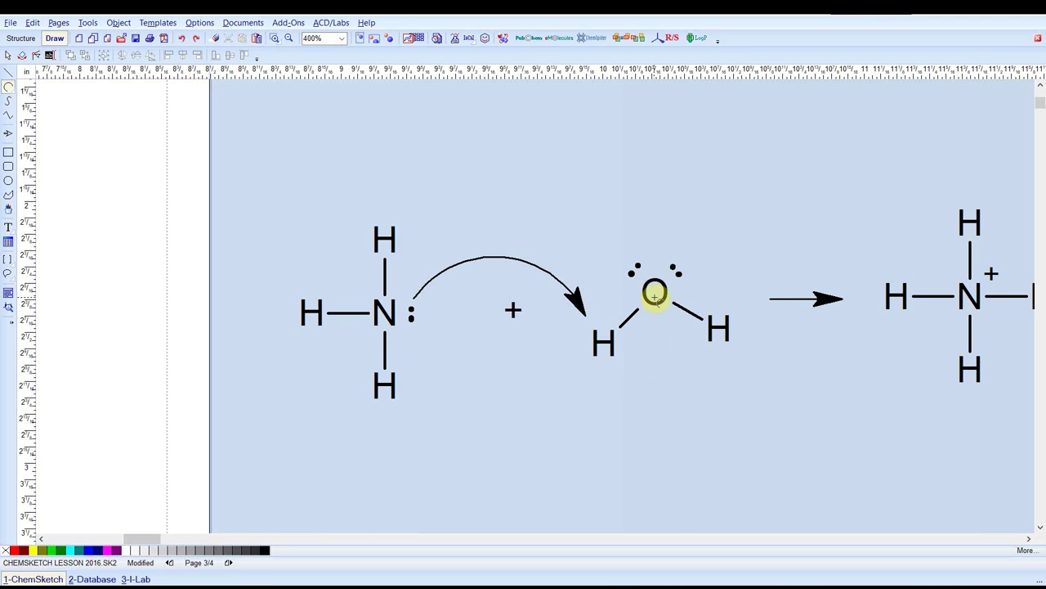
Draw a 240° arc arrow from water's H–O bond to the oxygen.
{"action": "left_click", "coordinate": [12, 92]}
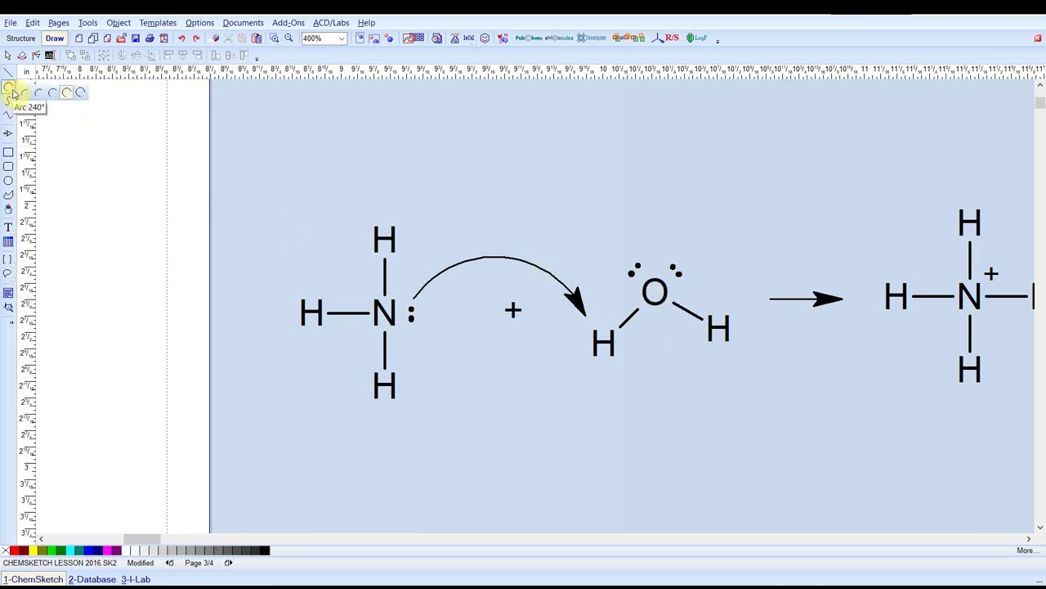
{"action": "left_click", "coordinate": [13, 95]}
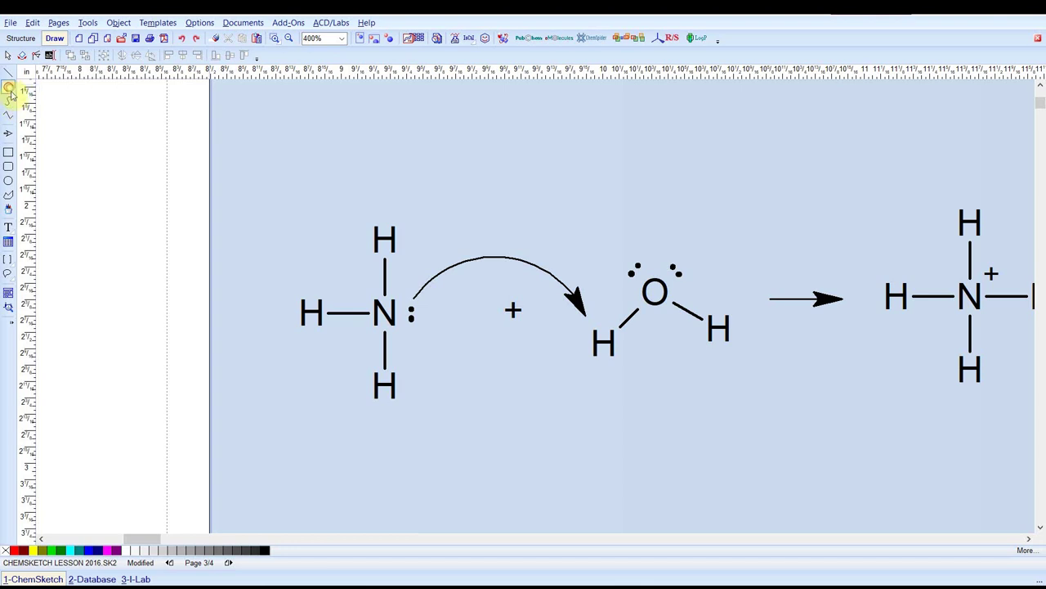
{"action": "left_click", "coordinate": [8, 135]}
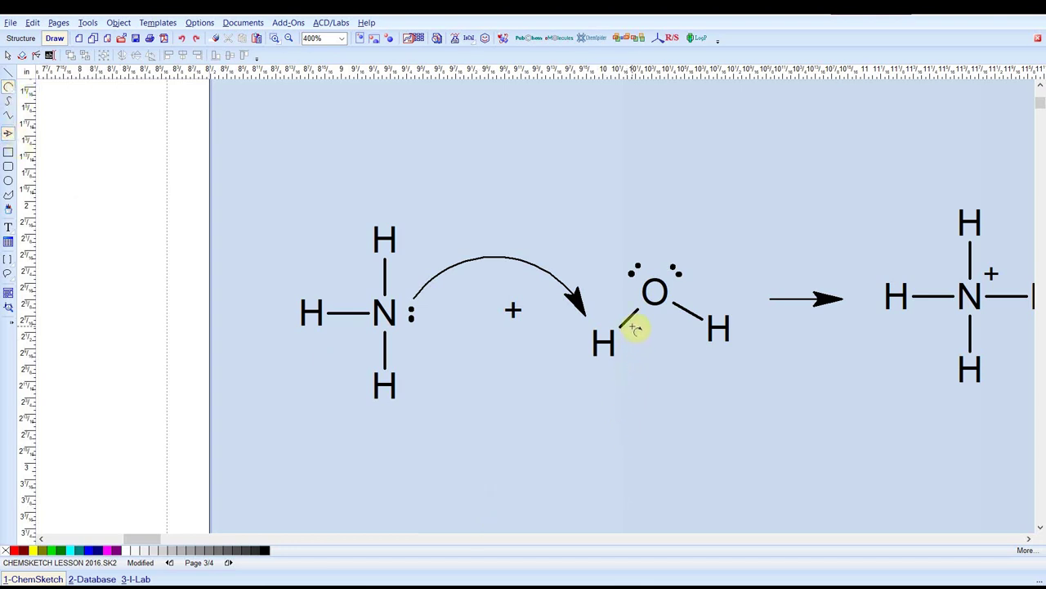
{"action": "left_click_drag", "start_coordinate": [636, 327], "coordinate": [667, 321]}
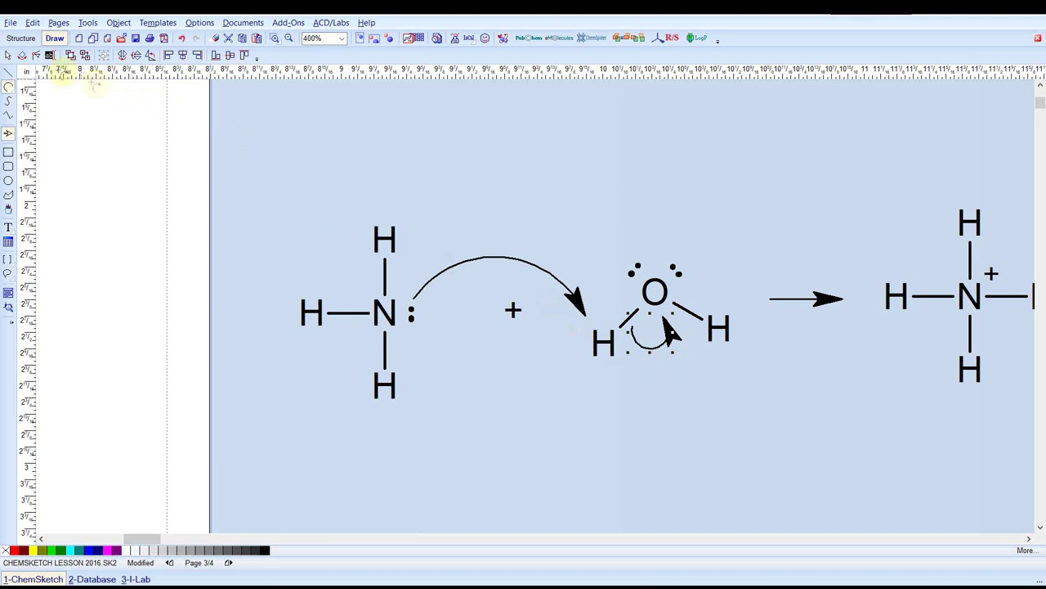
Stretch the new arrow's loop further down below the oxygen.
{"action": "left_click", "coordinate": [8, 55]}
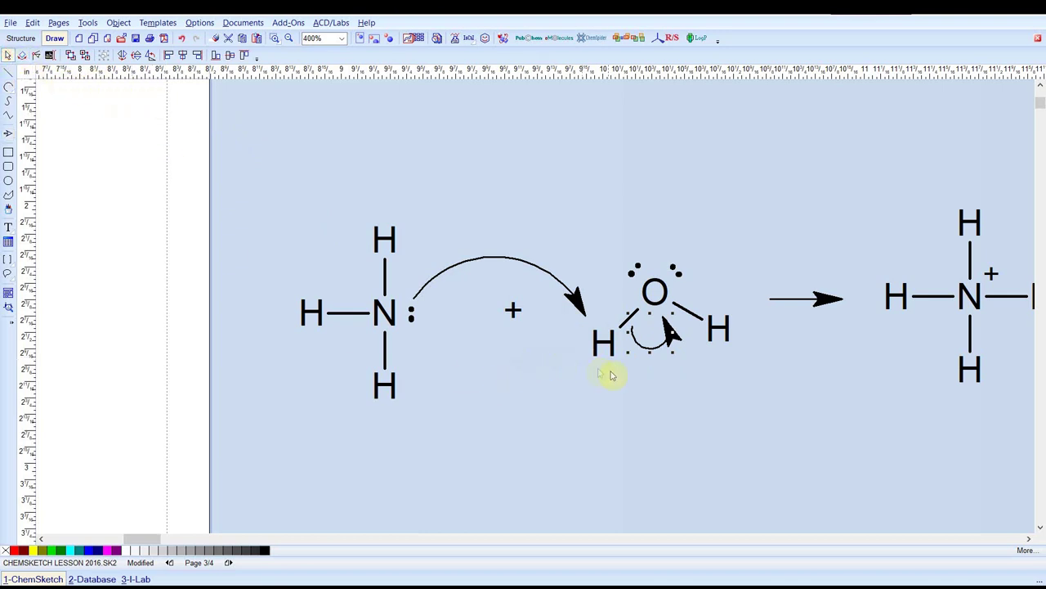
{"action": "left_click", "coordinate": [654, 354]}
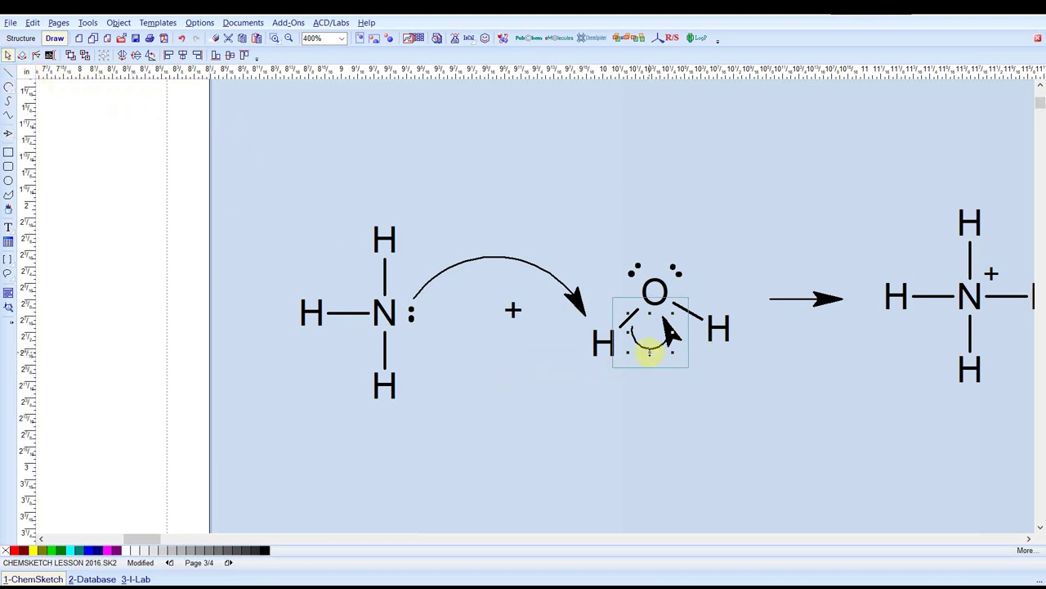
{"action": "left_click_drag", "start_coordinate": [649, 352], "coordinate": [650, 413]}
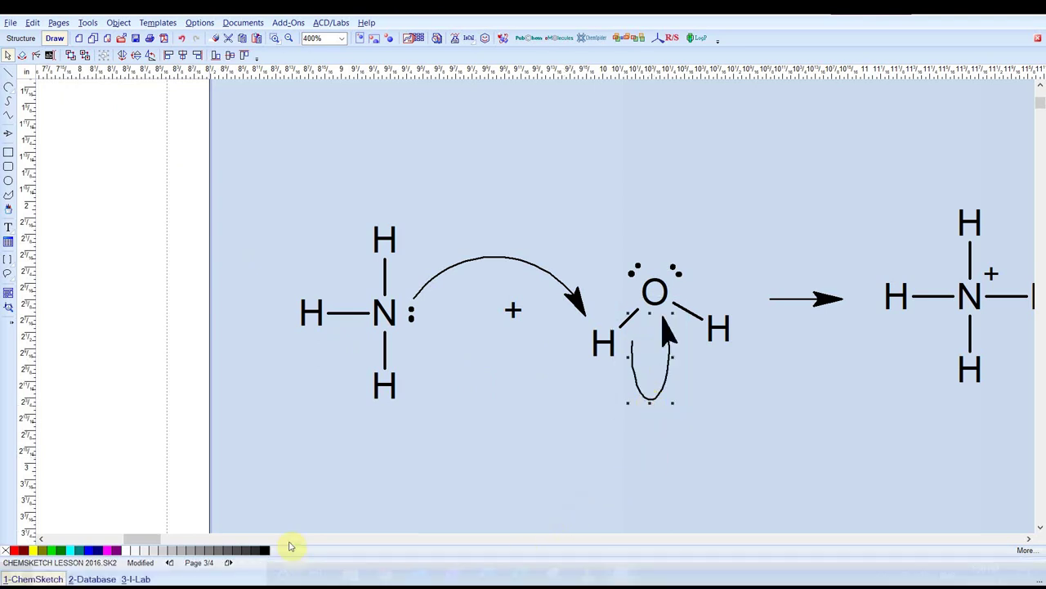
{"action": "left_click_drag", "start_coordinate": [153, 542], "coordinate": [181, 542]}
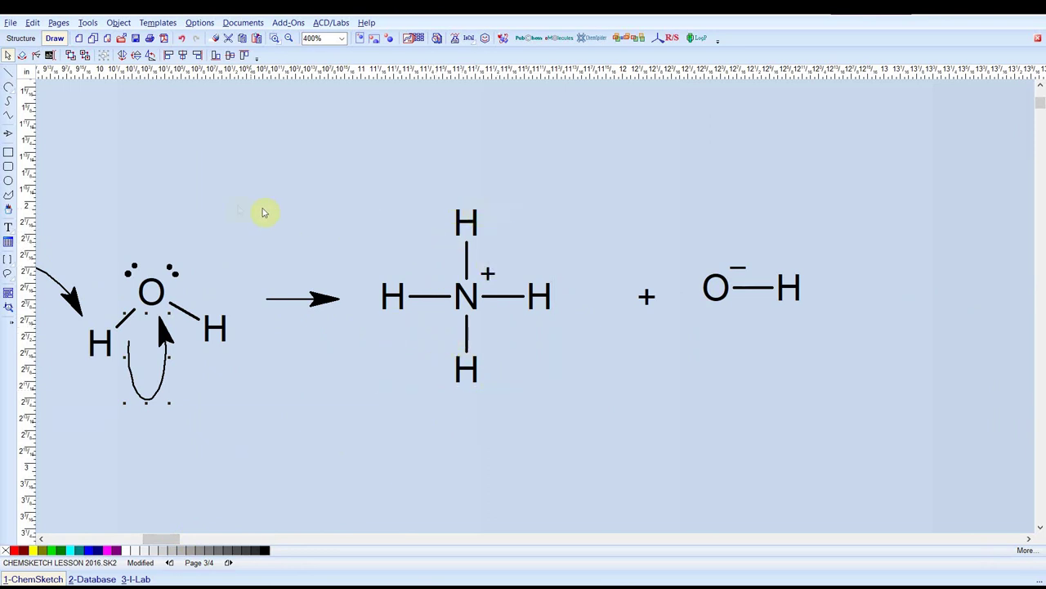
Enclose the ammonium ion in square brackets.
{"action": "left_click", "coordinate": [8, 260]}
{"action": "mouse_move", "coordinate": [362, 189]}
{"action": "left_mouse_down"}
{"action": "mouse_move", "coordinate": [383, 289]}
{"action": "mouse_move", "coordinate": [483, 392]}
{"action": "mouse_move", "coordinate": [554, 392]}
{"action": "mouse_move", "coordinate": [583, 407]}
{"action": "left_mouse_up"}
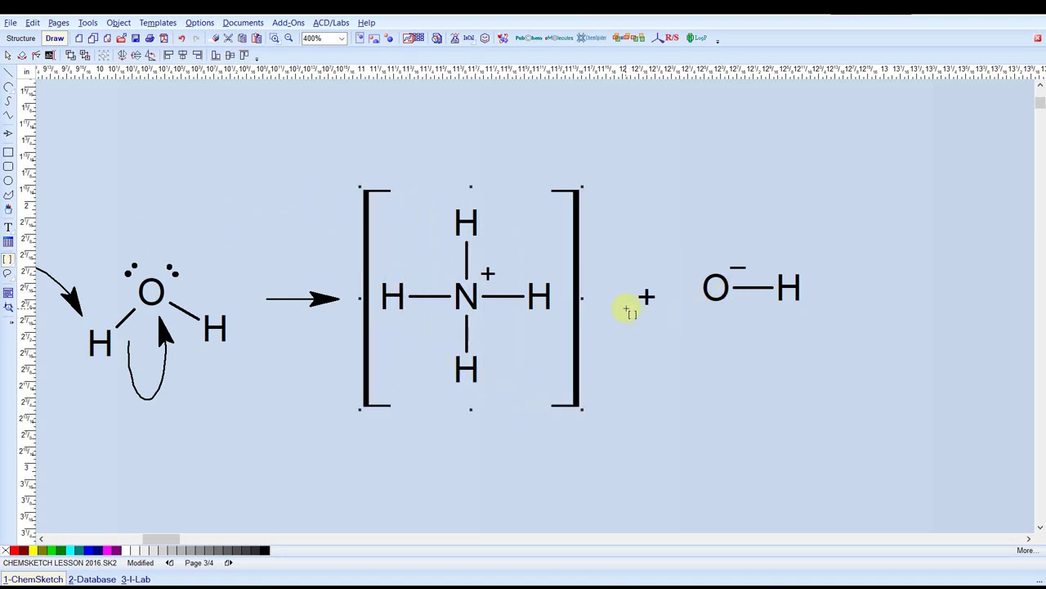
{"action": "scroll", "coordinate": [627, 310], "scroll_direction": "down", "scroll_amount": 1}
{"action": "scroll", "coordinate": [491, 359], "scroll_direction": "up", "scroll_amount": 1}
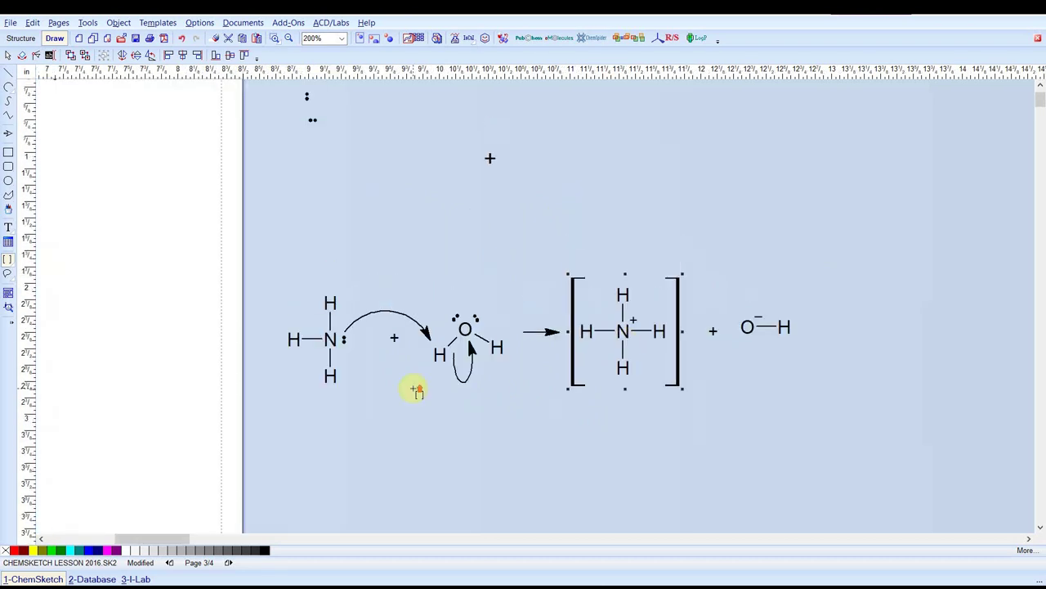
Move the two loose lone-pair marks beside the hydroxide oxygen.
{"action": "left_click", "coordinate": [7, 55]}
{"action": "left_click", "coordinate": [316, 121]}
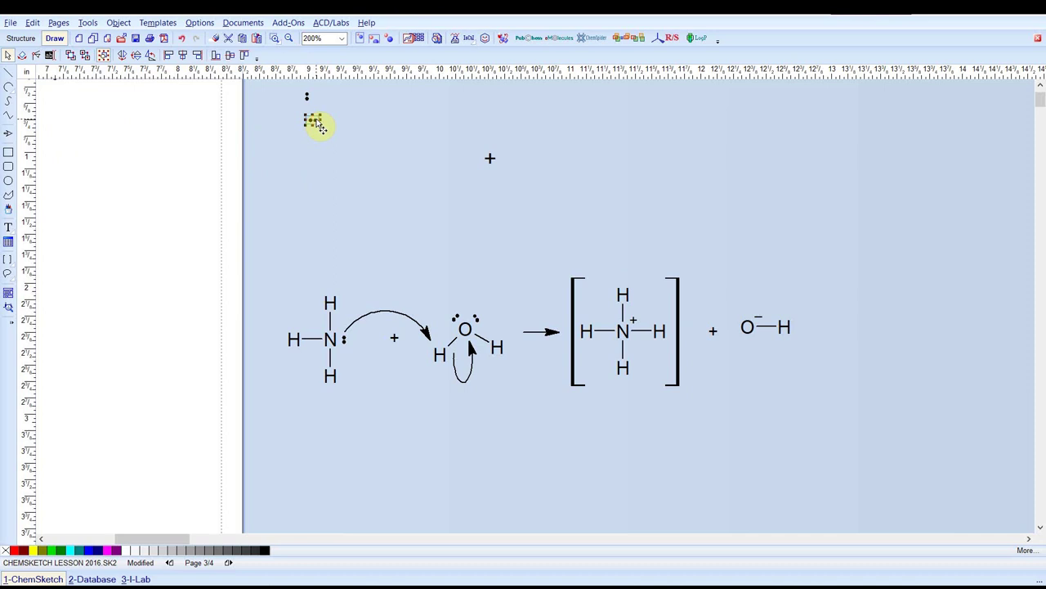
{"action": "left_click_drag", "start_coordinate": [316, 121], "coordinate": [742, 334]}
{"action": "left_click", "coordinate": [306, 97]}
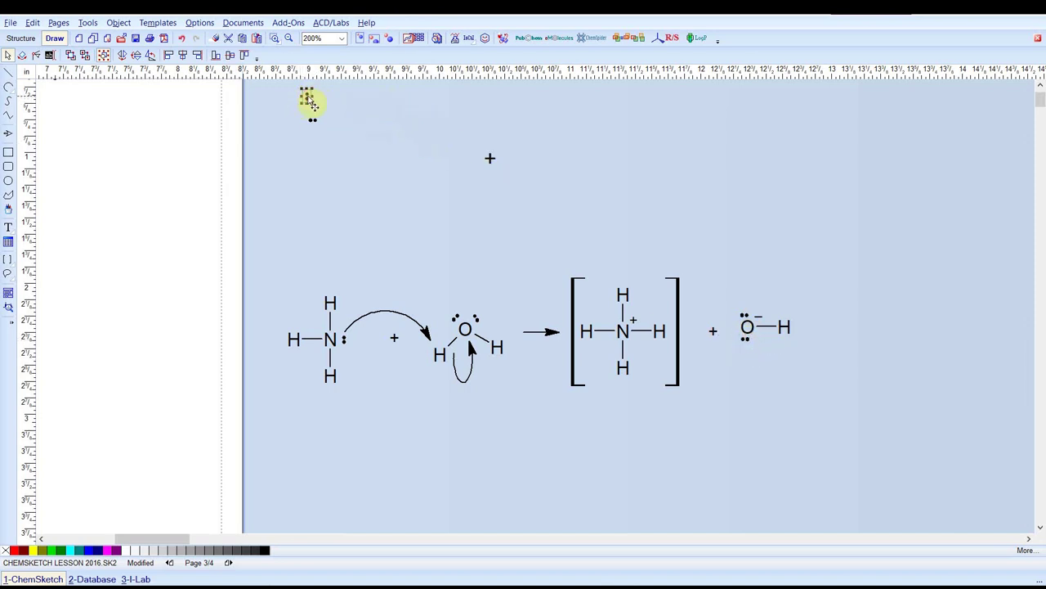
{"action": "left_click_drag", "start_coordinate": [307, 97], "coordinate": [740, 334]}
{"action": "scroll", "coordinate": [925, 432], "scroll_direction": "up", "scroll_amount": 1}
{"action": "left_click", "coordinate": [899, 404]}
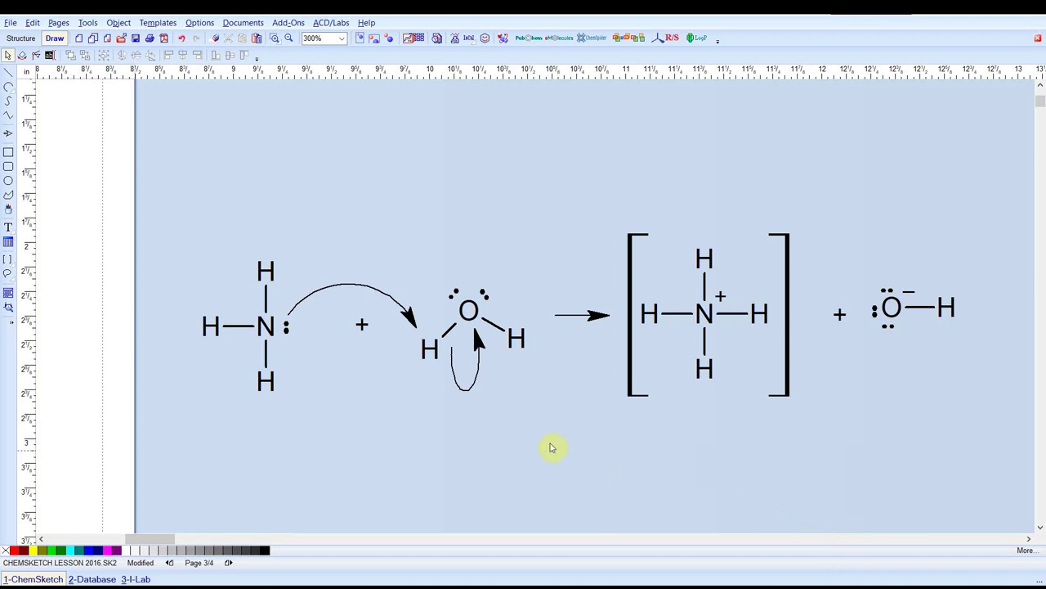
Page through the Lab Kit templates to analytical glassware and pick the small volumetric flask.
{"action": "scroll", "coordinate": [785, 235], "scroll_direction": "down", "scroll_amount": 2}
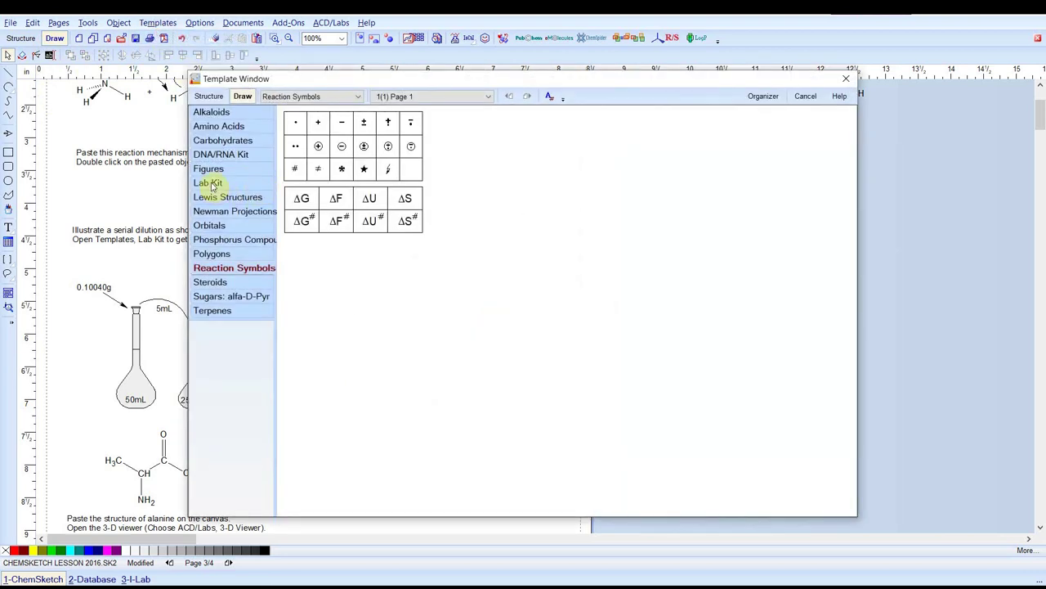
{"action": "left_click", "coordinate": [210, 184]}
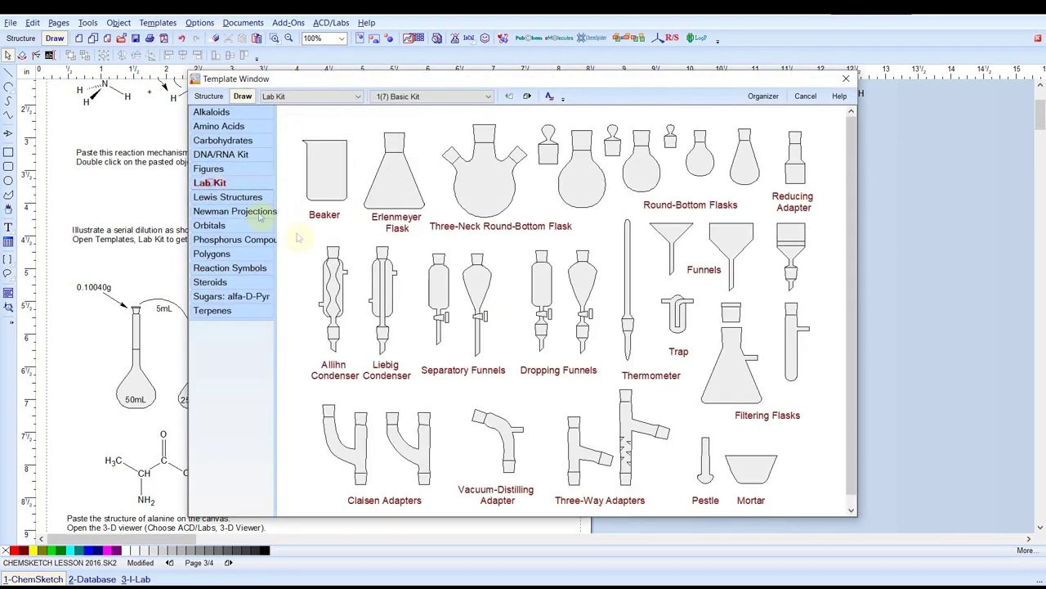
{"action": "left_click", "coordinate": [528, 97]}
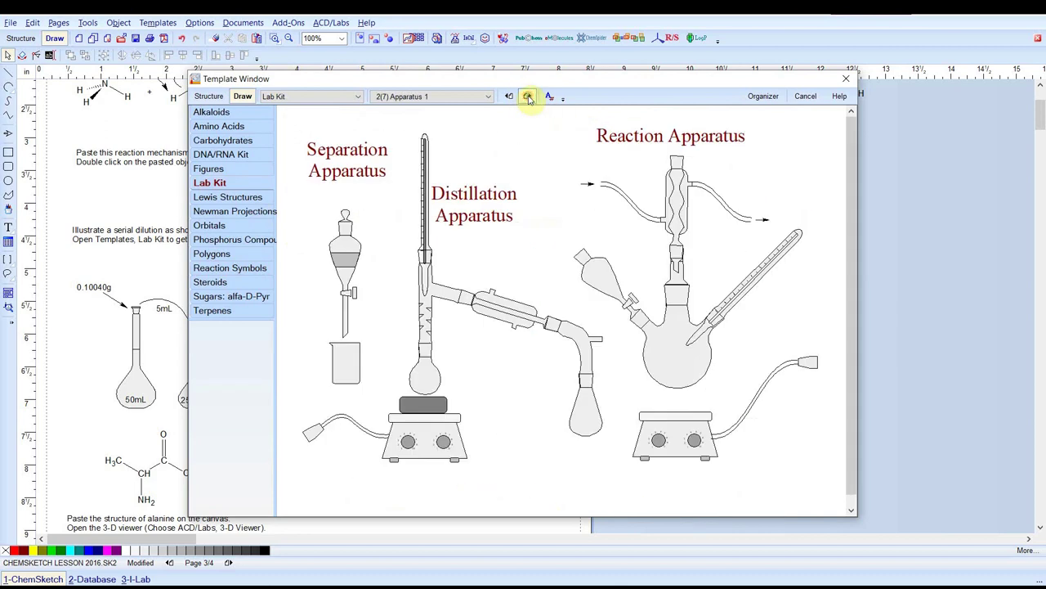
{"action": "left_click", "coordinate": [528, 98]}
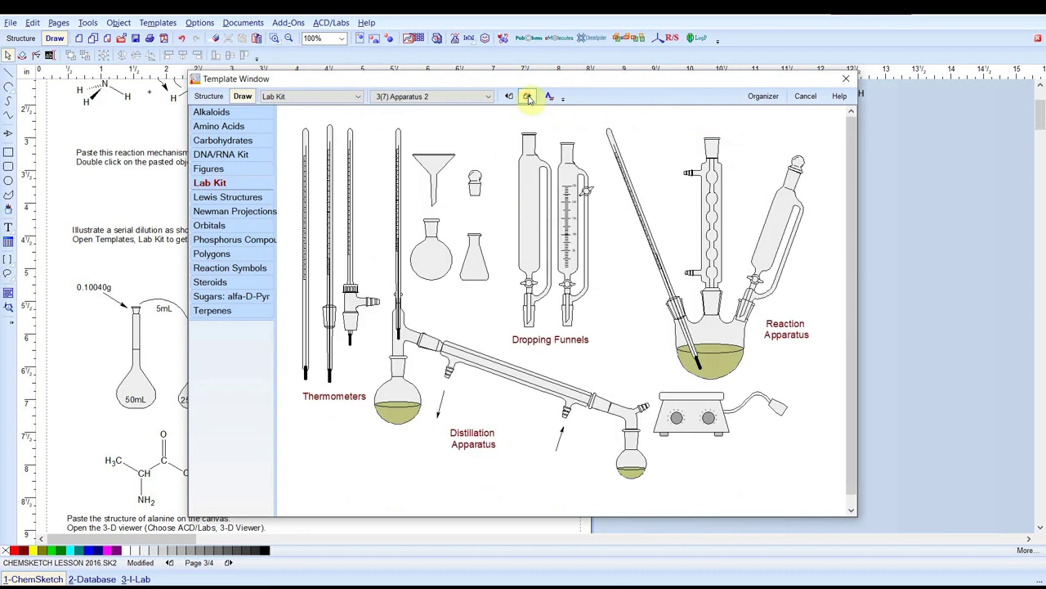
{"action": "left_click", "coordinate": [528, 97]}
{"action": "left_click", "coordinate": [528, 97]}
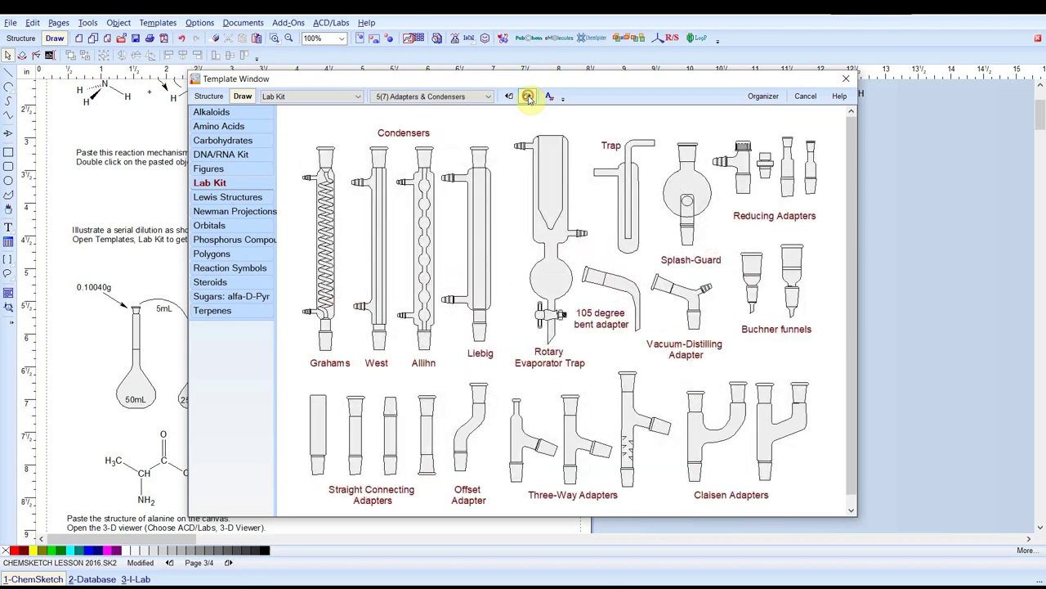
{"action": "left_click", "coordinate": [528, 97]}
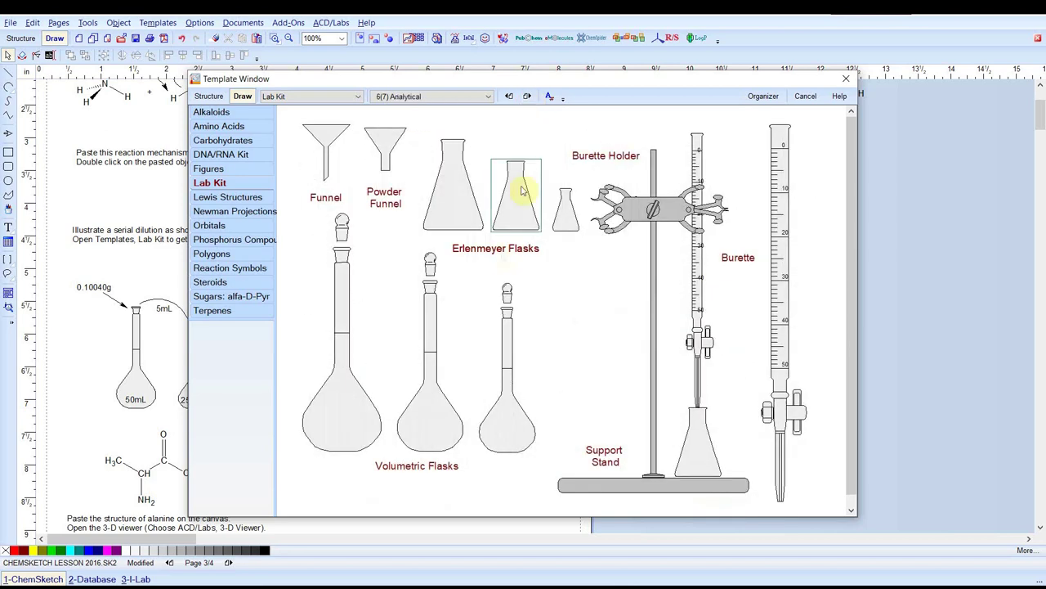
{"action": "left_click", "coordinate": [505, 425]}
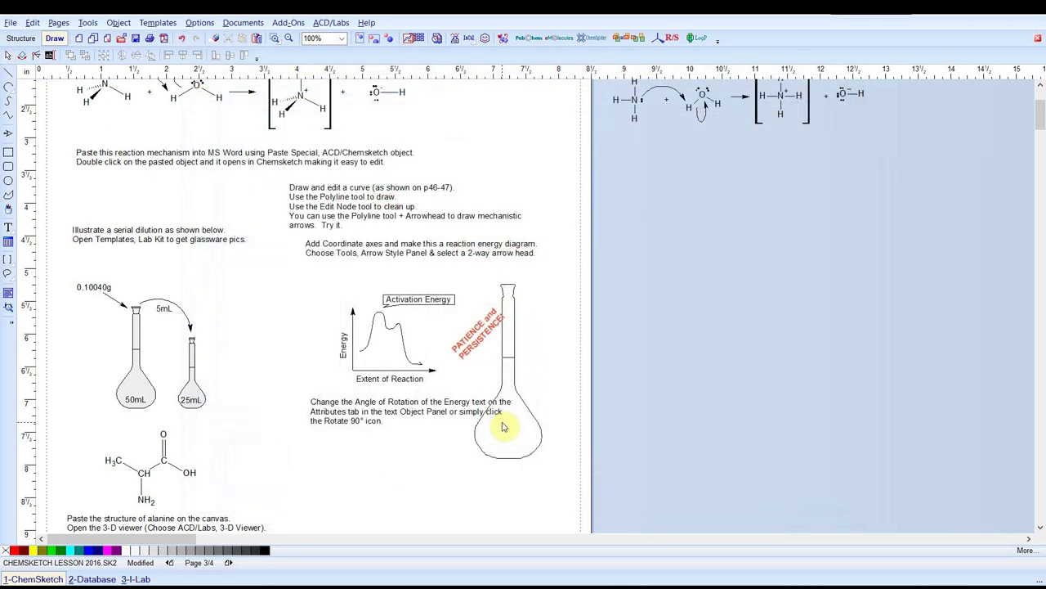
Place and shrink the flask, then set a copy beside it reduced to about 80%.
{"action": "left_click", "coordinate": [675, 378]}
{"action": "mouse_move", "coordinate": [678, 367]}
{"action": "left_mouse_down"}
{"action": "mouse_move", "coordinate": [695, 327]}
{"action": "mouse_move", "coordinate": [671, 307]}
{"action": "mouse_move", "coordinate": [749, 308]}
{"action": "left_mouse_up"}
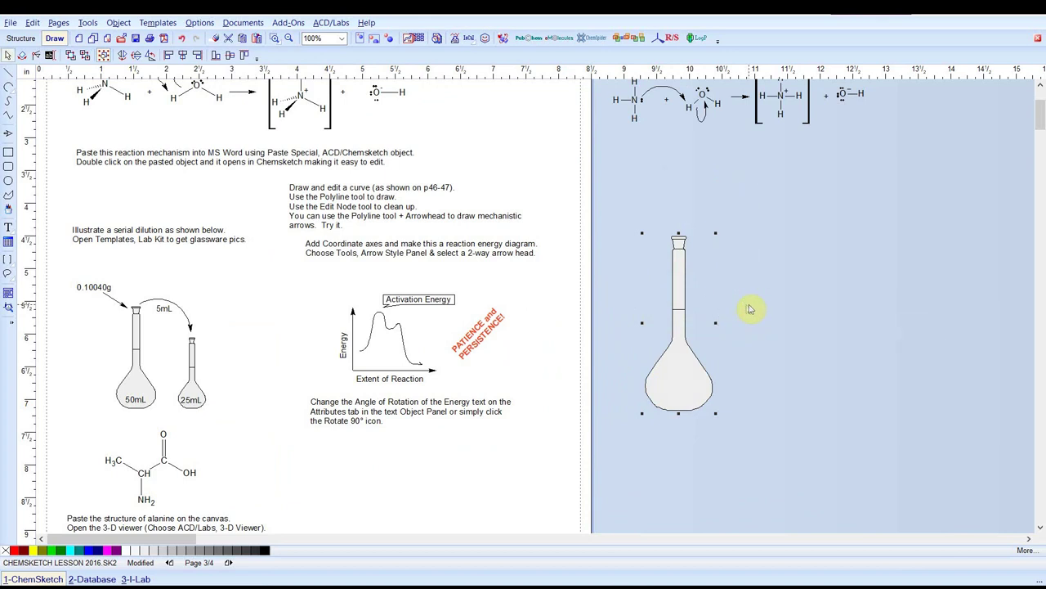
{"action": "left_click_drag", "start_coordinate": [716, 236], "coordinate": [686, 289]}
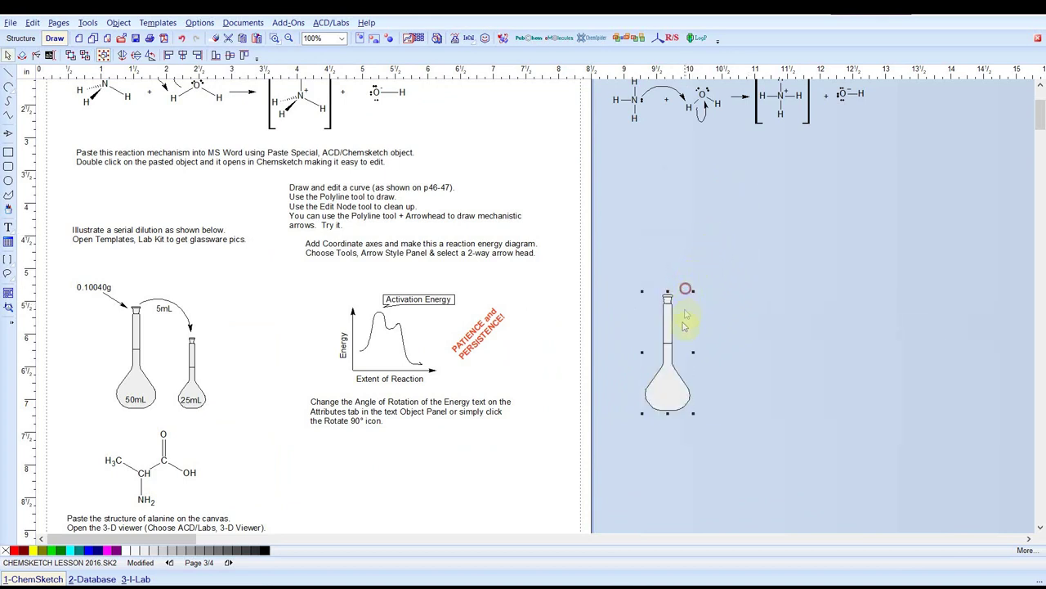
{"action": "left_click_drag", "start_coordinate": [665, 376], "coordinate": [738, 376]}
{"action": "scroll", "coordinate": [736, 376], "scroll_direction": "up", "scroll_amount": 2}
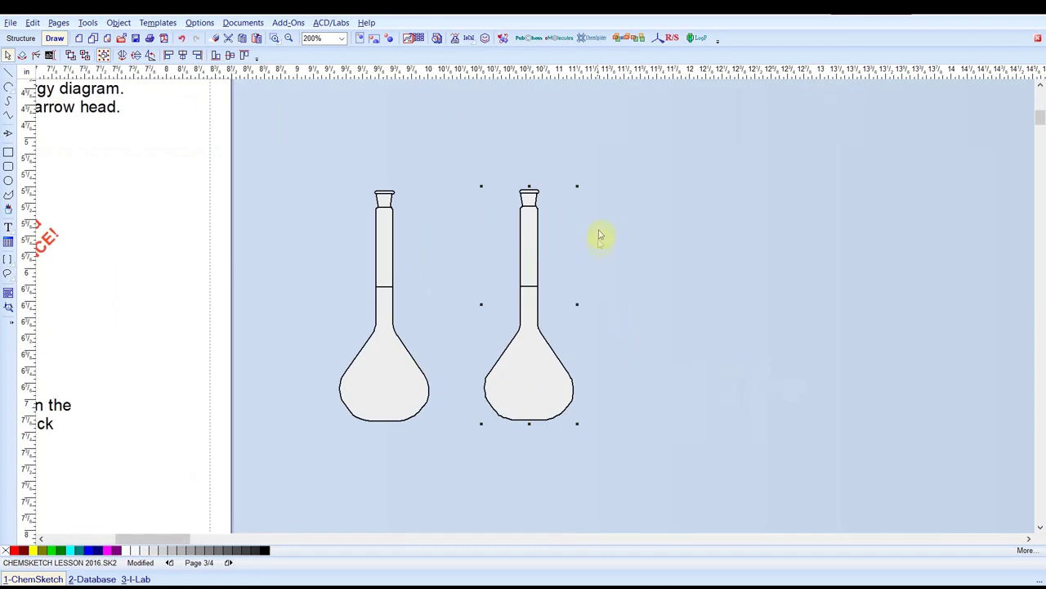
{"action": "left_click_drag", "start_coordinate": [577, 187], "coordinate": [532, 271]}
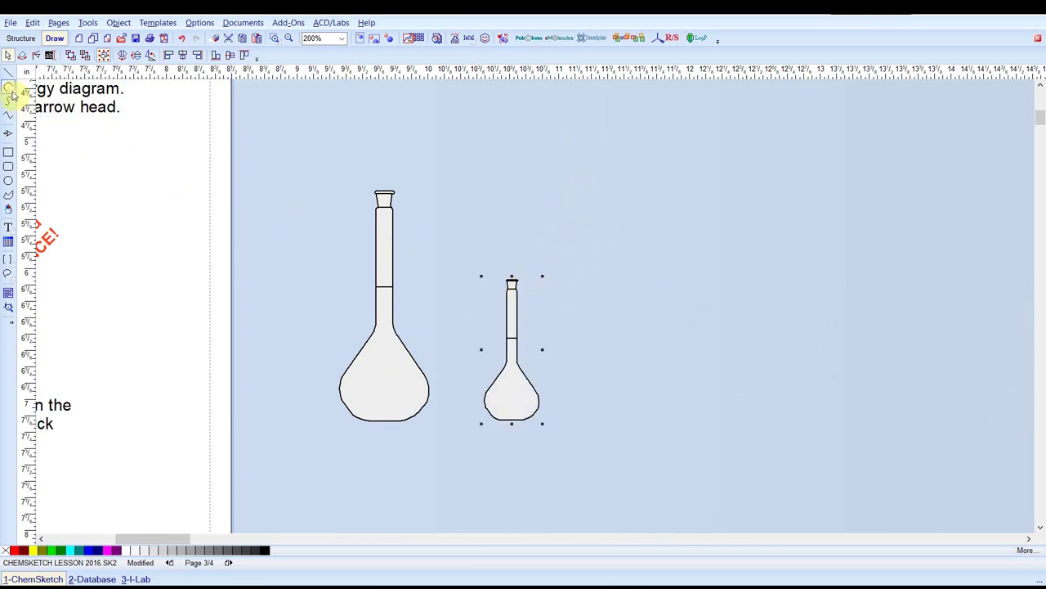
Draw a curved arrow from the large flask's neck to the small flask.
{"action": "left_click_drag", "start_coordinate": [10, 90], "coordinate": [29, 98]}
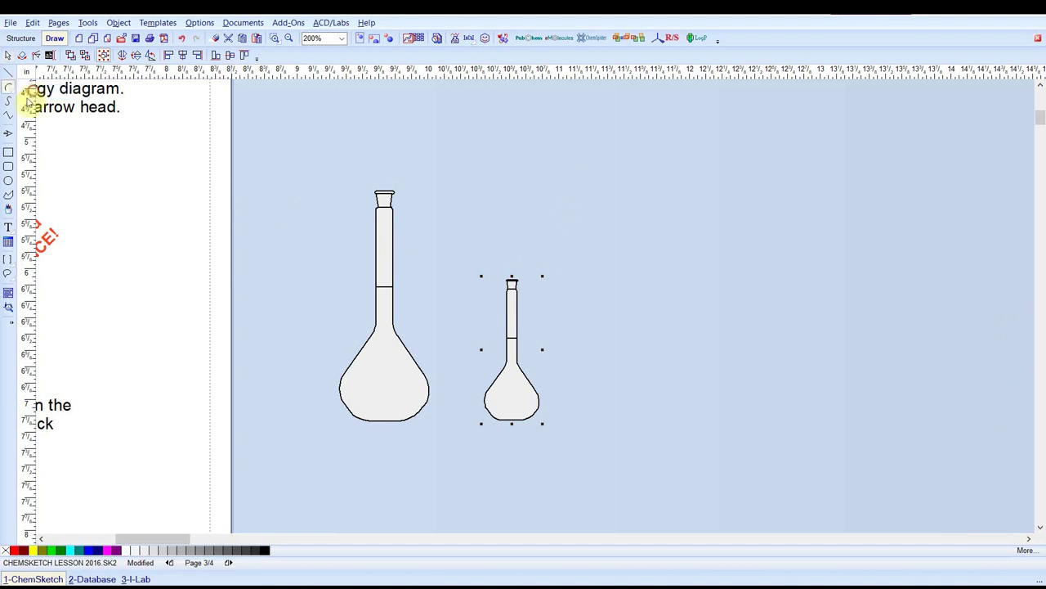
{"action": "left_click", "coordinate": [8, 135]}
{"action": "mouse_move", "coordinate": [391, 179]}
{"action": "left_mouse_down"}
{"action": "mouse_move", "coordinate": [432, 194]}
{"action": "mouse_move", "coordinate": [509, 260]}
{"action": "left_mouse_up"}
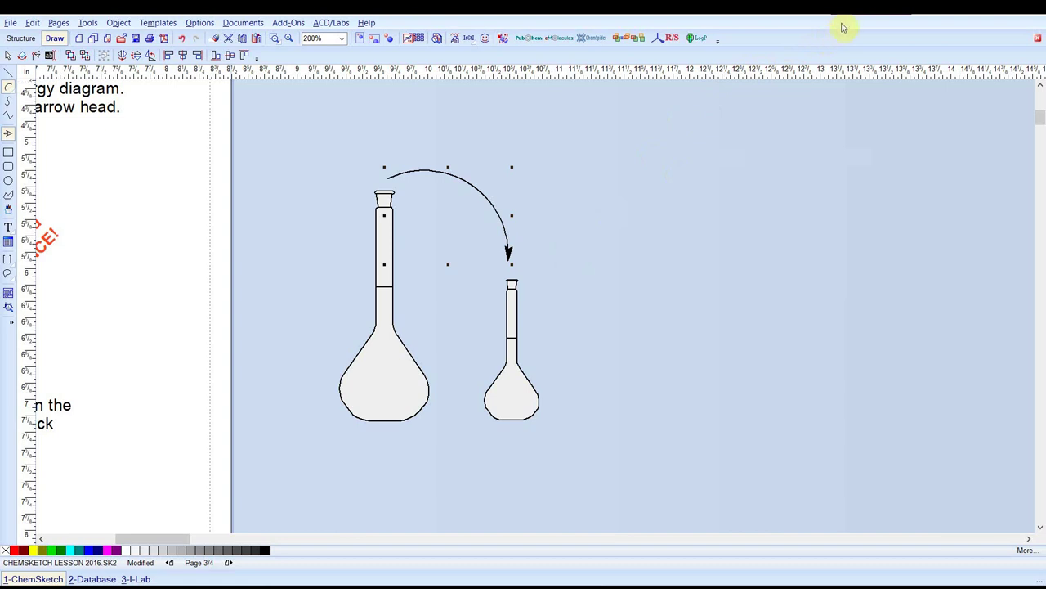
{"action": "left_click_drag", "start_coordinate": [164, 538], "coordinate": [188, 538]}
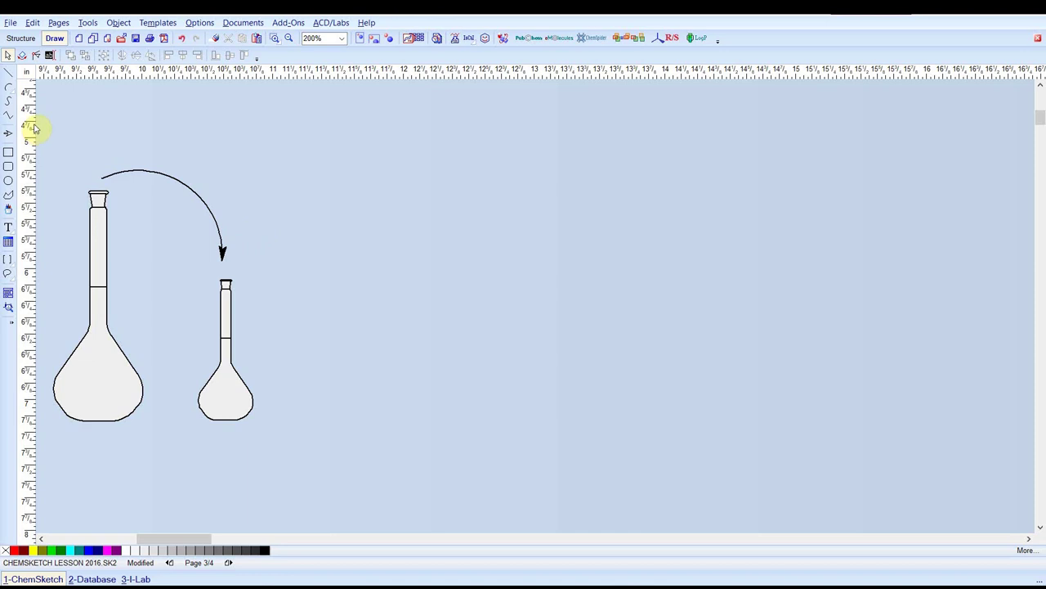
Draw a curve from a left baseline up to a tall peak, with two stepped shoulders on the falling side.
{"action": "left_click", "coordinate": [8, 115]}
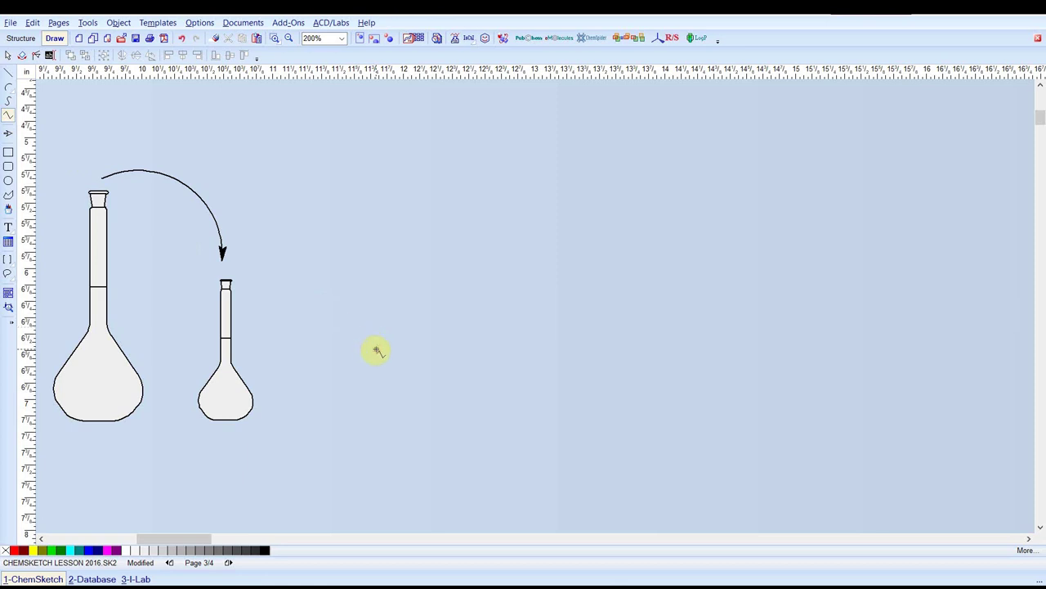
{"action": "left_click", "coordinate": [376, 349]}
{"action": "left_click", "coordinate": [454, 350]}
{"action": "left_click_drag", "start_coordinate": [468, 249], "coordinate": [489, 248]}
{"action": "mouse_move", "coordinate": [491, 273]}
{"action": "left_mouse_down"}
{"action": "mouse_move", "coordinate": [532, 271]}
{"action": "mouse_move", "coordinate": [506, 275]}
{"action": "left_mouse_up"}
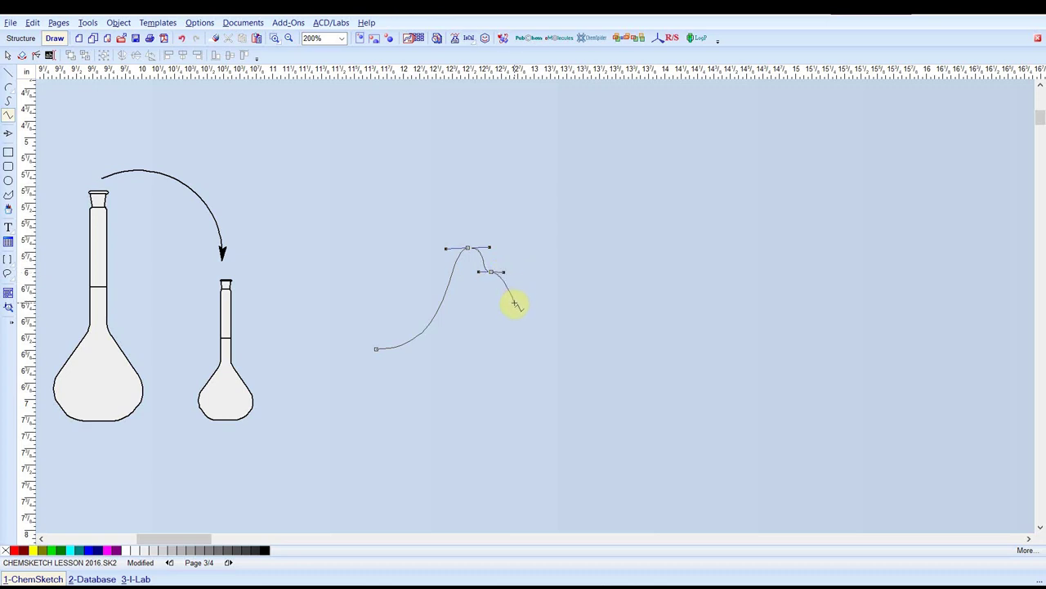
{"action": "left_click_drag", "start_coordinate": [515, 302], "coordinate": [569, 333]}
Finish the peak curve, then drag its end node right to form a long flat tail.
{"action": "left_click_drag", "start_coordinate": [570, 333], "coordinate": [570, 333]}
{"action": "double_click", "coordinate": [570, 333]}
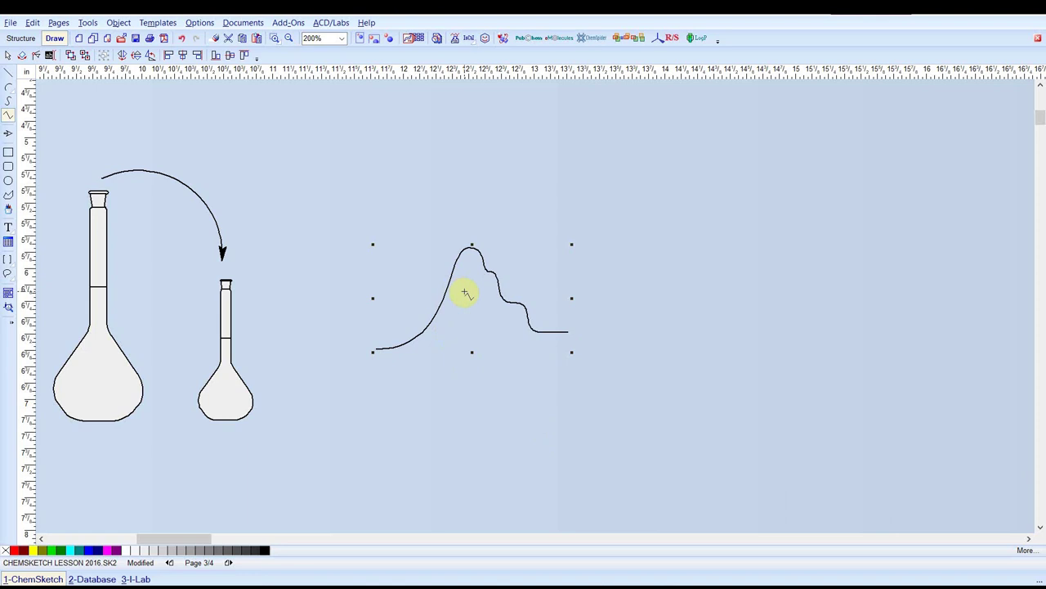
{"action": "left_click", "coordinate": [36, 55]}
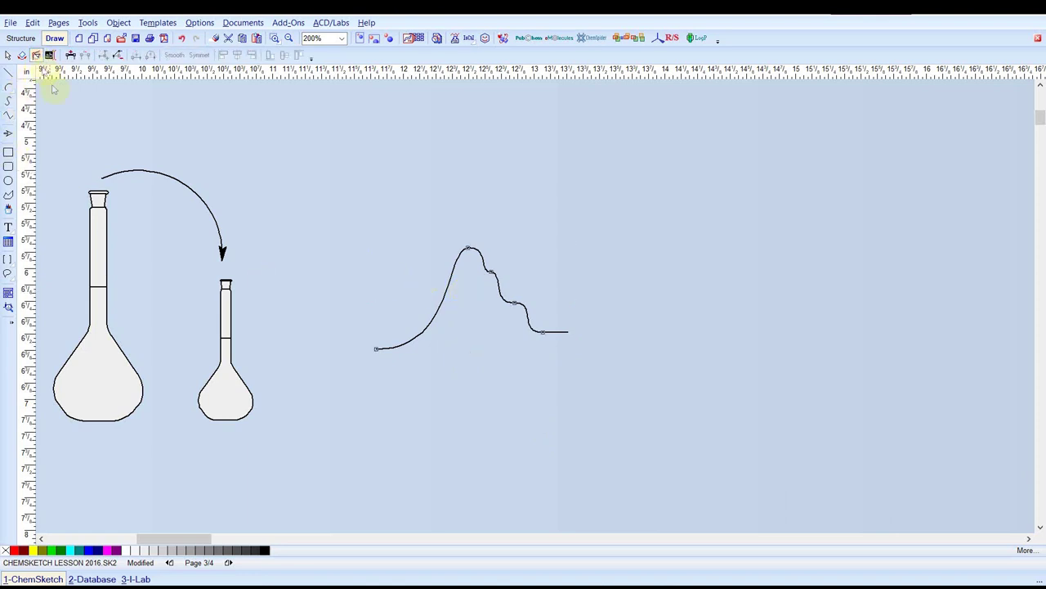
{"action": "left_click_drag", "start_coordinate": [542, 332], "coordinate": [612, 335]}
{"action": "left_click", "coordinate": [541, 329]}
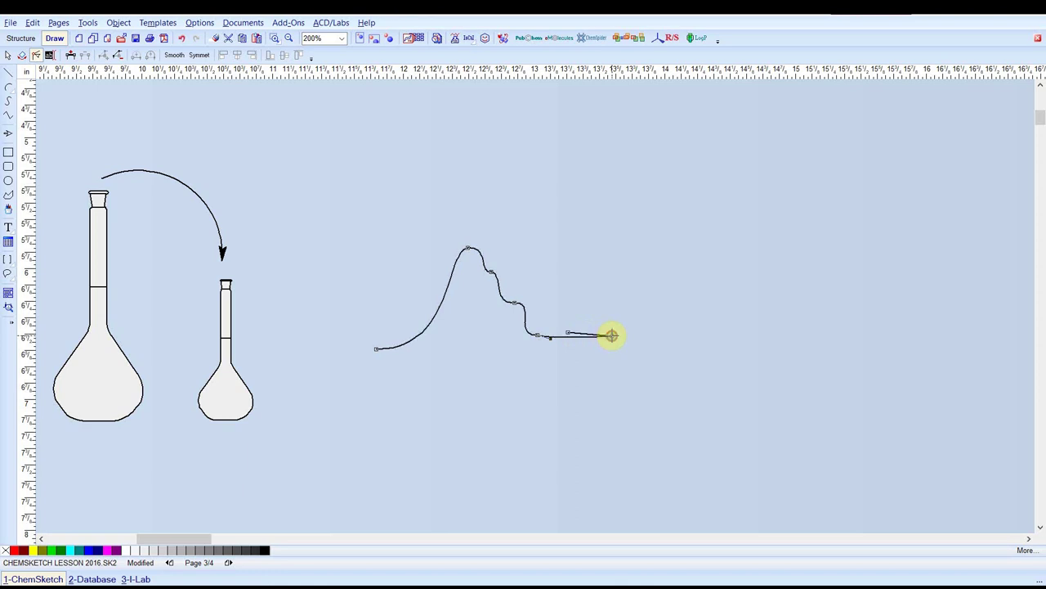
{"action": "left_click", "coordinate": [594, 404]}
Close the peak into a white-filled shape, reshape its bottom edge, and rotate it about -3°.
{"action": "left_click", "coordinate": [72, 55]}
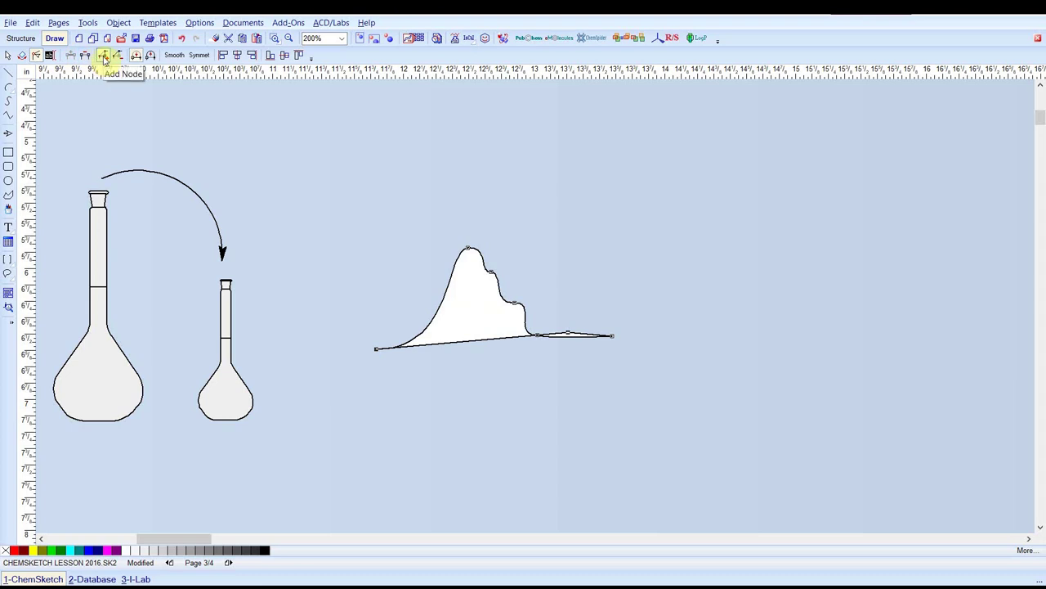
{"action": "left_click", "coordinate": [104, 57]}
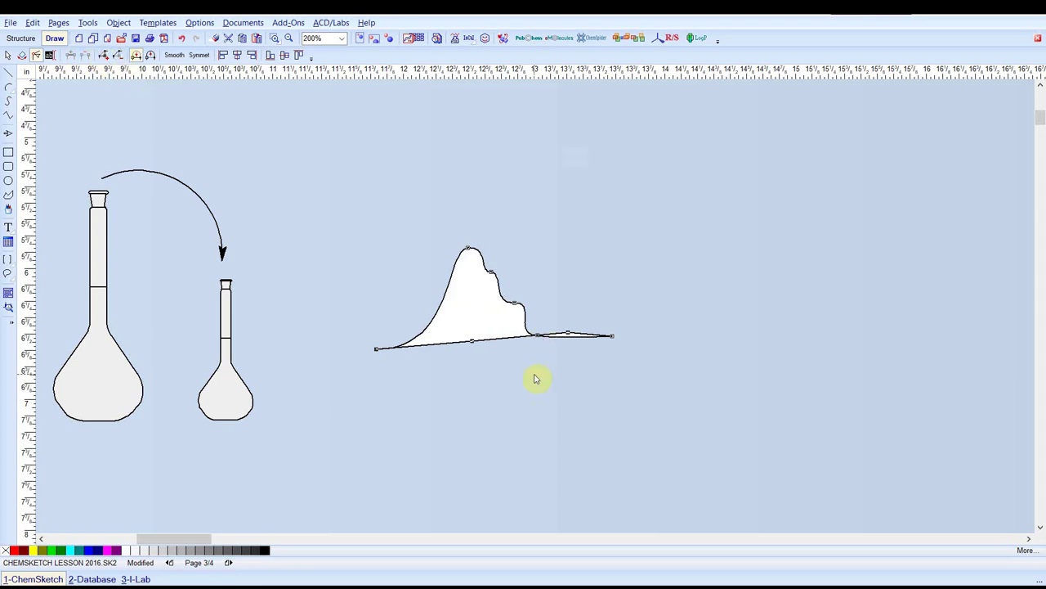
{"action": "left_click_drag", "start_coordinate": [472, 342], "coordinate": [436, 355]}
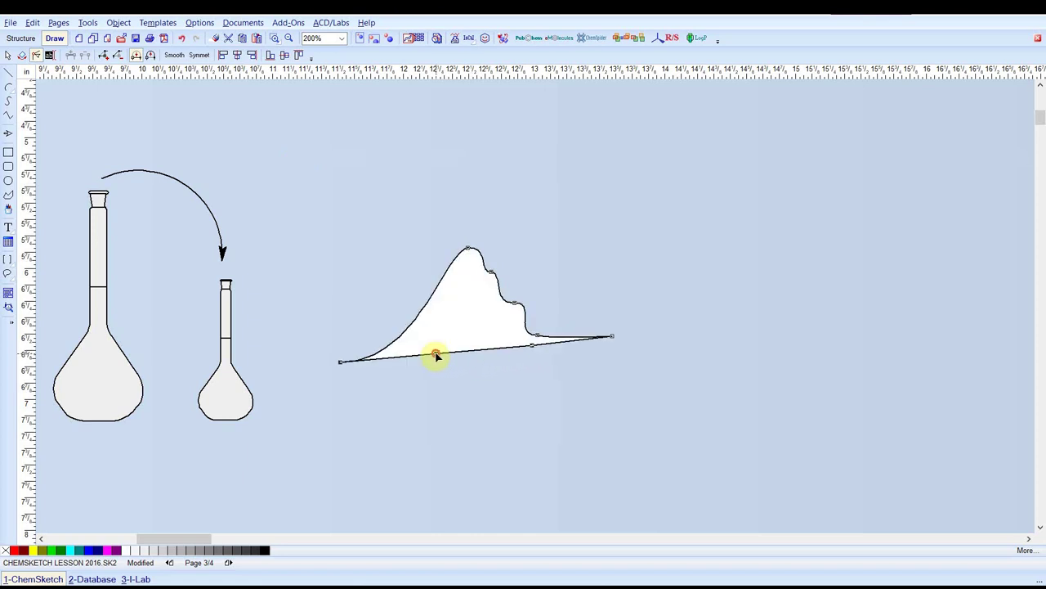
{"action": "left_click", "coordinate": [523, 344]}
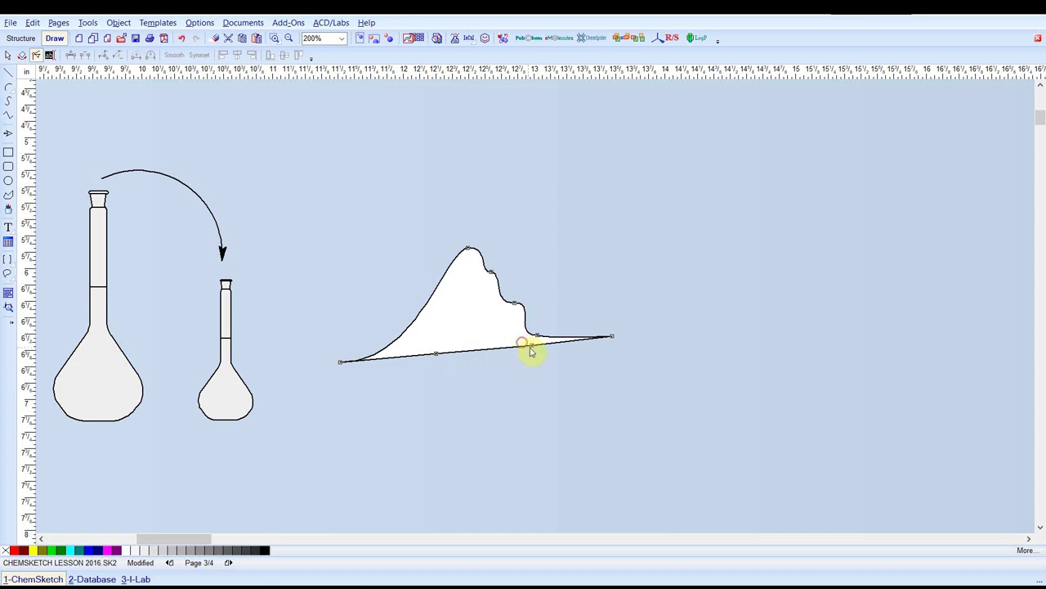
{"action": "left_click", "coordinate": [527, 347]}
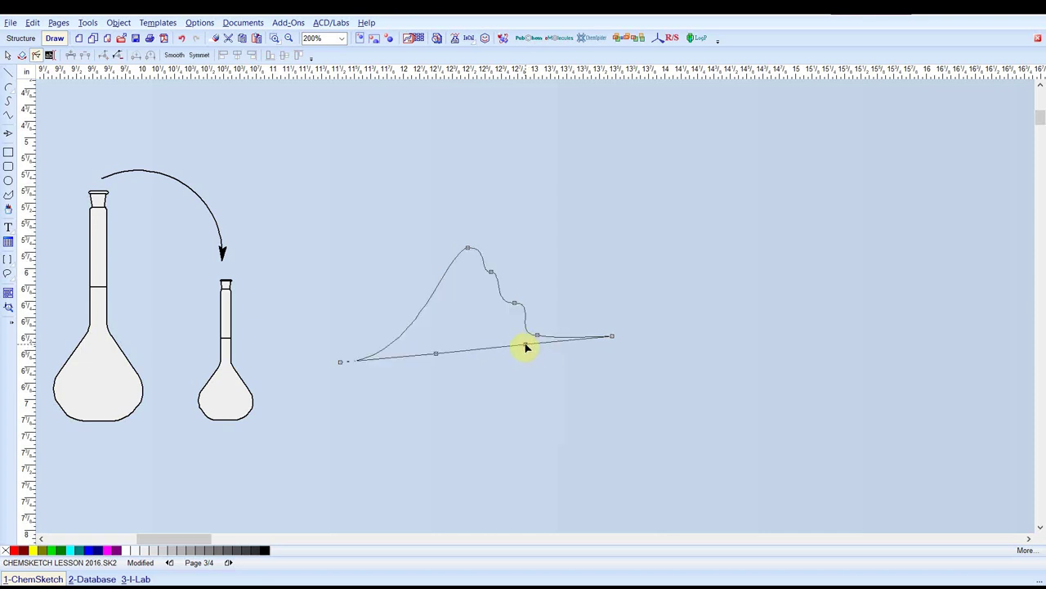
{"action": "left_click", "coordinate": [526, 346]}
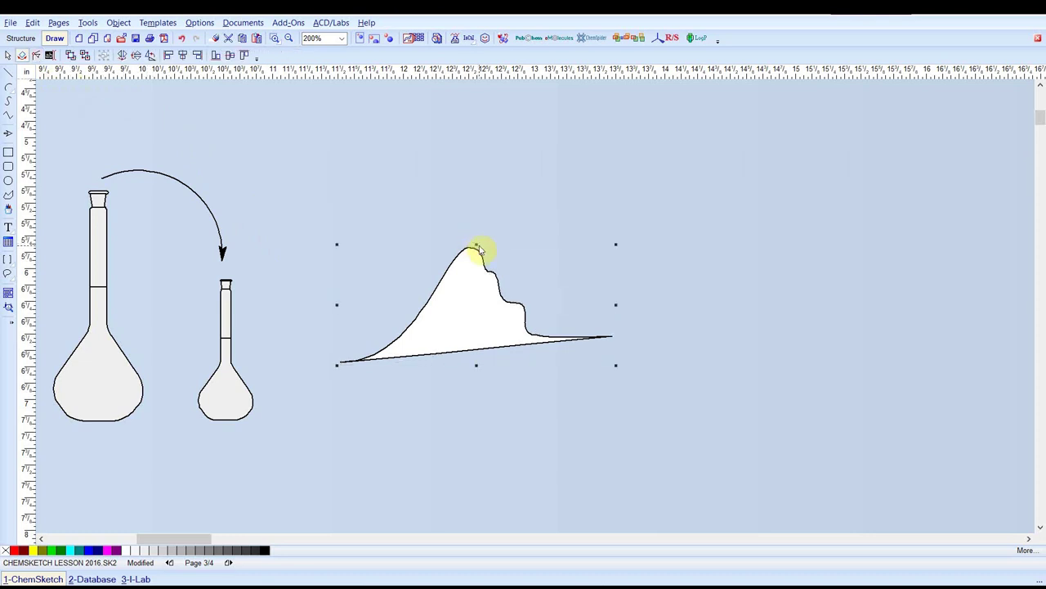
{"action": "left_click_drag", "start_coordinate": [476, 238], "coordinate": [480, 247]}
{"action": "left_click", "coordinate": [678, 217]}
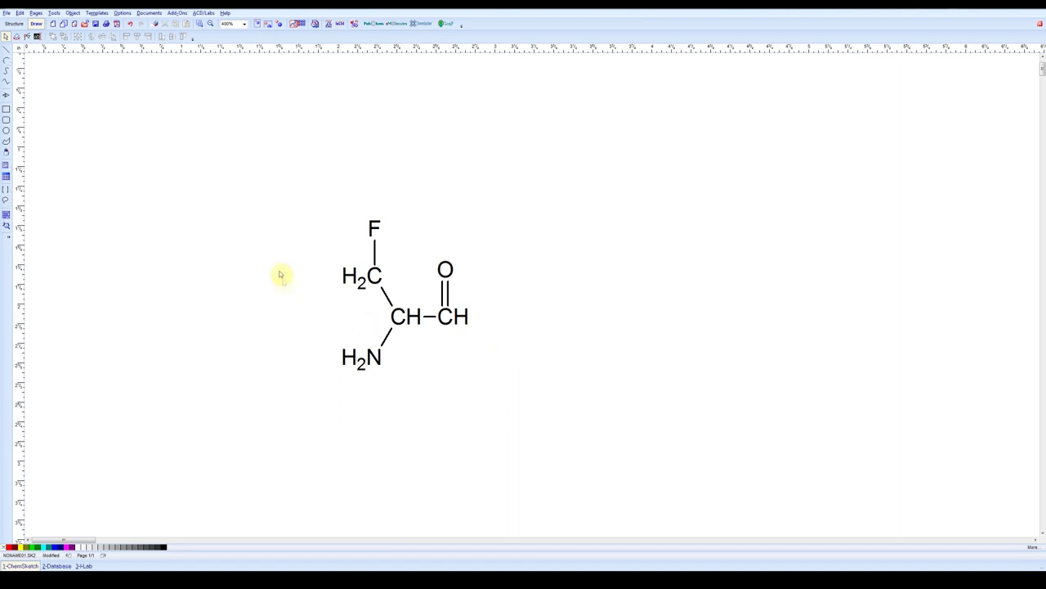
Box-select the whole 2-amino-3-fluoropropanal structure to send it to the 3D Viewer.
{"action": "left_click_drag", "start_coordinate": [406, 450], "coordinate": [540, 486]}
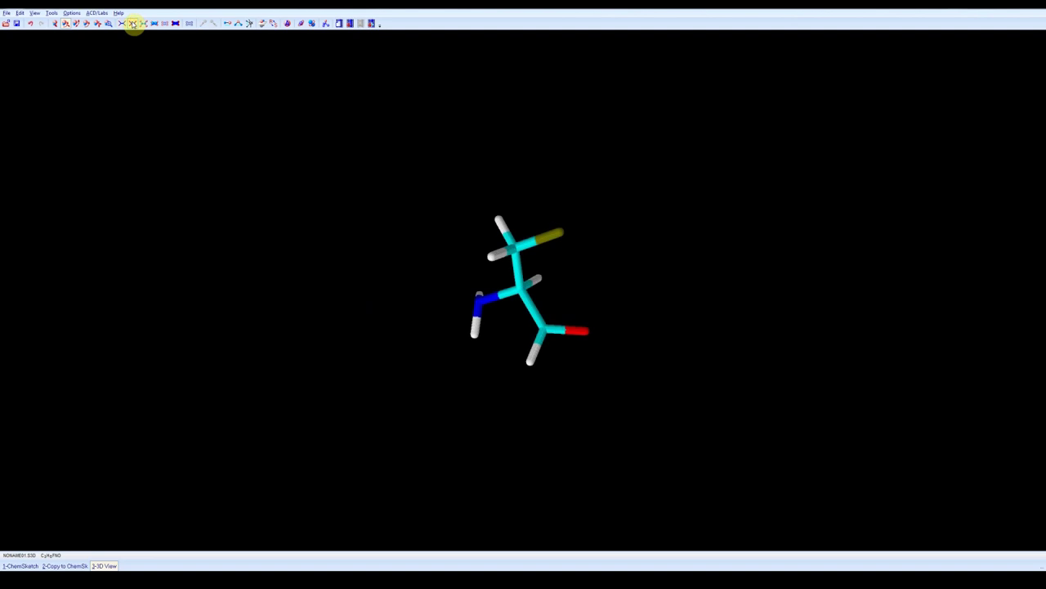
Switch the 2-amino-3-fluoropropanal model to ball-and-stick, then rotate and zoom it with 3D Rotate.
{"action": "left_click", "coordinate": [143, 24]}
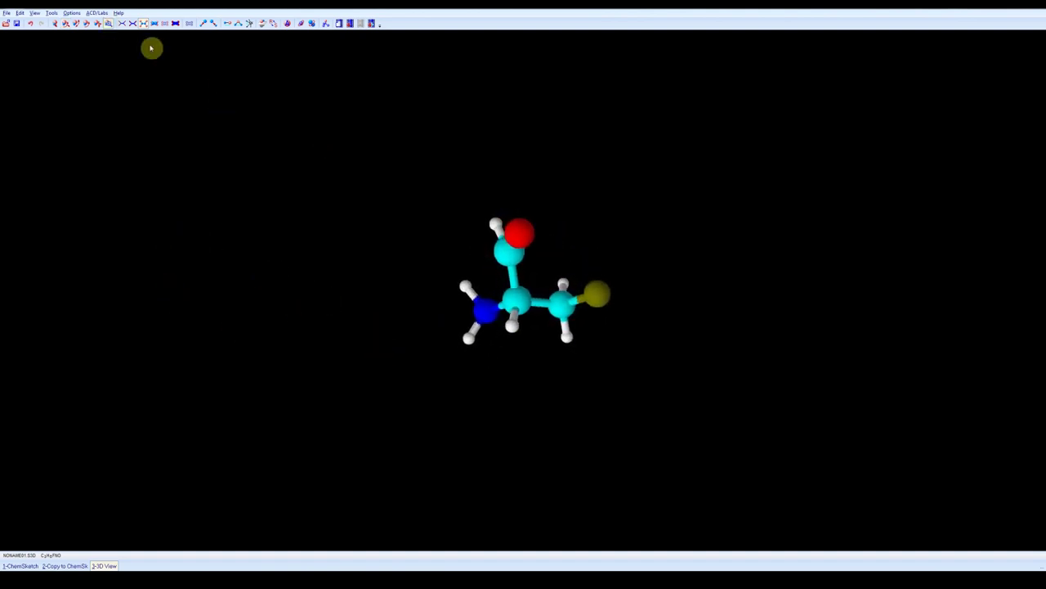
{"action": "left_click_drag", "start_coordinate": [596, 297], "coordinate": [553, 283]}
{"action": "scroll", "coordinate": [554, 284], "scroll_direction": "up", "scroll_amount": 5}
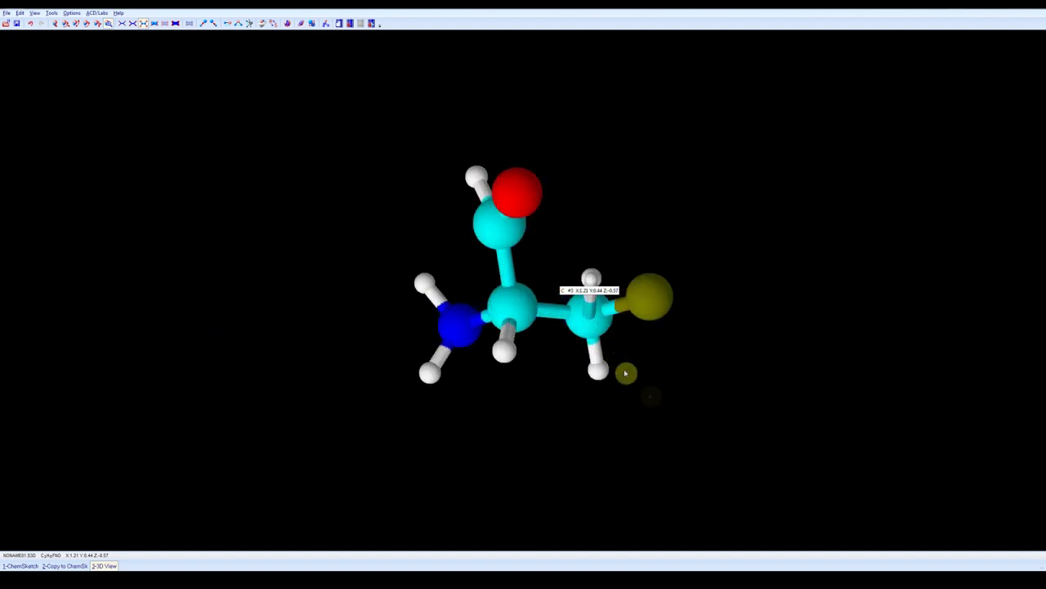
{"action": "left_click_drag", "start_coordinate": [654, 395], "coordinate": [715, 472]}
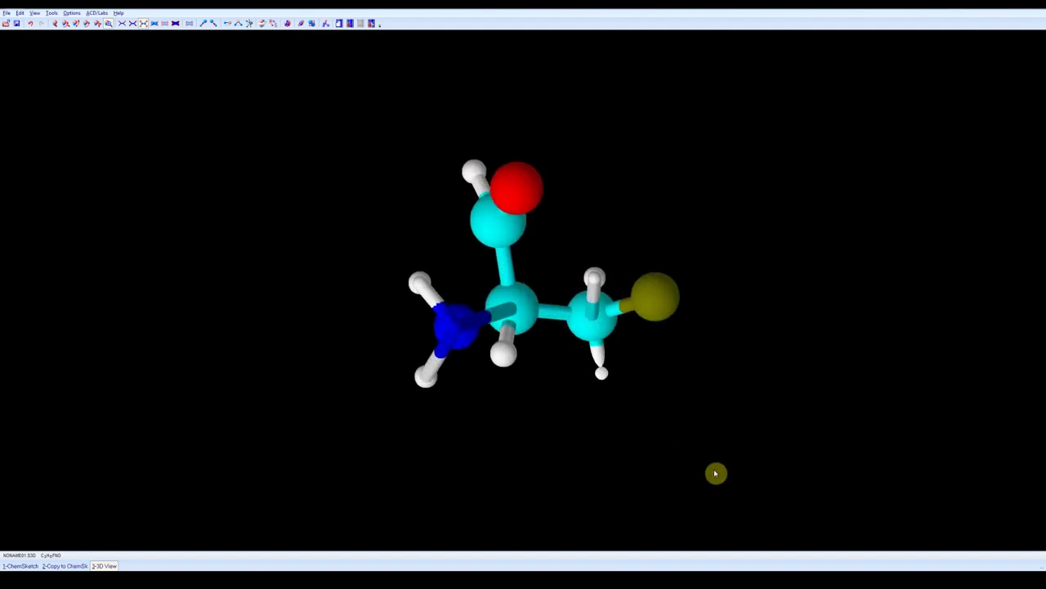
{"action": "scroll", "coordinate": [572, 163], "scroll_direction": "down", "scroll_amount": 3}
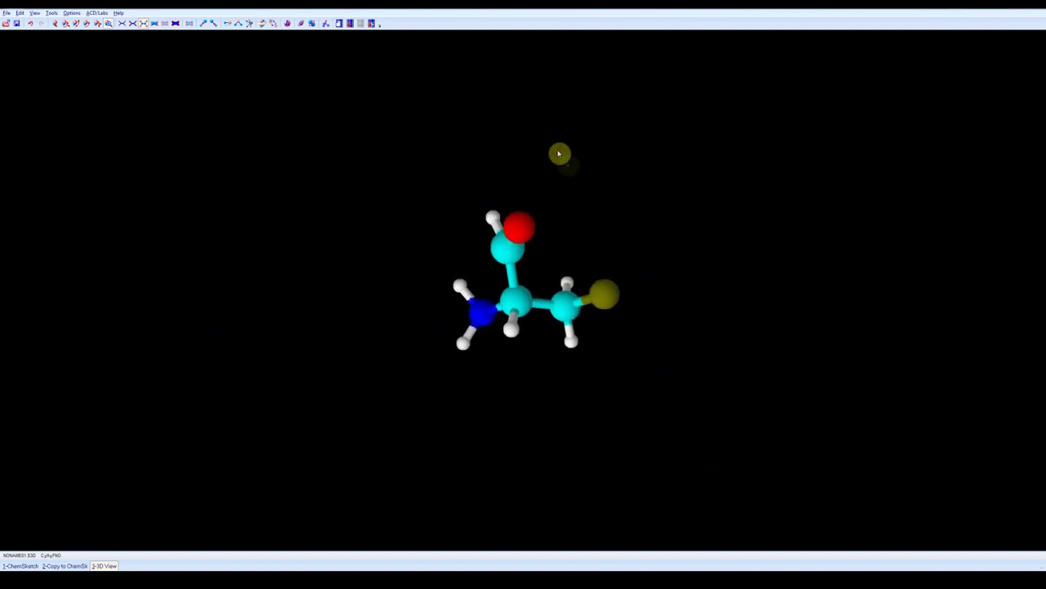
{"action": "scroll", "coordinate": [605, 213], "scroll_direction": "up", "scroll_amount": 3}
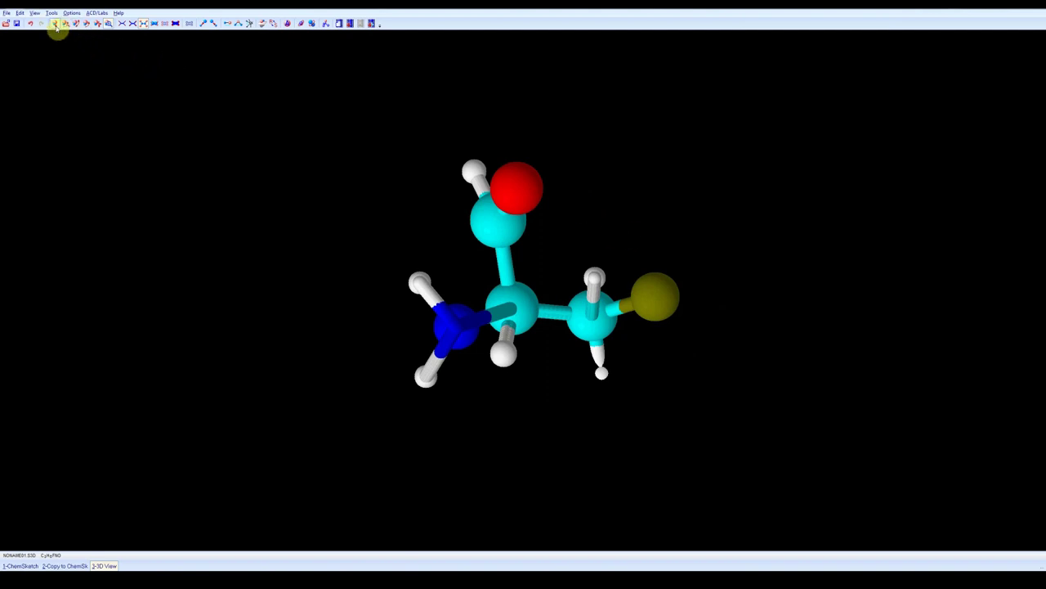
{"action": "left_click", "coordinate": [66, 24]}
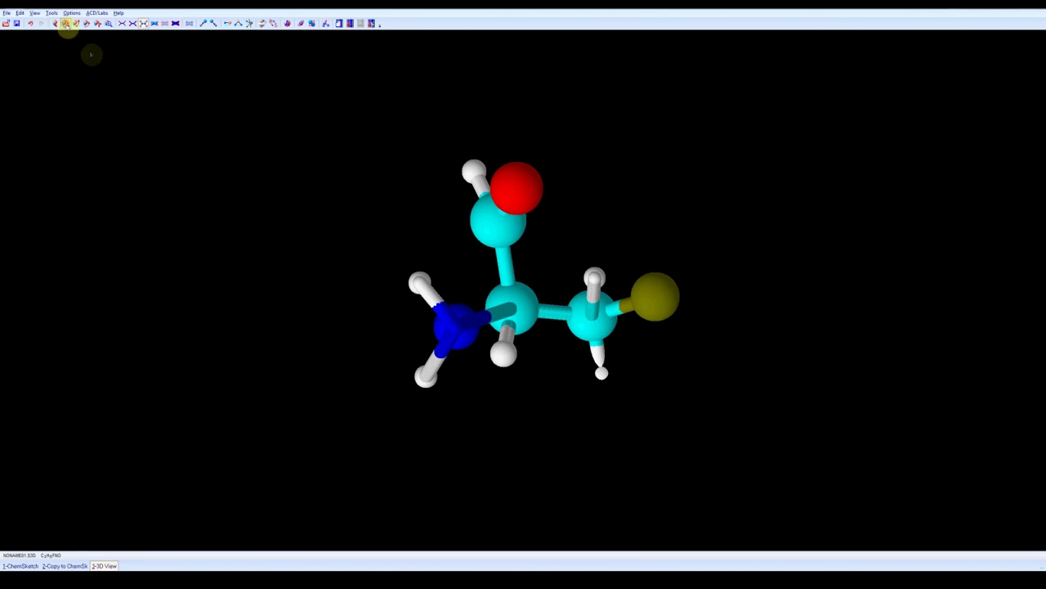
{"action": "left_click_drag", "start_coordinate": [390, 259], "coordinate": [297, 198]}
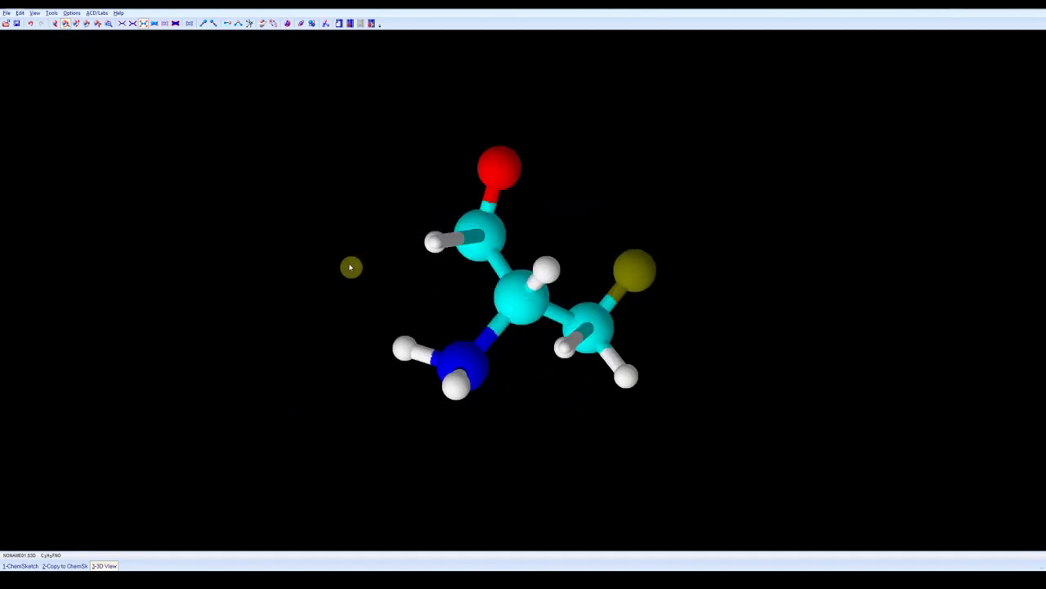
Set the hydrogen atom colour to Yellow in the Colors dialog.
{"action": "left_click", "coordinate": [287, 24]}
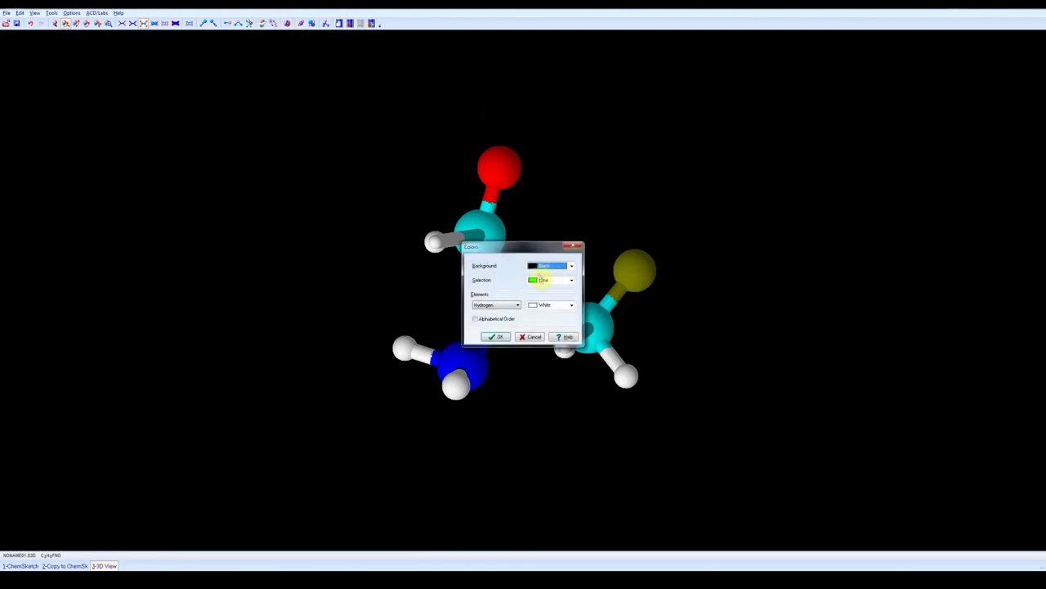
{"action": "left_click_drag", "start_coordinate": [541, 249], "coordinate": [805, 145]}
{"action": "left_click", "coordinate": [783, 200]}
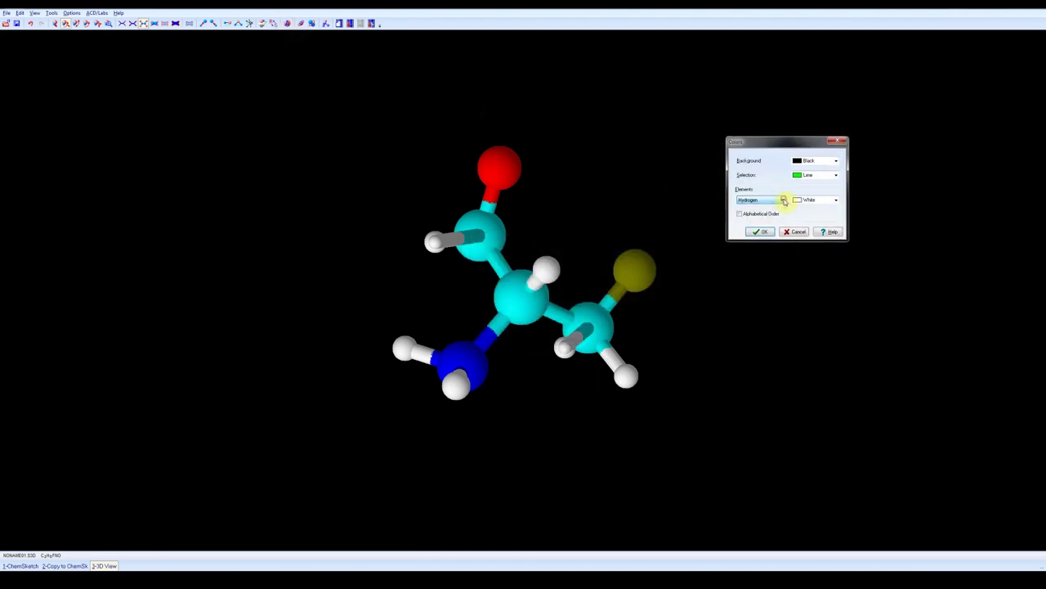
{"action": "left_click", "coordinate": [836, 200]}
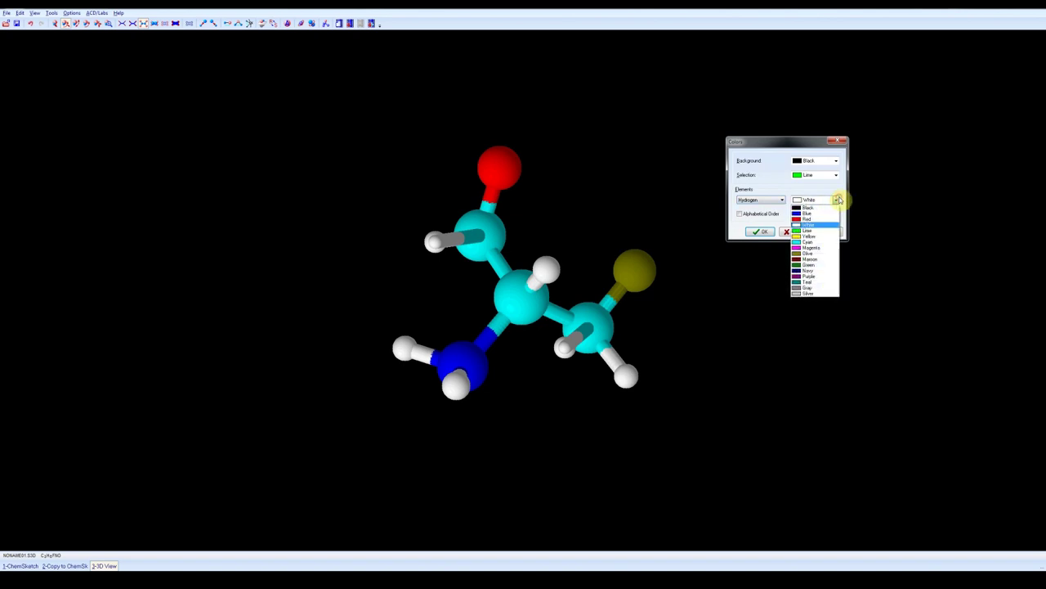
{"action": "left_click", "coordinate": [822, 237]}
{"action": "left_click", "coordinate": [761, 232]}
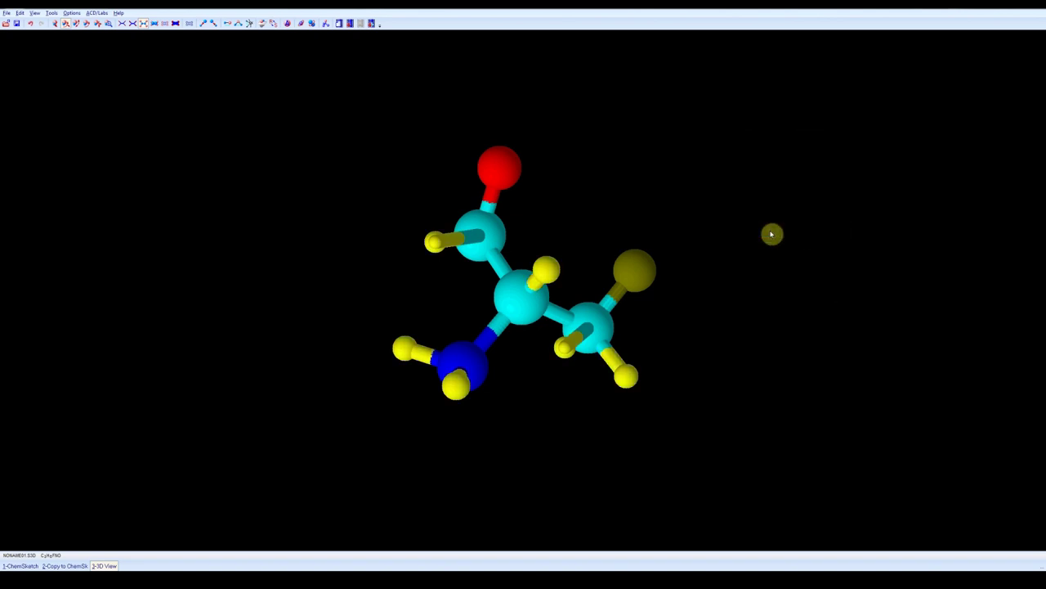
Set the carbon atom colour to Gray.
{"action": "left_click", "coordinate": [287, 22]}
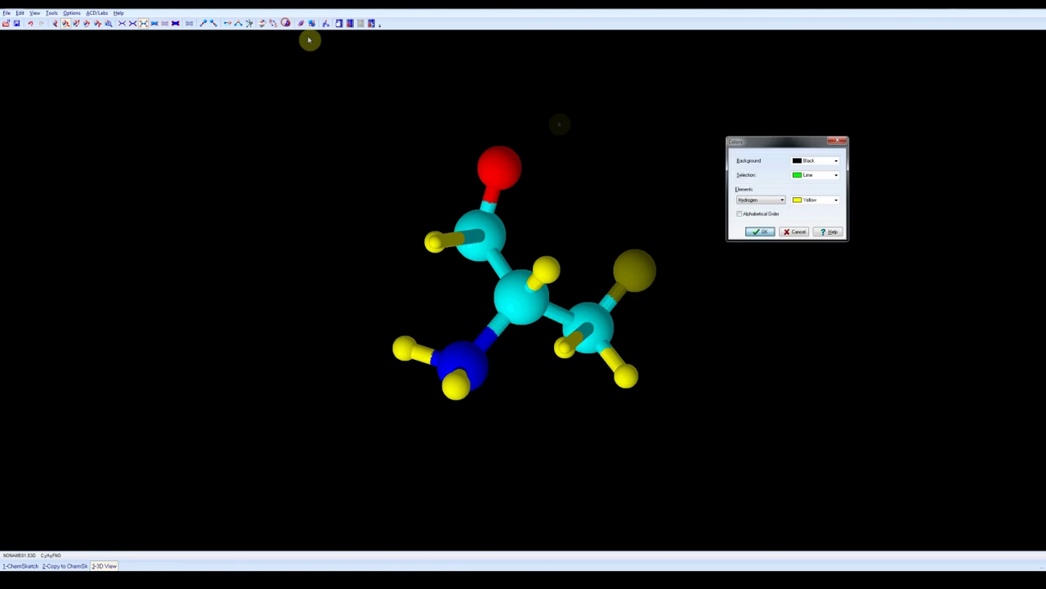
{"action": "left_click", "coordinate": [781, 200]}
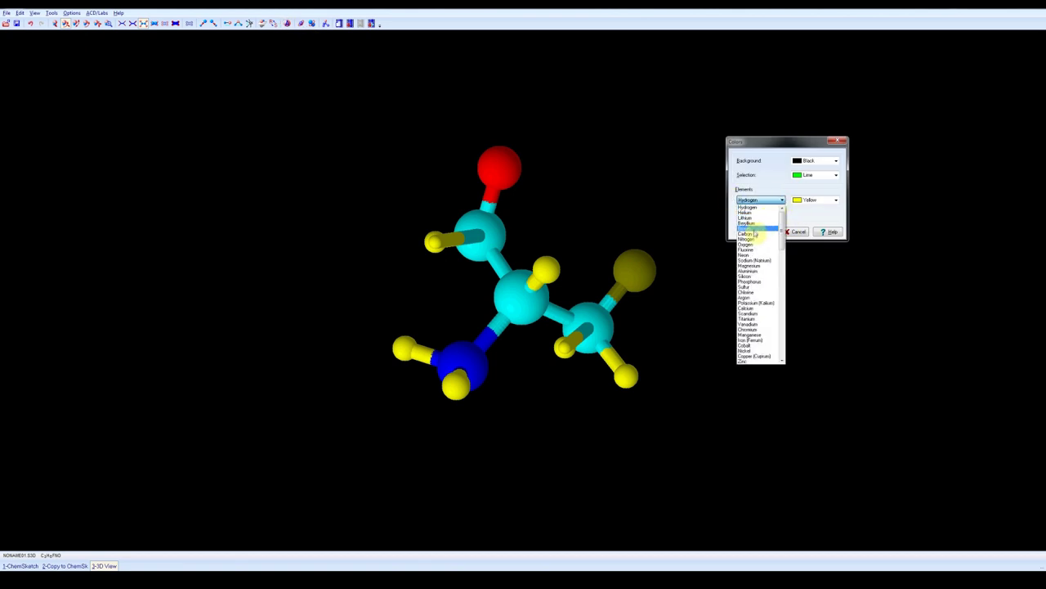
{"action": "left_click", "coordinate": [753, 235]}
{"action": "left_click", "coordinate": [837, 201]}
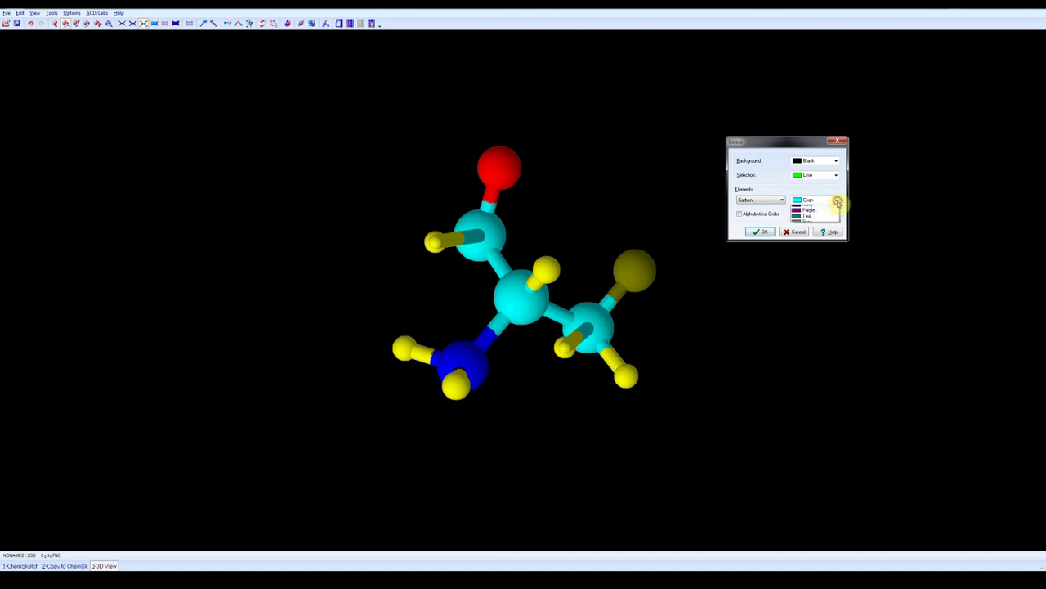
{"action": "left_click", "coordinate": [812, 294]}
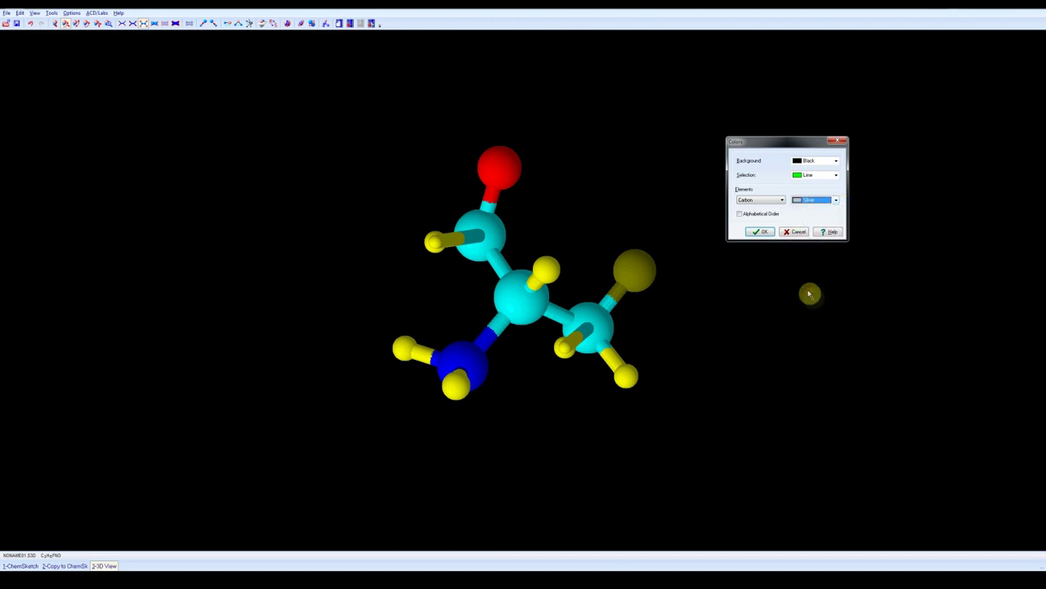
{"action": "left_click", "coordinate": [759, 232]}
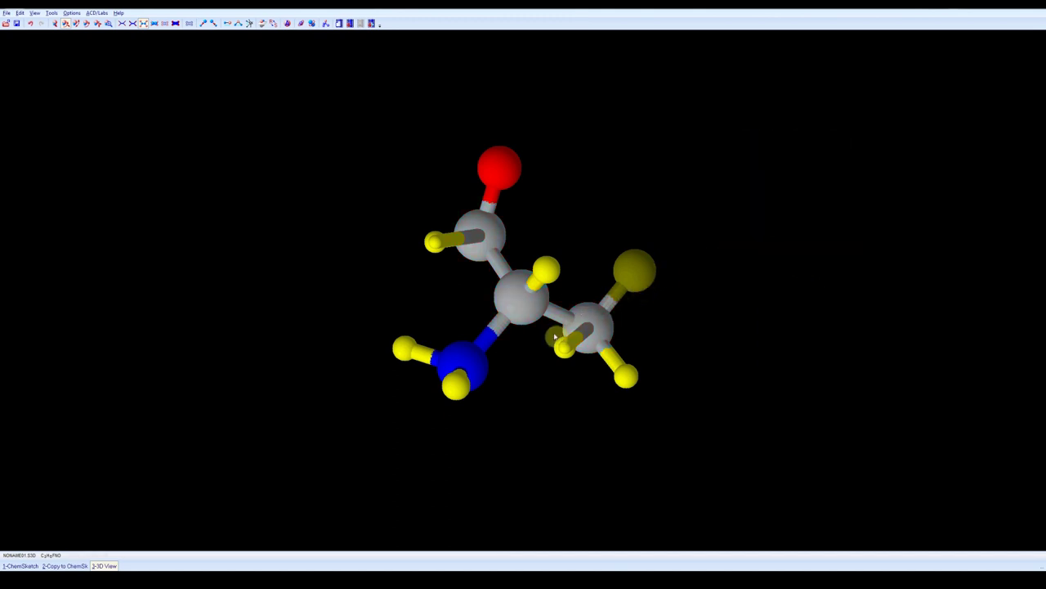
Set the fluorine atom colour to Cyan.
{"action": "left_click", "coordinate": [288, 23]}
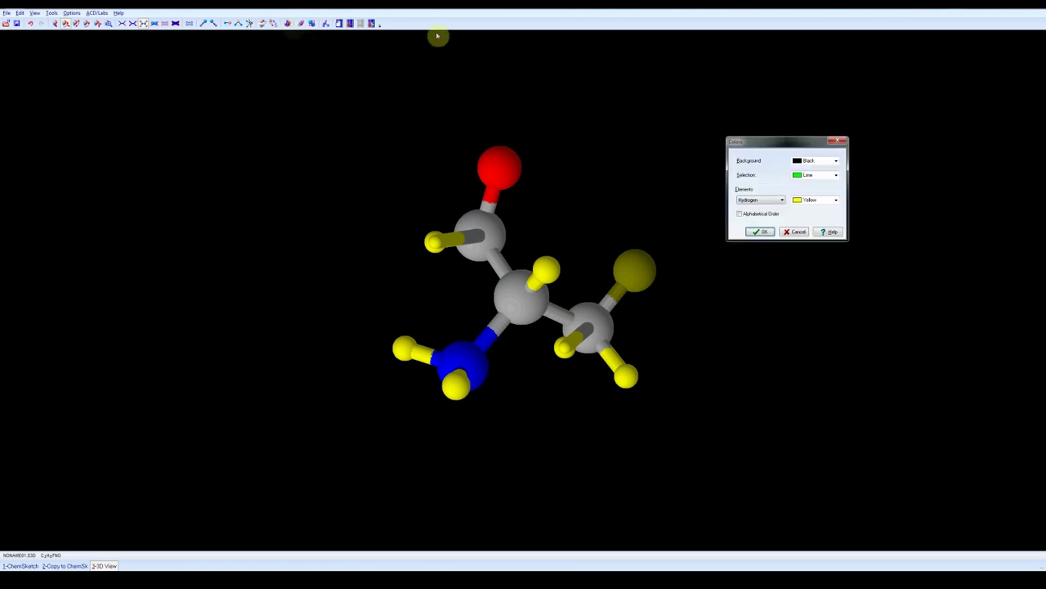
{"action": "left_click", "coordinate": [783, 202]}
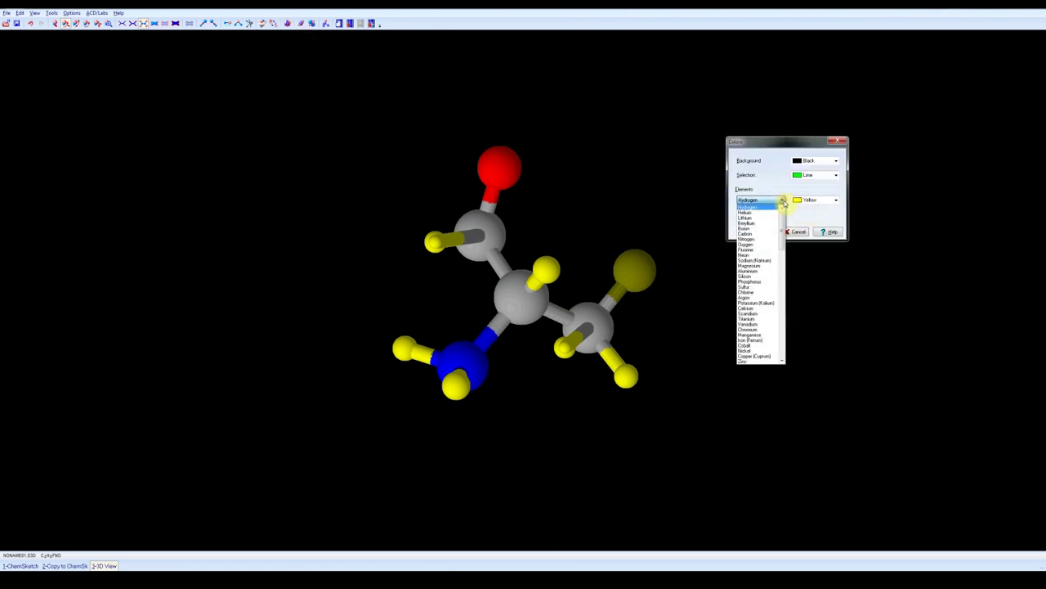
{"action": "left_click", "coordinate": [756, 251]}
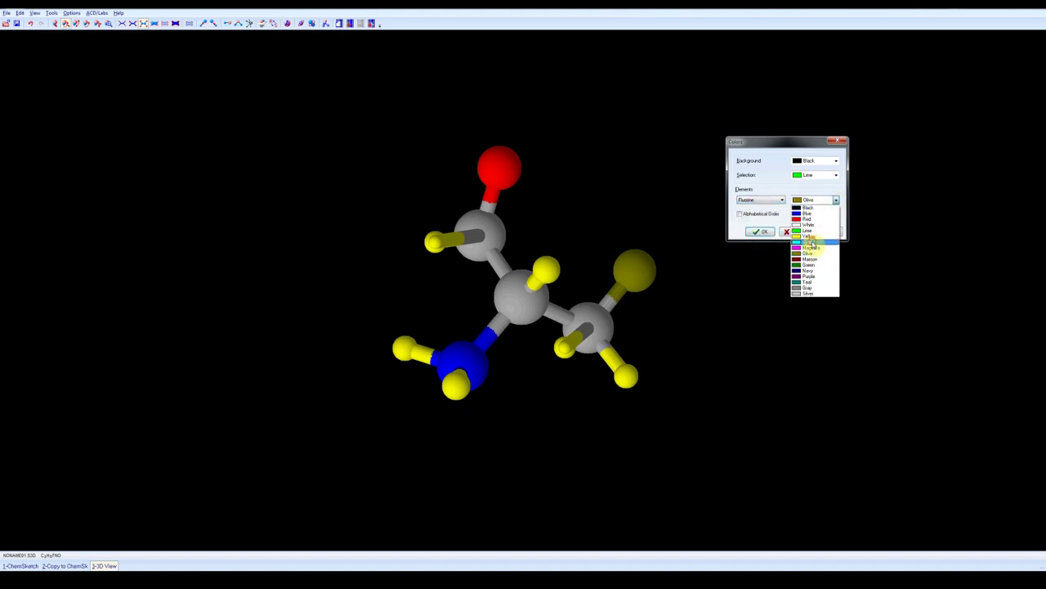
{"action": "left_click", "coordinate": [812, 242]}
{"action": "left_click", "coordinate": [769, 233]}
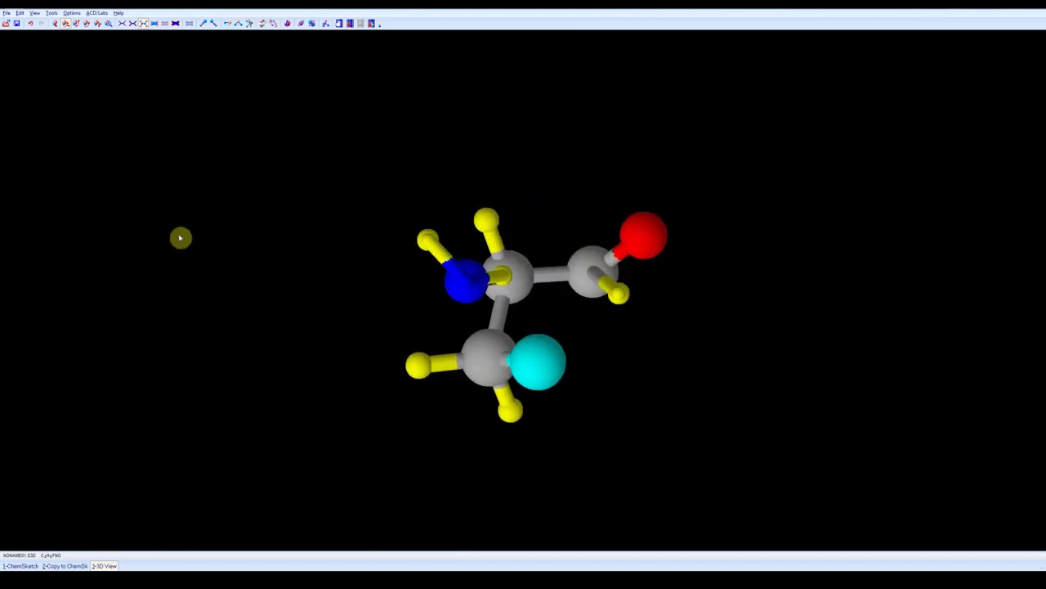
Apply View > Label All to mark each atom with C, H, N, O or F.
{"action": "left_click_drag", "start_coordinate": [180, 237], "coordinate": [351, 334]}
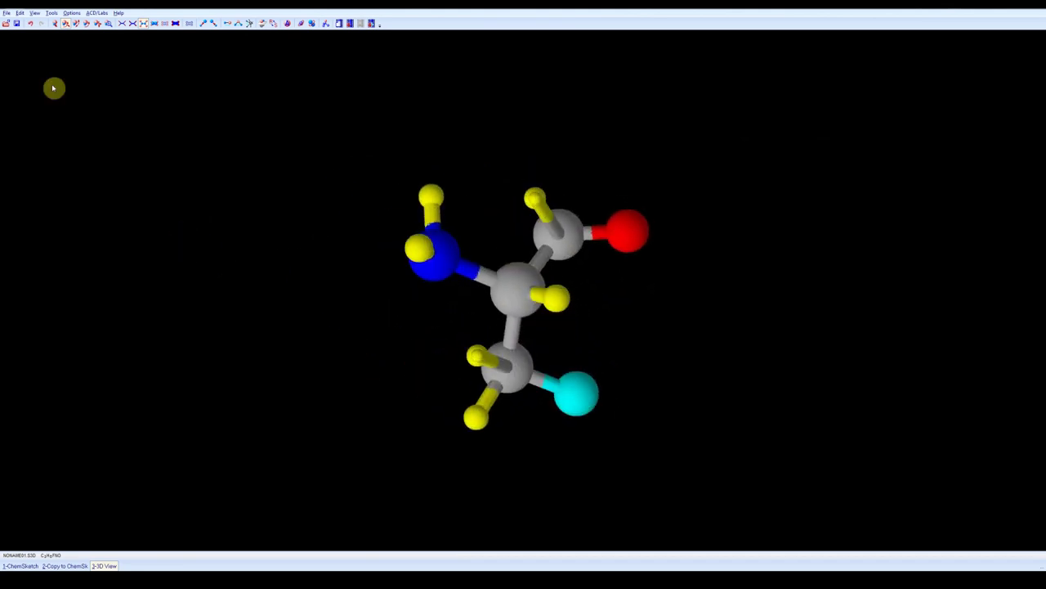
{"action": "left_click", "coordinate": [37, 13]}
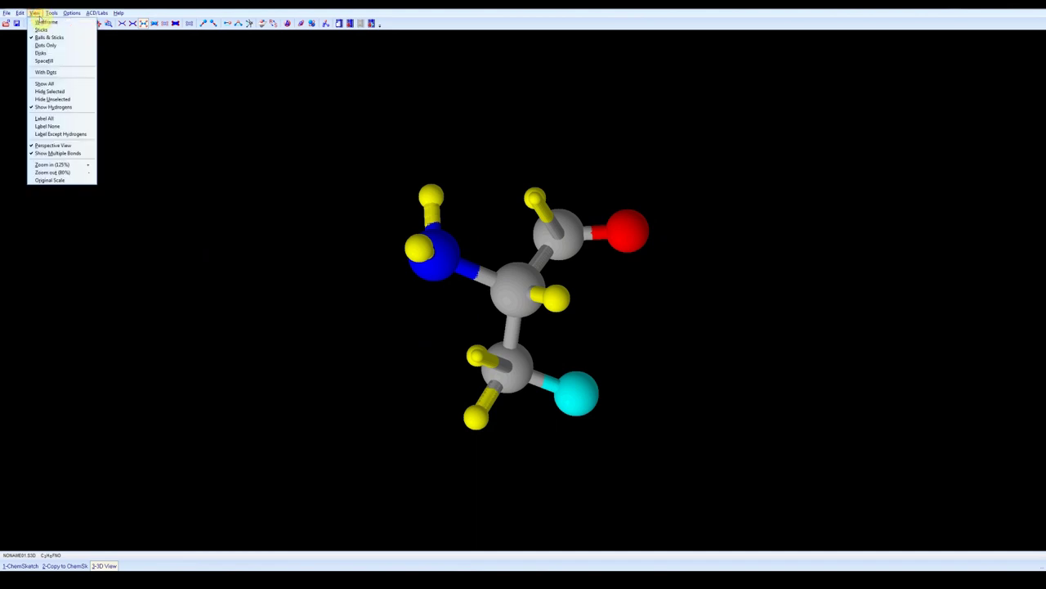
{"action": "left_click", "coordinate": [45, 119]}
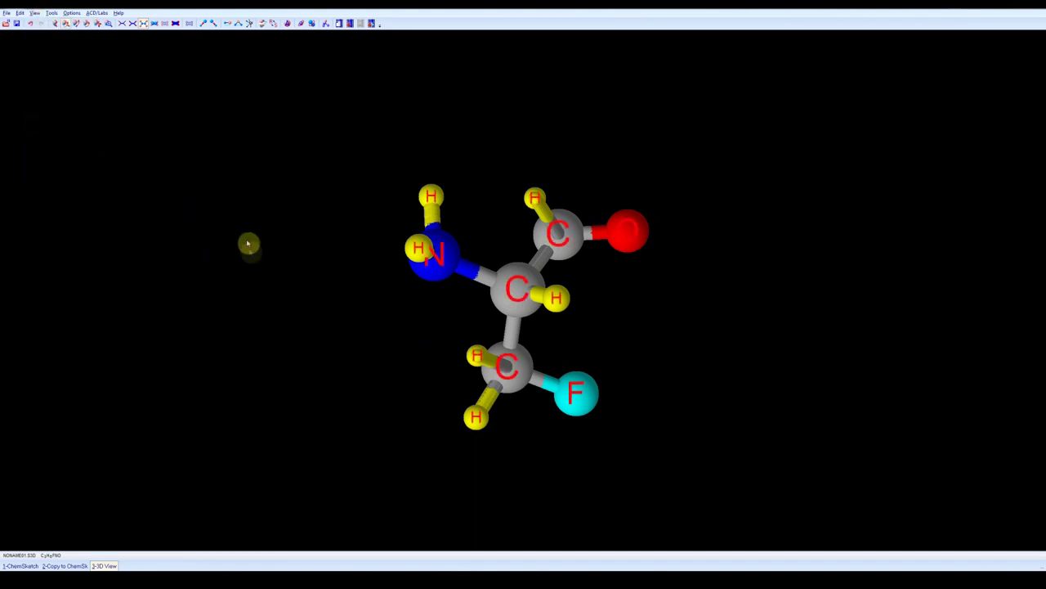
{"action": "left_click_drag", "start_coordinate": [248, 243], "coordinate": [306, 226]}
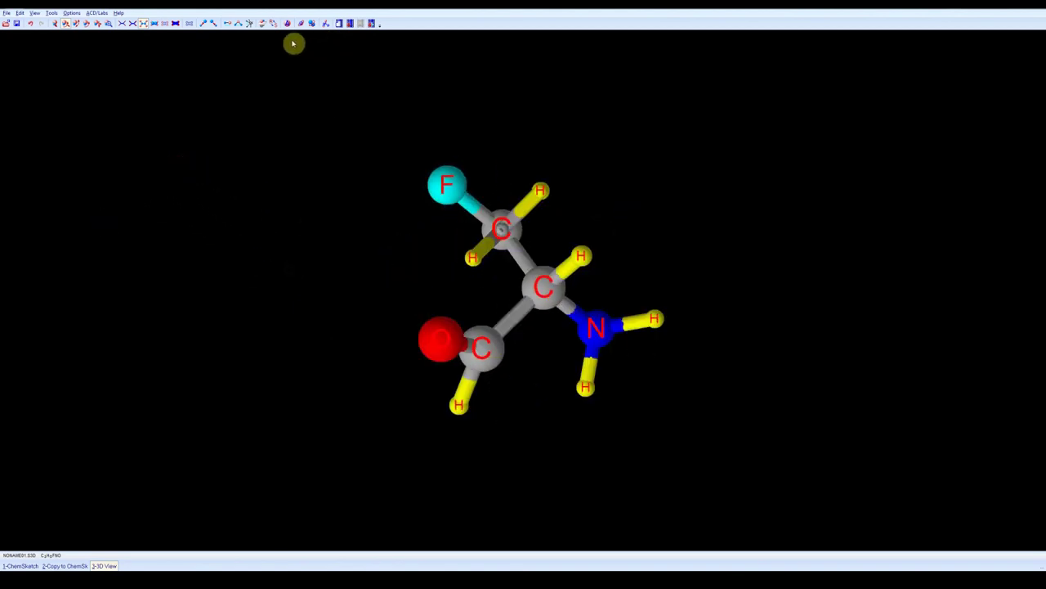
Turn on Auto Rotate, toggle the display style back to ball-and-stick, and open the Options menu.
{"action": "left_click", "coordinate": [310, 23]}
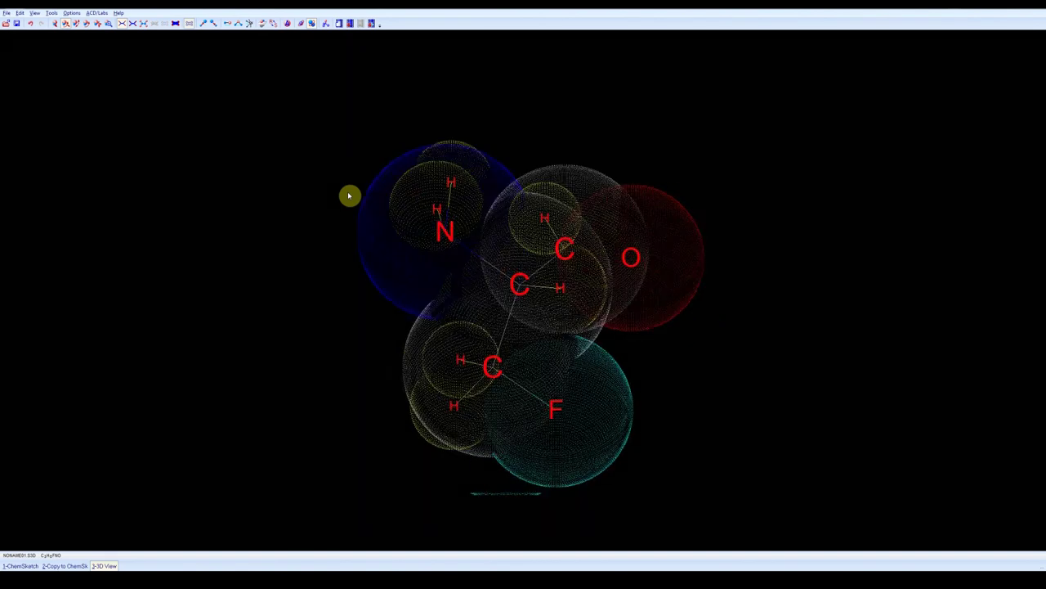
{"action": "left_click", "coordinate": [142, 24]}
{"action": "left_click", "coordinate": [142, 23]}
{"action": "left_click_drag", "start_coordinate": [441, 222], "coordinate": [324, 190]}
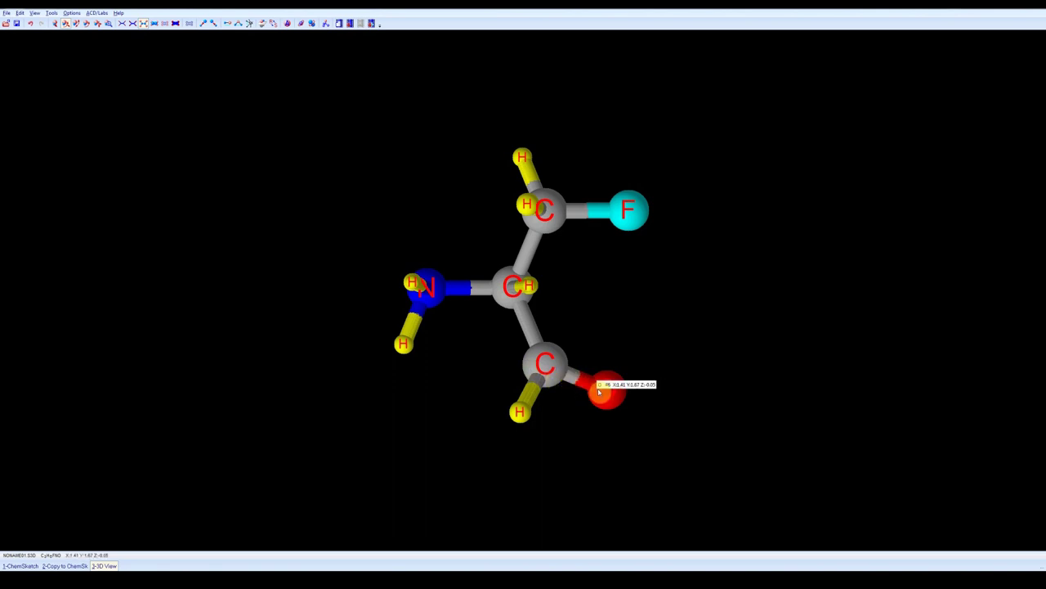
{"action": "left_click_drag", "start_coordinate": [591, 318], "coordinate": [220, 164]}
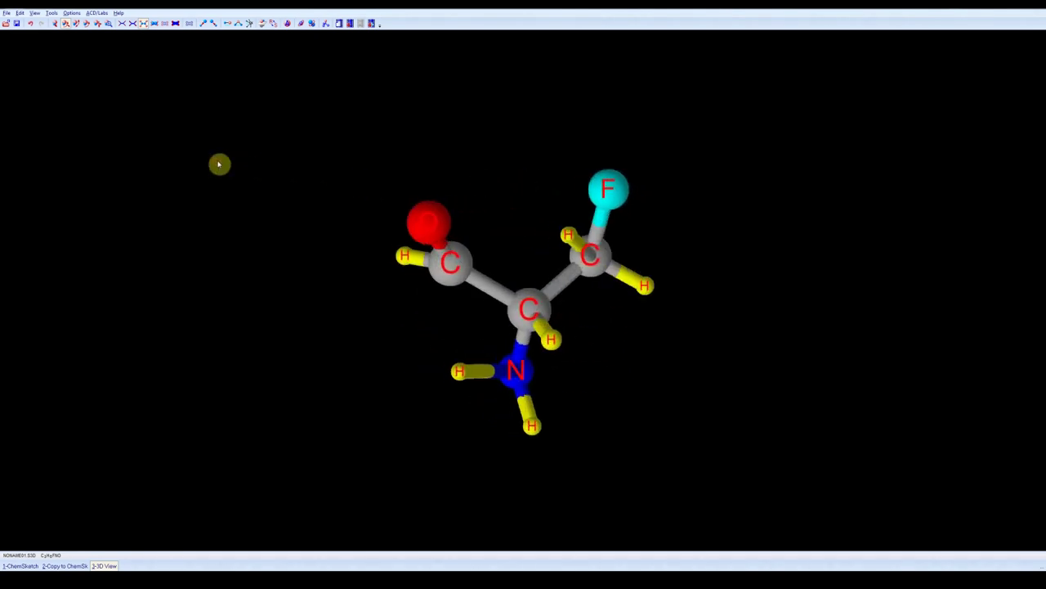
{"action": "left_click", "coordinate": [71, 13]}
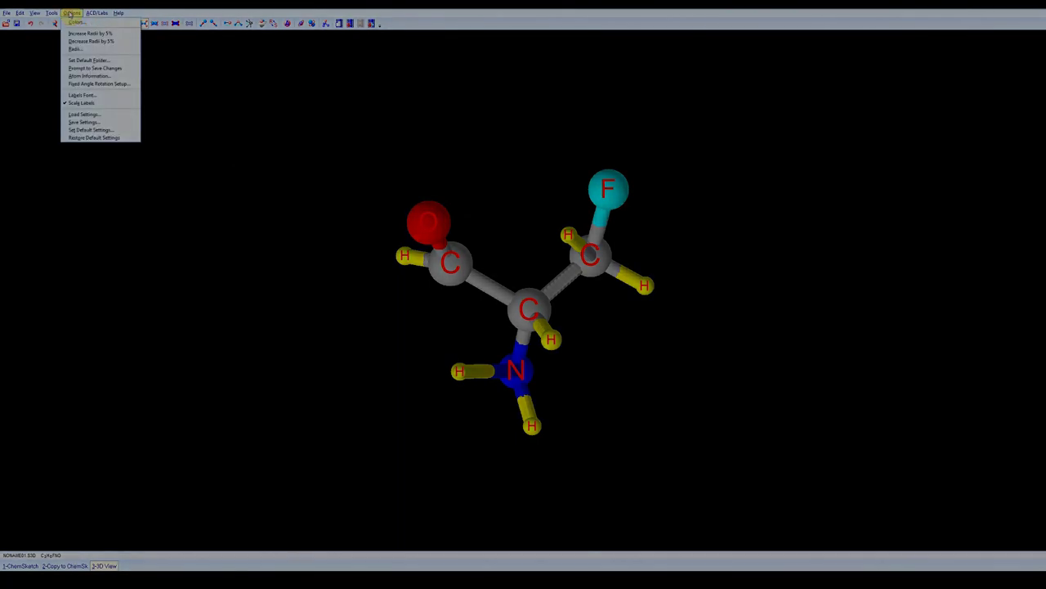